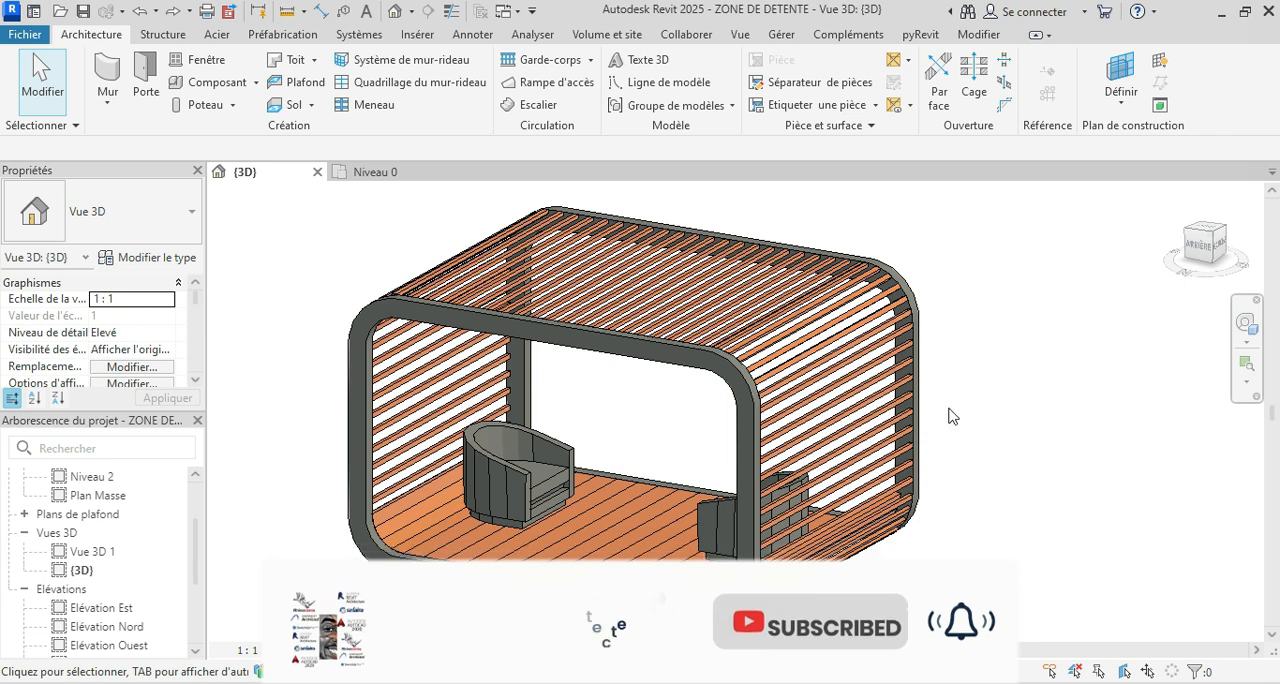
Step: Examine the finished slatted pavilion model in 3D and the reference photo of the modular unit it is based on
scroll(956, 410, "down", 2)
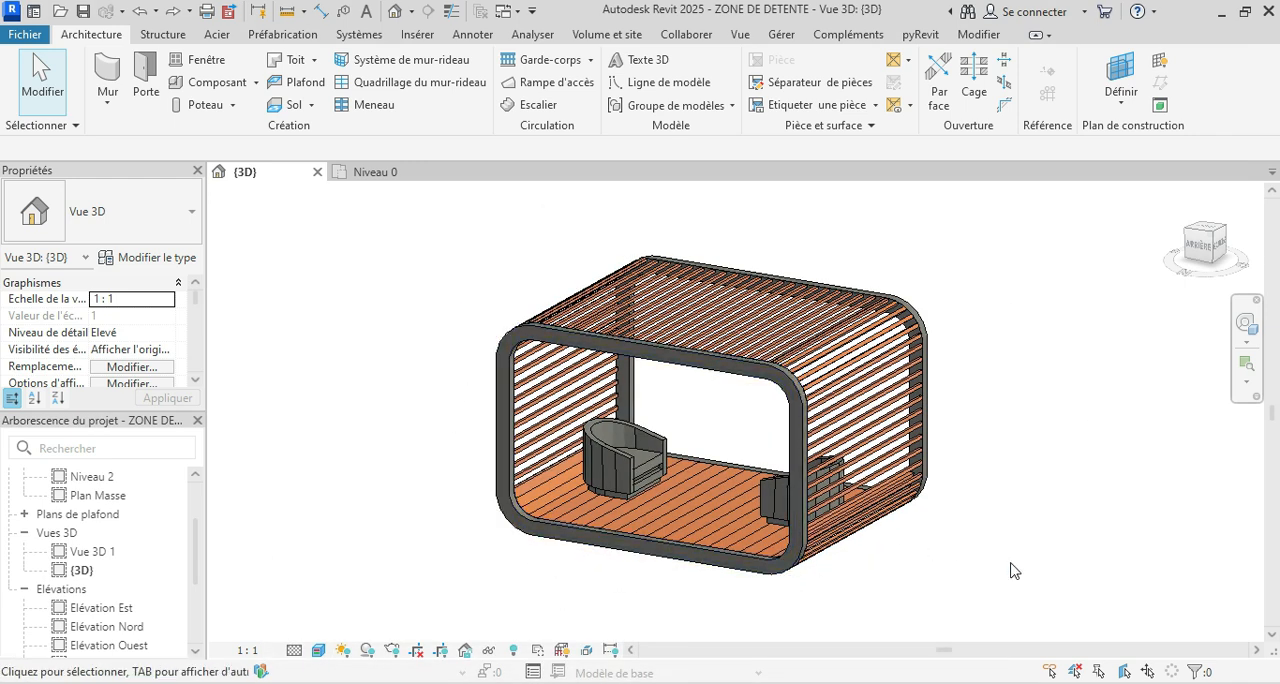
middle_click_drag(1025, 562, 1023, 591, "shift")
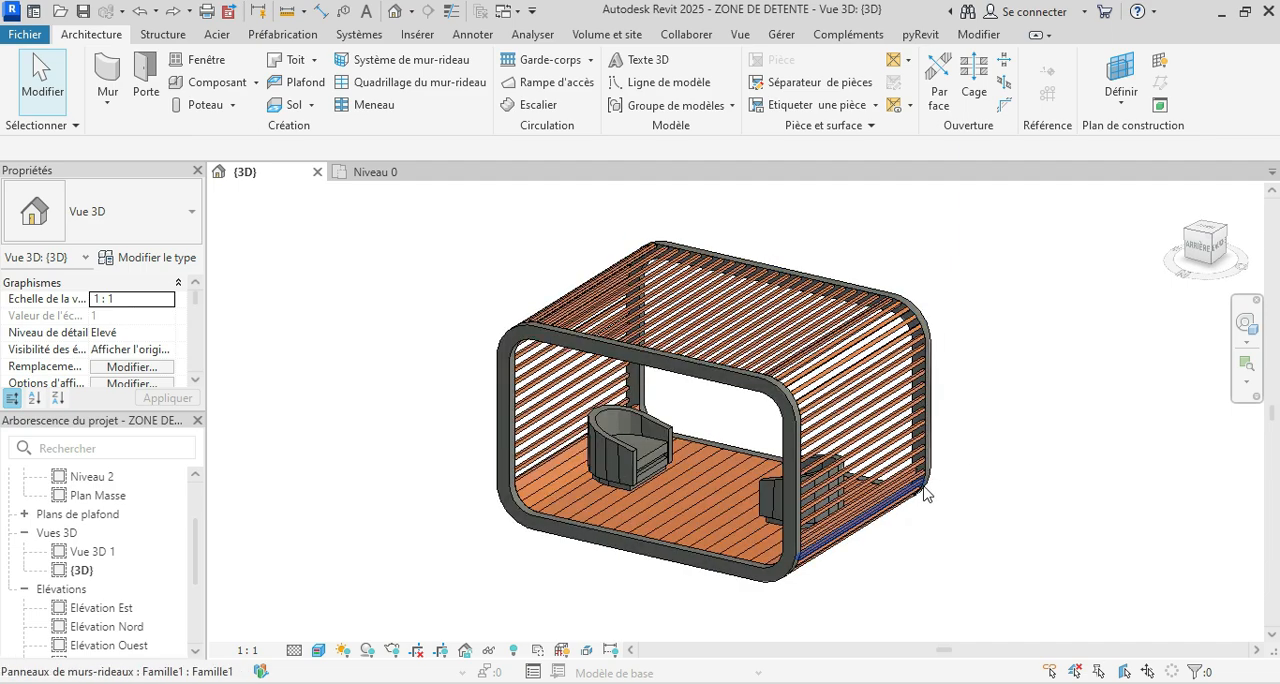
middle_click_drag(923, 491, 985, 440, "shift")
scroll(1025, 482, "up", 2)
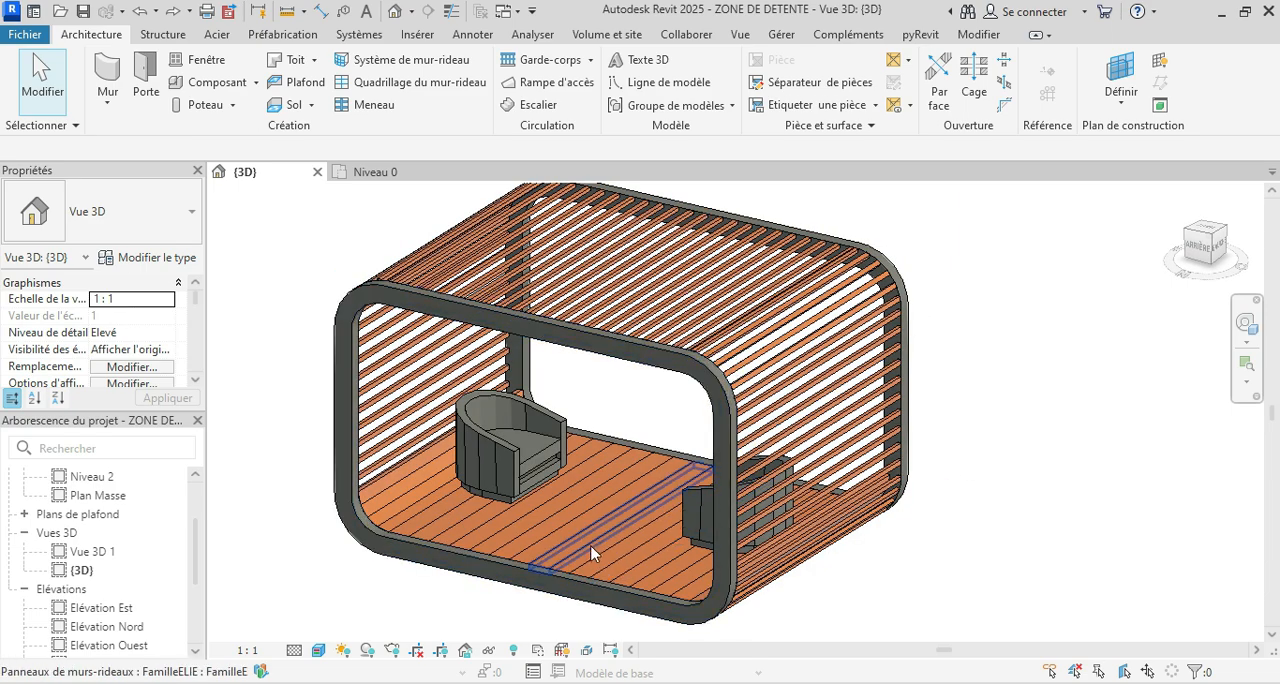
scroll(598, 445, "down", 1)
scroll(585, 262, "down", 1)
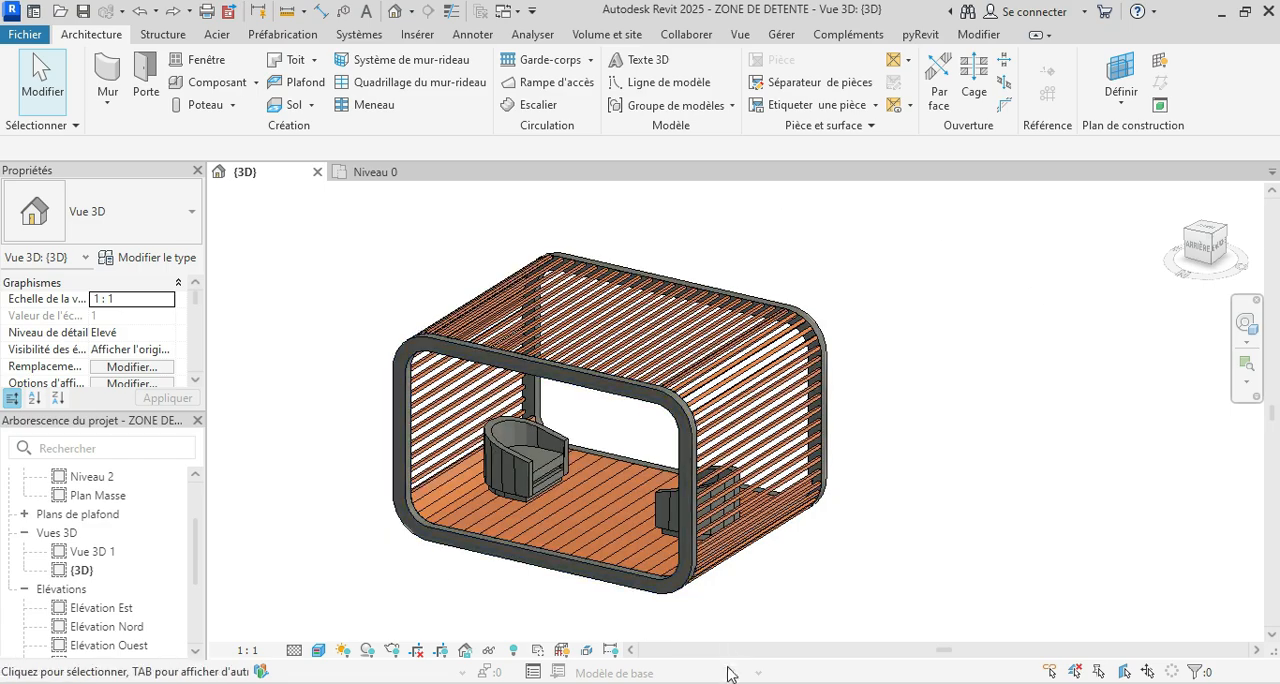
mouse_move(730, 676)
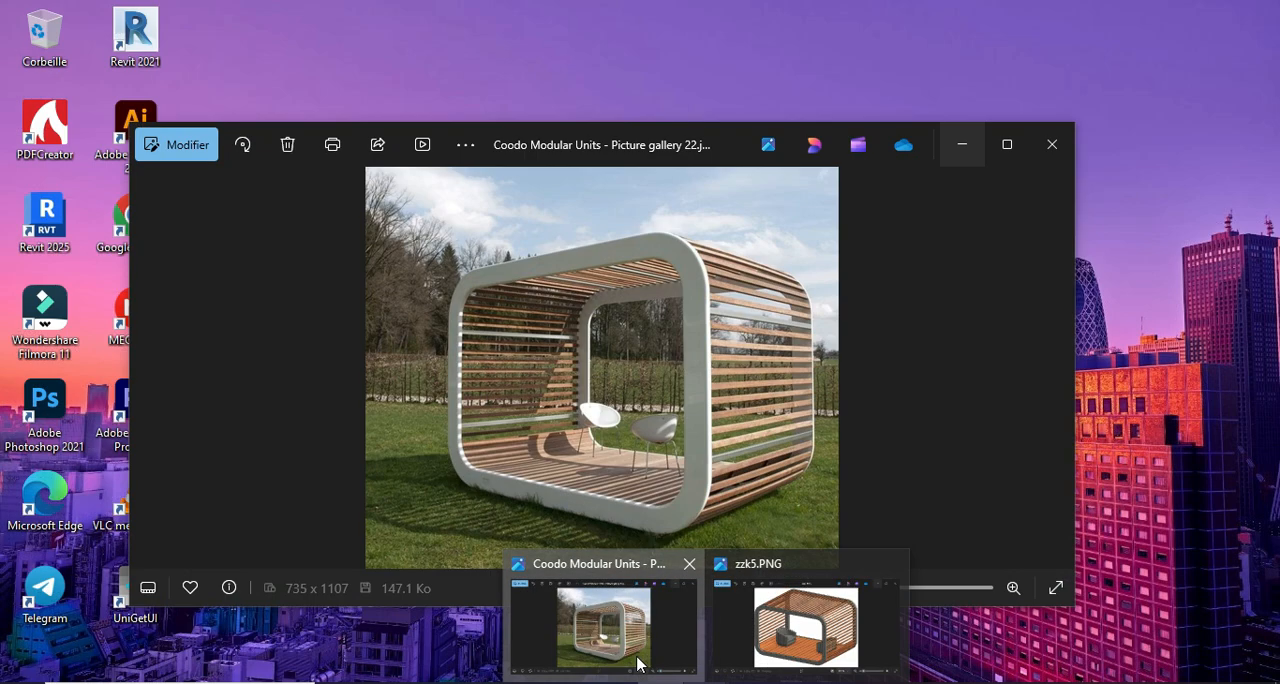
left_click(640, 664)
left_click(962, 145)
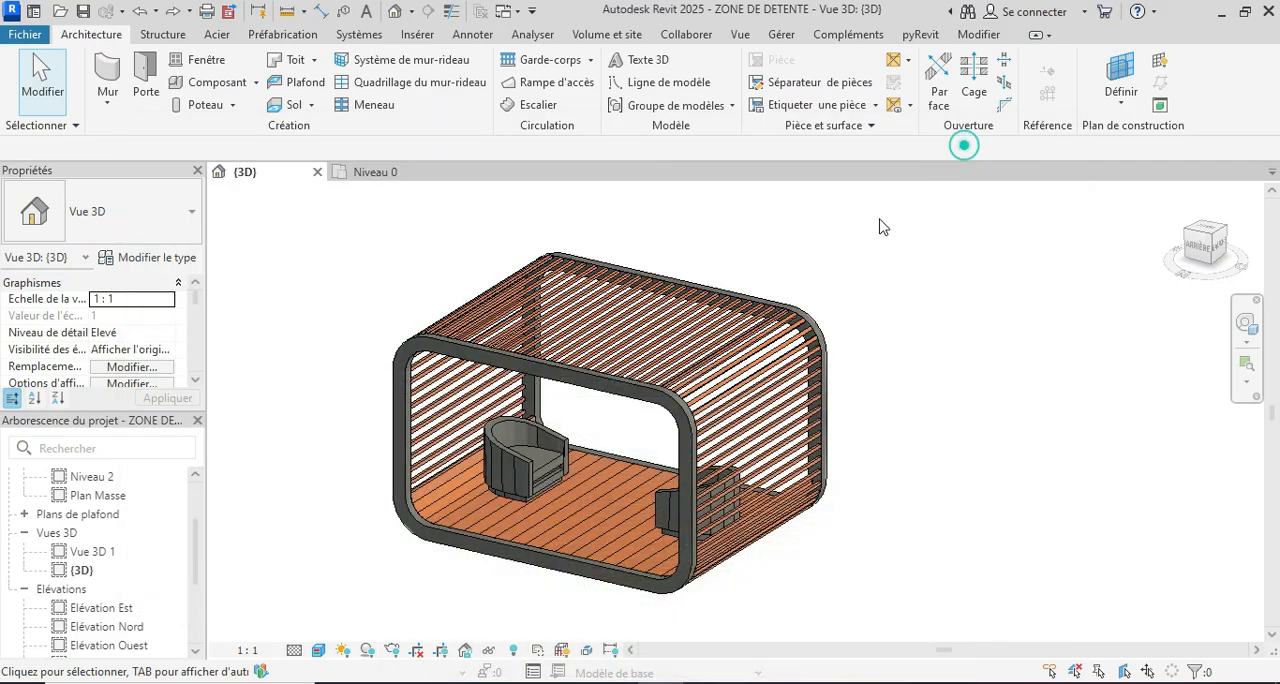
middle_click_drag(903, 524, 909, 523, "shift")
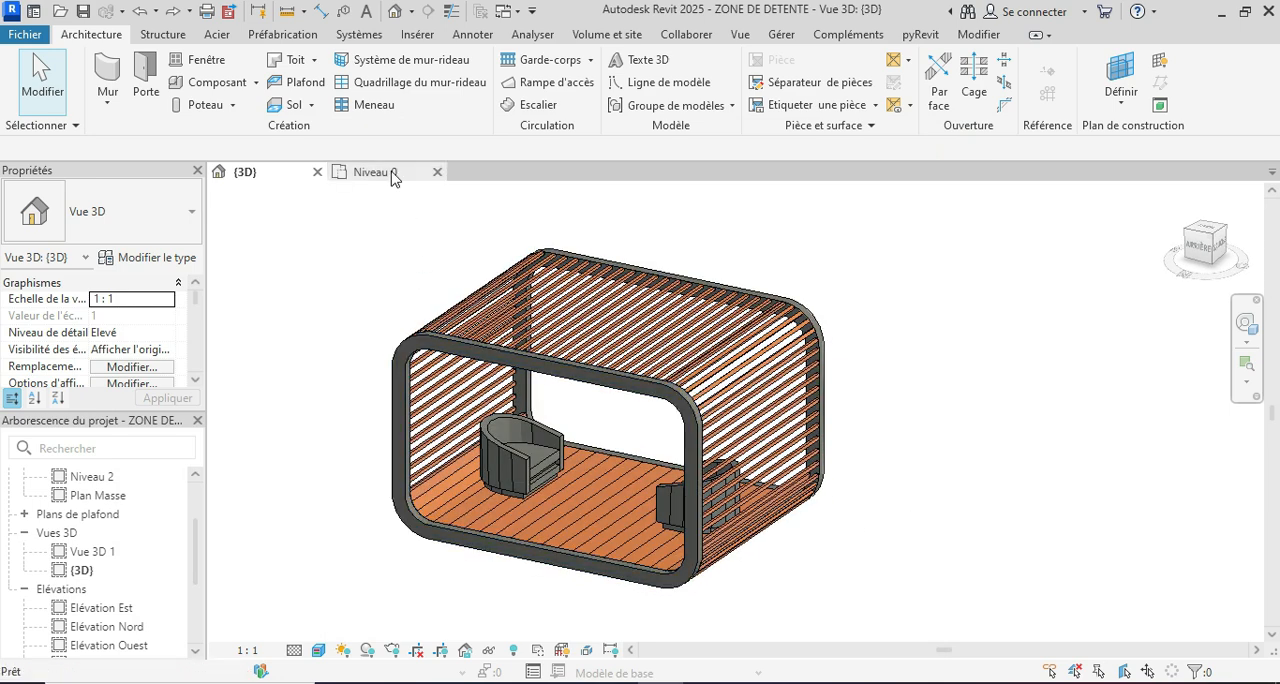
Step: Switch to the Niveau 0 plan of Projet1, dismiss the save reminder, and close the finished pavilion's 3D view
left_click(391, 174)
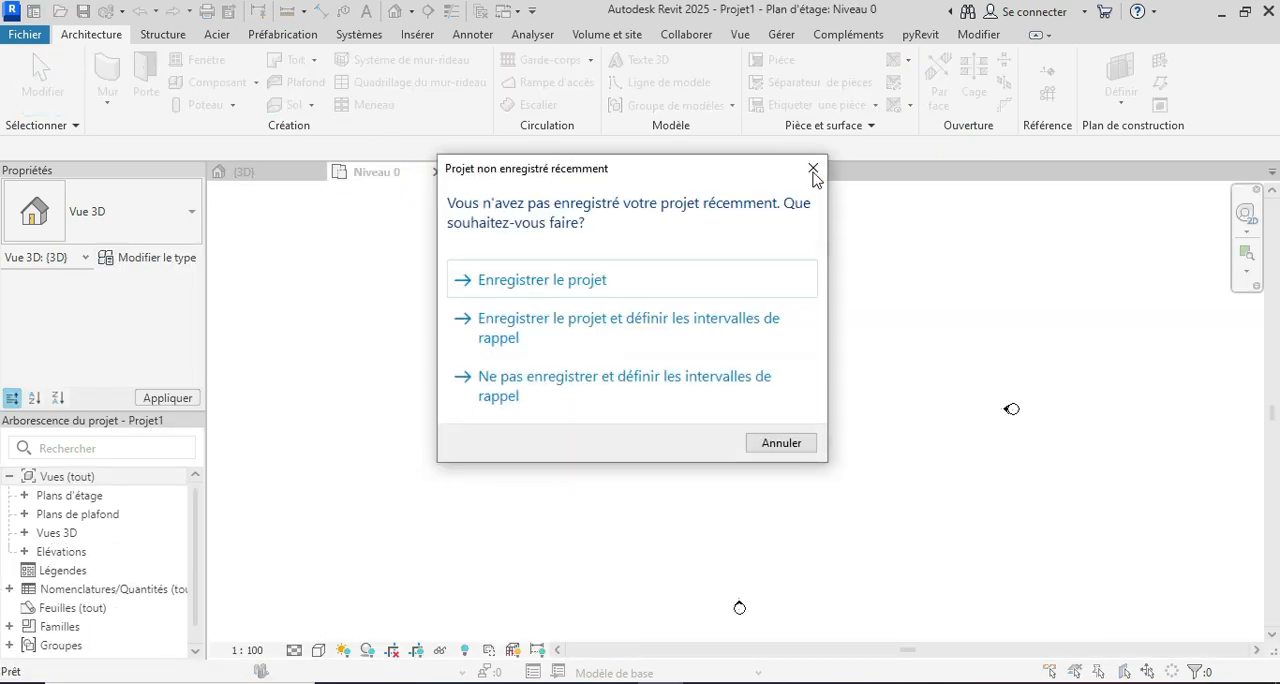
left_click(813, 170)
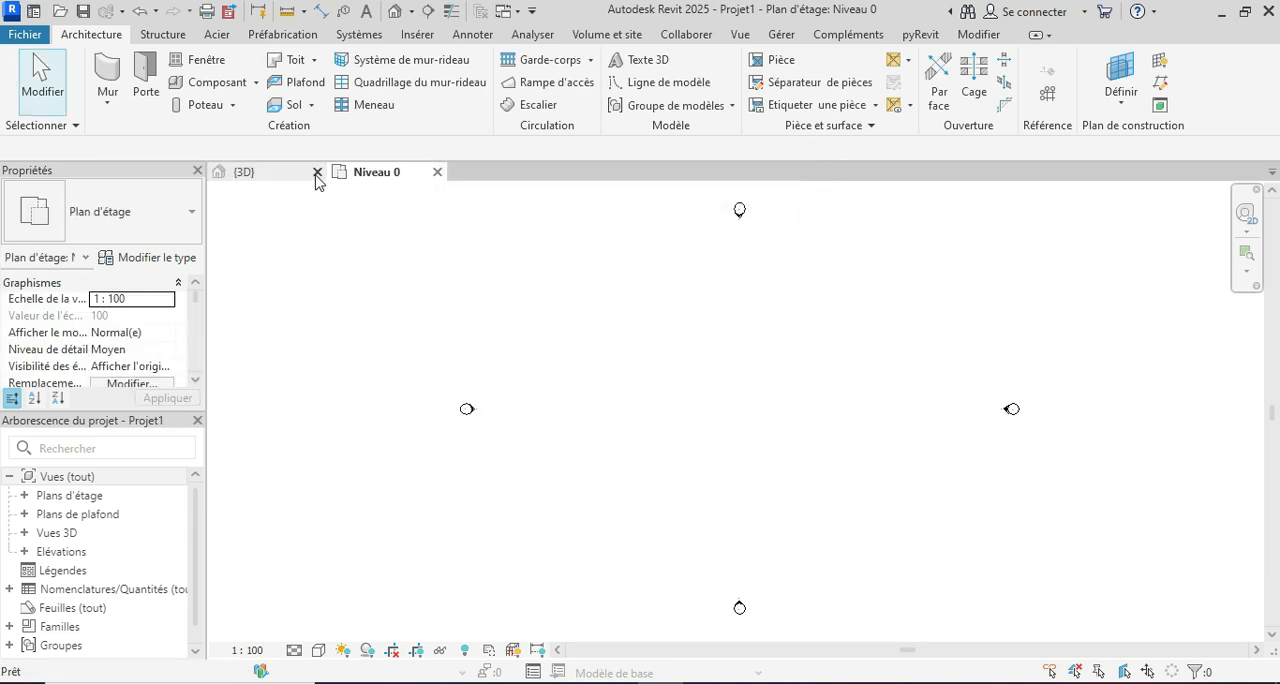
left_click(316, 175)
left_click(676, 364)
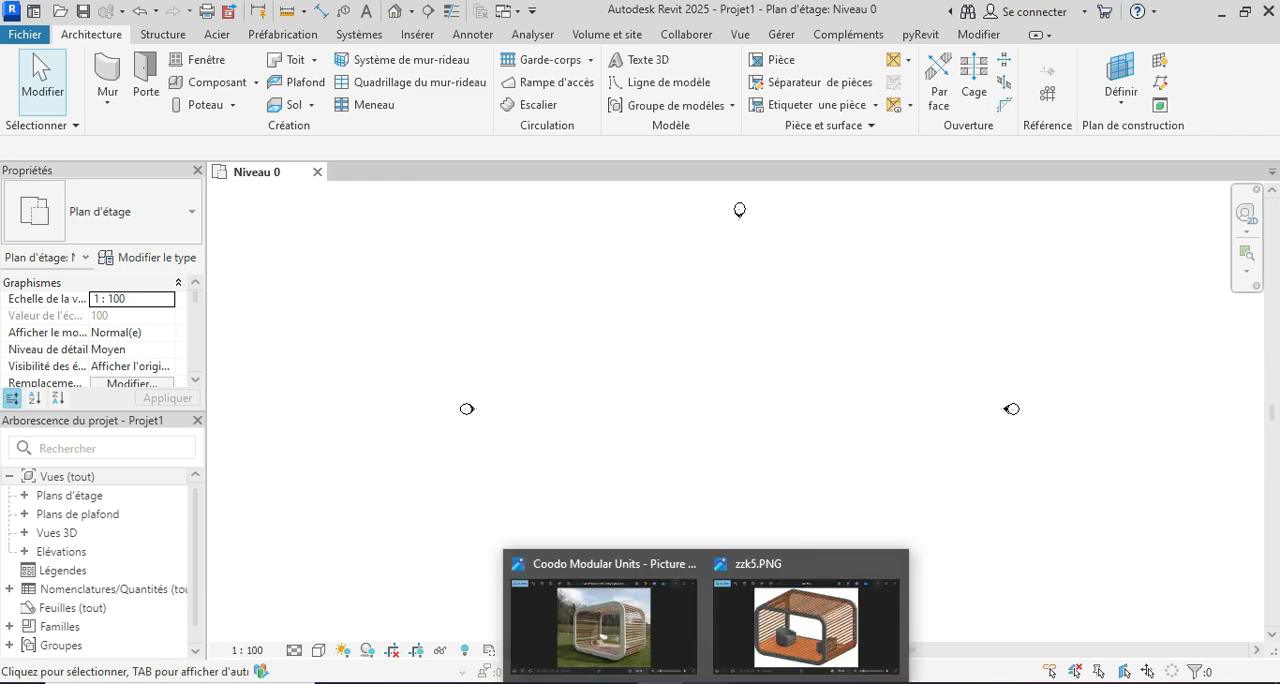
mouse_move(625, 648)
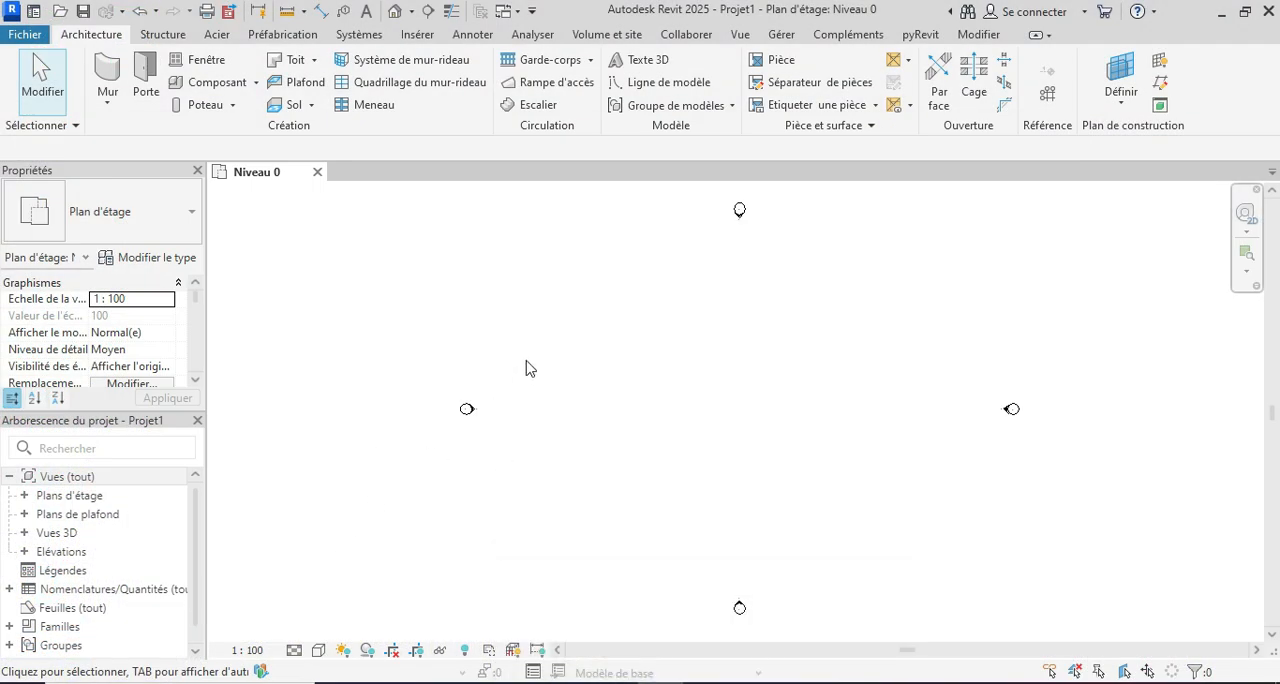
Step: Start an in-place mass, accepting the name Volume 1
left_click(603, 36)
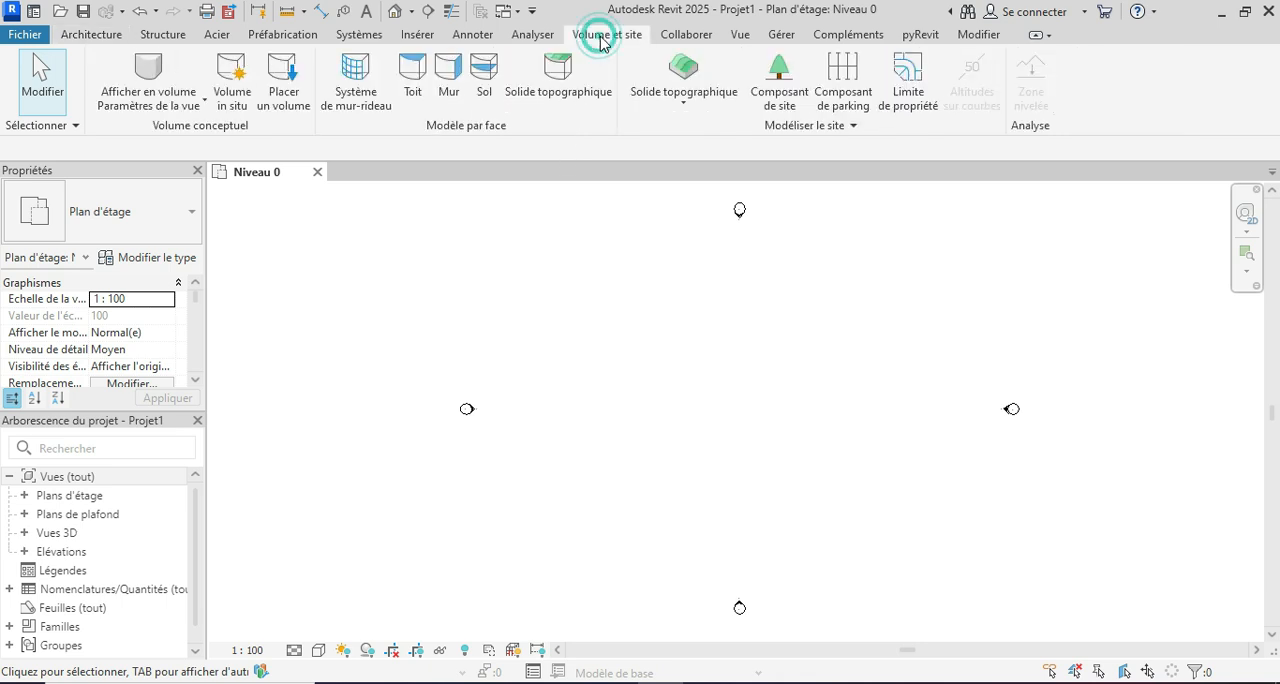
left_click(229, 100)
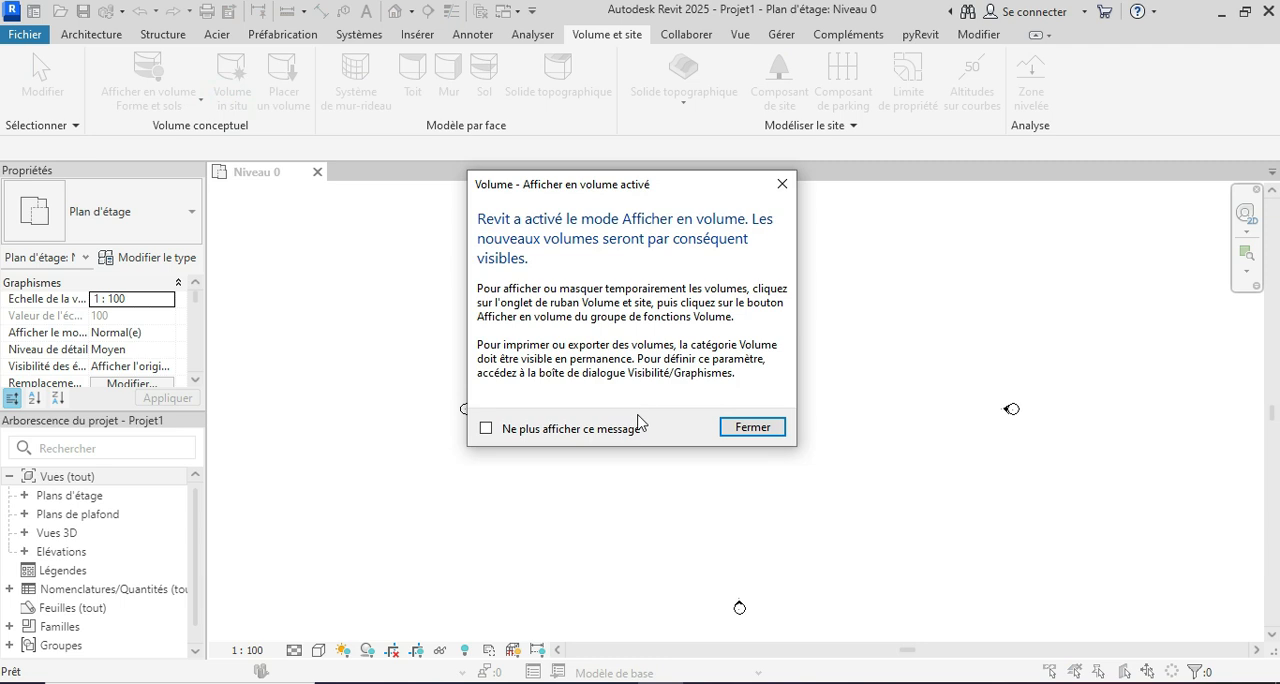
left_click(752, 427)
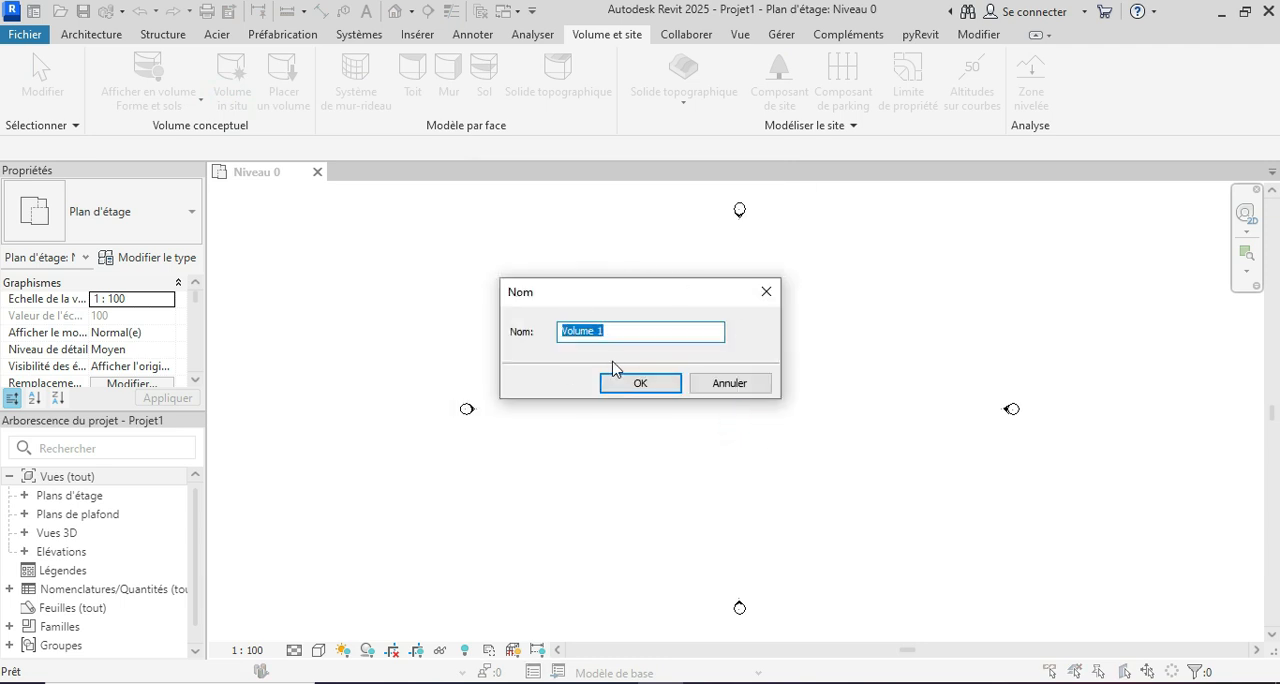
left_click(643, 387)
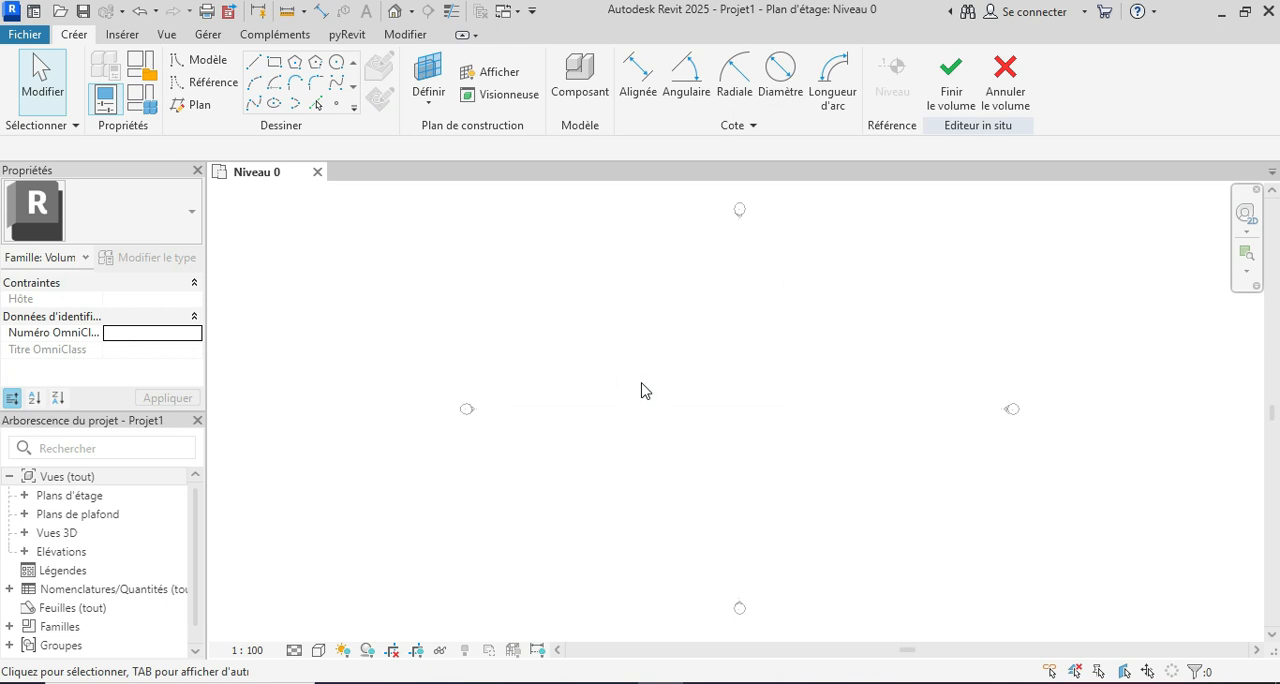
Step: Draw a short horizontal reference plane between the elevation markers in the Niveau 0 plan
left_click(196, 117)
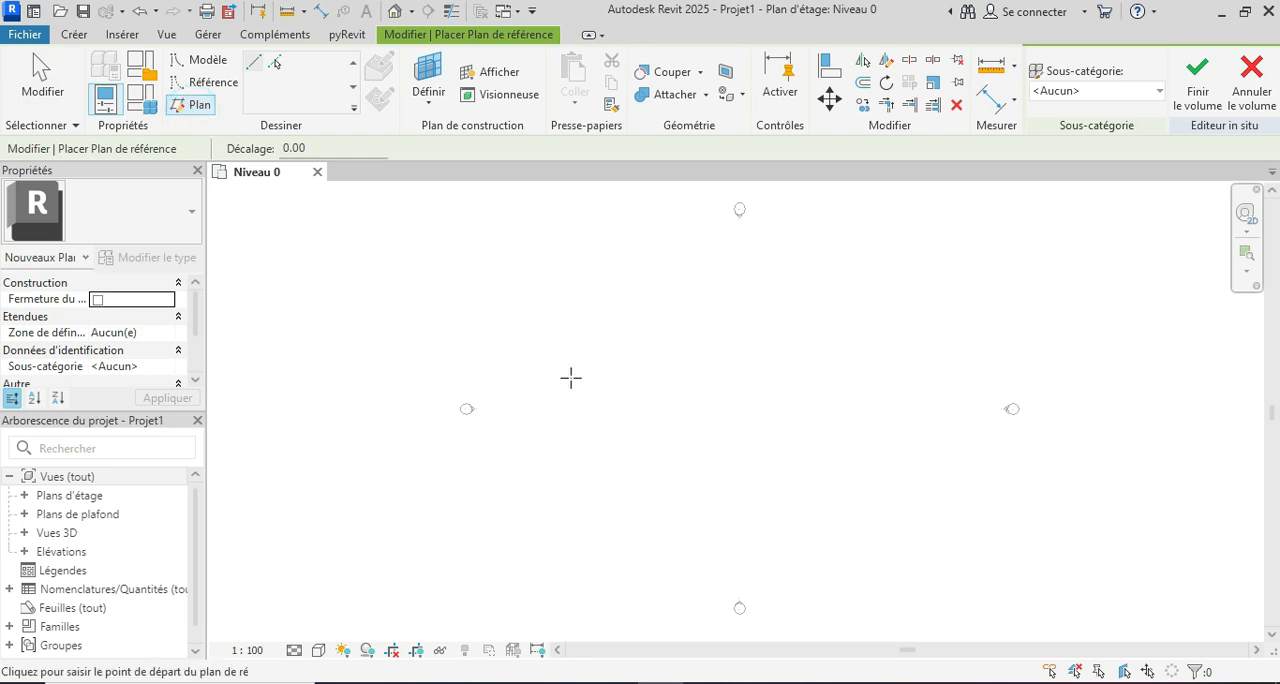
left_click(632, 447)
scroll(748, 446, "up", 2)
left_click(747, 445)
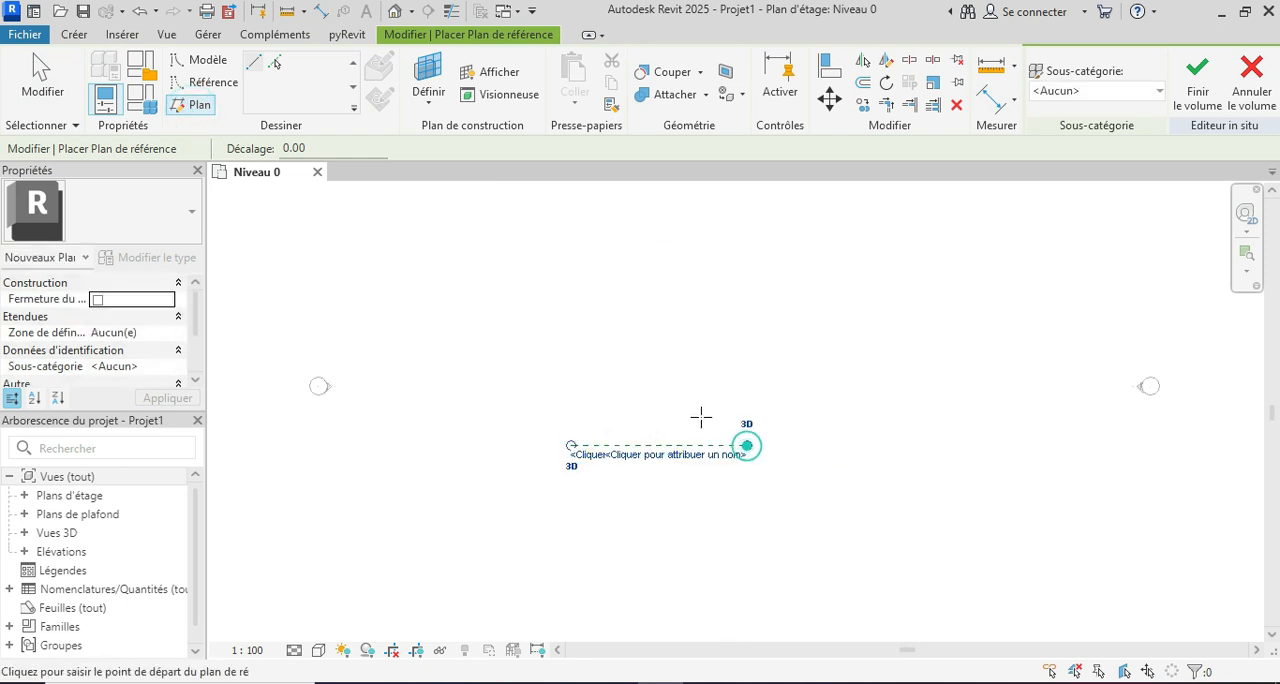
key("Escape")
Step: Name the horizontal reference plane P1 and deselect it
left_click(697, 446)
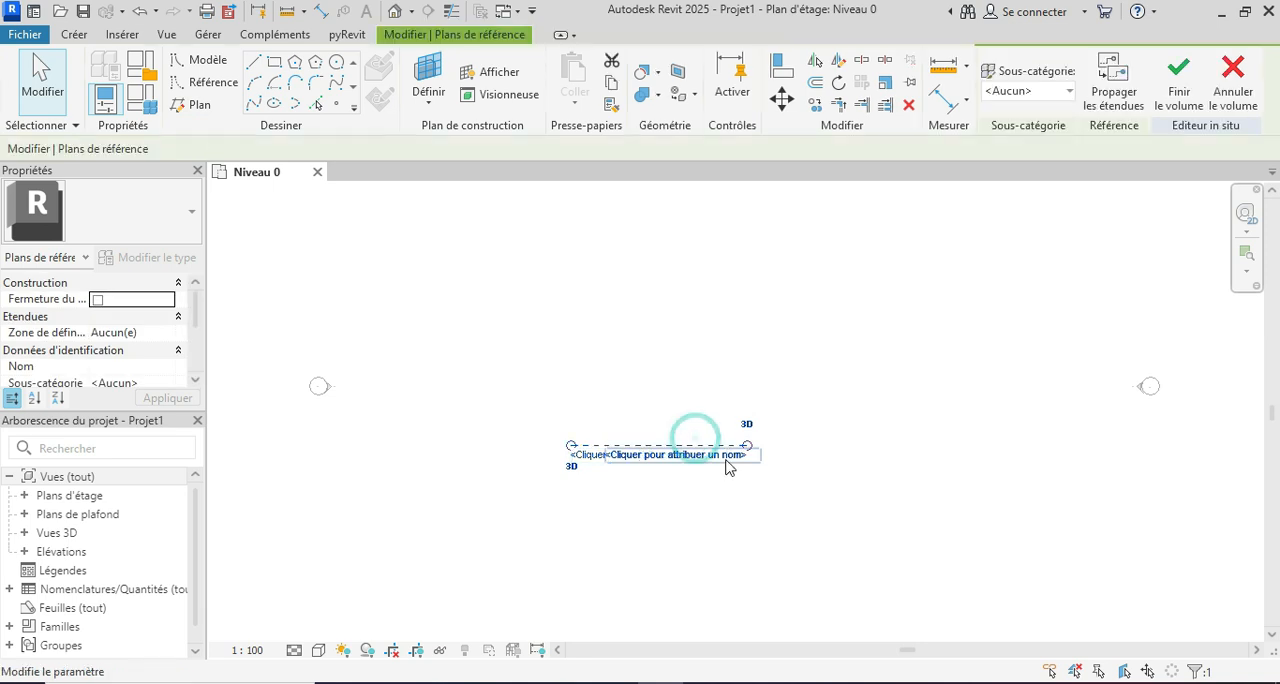
left_click(727, 462)
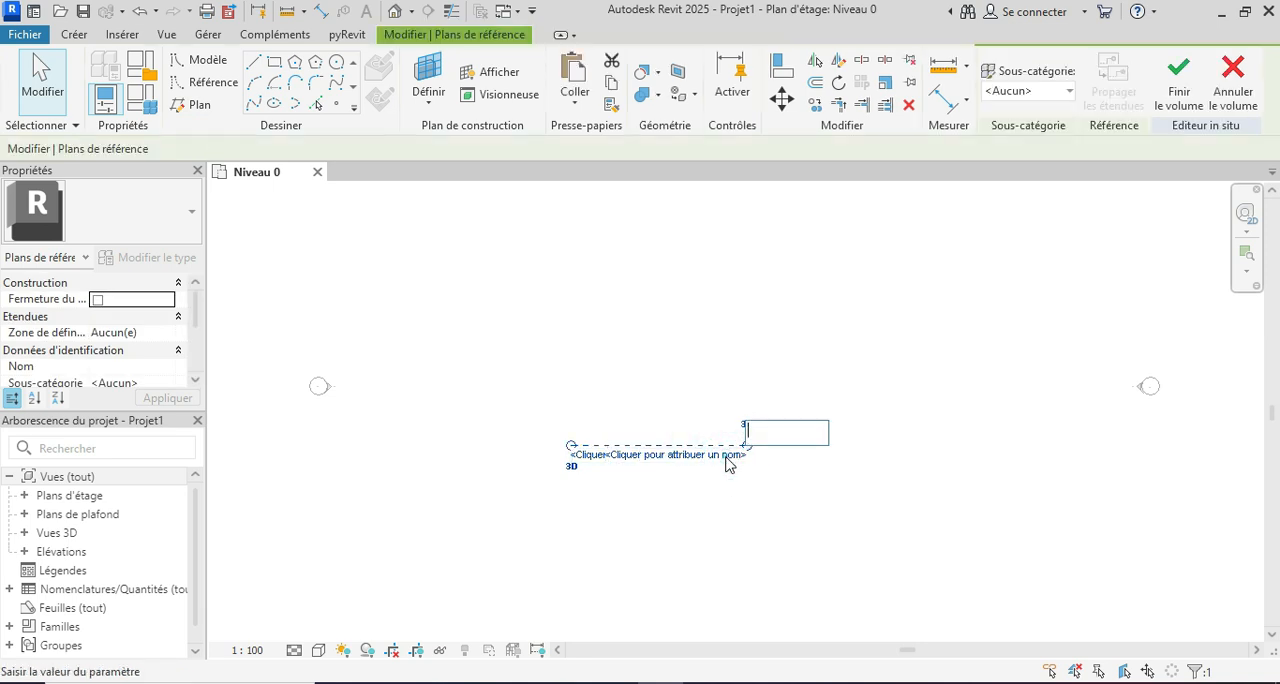
type("P1")
left_click(690, 347)
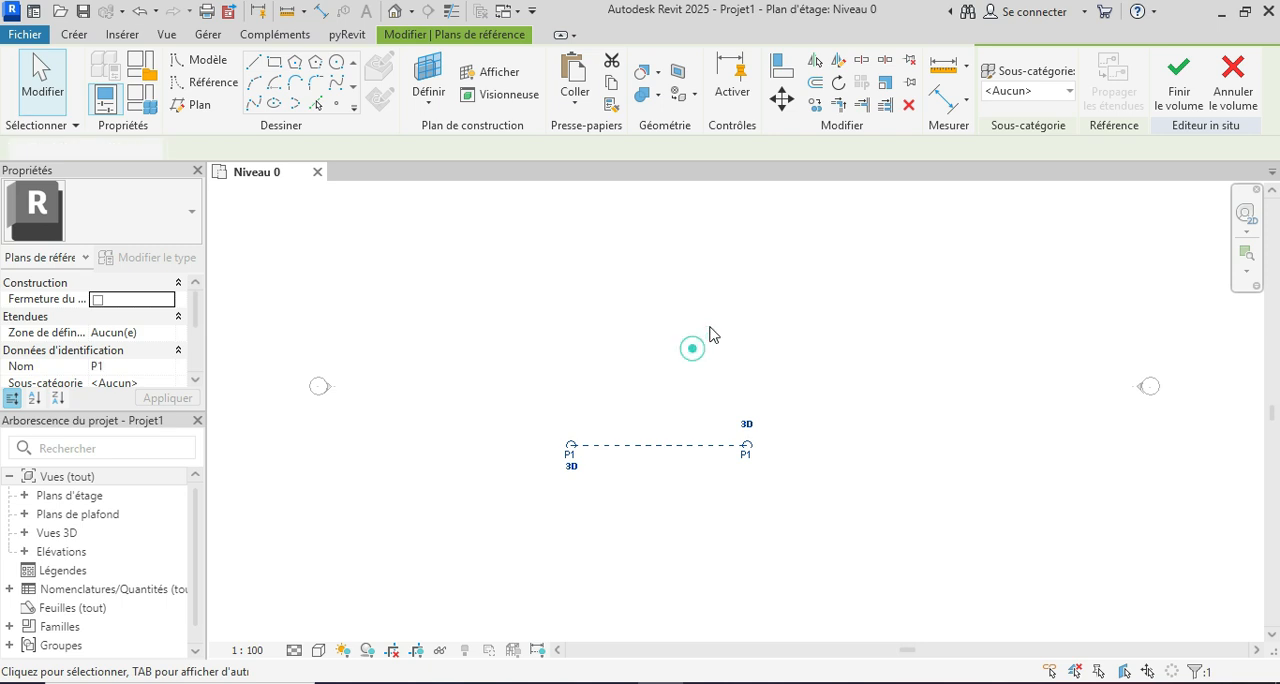
left_click(630, 555)
scroll(615, 452, "down", 1)
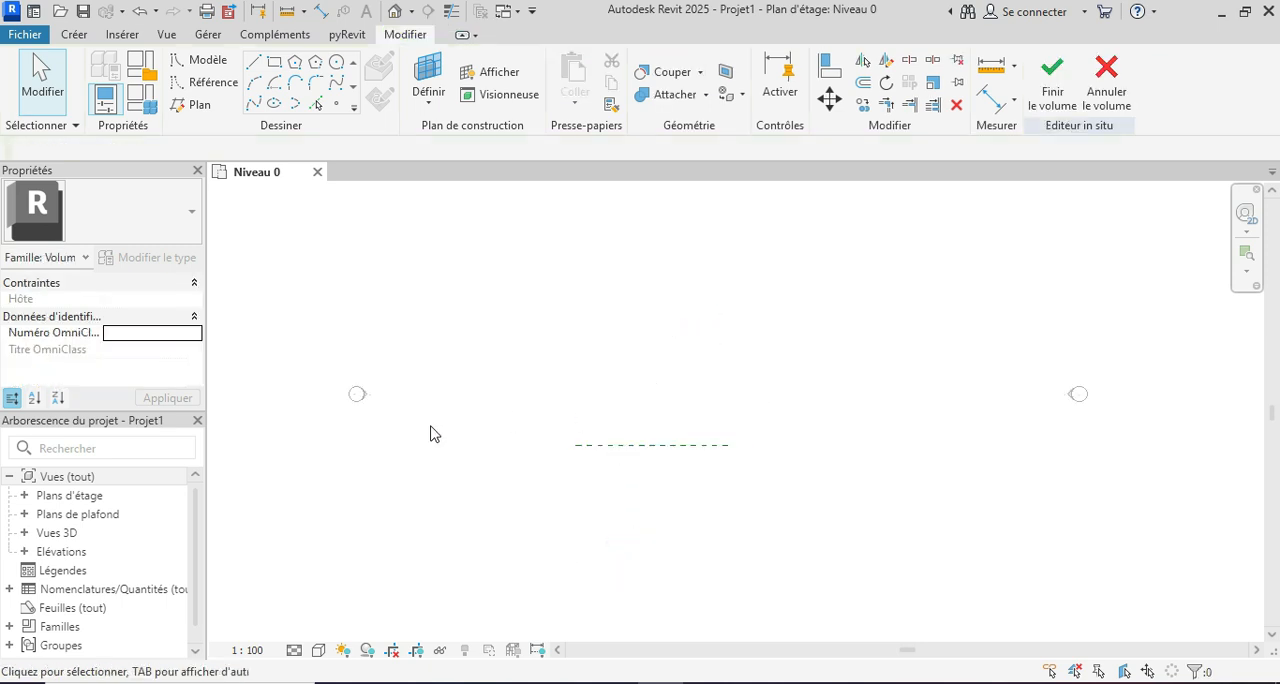
Step: Open the Elévation Nord view from the project's elevations
double_click(55, 552)
left_click(106, 590)
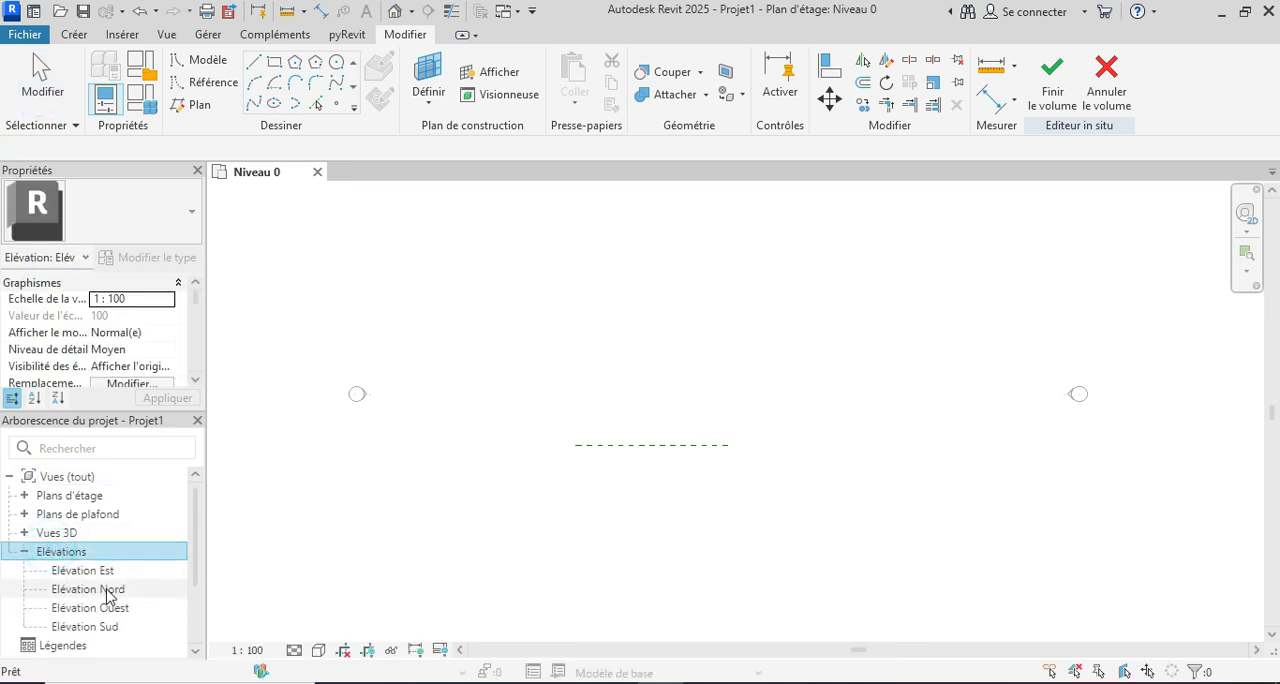
double_click(106, 590)
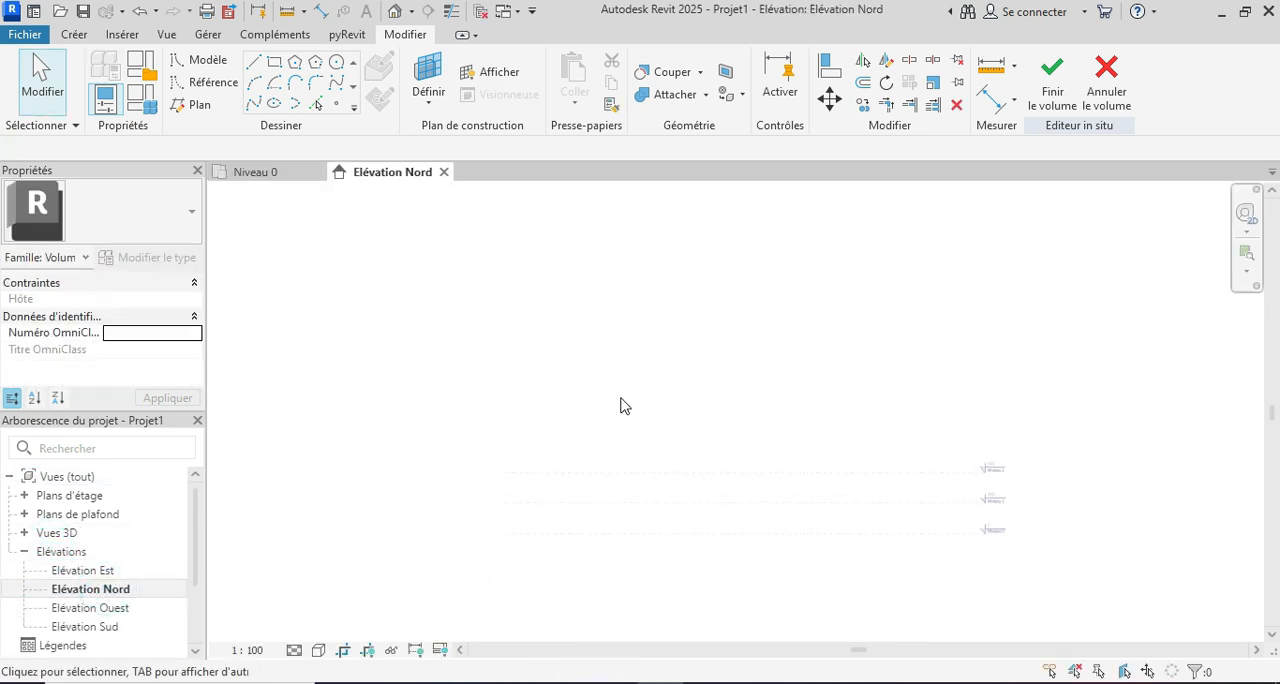
Step: Start a model line and set its work plane to Plan de référence : P1
left_click(256, 66)
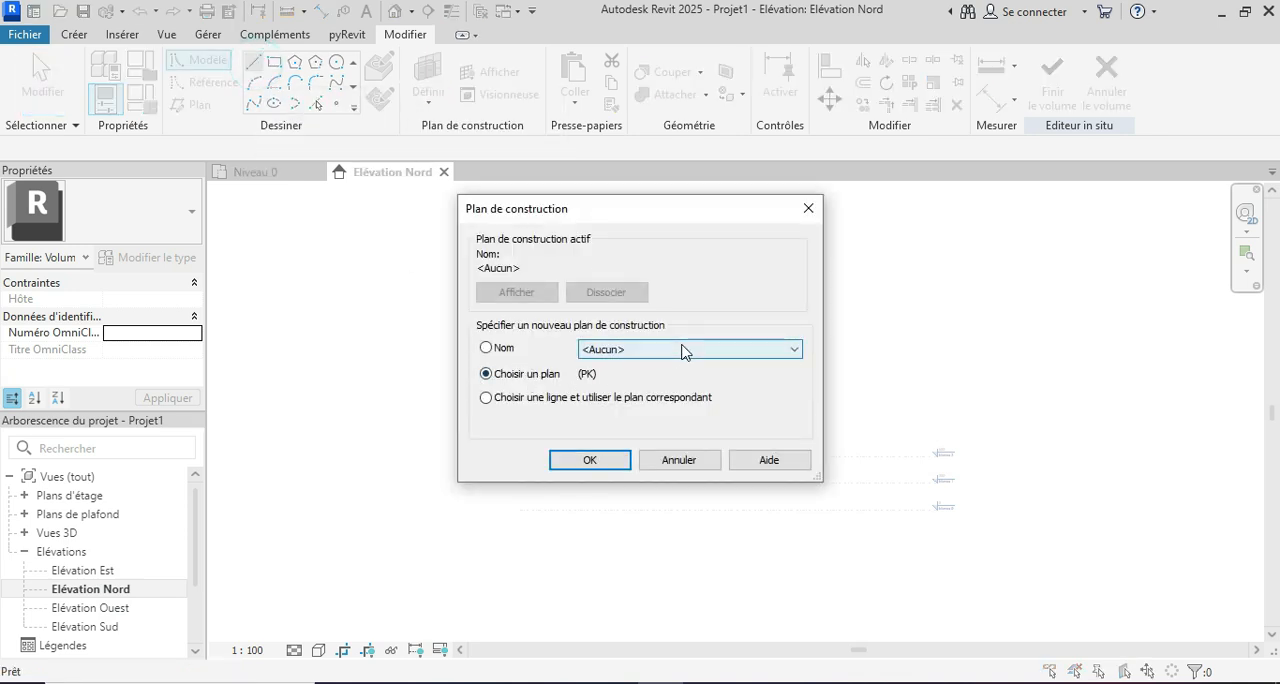
left_click(682, 349)
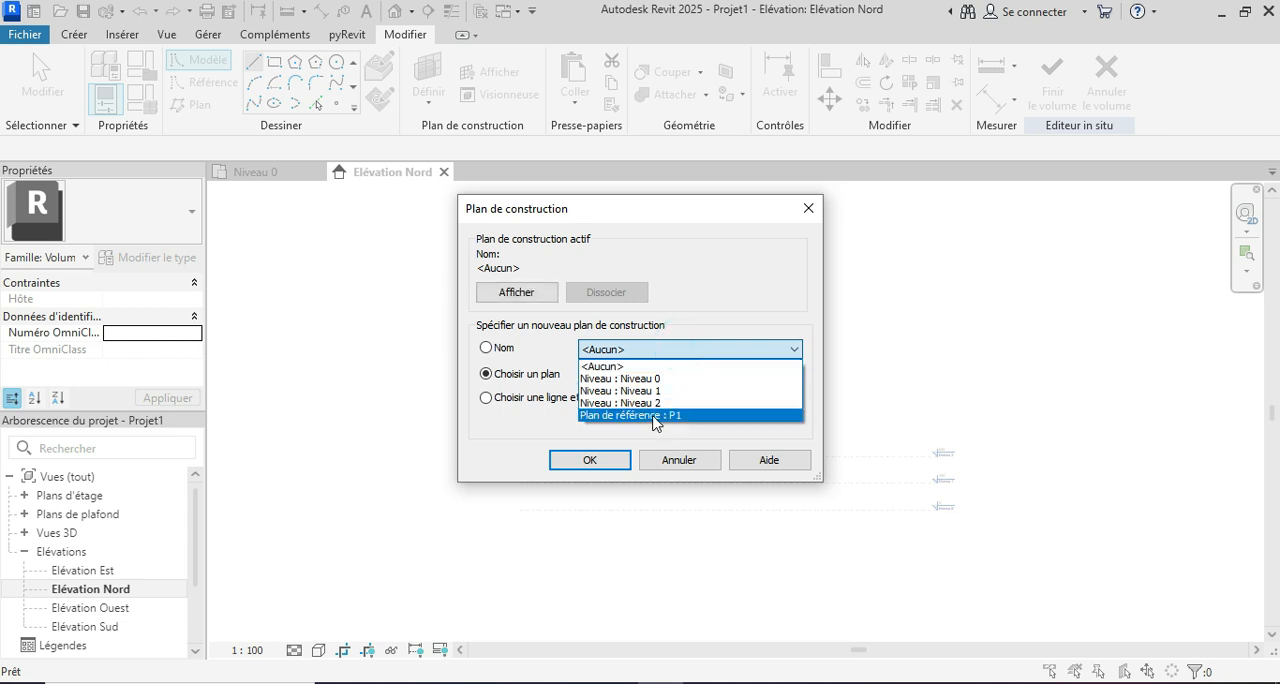
left_click(655, 416)
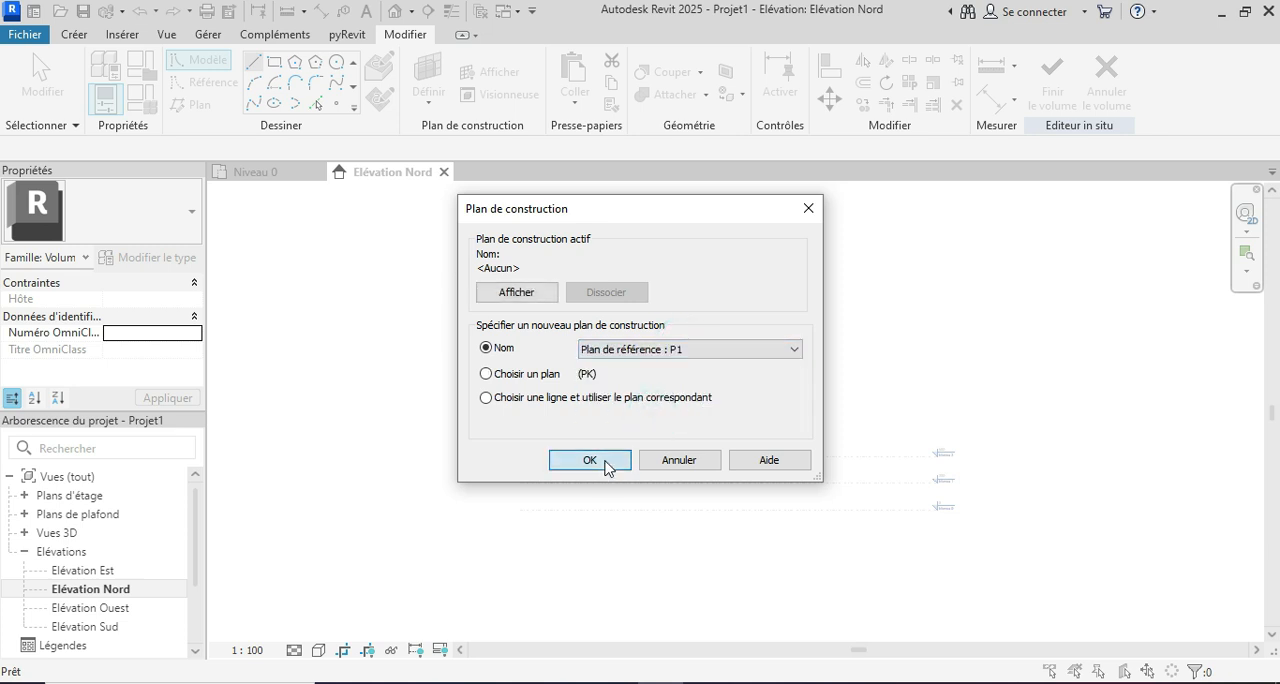
left_click(605, 463)
Step: Sketch a closed rectangle of model lines, 350 wide and 220 high, with its base on Niveau 0
scroll(714, 500, "up", 5)
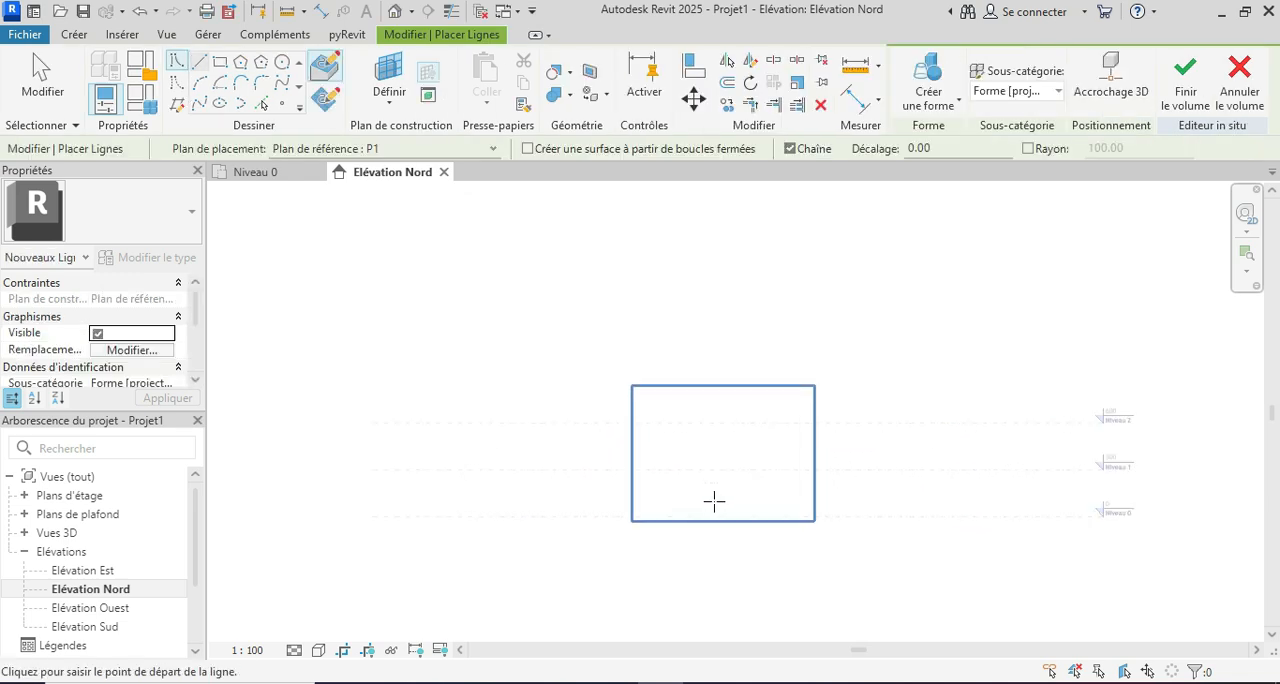
scroll(705, 507, "up", 2)
scroll(698, 490, "up", 2)
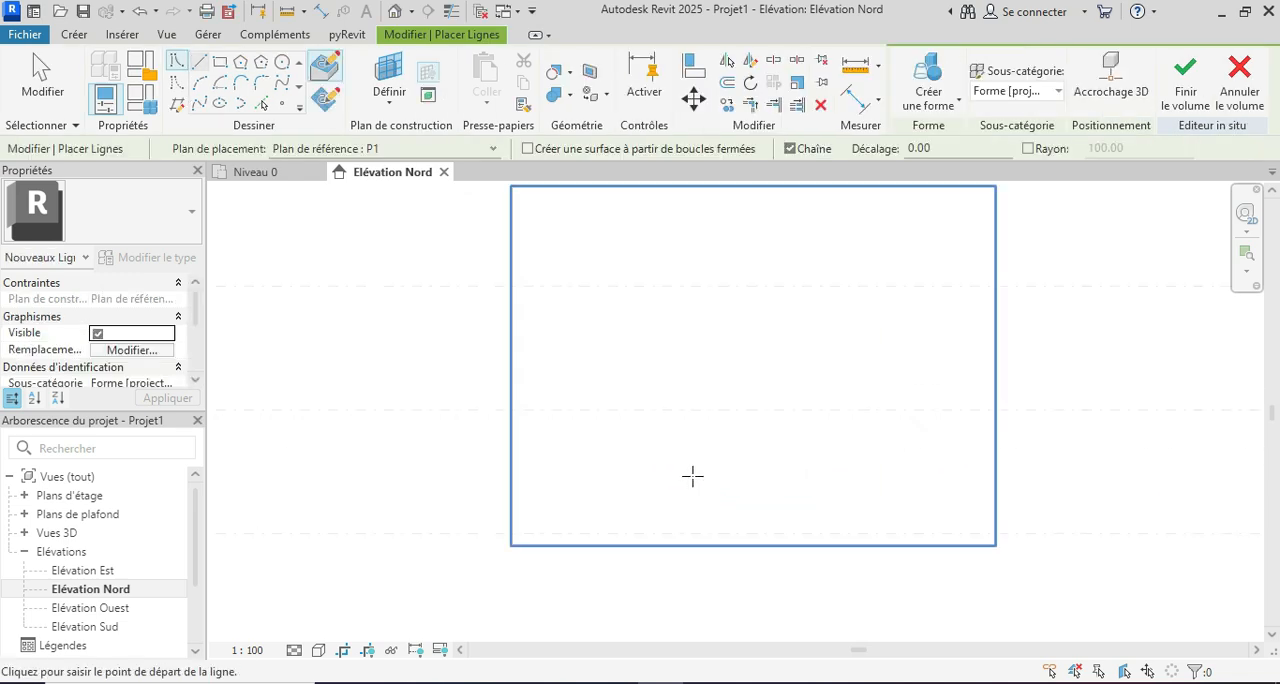
left_click(674, 542)
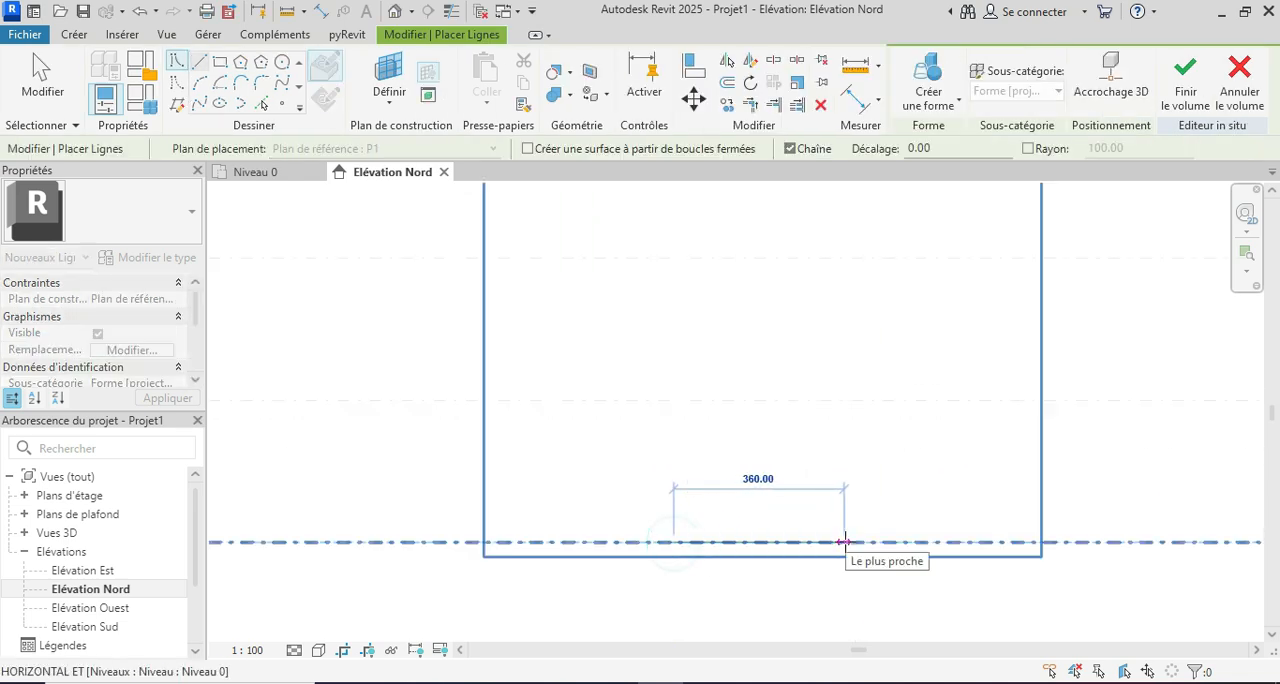
type("3")
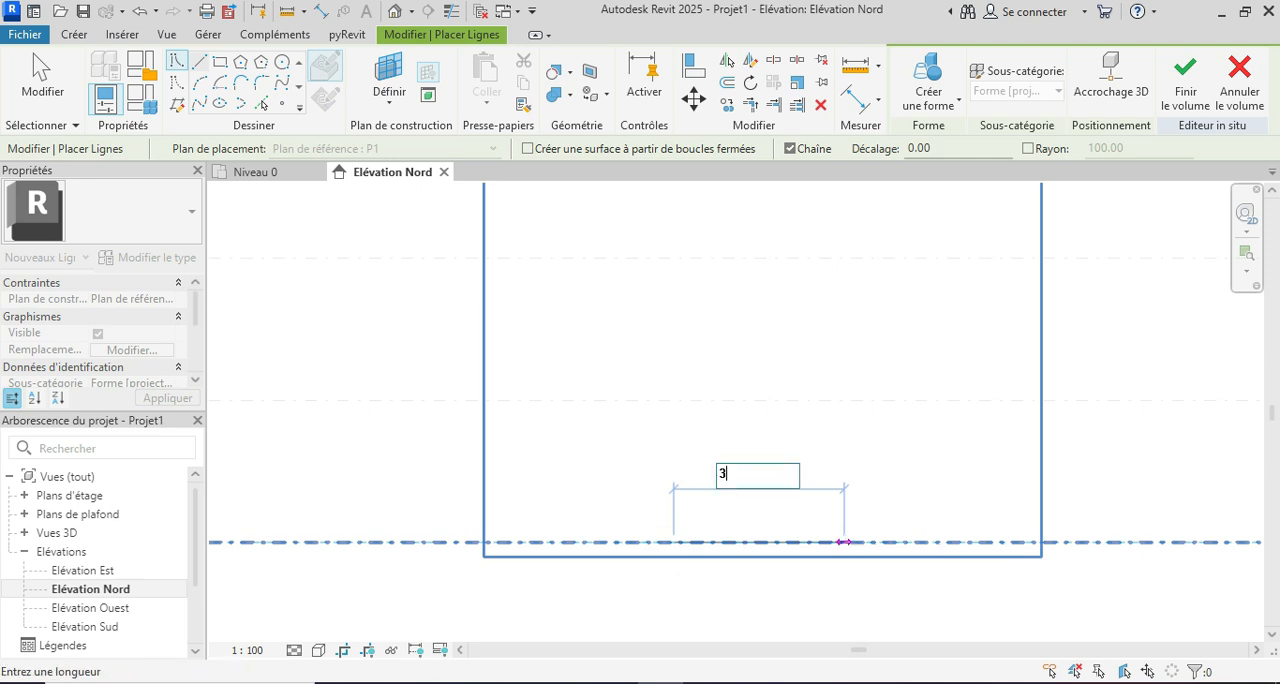
type("50")
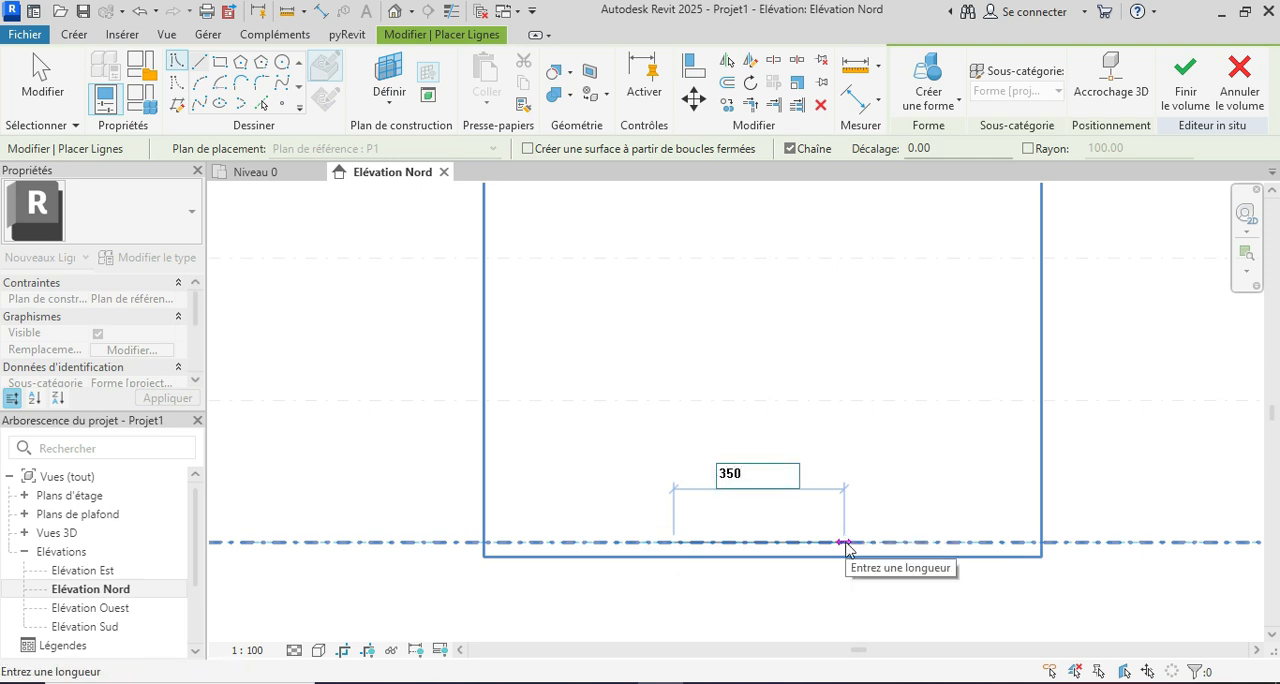
key("Return")
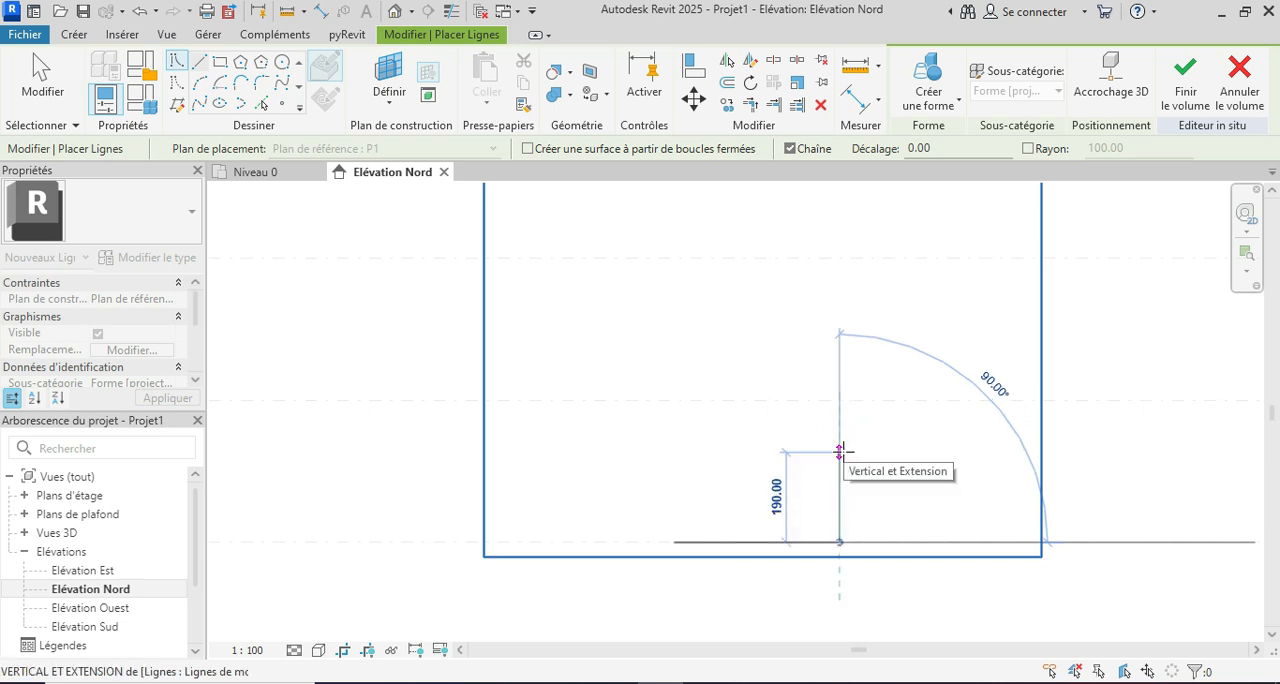
type("220")
key("Return")
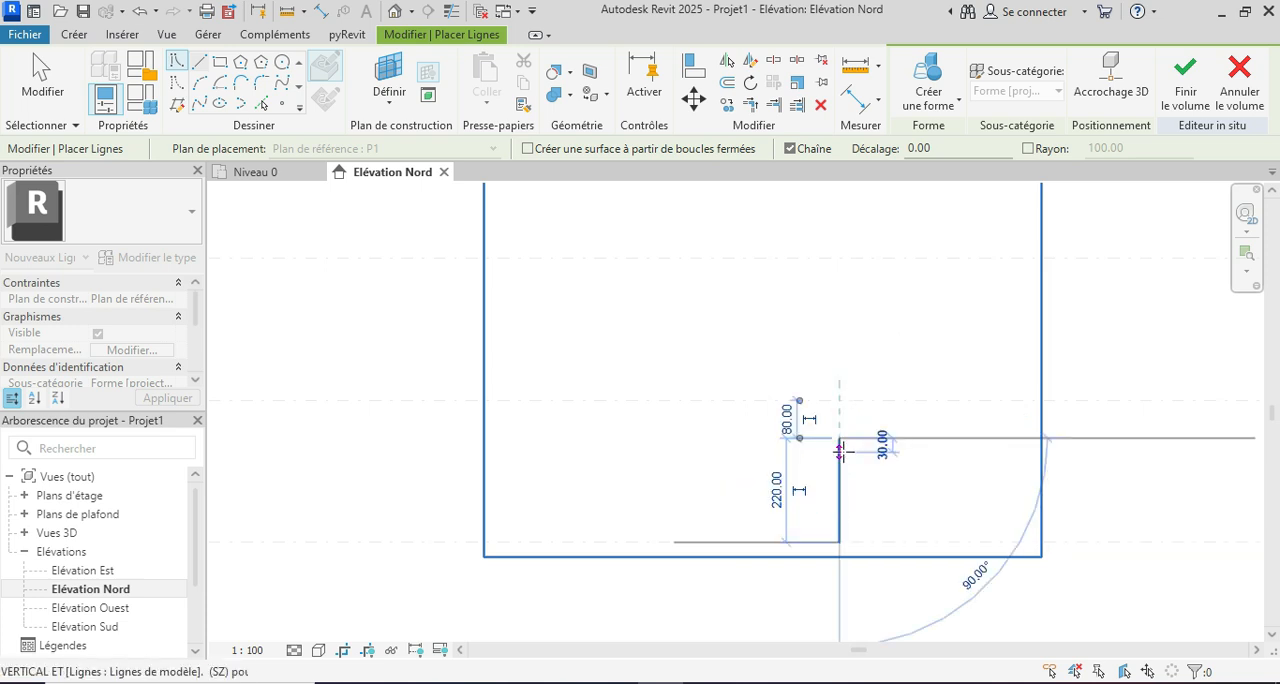
left_click(673, 438)
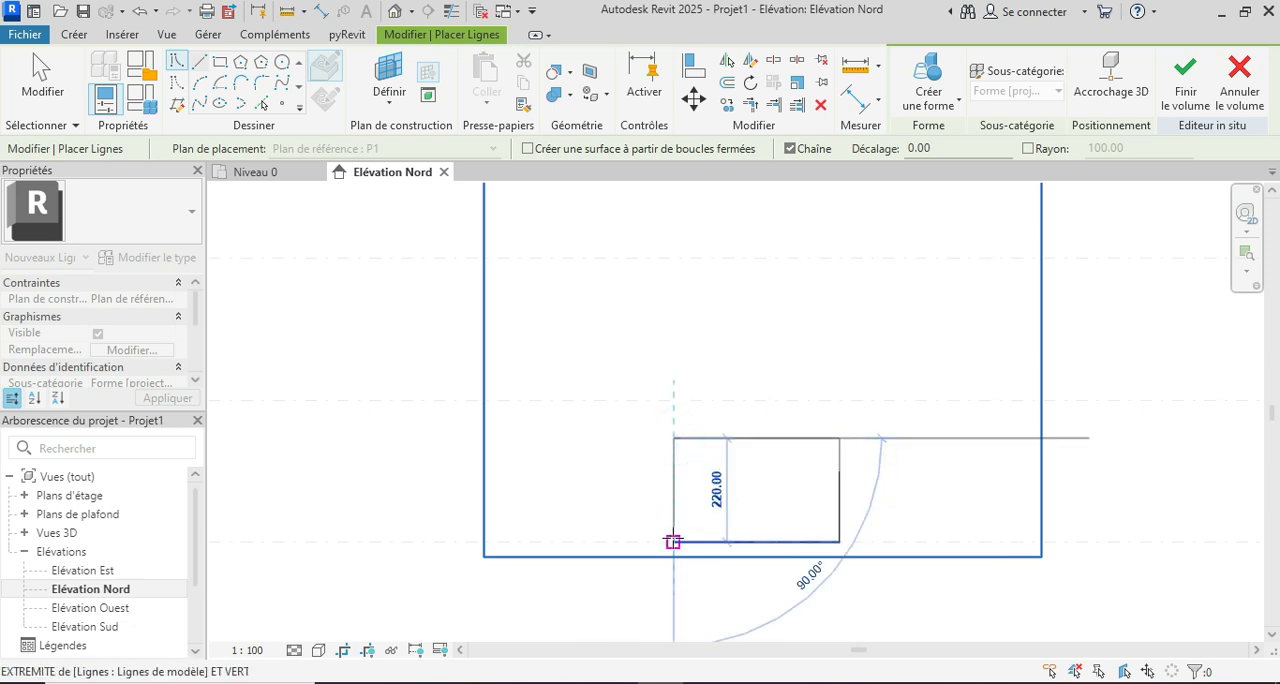
left_click(673, 541)
scroll(700, 515, "up", 2)
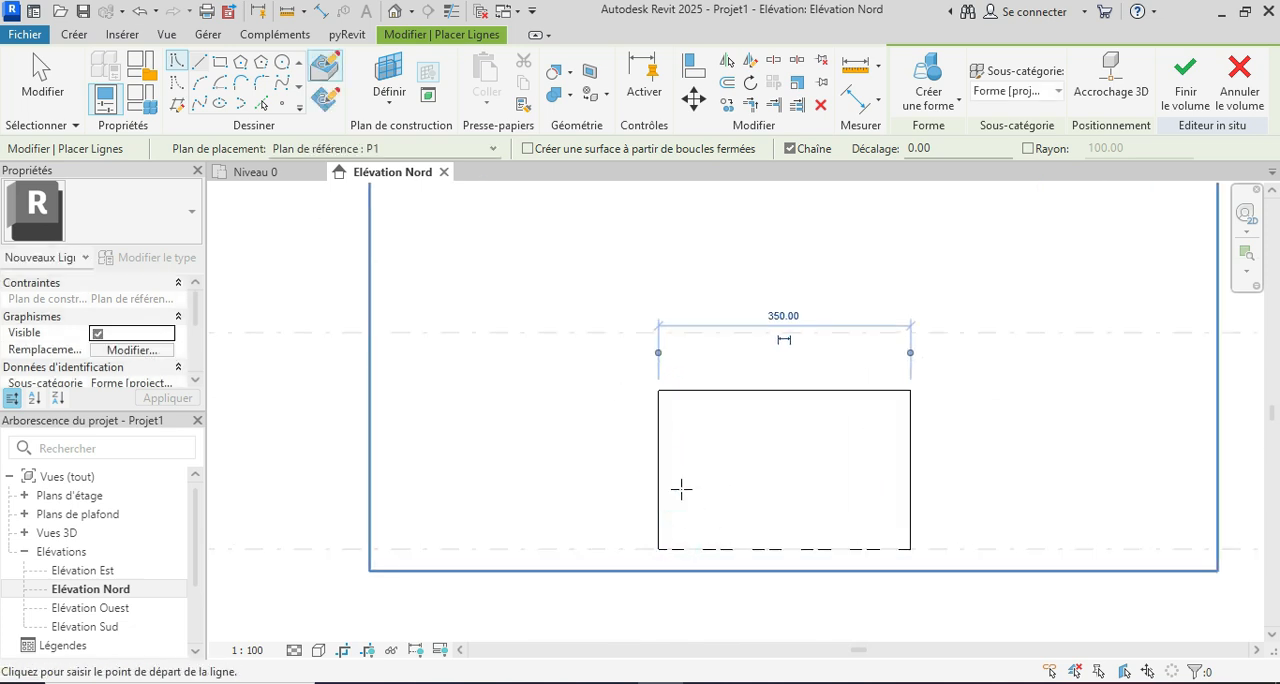
Step: Offset the rectangle's four edges inward by 15 to create the frame's inner outline
scroll(717, 494, "up", 1)
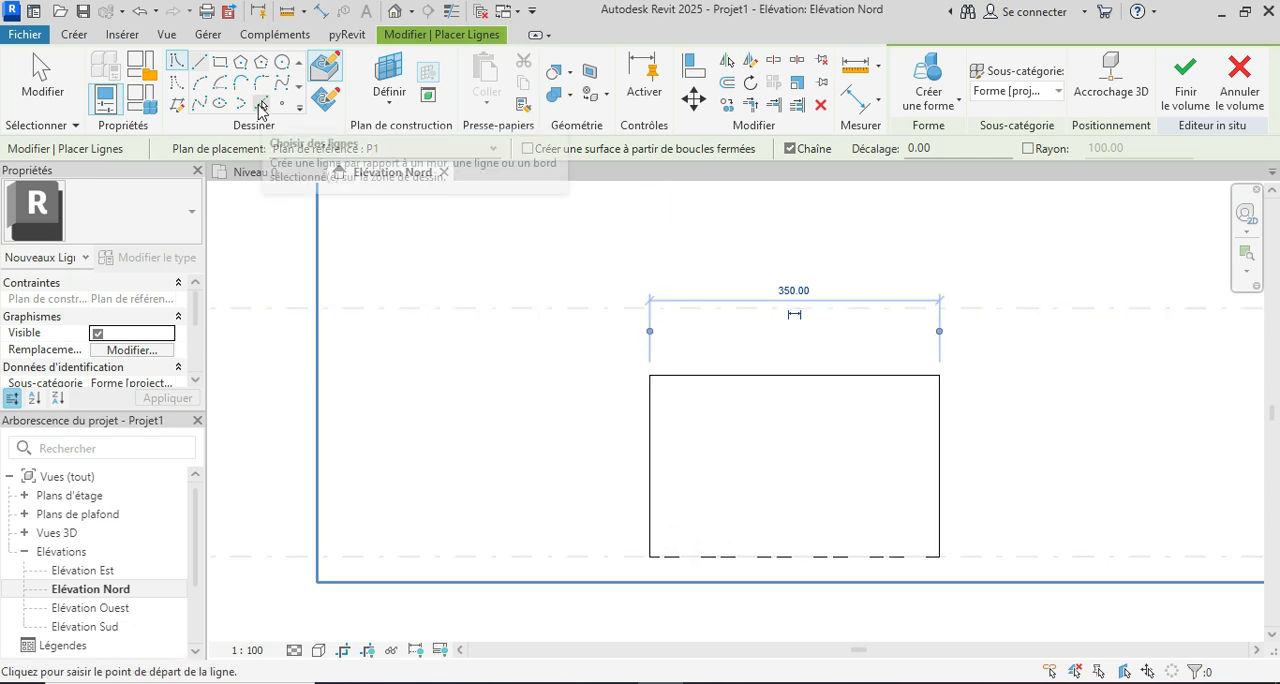
left_click(259, 106)
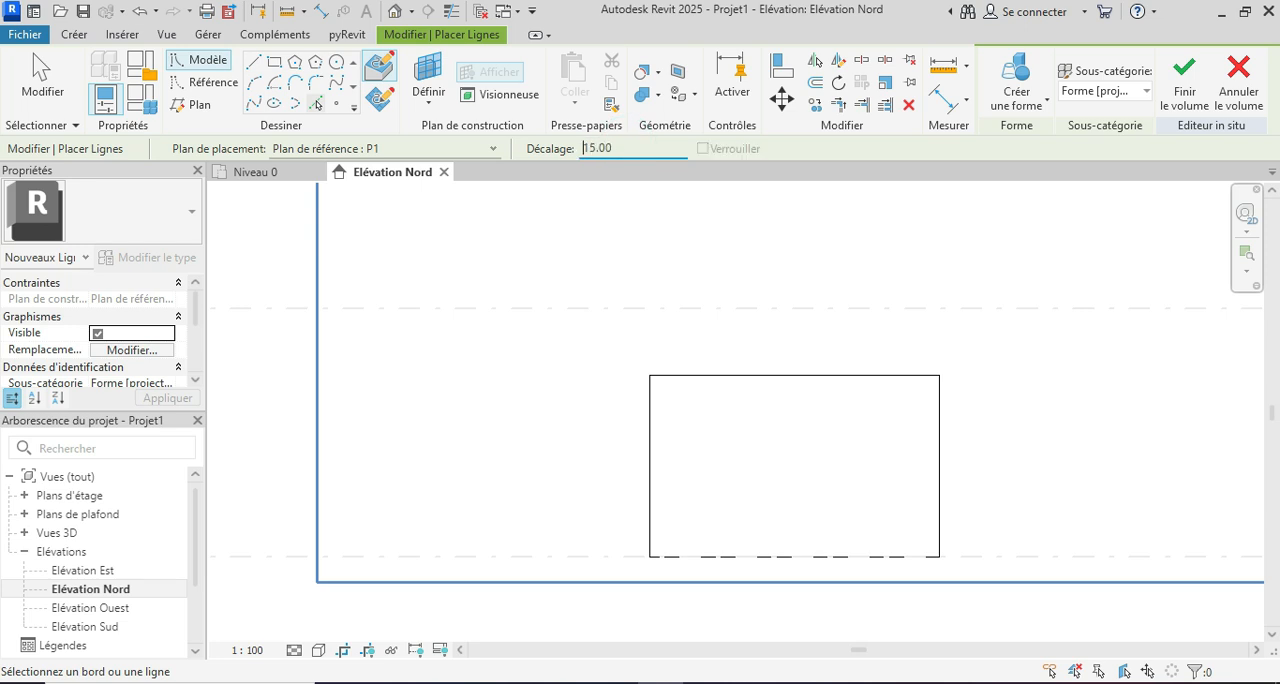
left_click(778, 556)
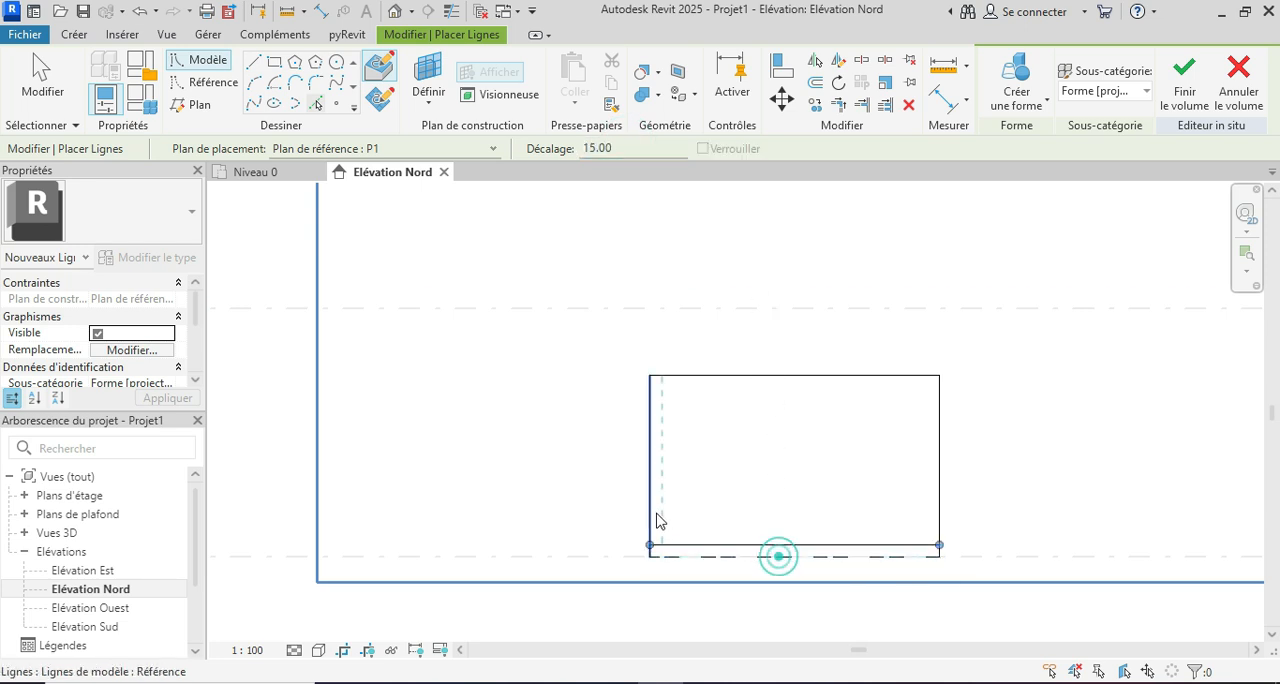
left_click(652, 505)
left_click(718, 376)
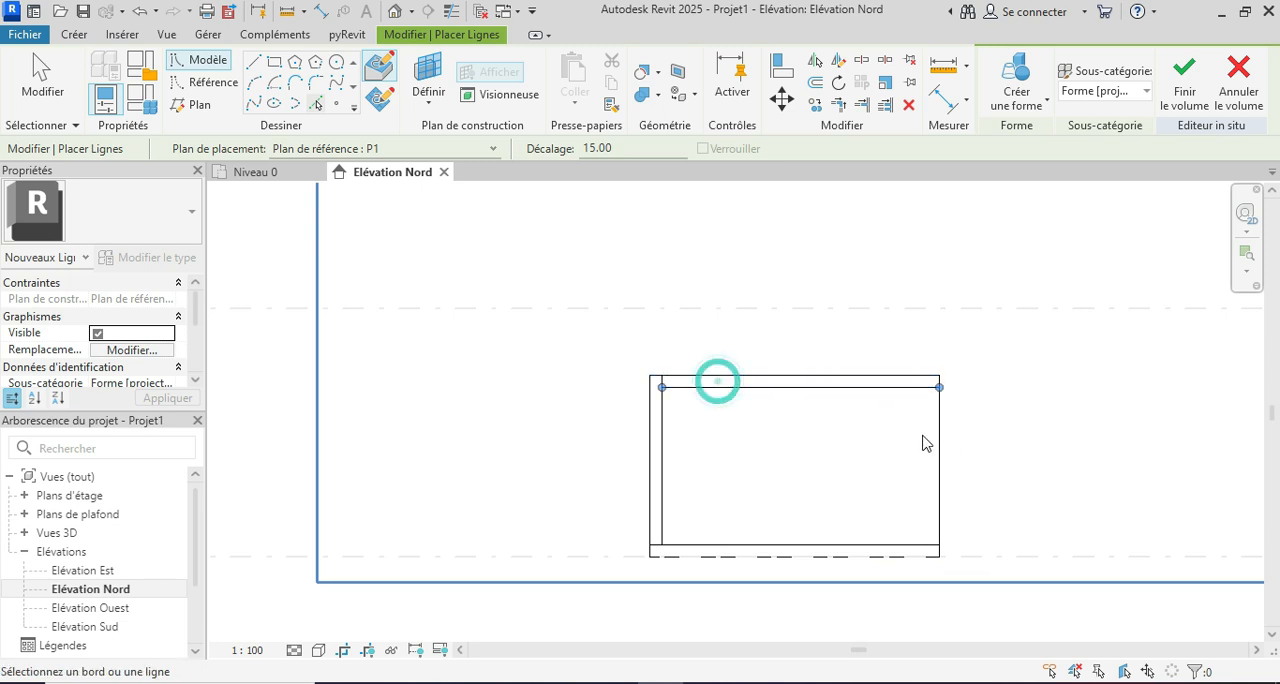
scroll(768, 431, "up", 1)
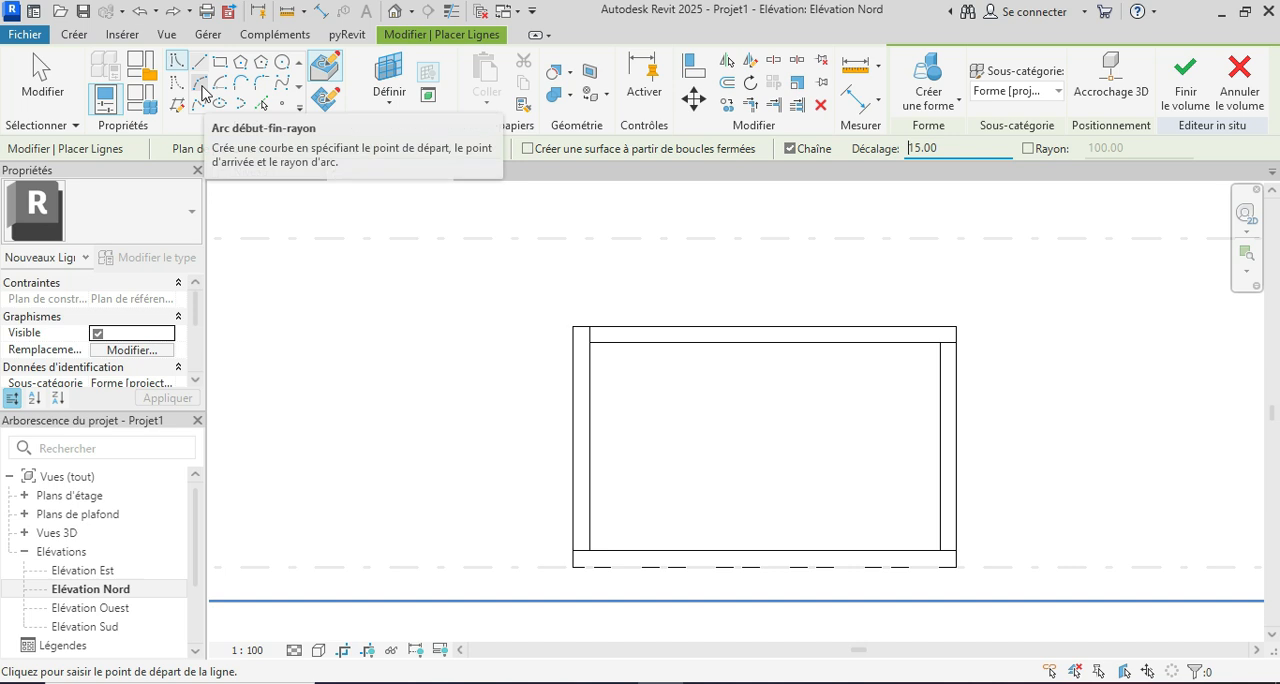
Step: Draw a start-end-radius arc with zero offset and radius 33 rounding the rectangle's upper-left outer corner
left_click(201, 86)
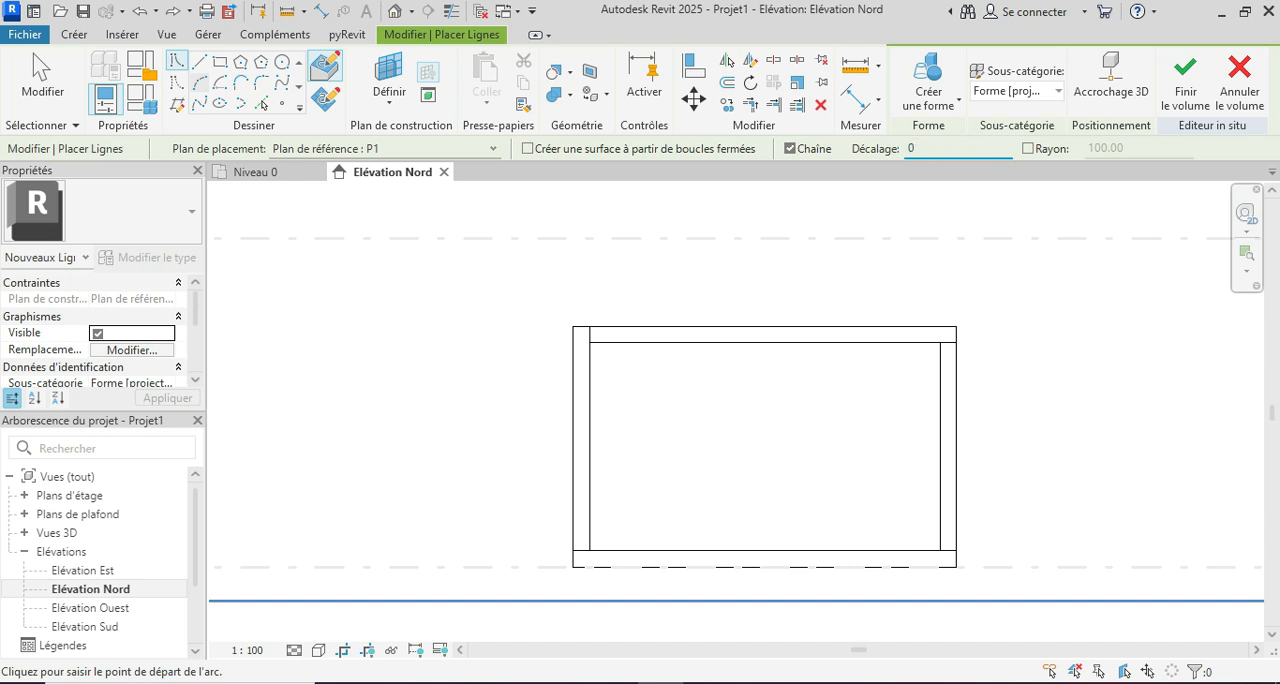
scroll(595, 334, "up", 3)
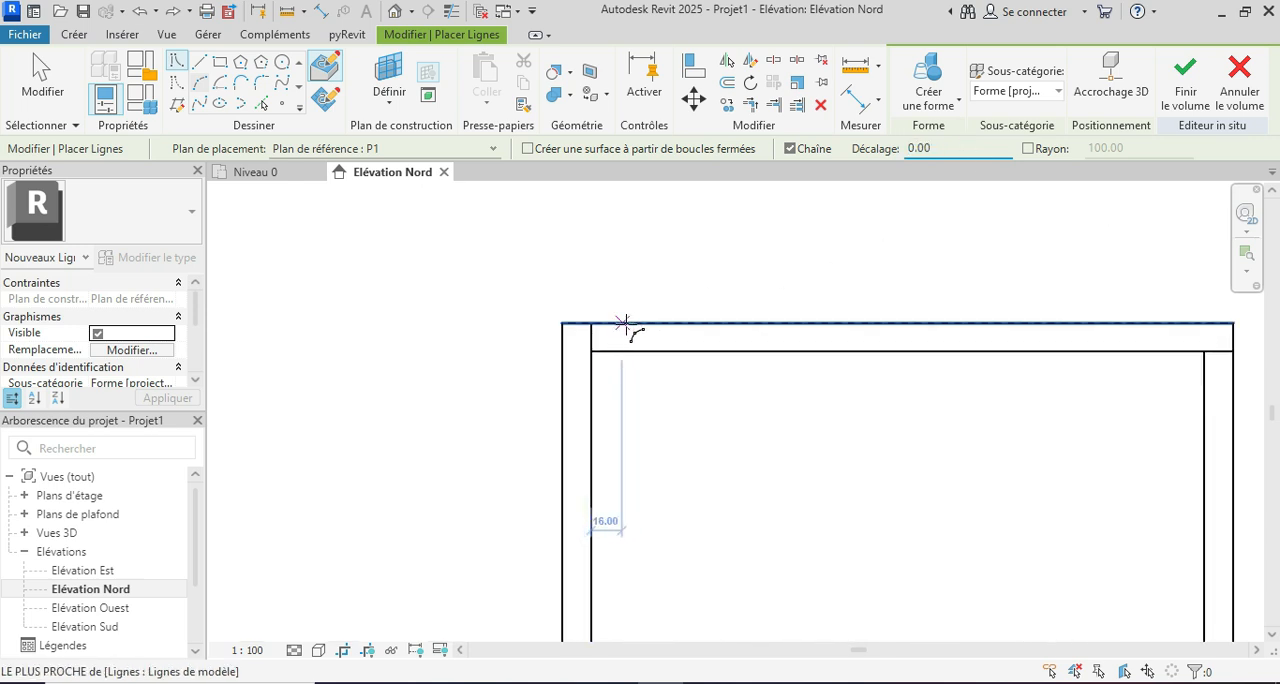
left_click(625, 323)
scroll(568, 375, "up", 1)
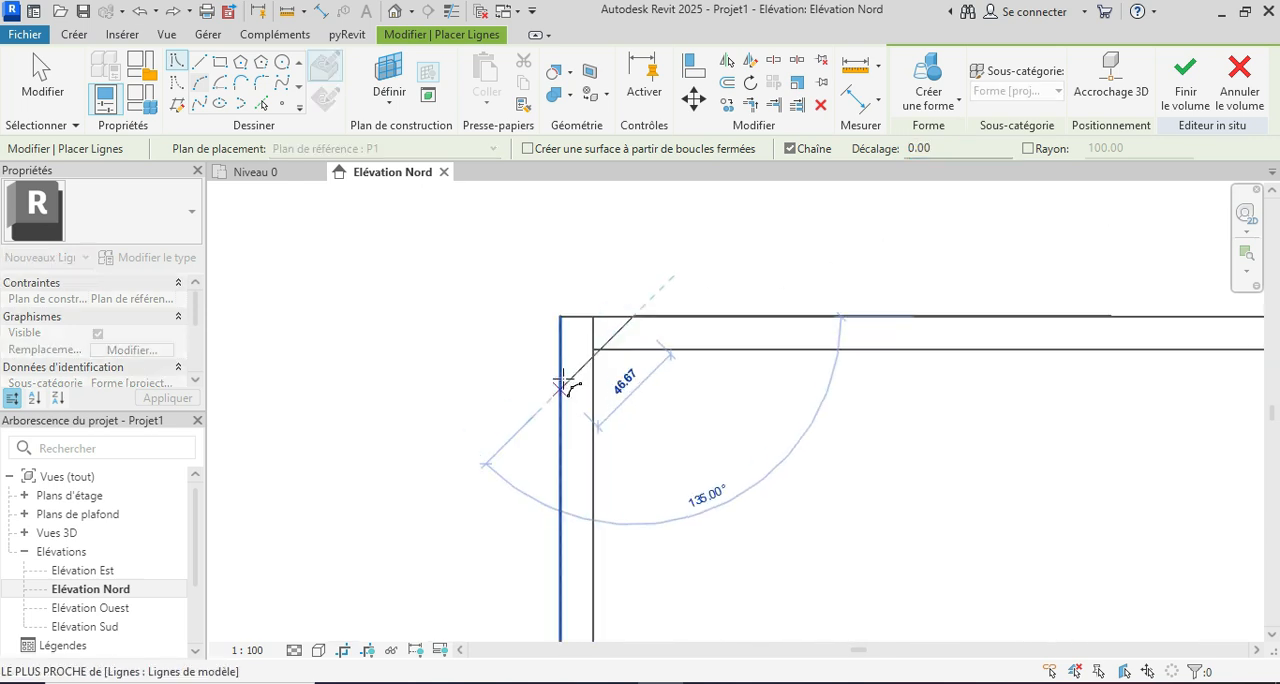
left_click(560, 392)
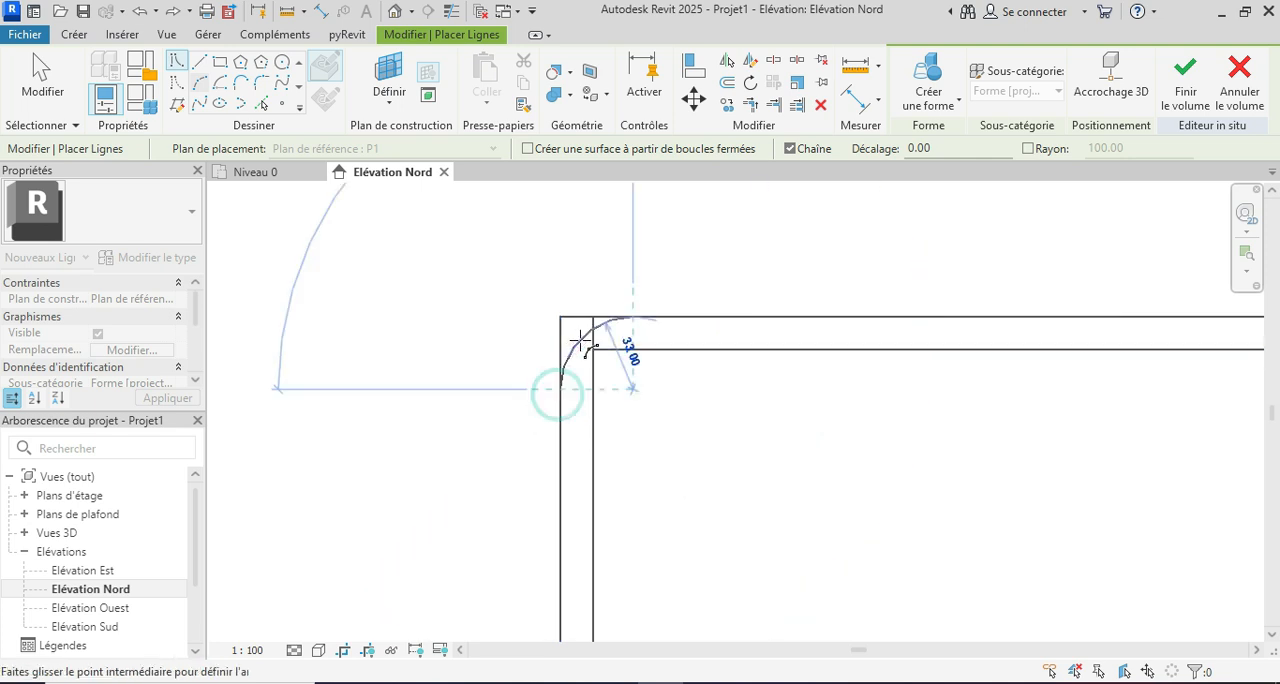
scroll(548, 347, "down", 1)
Step: Offset the upper-left corner arc inward by 15 to round the inner outline's corner
left_click(263, 105)
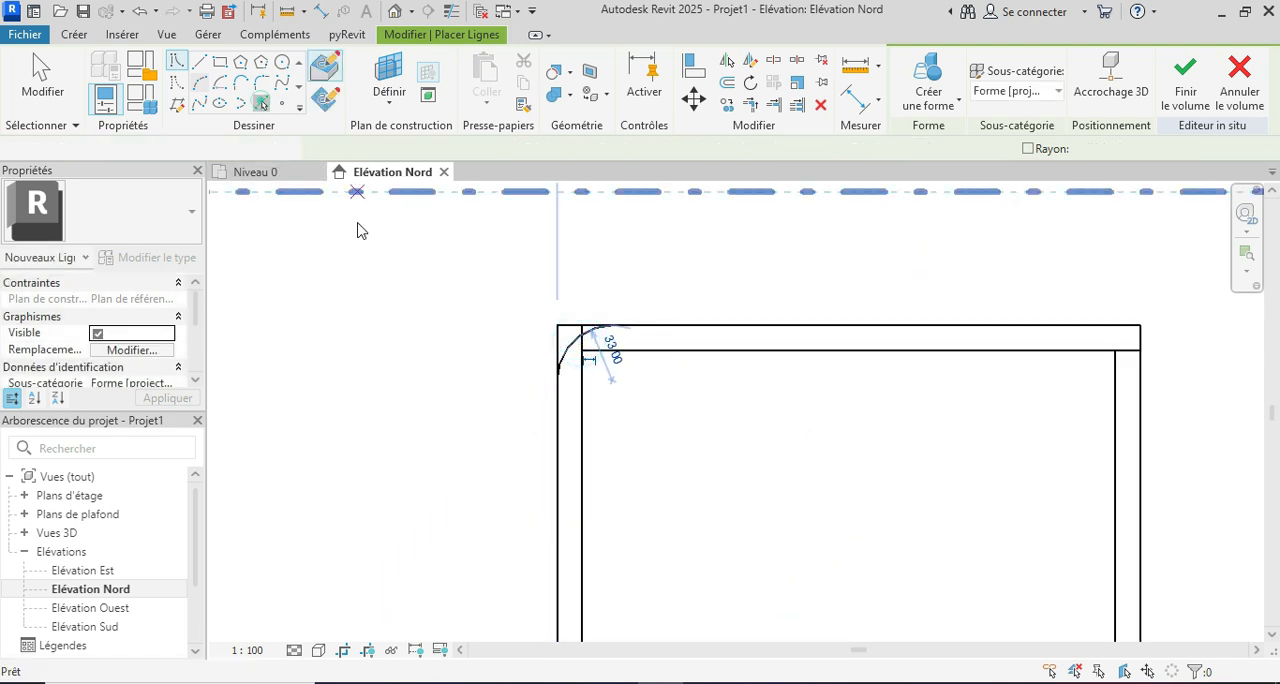
scroll(420, 285, "down", 1)
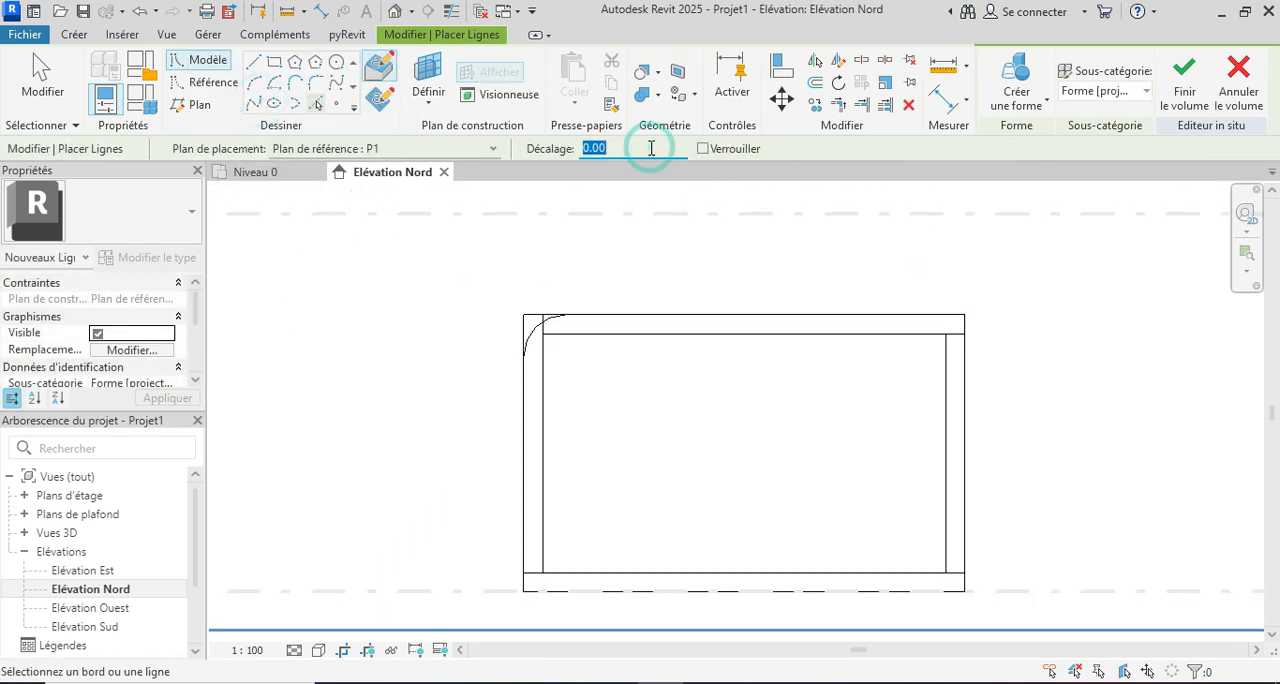
left_click(543, 326)
scroll(560, 275, "down", 1)
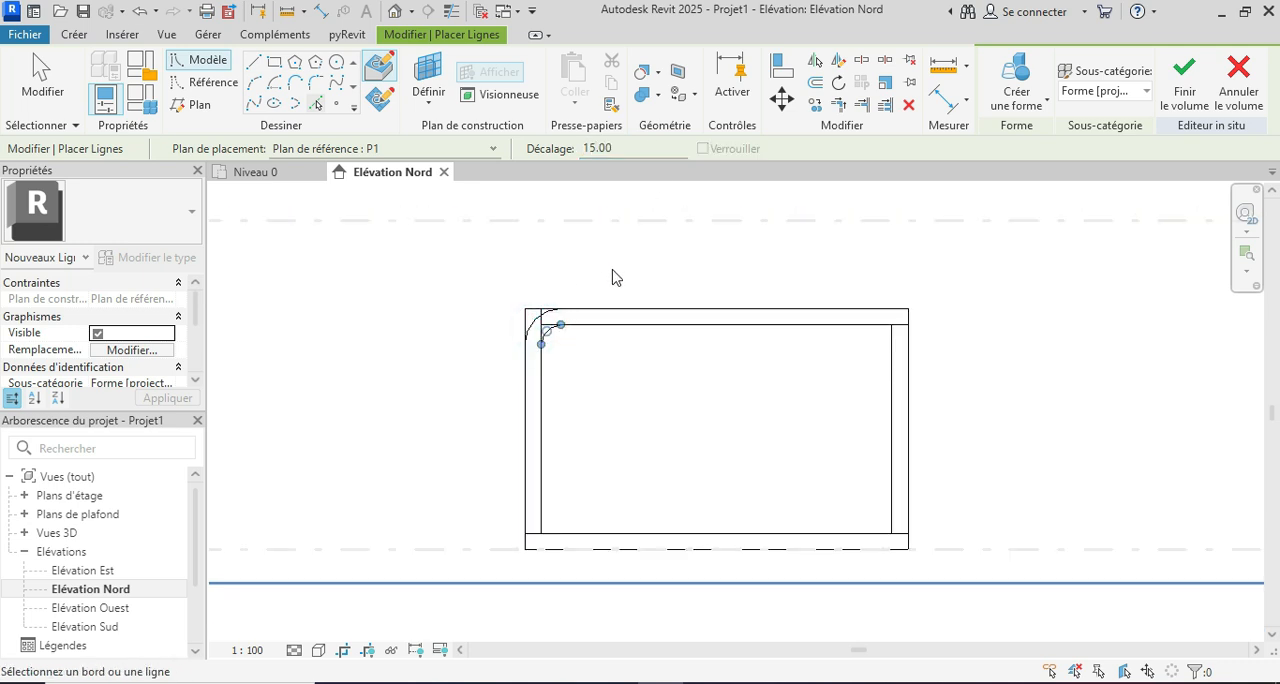
scroll(615, 277, "up", 1)
key("Escape")
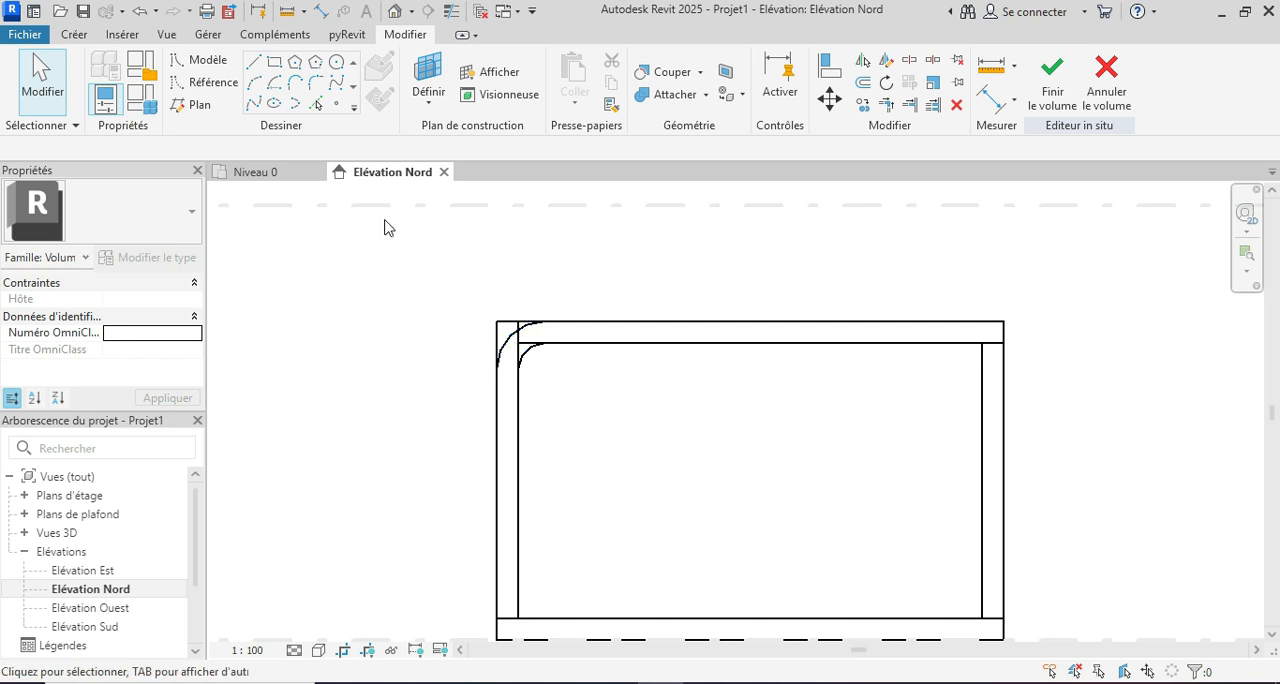
Step: Mirror both upper-left corner arcs about the frame's vertical centreline, keeping the originals
left_click(526, 356)
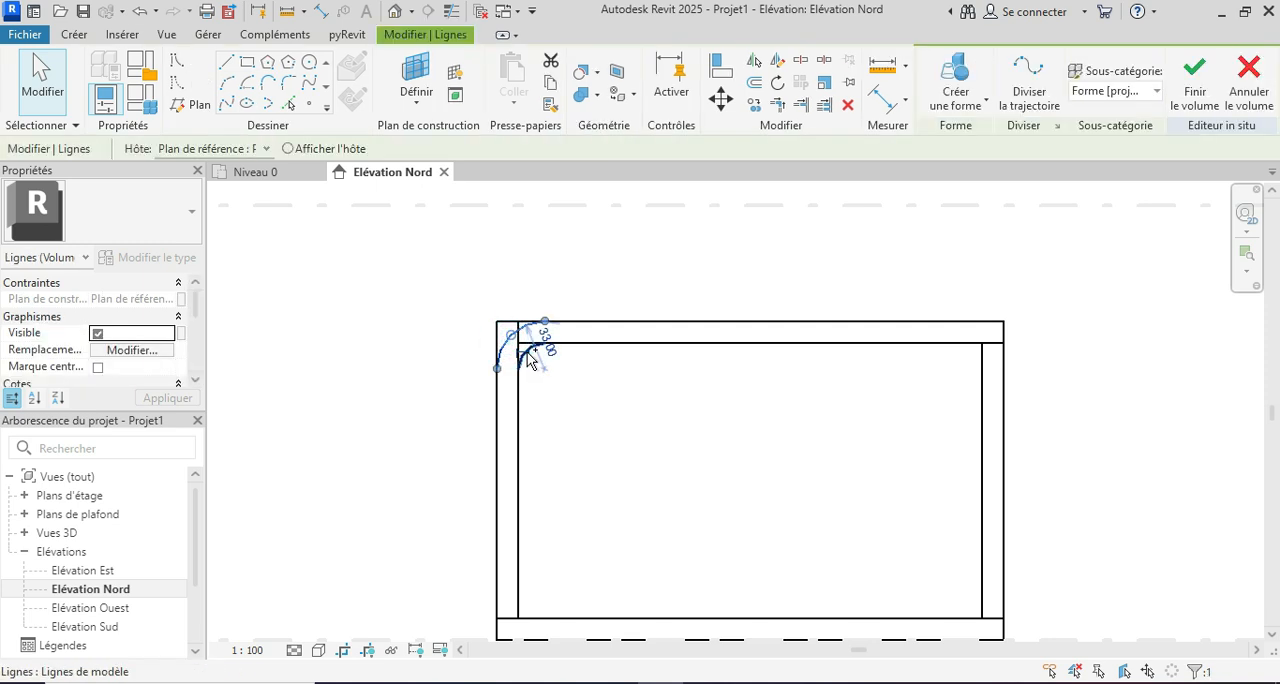
left_click(527, 352, "ctrl")
scroll(606, 217, "down", 1)
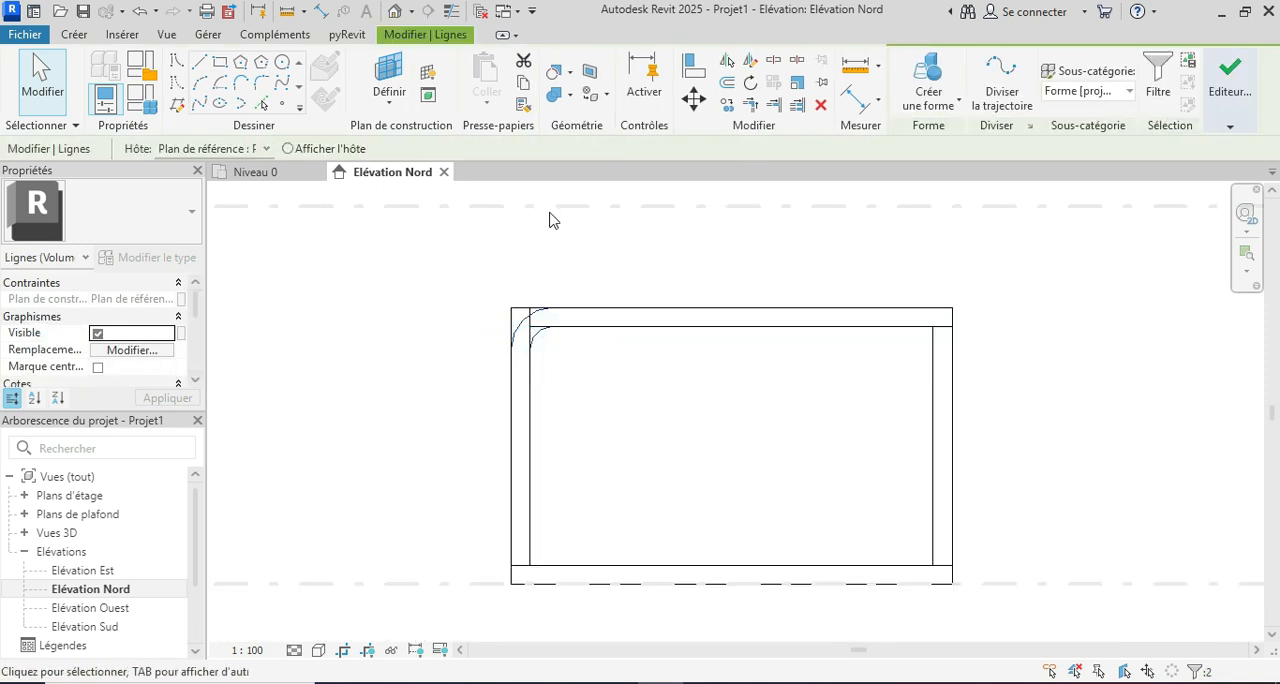
left_click(755, 65)
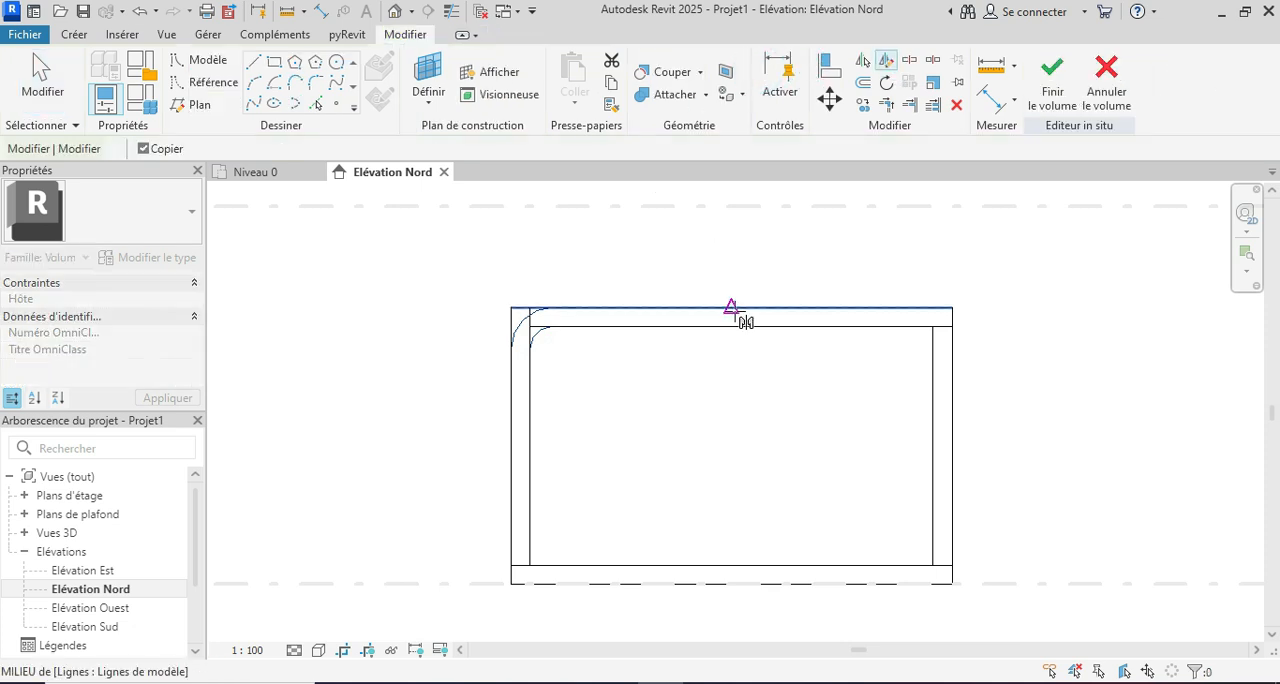
left_click(733, 309)
left_click(731, 426)
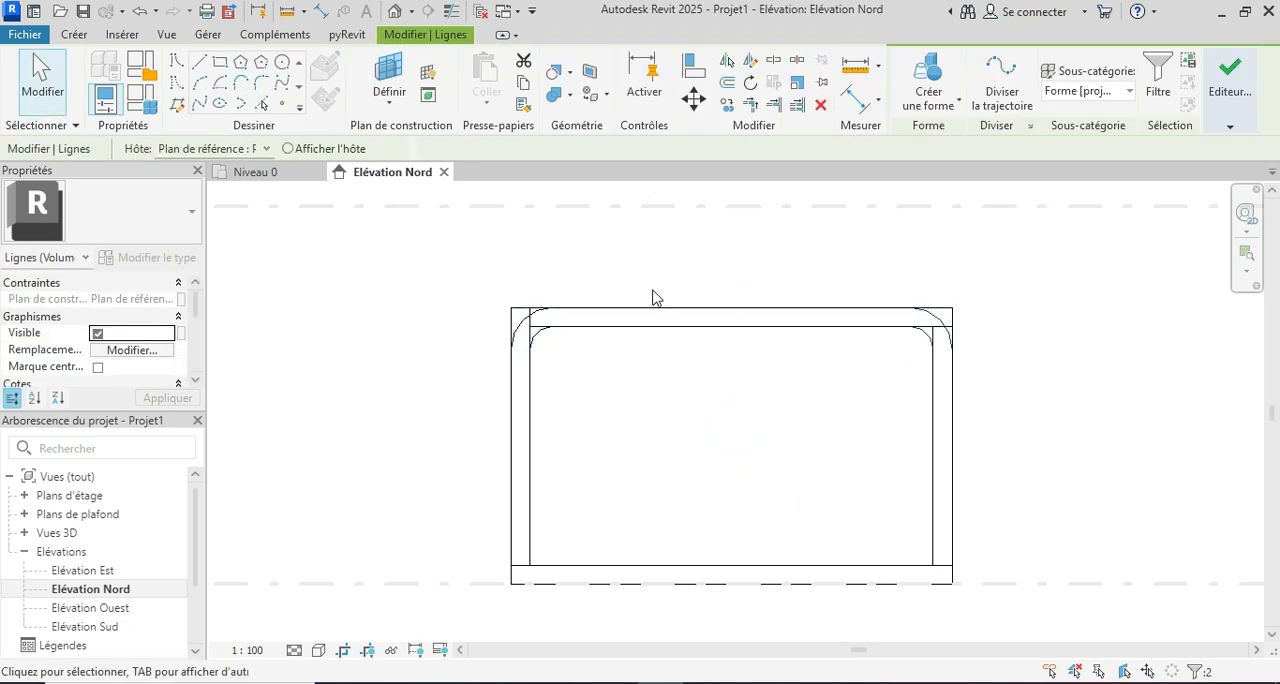
scroll(651, 294, "down", 1)
Step: Mirror the two upper-right corner arcs about the frame's horizontal centreline onto the lower-right corner
scroll(824, 374, "up", 1)
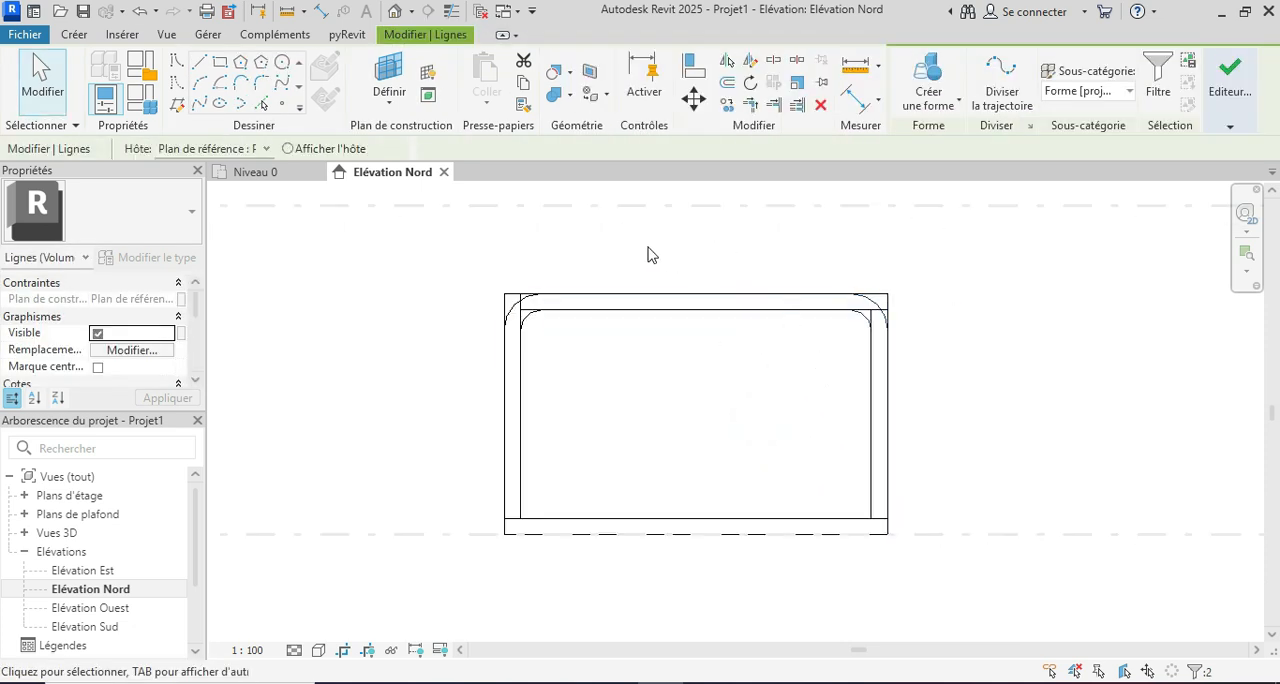
left_click(748, 60)
left_click(869, 413)
left_click(780, 421)
Step: Mirror the two lower-right corner arcs onto the lower-left corner about a vertical axis drawn from the bottom edge's midpoint
key("d")
key("m")
left_click(695, 518)
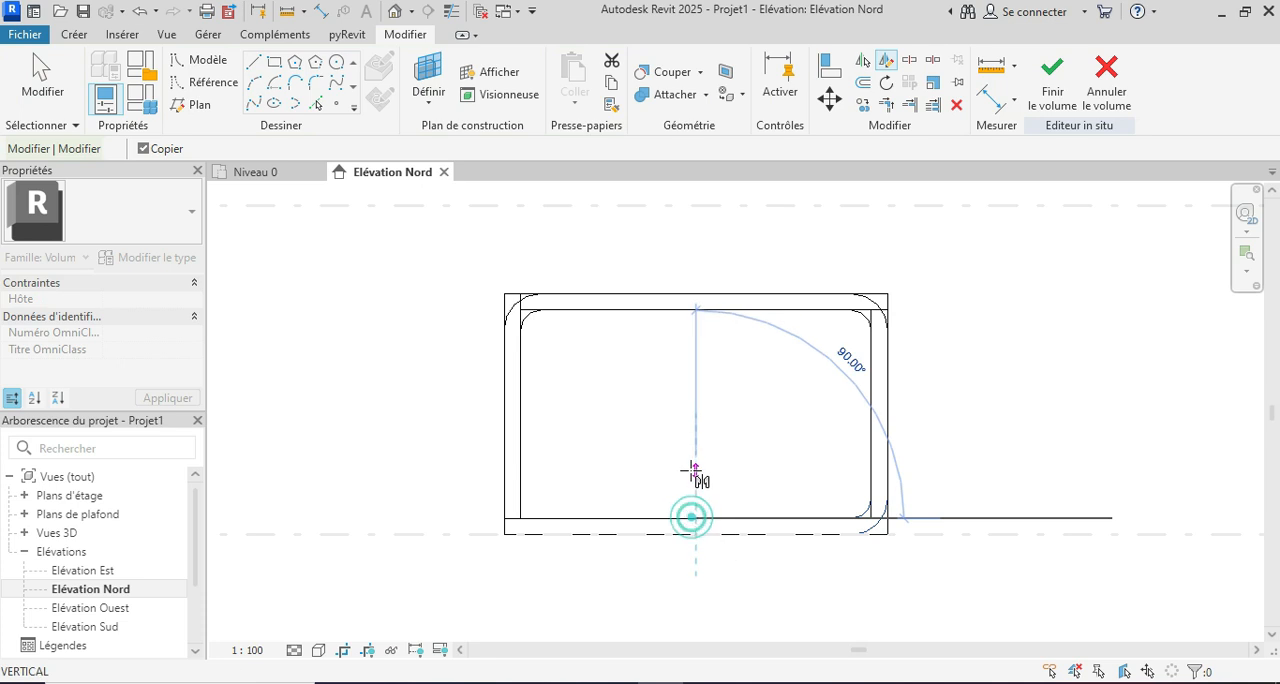
left_click(691, 471)
scroll(606, 486, "up", 1)
scroll(590, 453, "down", 1)
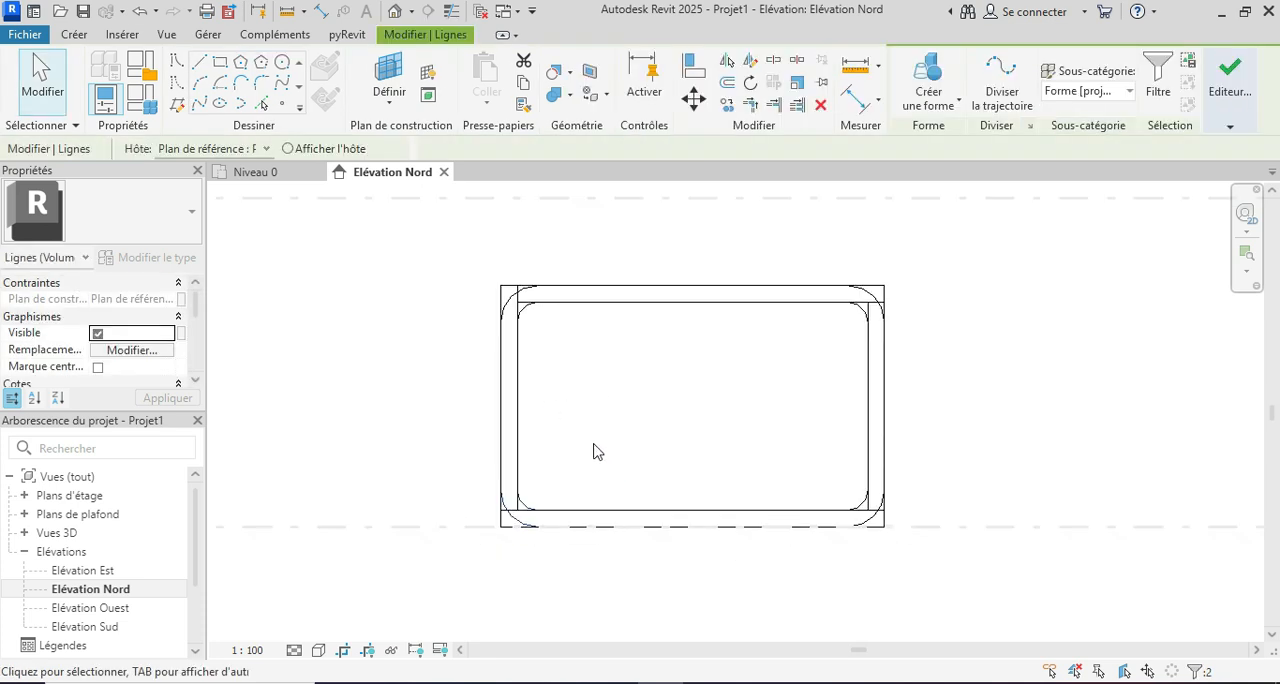
Step: Trim the outer and inner edges at the frame's upper-left corner to their arcs
left_click(748, 106)
left_click(504, 292)
left_click(508, 297)
left_click(557, 276)
left_click(529, 309)
left_click(563, 302)
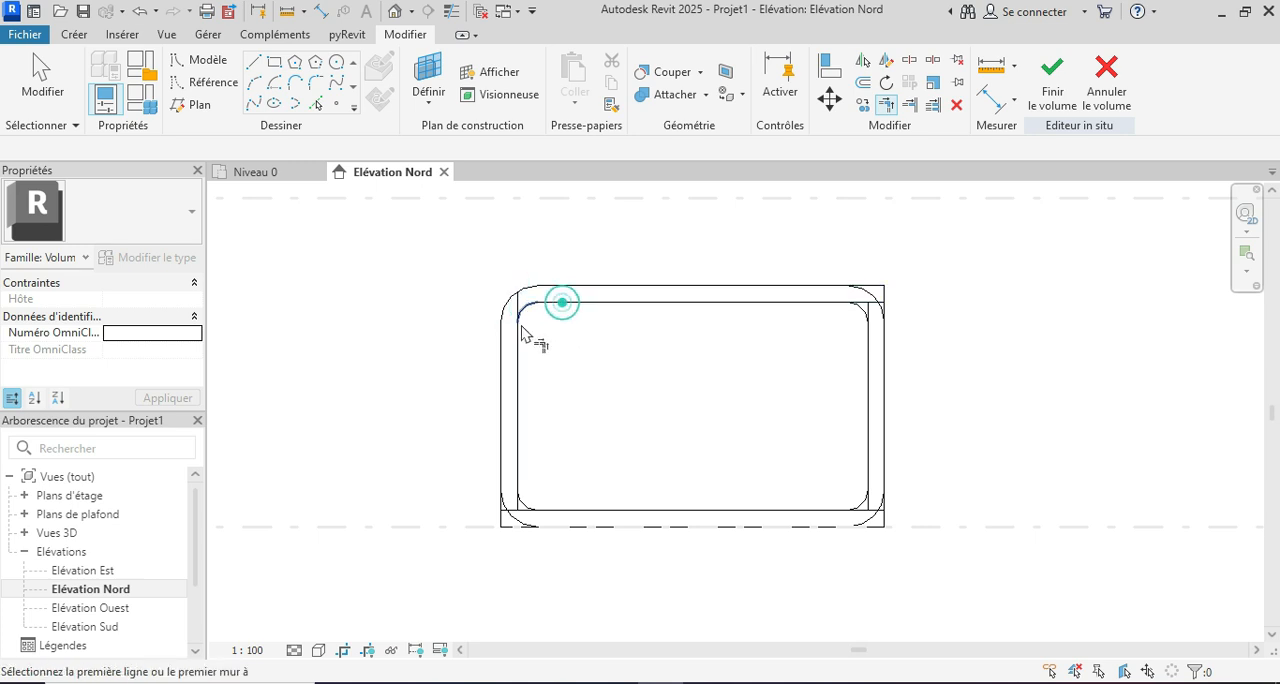
left_click(525, 307)
left_click(522, 362)
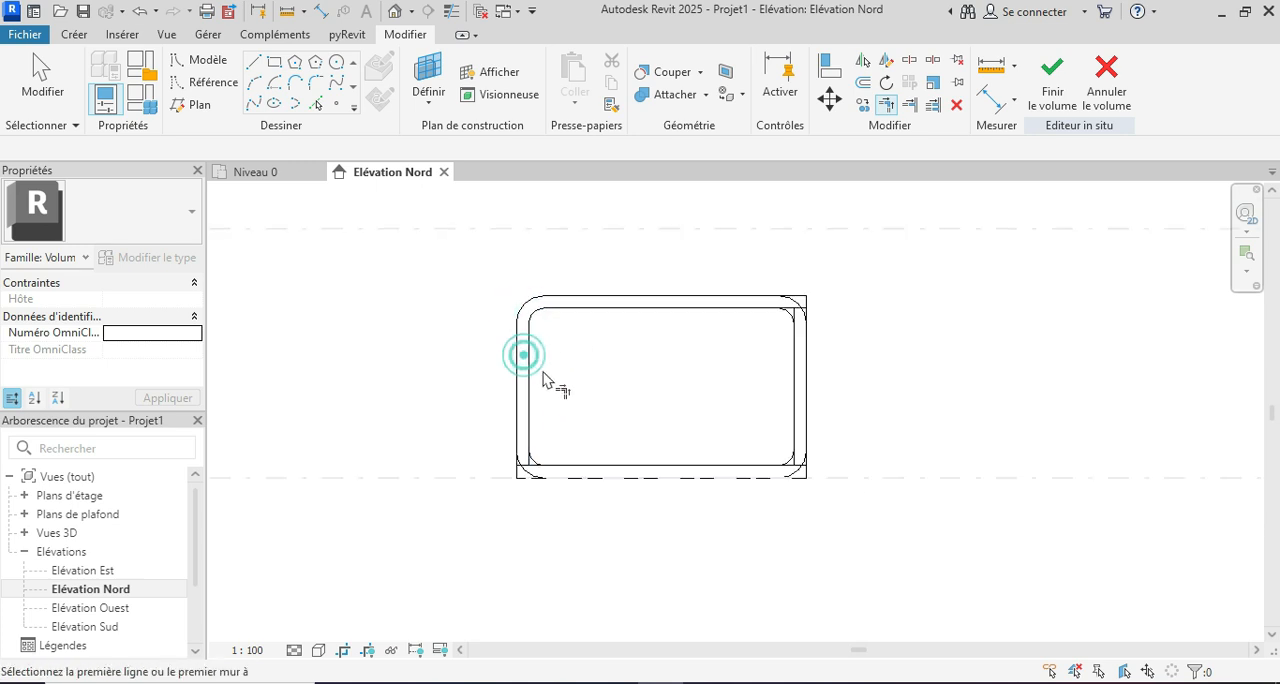
Step: Trim the outer and inner edges at the frame's lower-left corner to their arcs
scroll(528, 425, "up", 2)
left_click(531, 416)
left_click(535, 483)
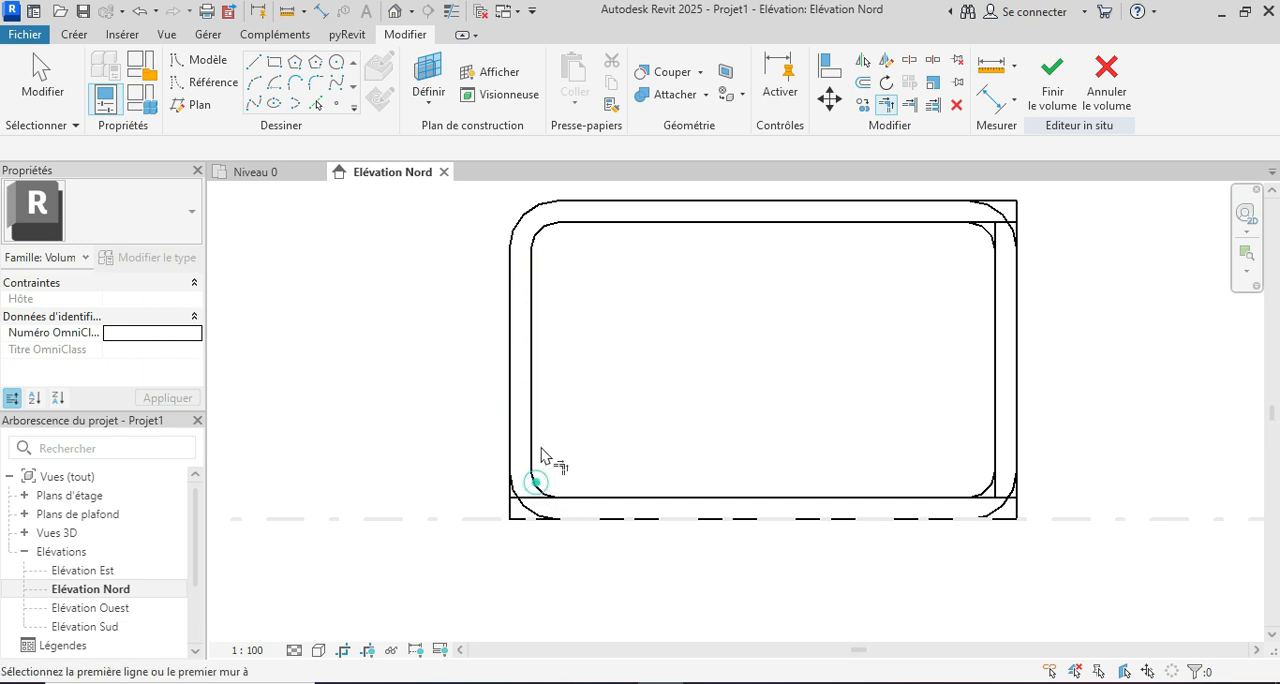
left_click(513, 437)
left_click(515, 486)
left_click(624, 495)
left_click(540, 485)
left_click(583, 517)
left_click(536, 507)
Step: Trim the outer and inner bottom edges to the arcs at the frame's lower-right corner
left_click(846, 520)
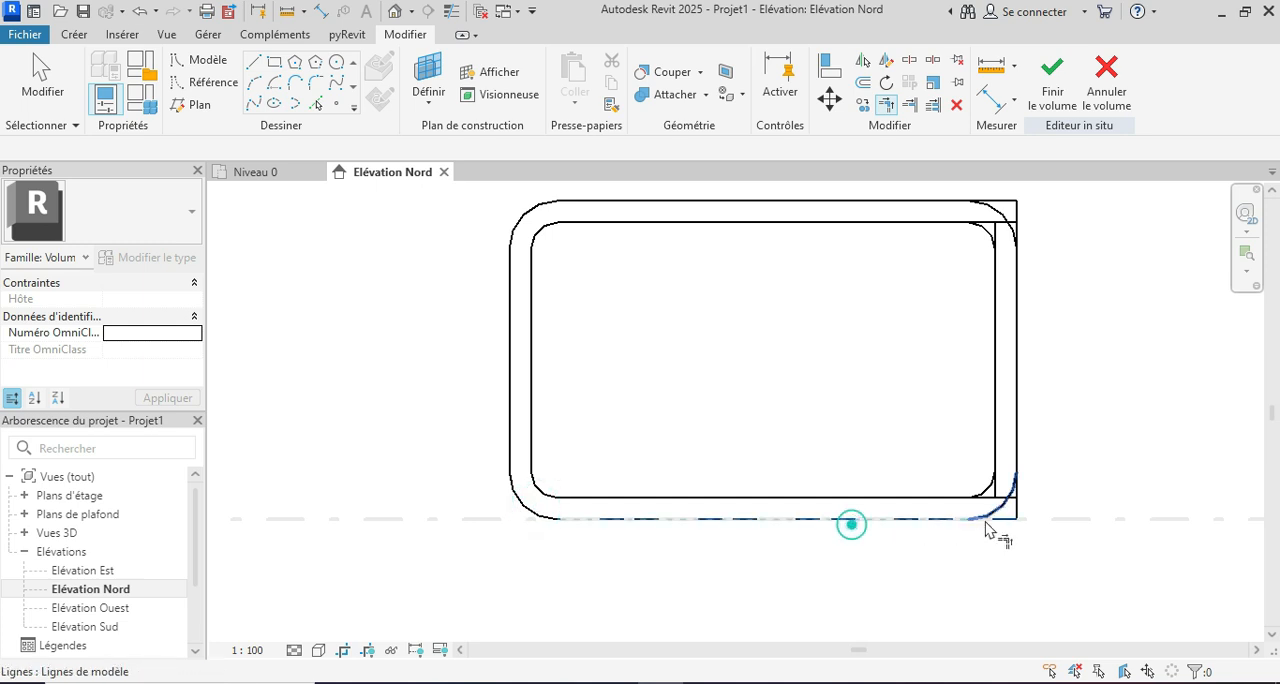
left_click(990, 515)
left_click(940, 493)
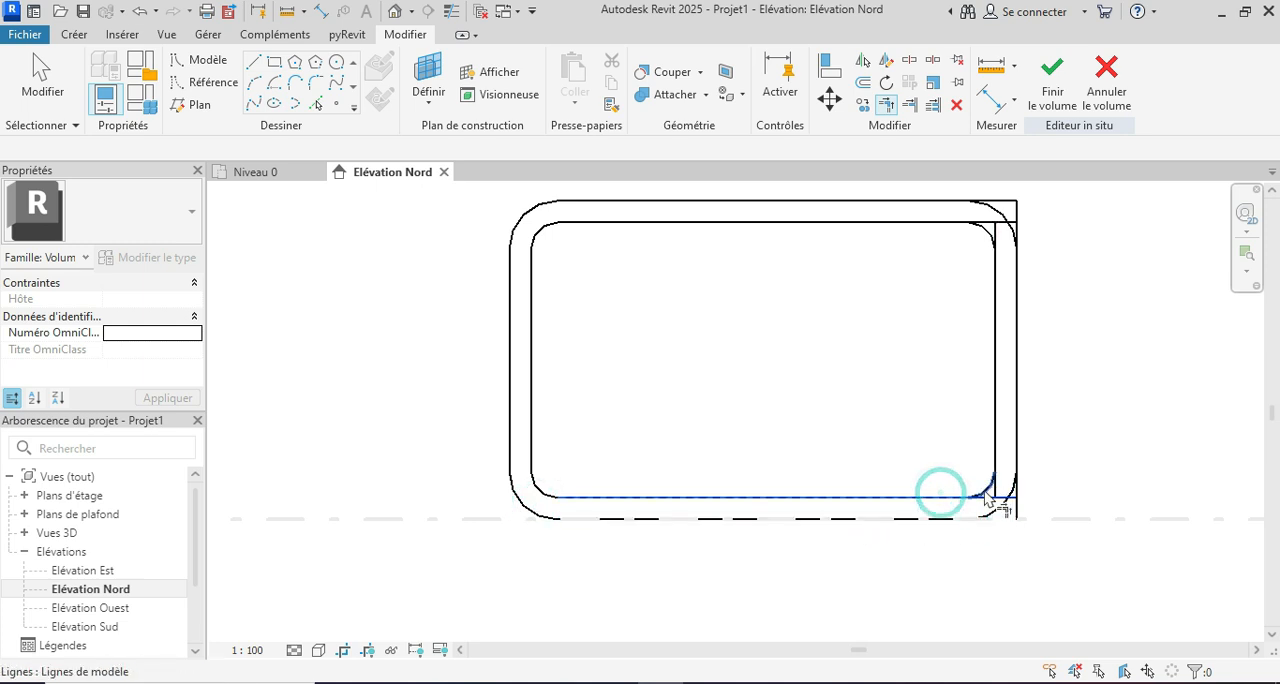
left_click(984, 489)
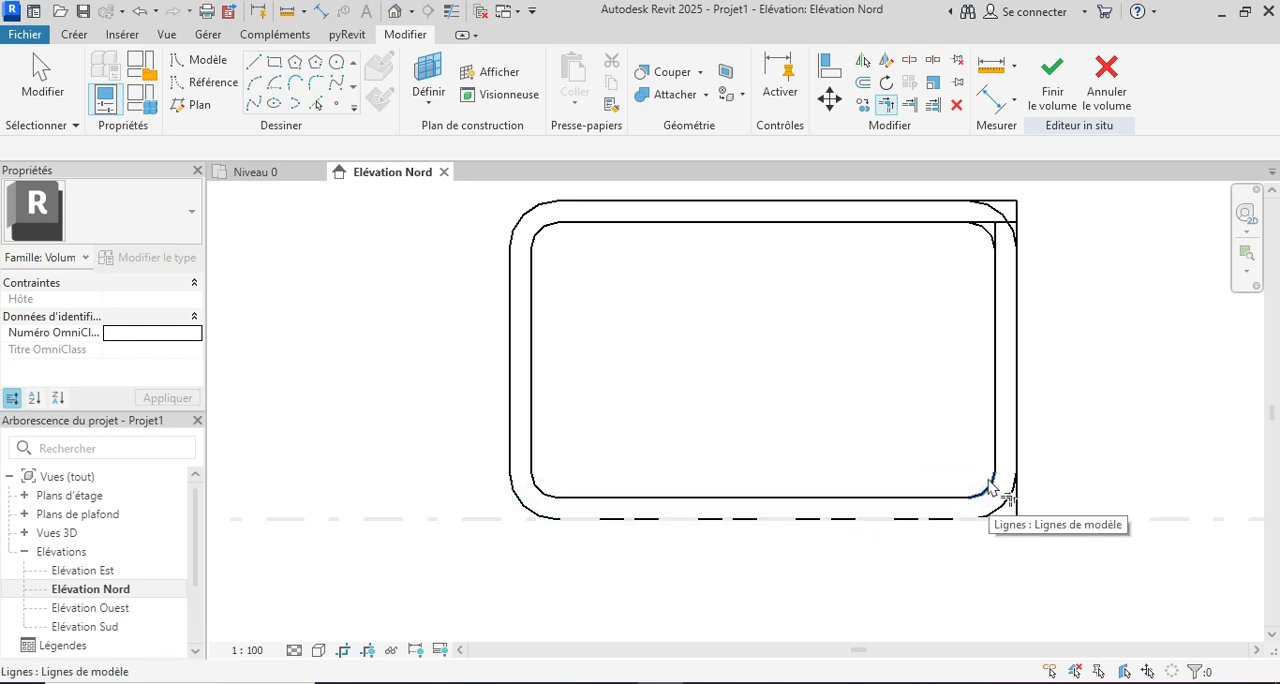
Step: Trim the inner outline's right and top edges to the upper-right inner arc
left_click(991, 275)
left_click(989, 249)
left_click(955, 226)
left_click(1004, 228)
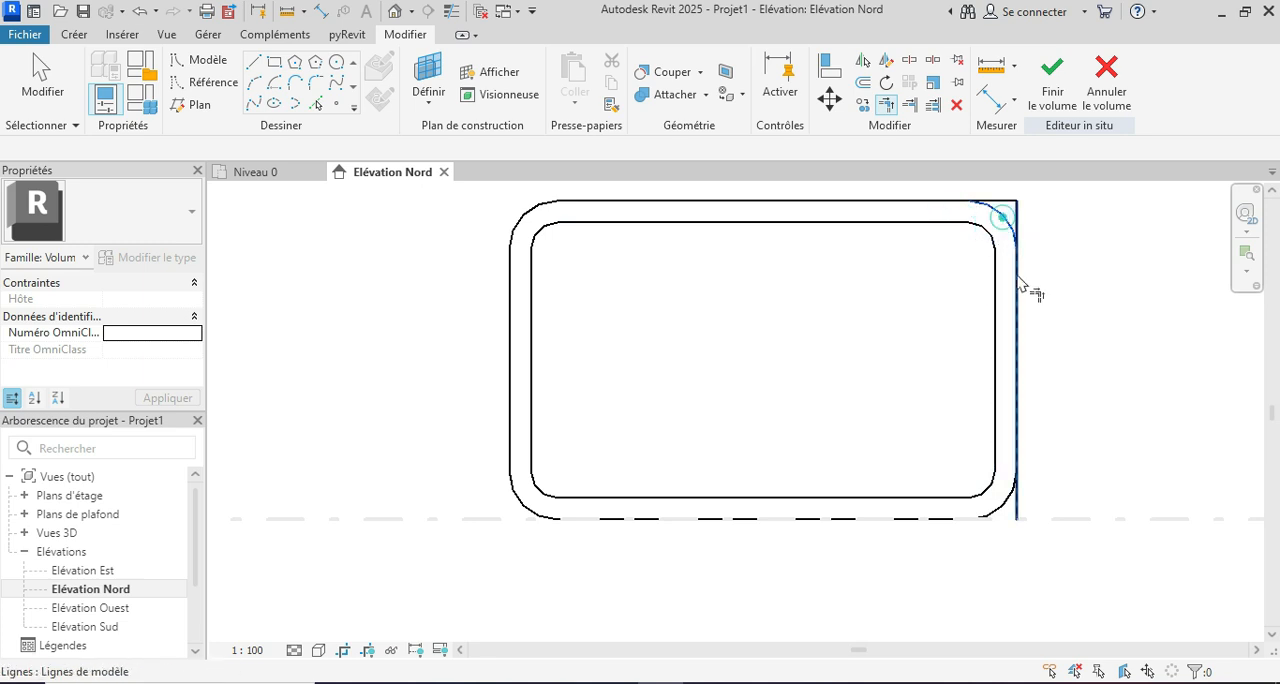
Step: Trim the outer outline's top and right edges to the two right-hand corner arcs and end the trimming
left_click(1017, 278)
left_click(1003, 214)
left_click(951, 197)
left_click(1017, 425)
left_click(1003, 513)
left_click(995, 512)
scroll(645, 533, "down", 2)
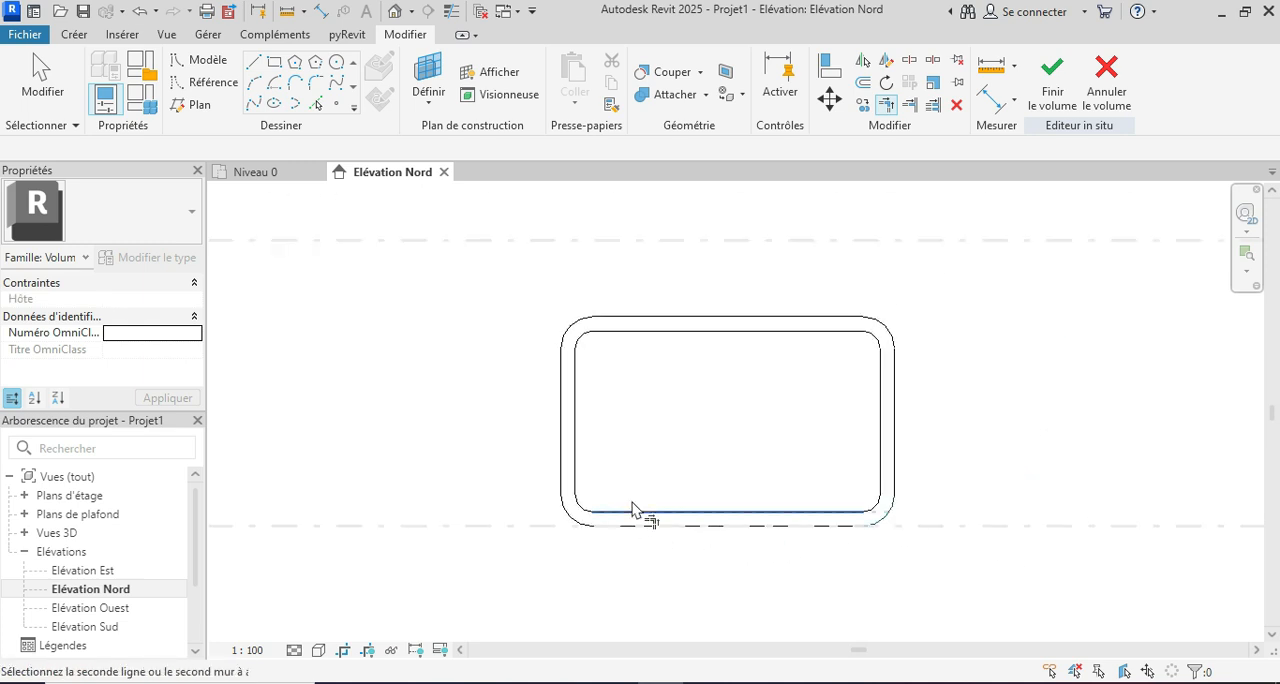
key("Escape")
key("Escape")
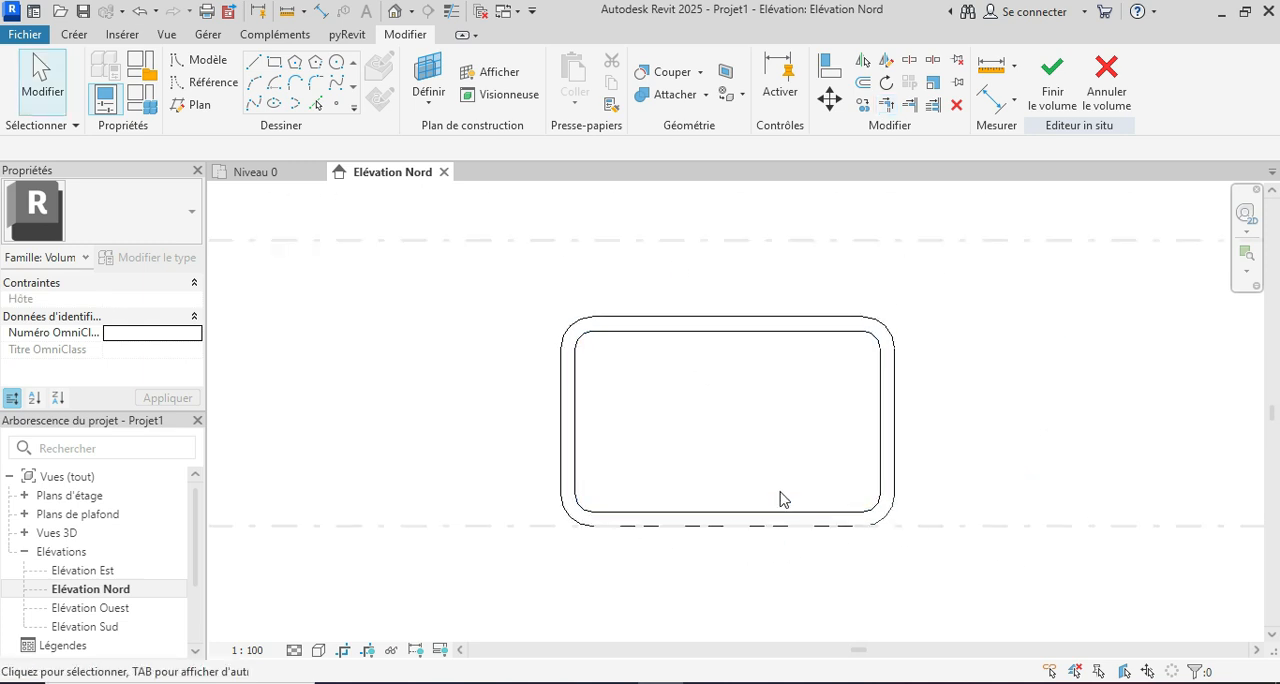
Step: In the Niveau 0 plan, draw a vertical reference line 240 long upward from reference plane P1, just left of the frame profile
scroll(563, 357, "down", 1)
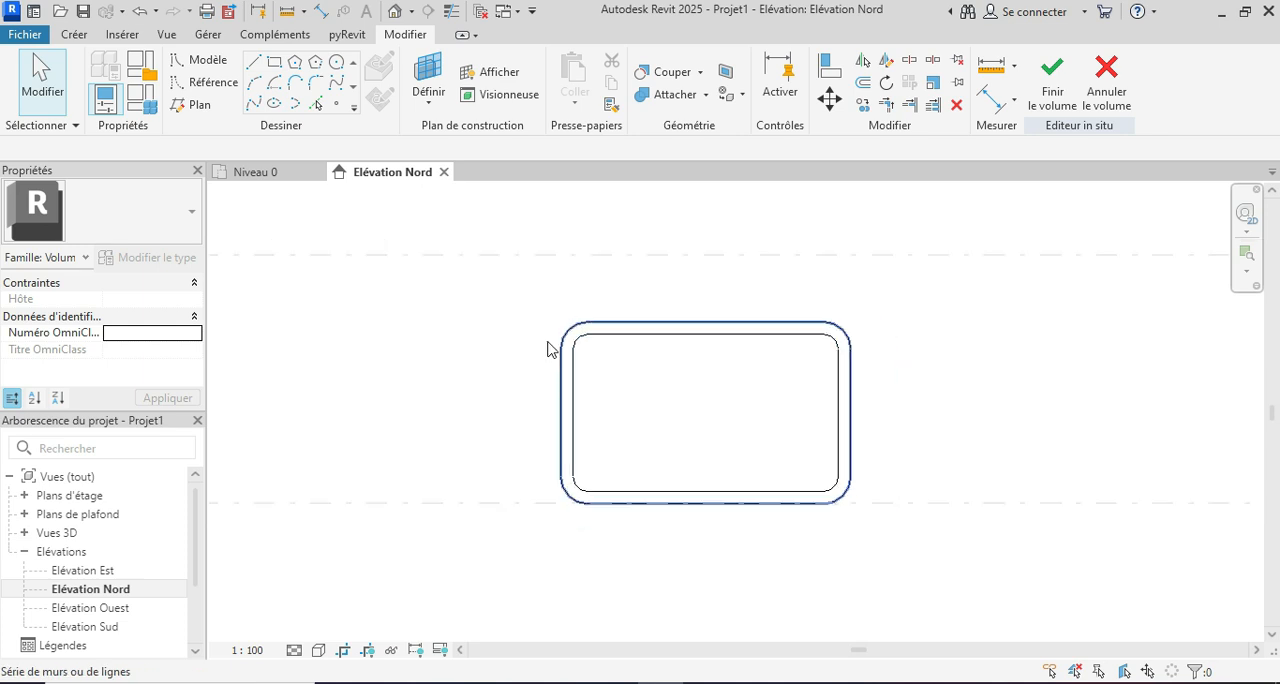
left_click(267, 180)
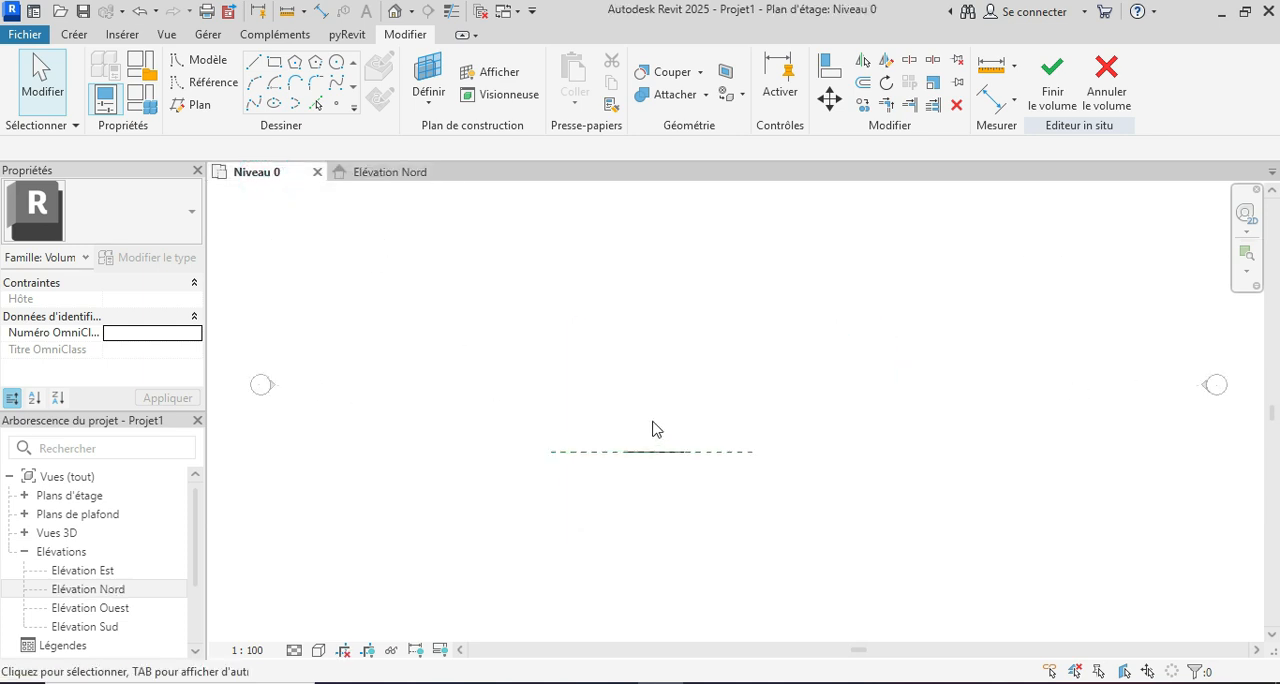
left_click(207, 84)
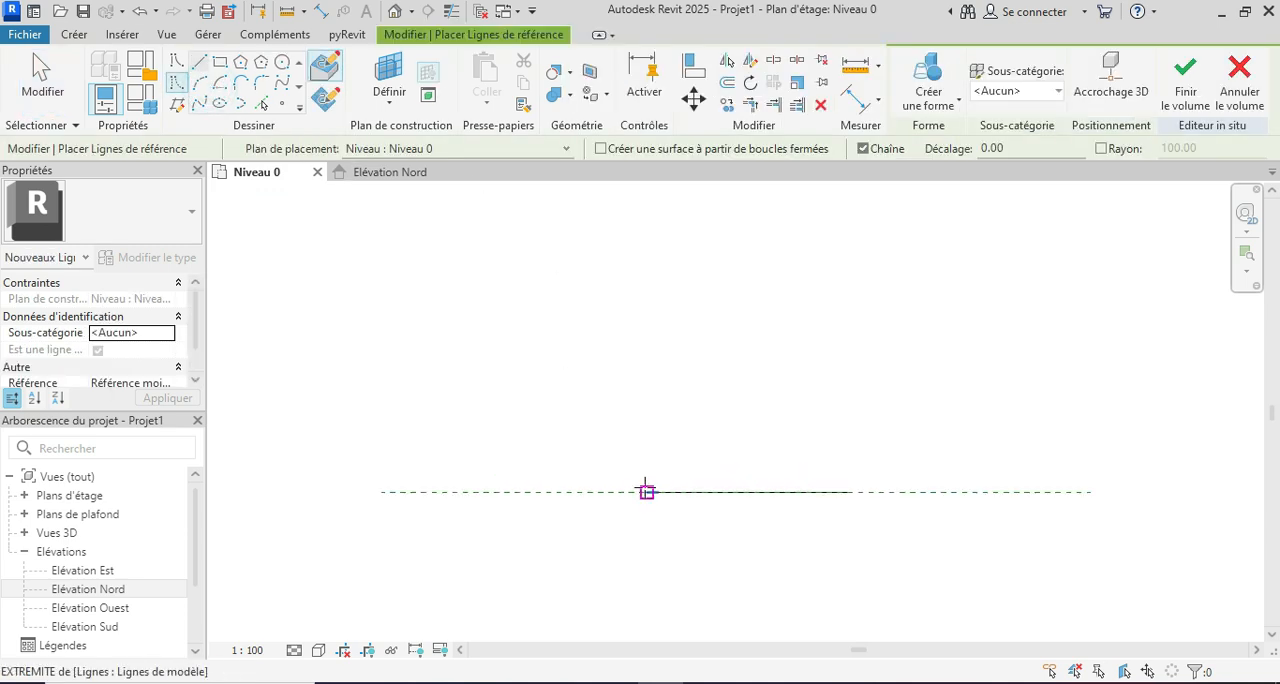
left_click(626, 491)
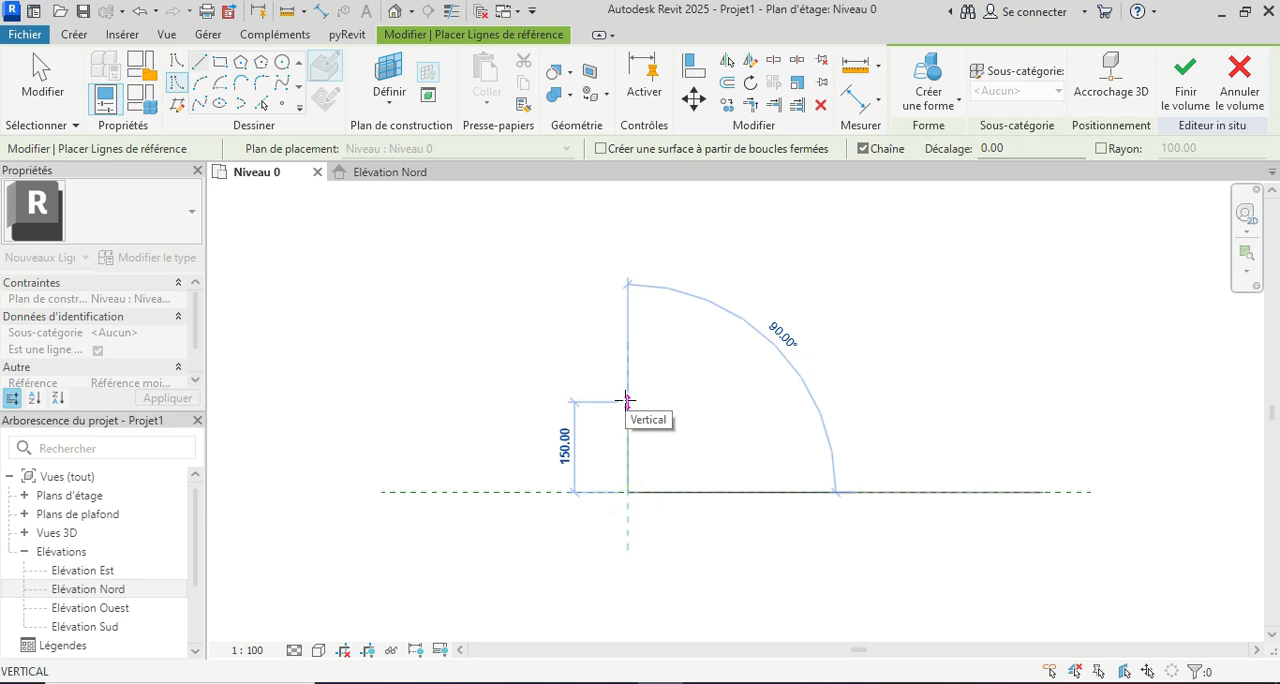
type("240")
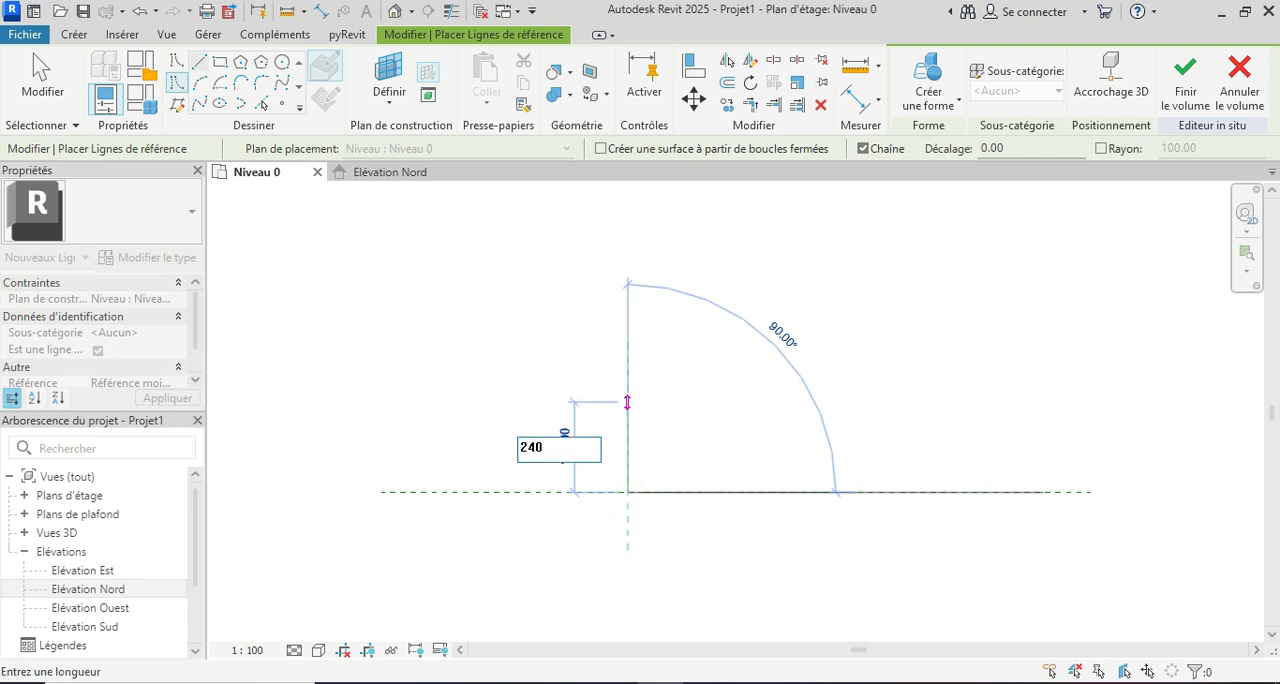
key("Return")
key("Escape")
key("Escape")
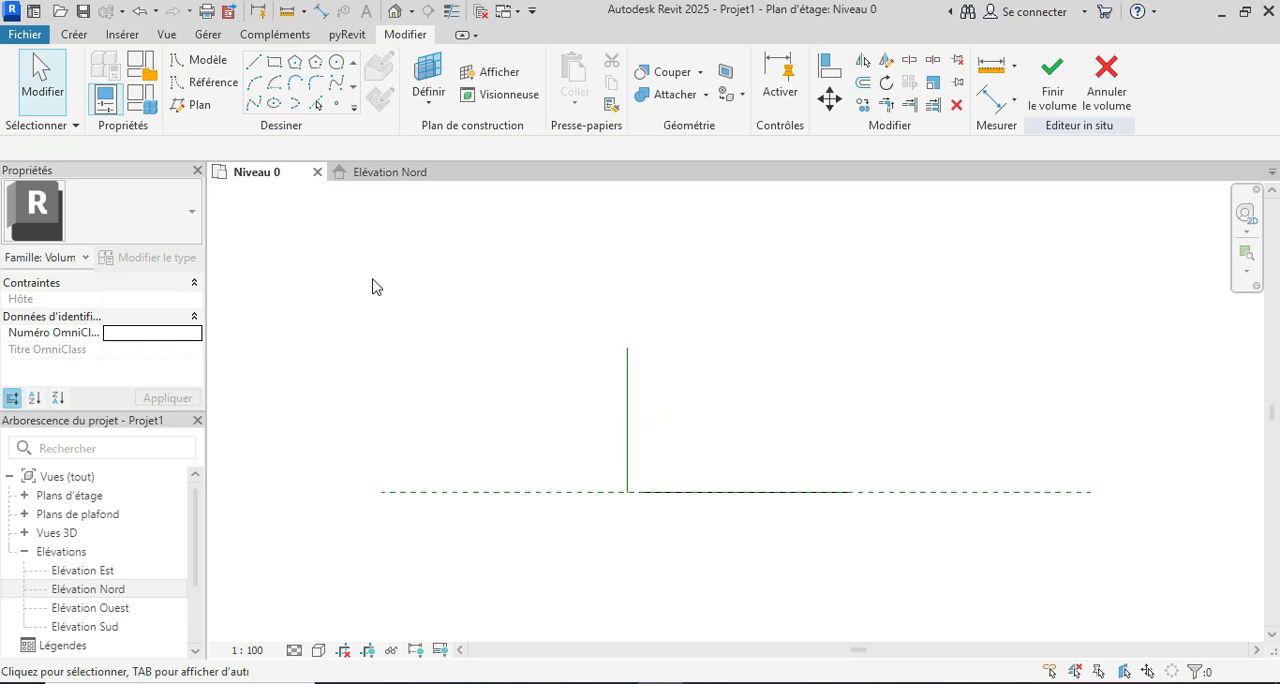
Step: In the default 3D view, create a solid form from the rounded frame profile and the reference line
left_click(394, 12)
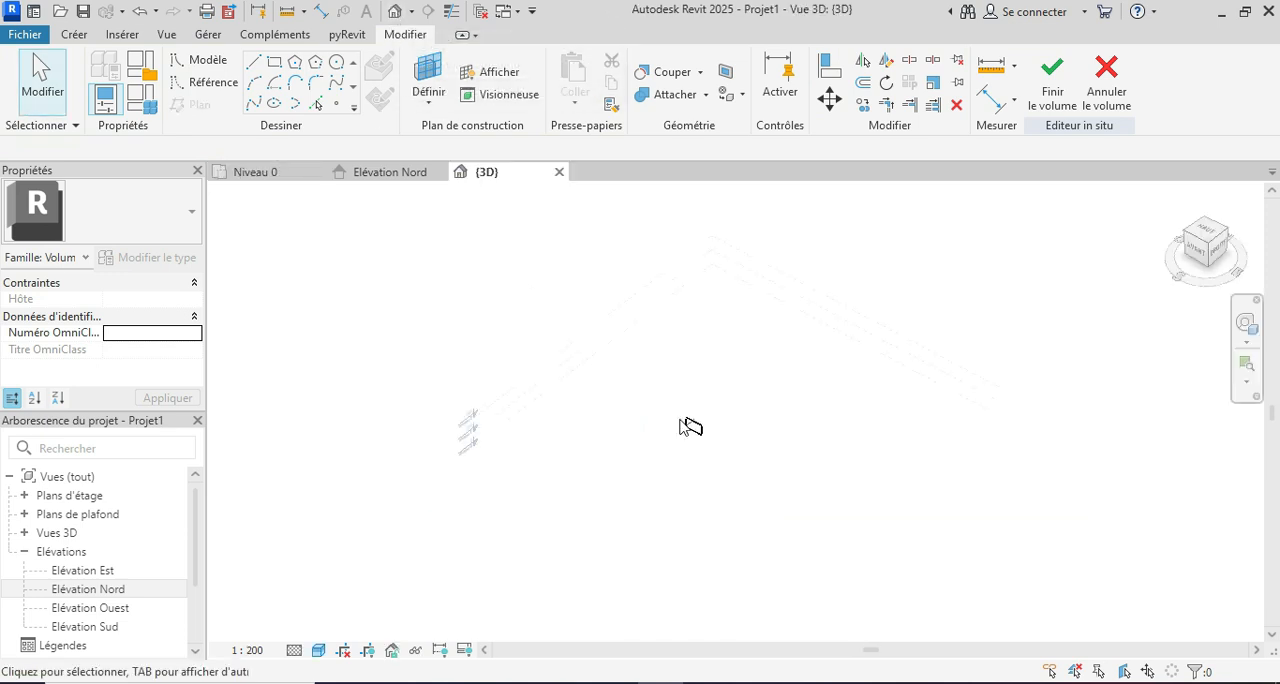
scroll(690, 425, "up", 6)
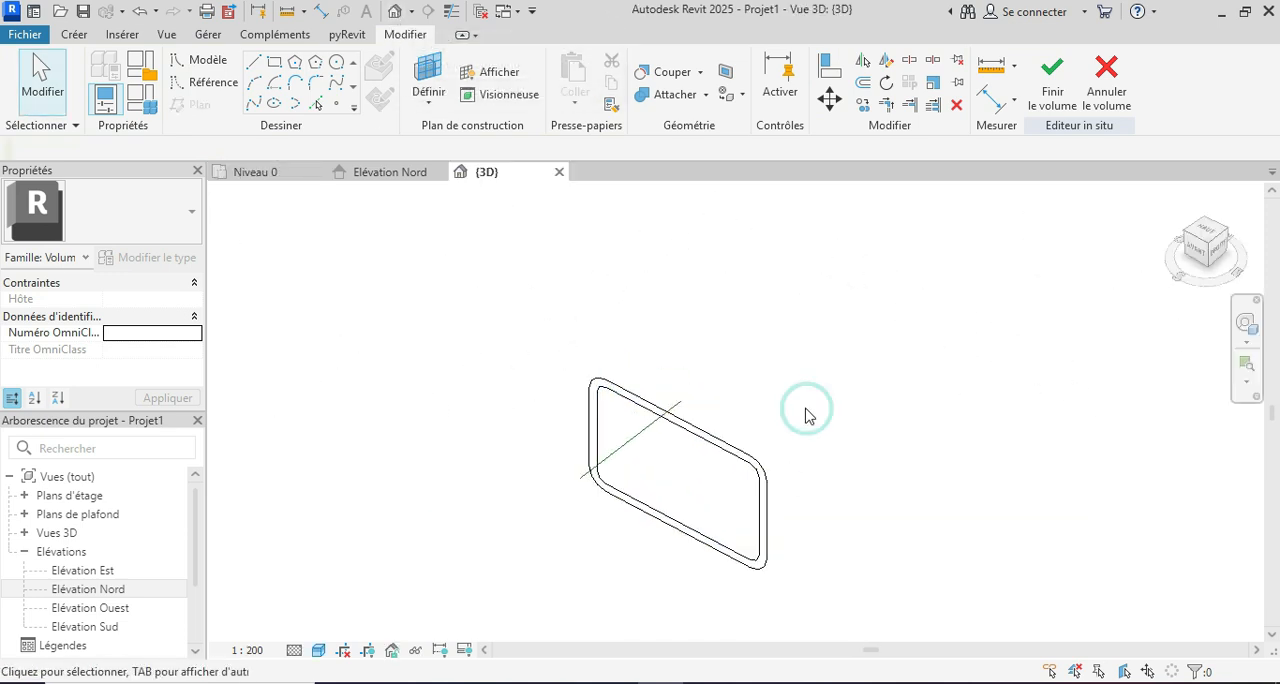
scroll(560, 544, "up", 3)
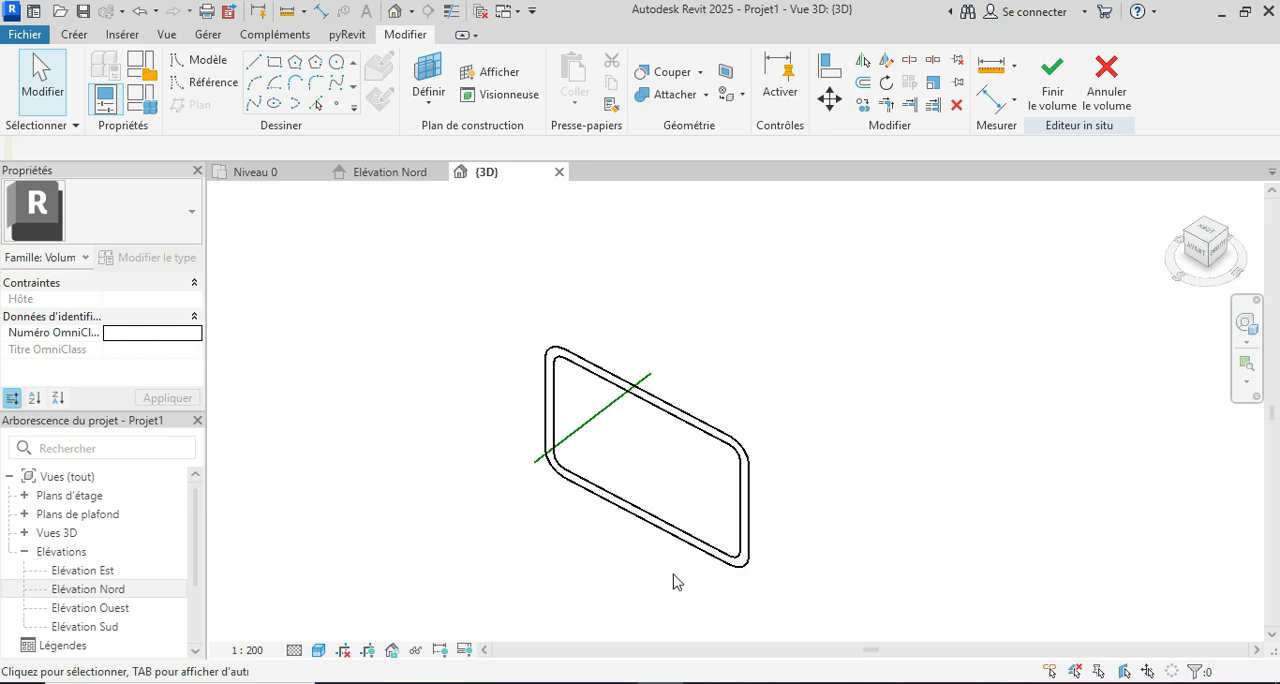
left_click_drag(490, 266, 789, 598)
scroll(631, 519, "down", 1)
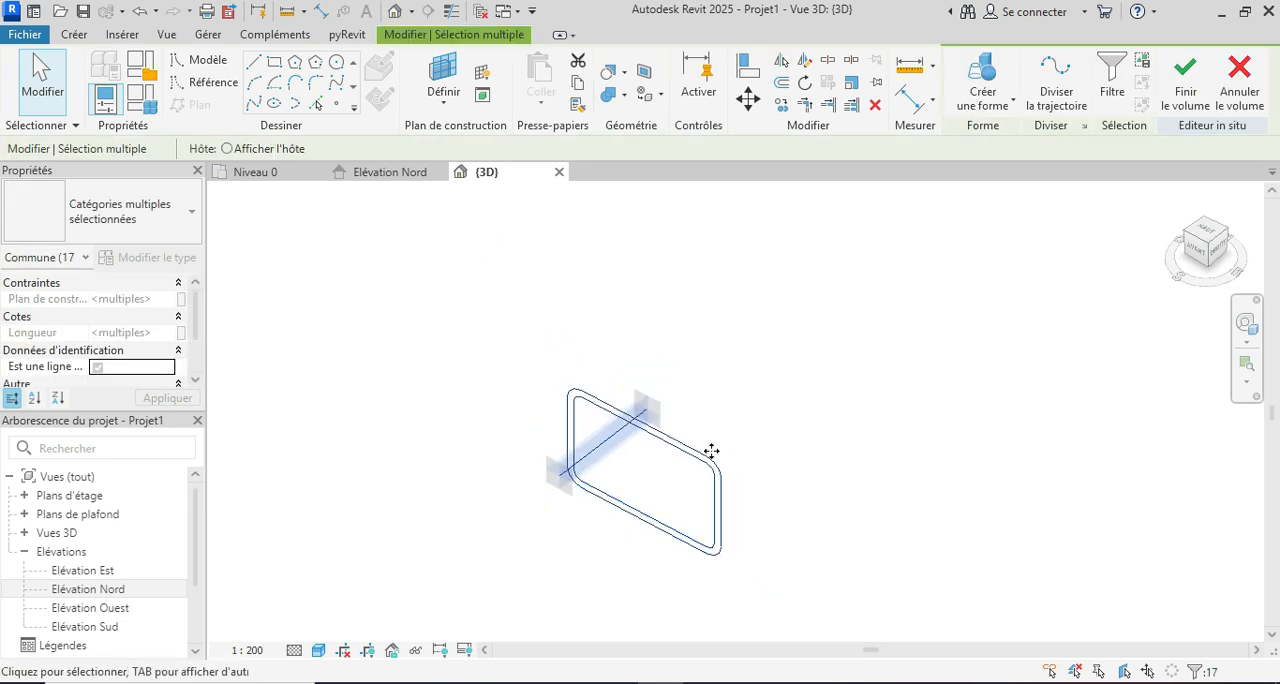
left_click(995, 107)
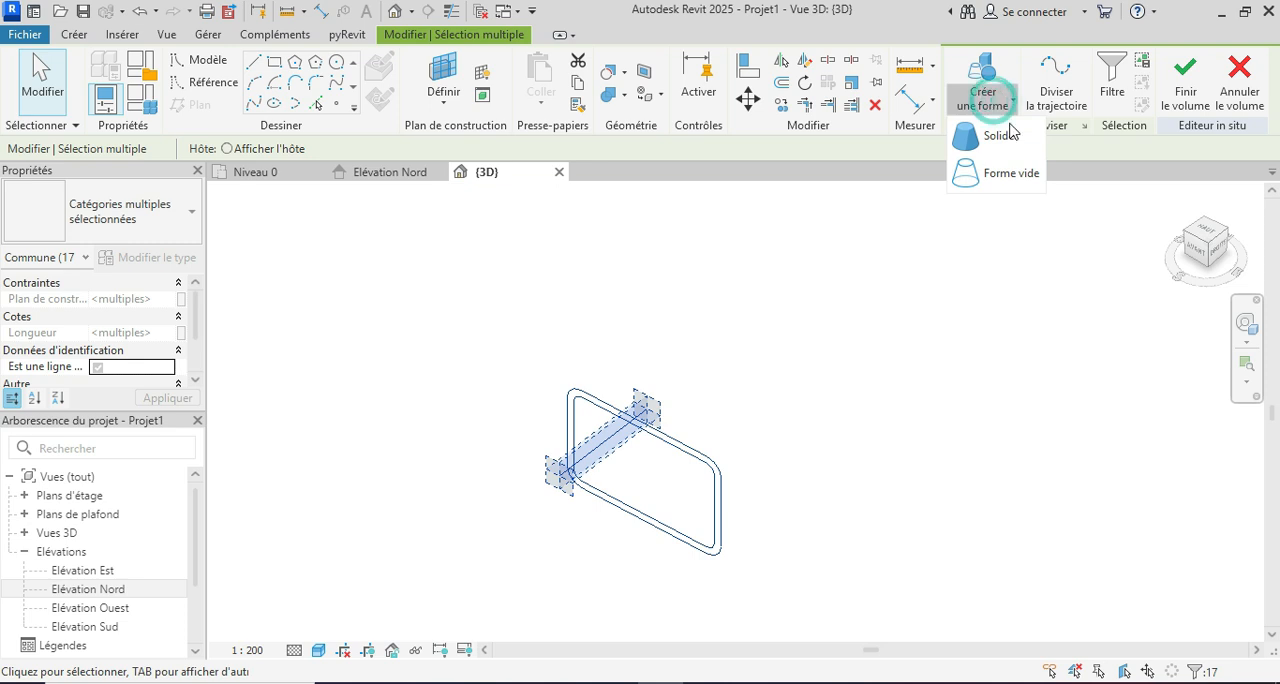
left_click(997, 150)
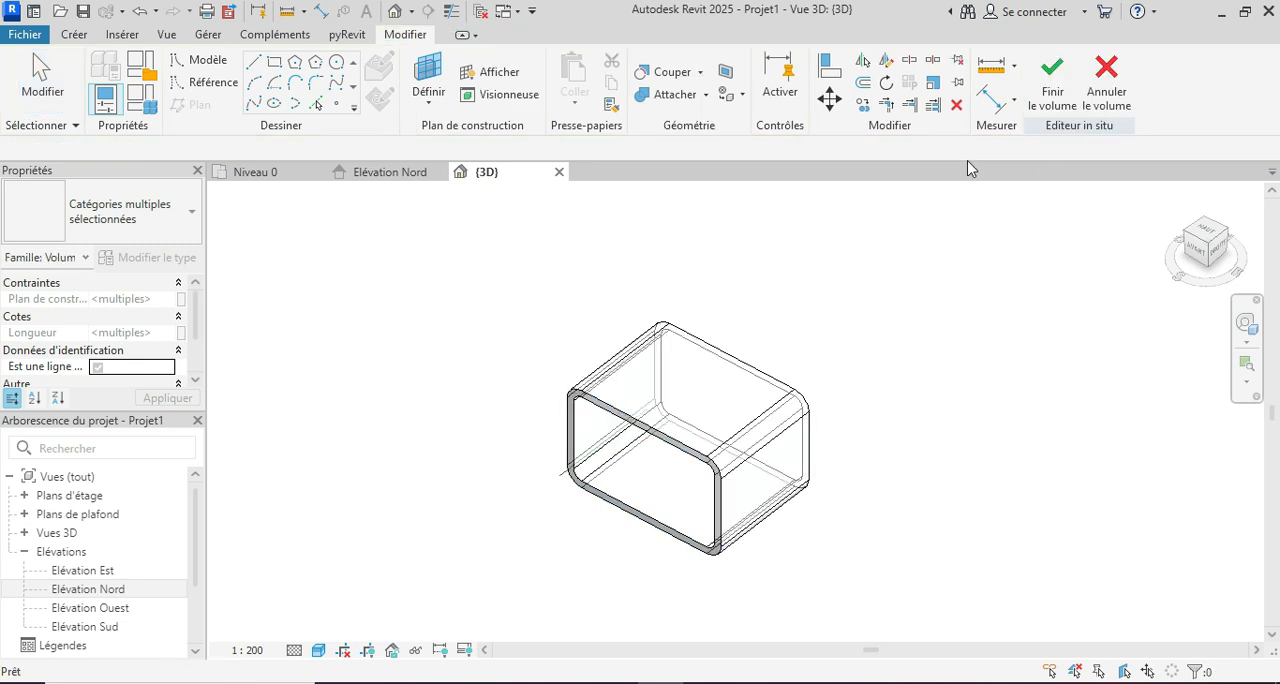
Step: Divide the flat outer top surface of the frame form into a UV grid
middle_click_drag(693, 512, 845, 527, "shift")
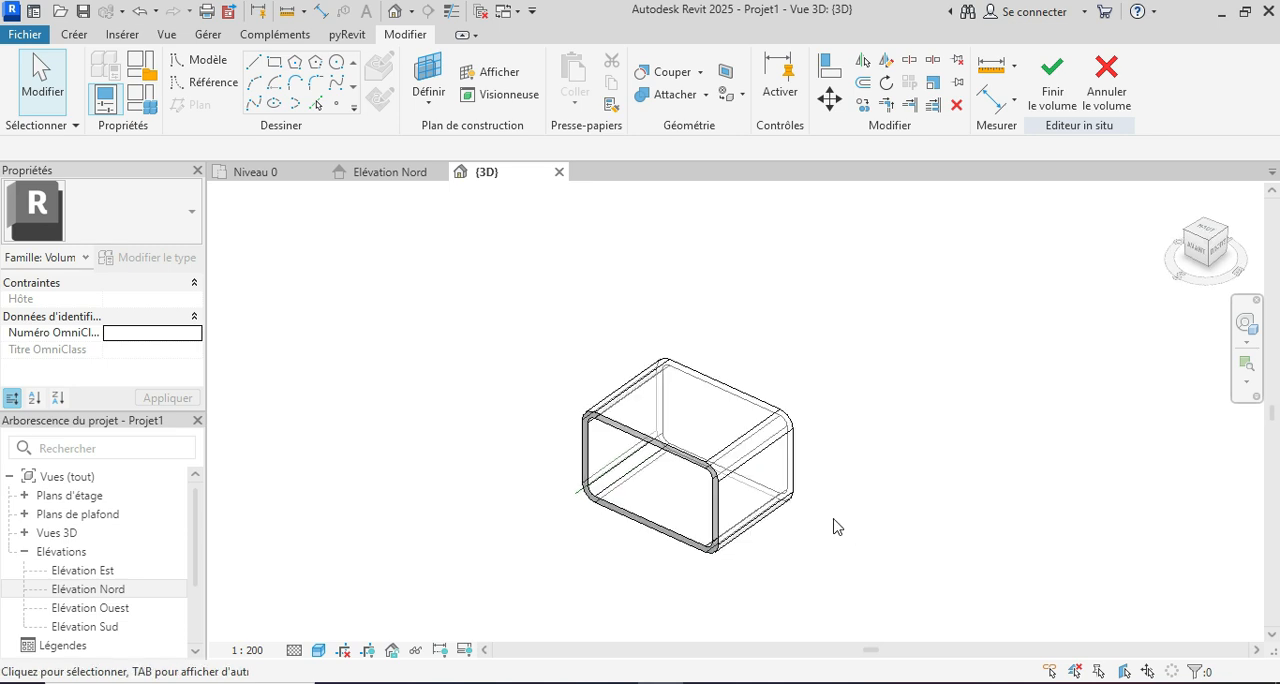
scroll(671, 503, "up", 3)
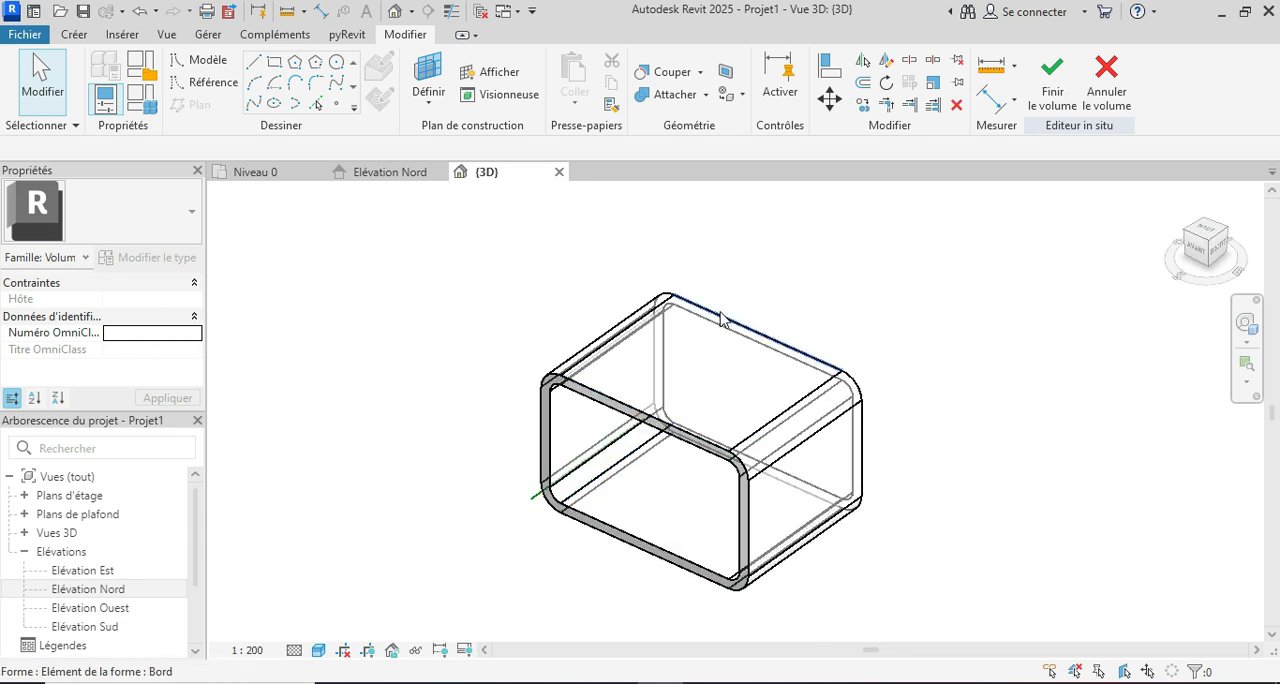
key("Tab")
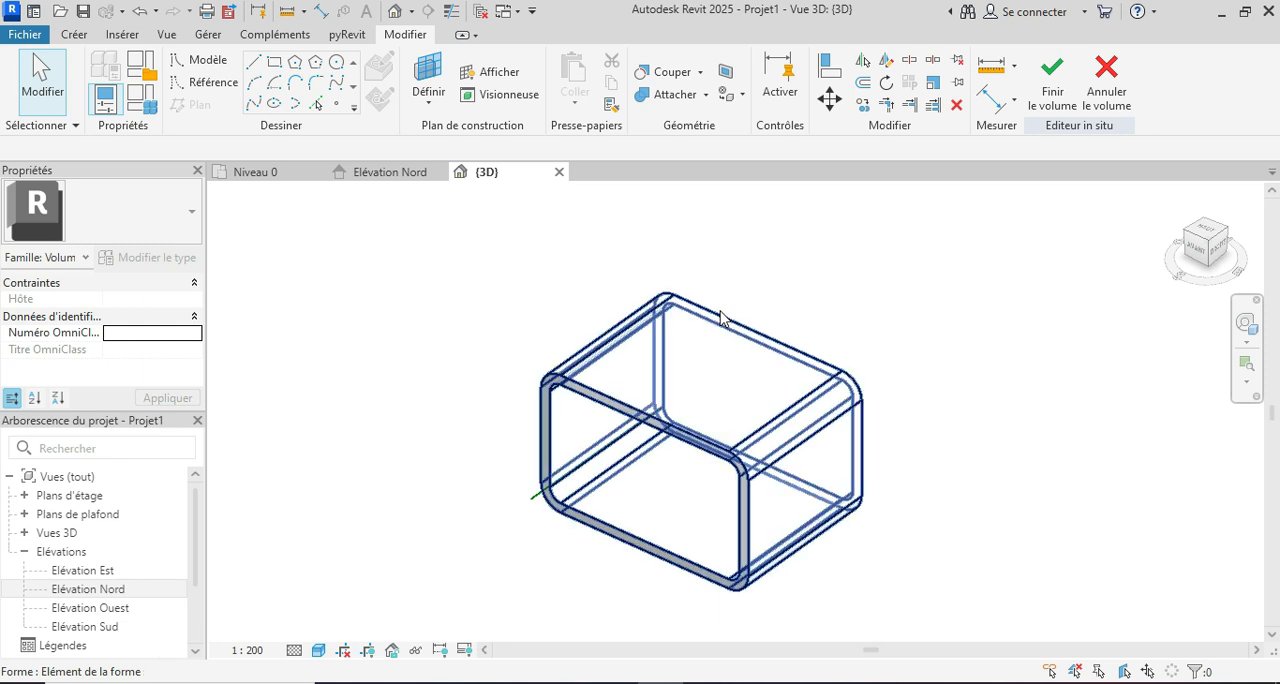
left_click(726, 330)
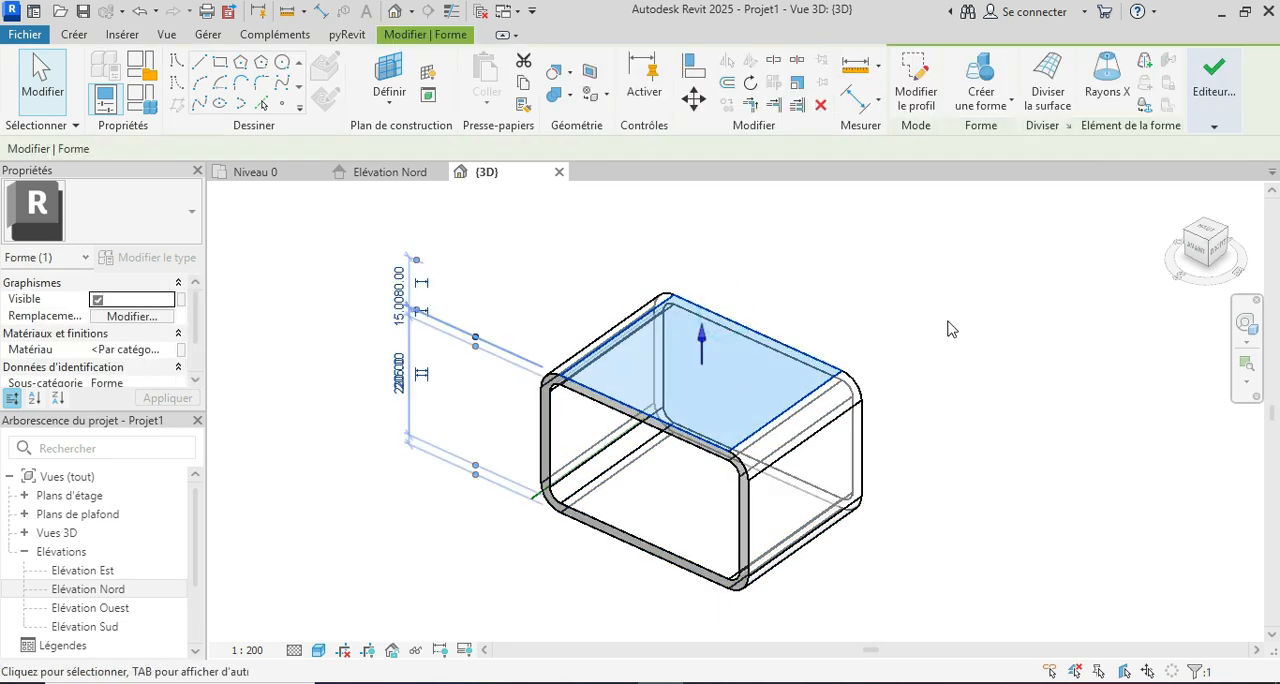
left_click(1048, 95)
Step: Divide the outer surface of the frame's upper-right rounded corner
scroll(929, 423, "up", 3)
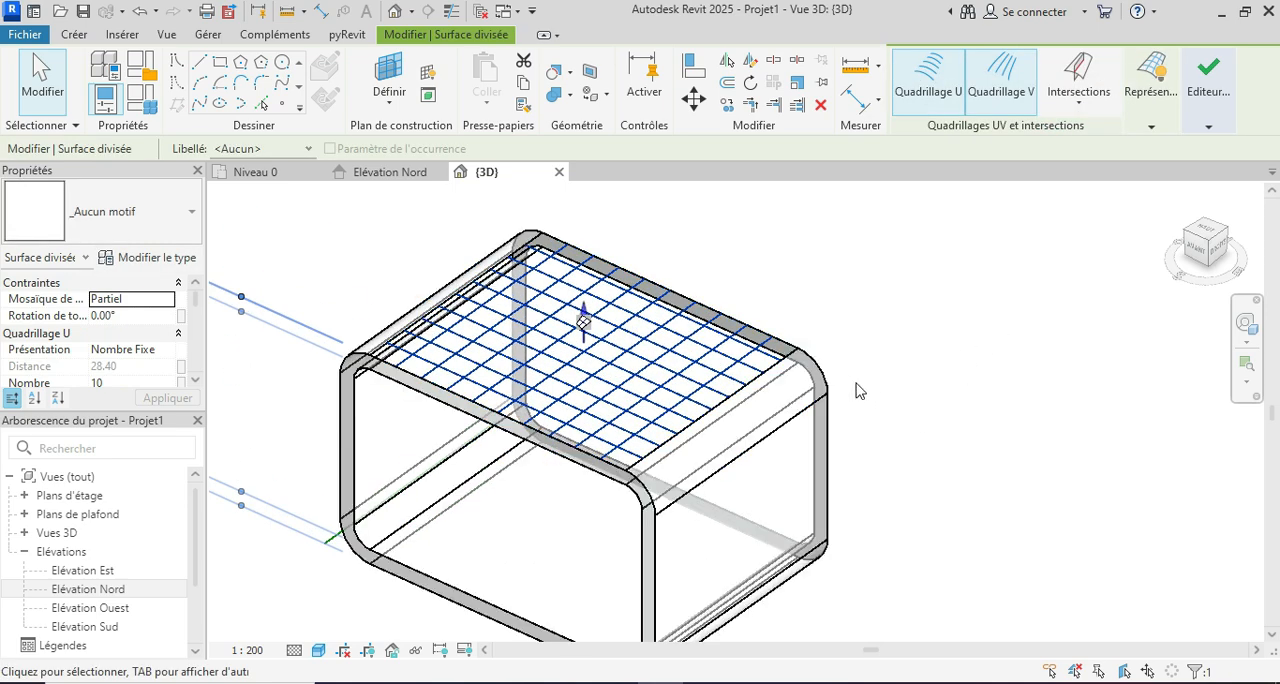
key("Tab")
key("Tab")
key("Tab")
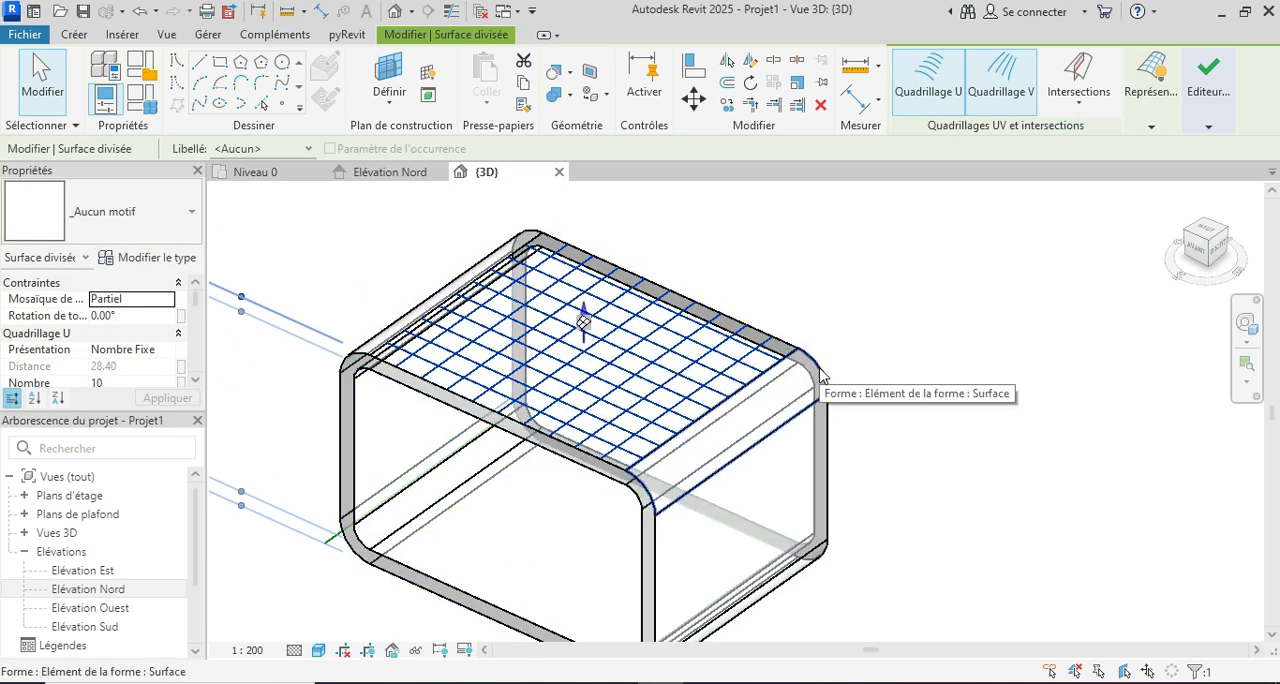
left_click(824, 380)
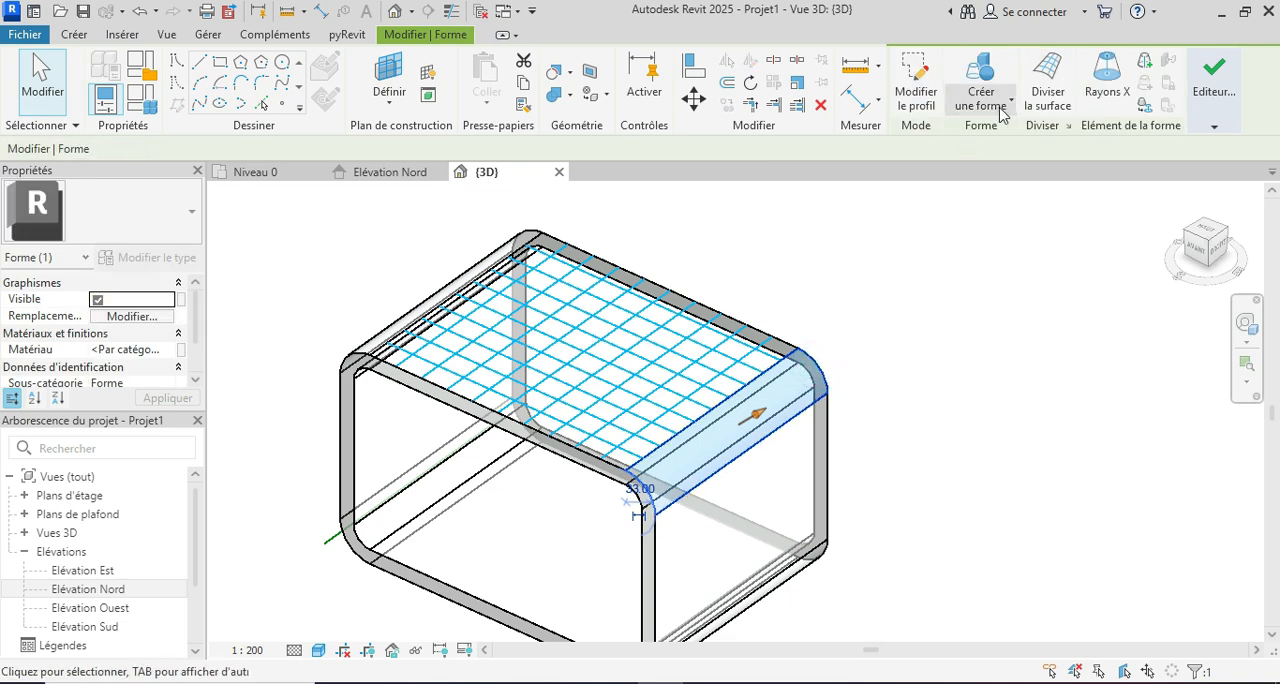
left_click(1048, 95)
Step: Divide the flat outer surface of the frame's right side
scroll(873, 394, "down", 2)
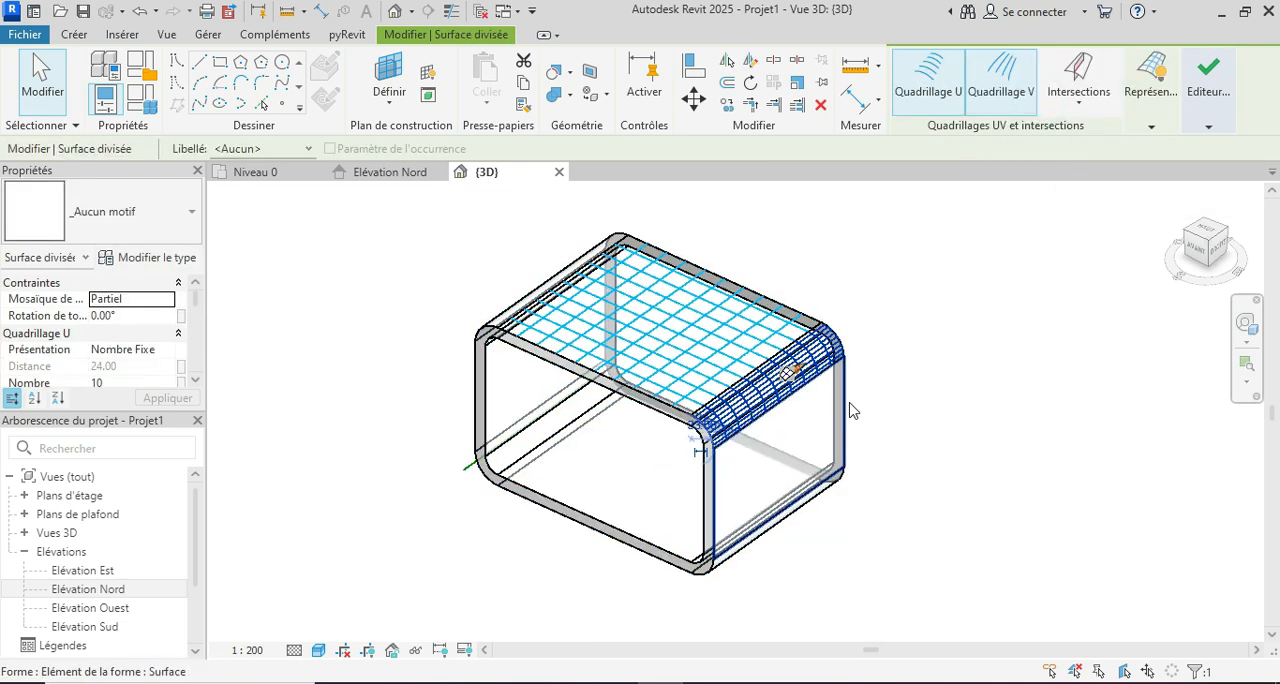
left_click(845, 410)
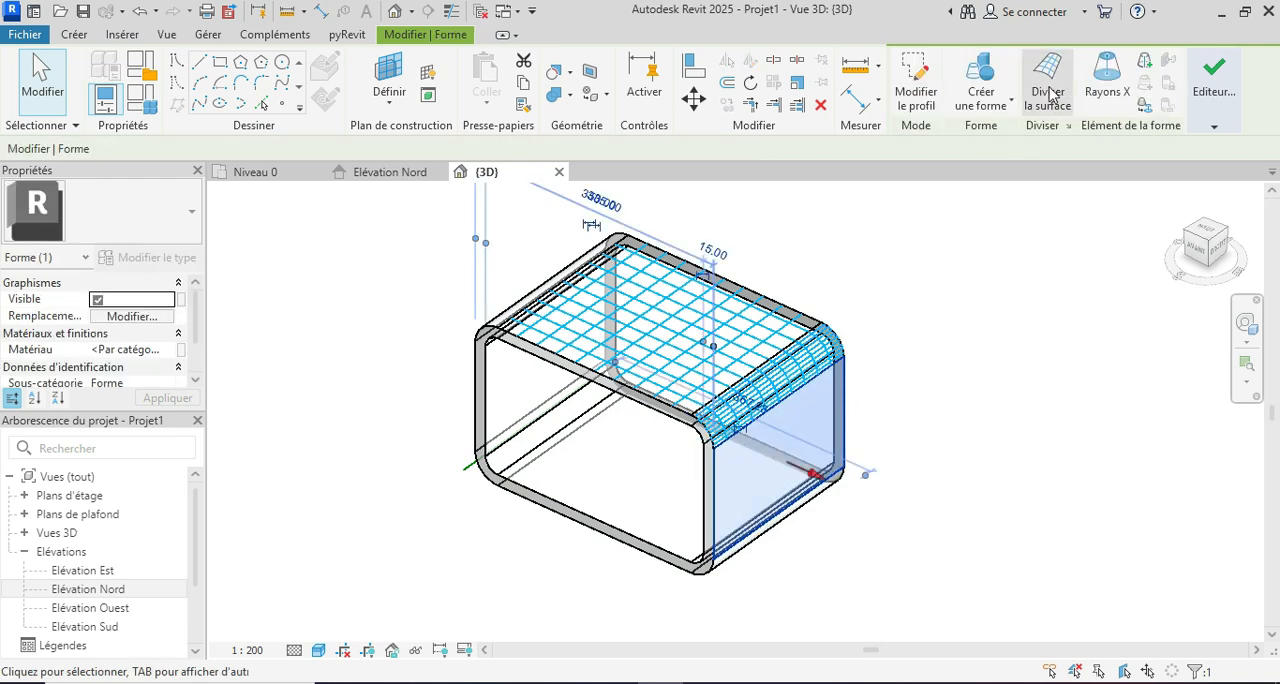
left_click(1048, 98)
Step: Divide the outer surface of the frame's lower-right rounded corner
scroll(903, 470, "down", 3)
mouse_move(814, 558)
middle_mouse_down("shift")
mouse_move(796, 572)
mouse_move(820, 506)
mouse_move(823, 537)
middle_mouse_up("shift")
scroll(826, 523, "up", 5)
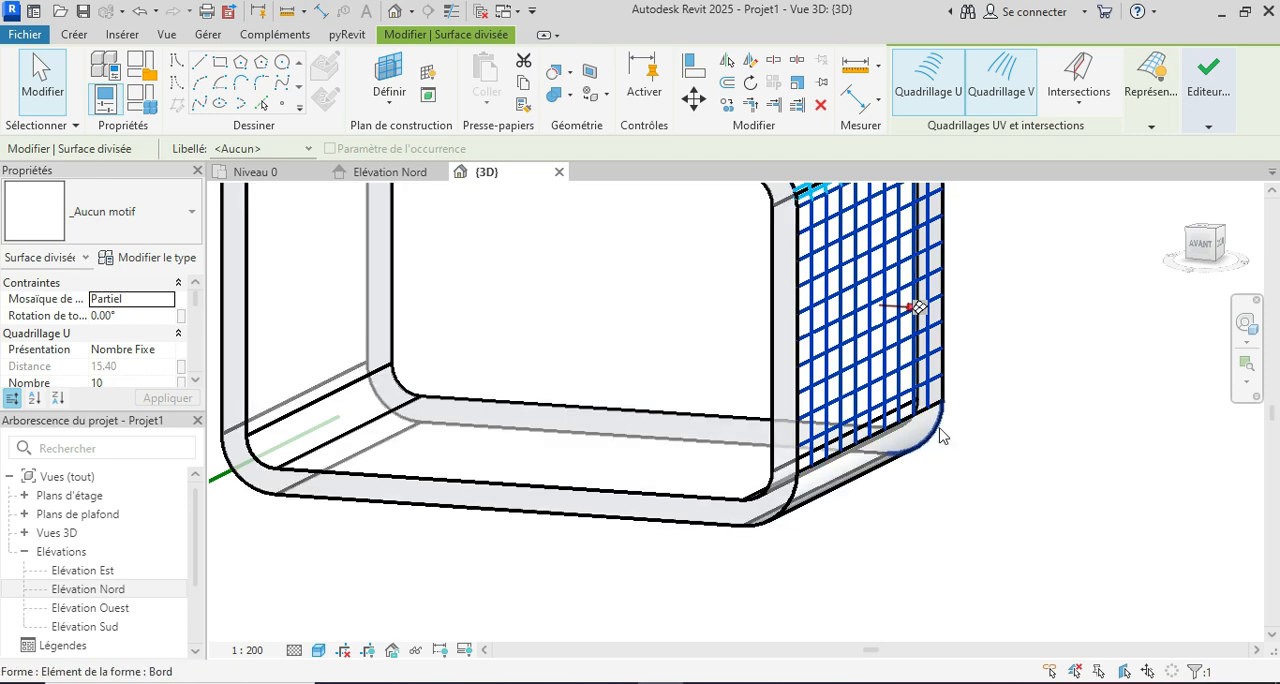
key("Tab")
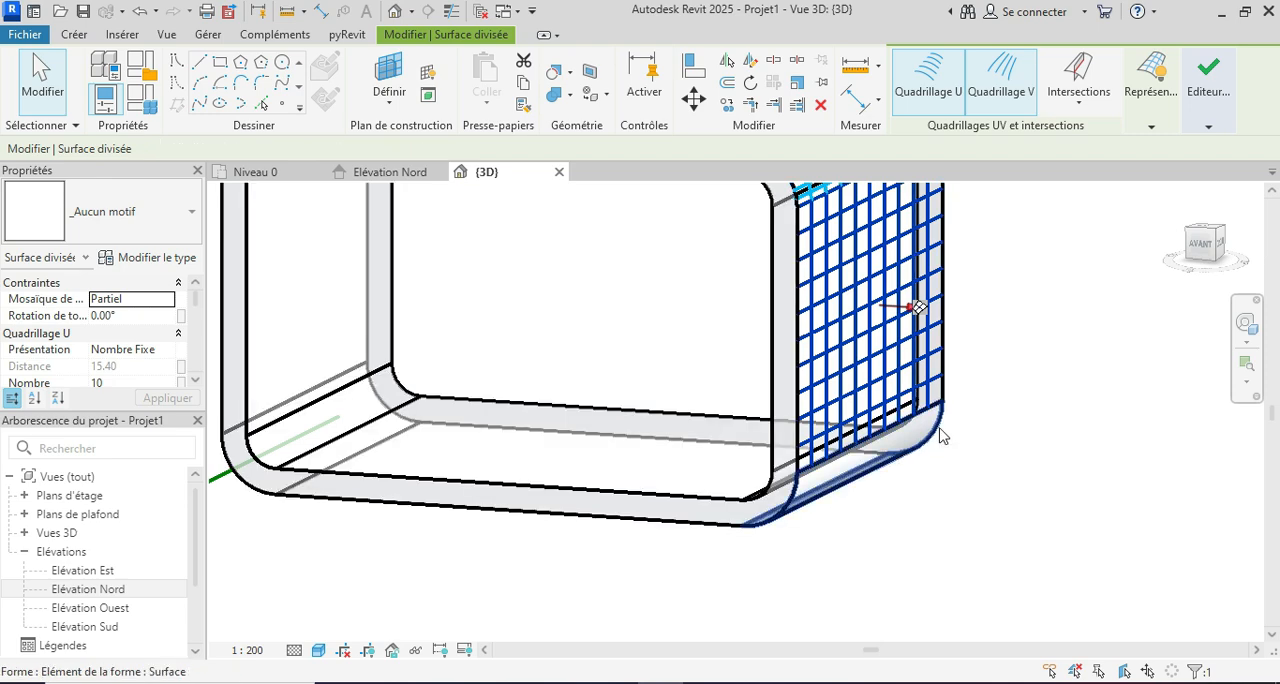
left_click(940, 436)
left_click(1058, 75)
Step: Divide the outer surfaces of the frame's upper-left rounded corner and flat left side
scroll(995, 469, "down", 5)
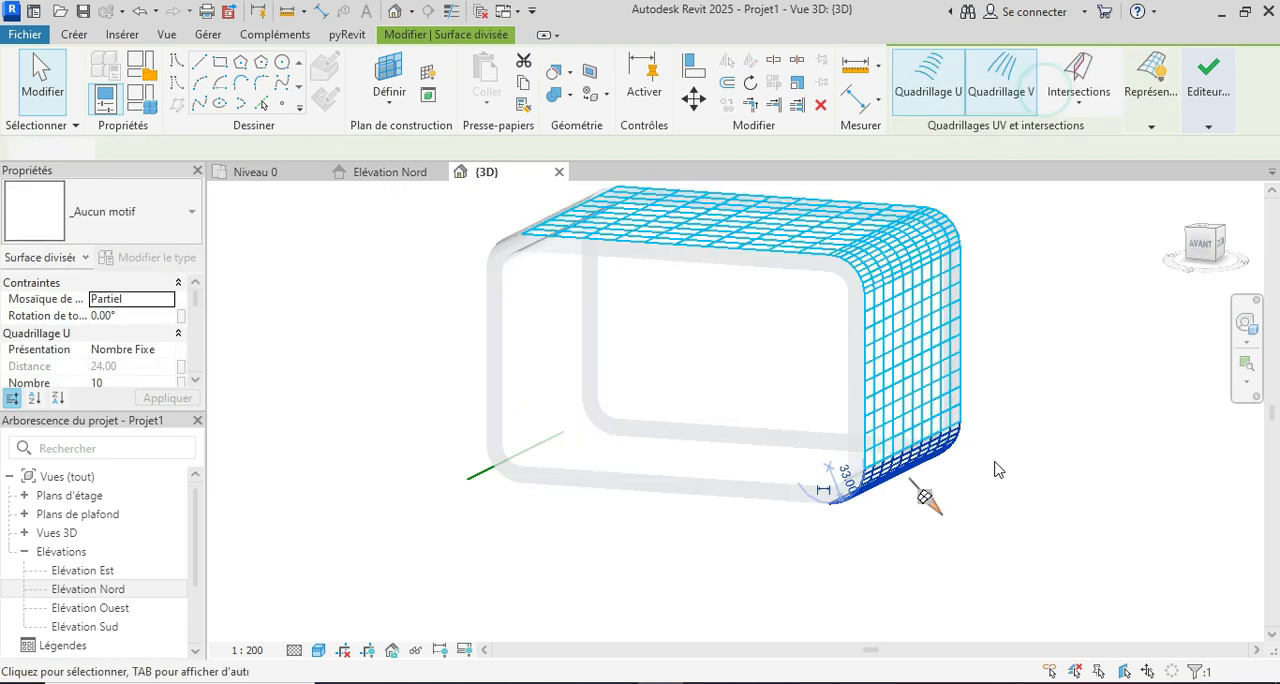
middle_click_drag(991, 463, 1085, 620, "shift")
key("Tab")
left_click(670, 340)
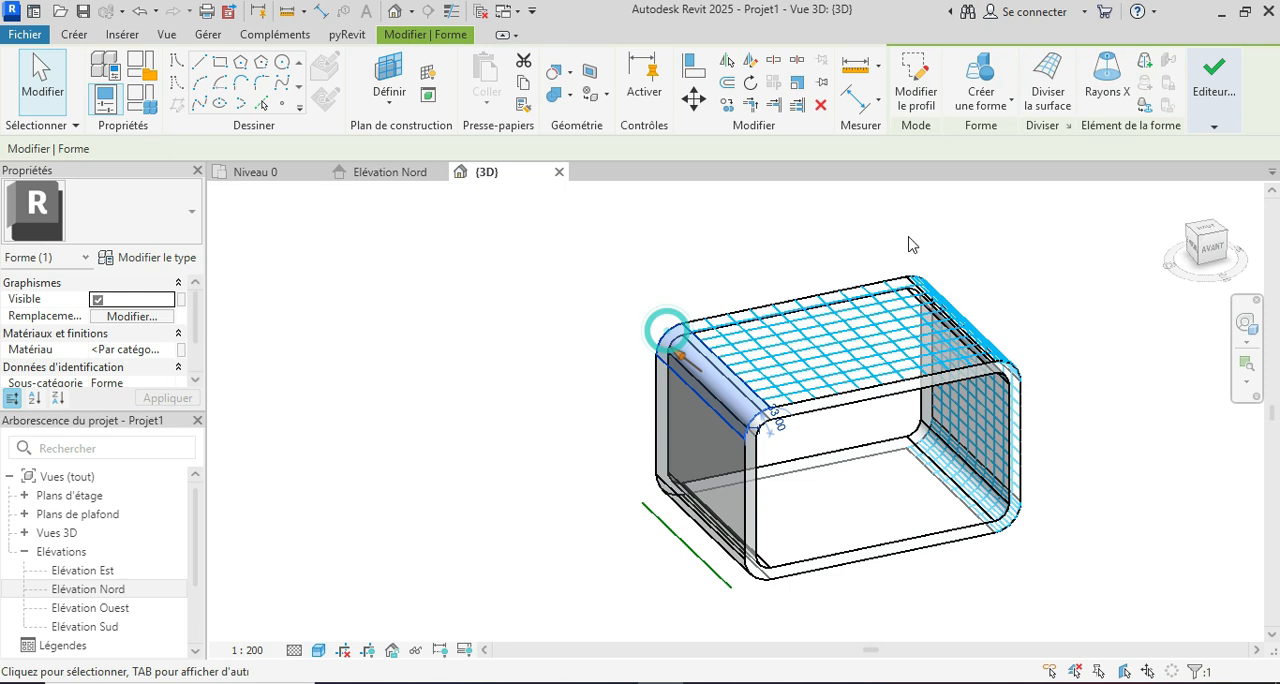
left_click(1045, 88)
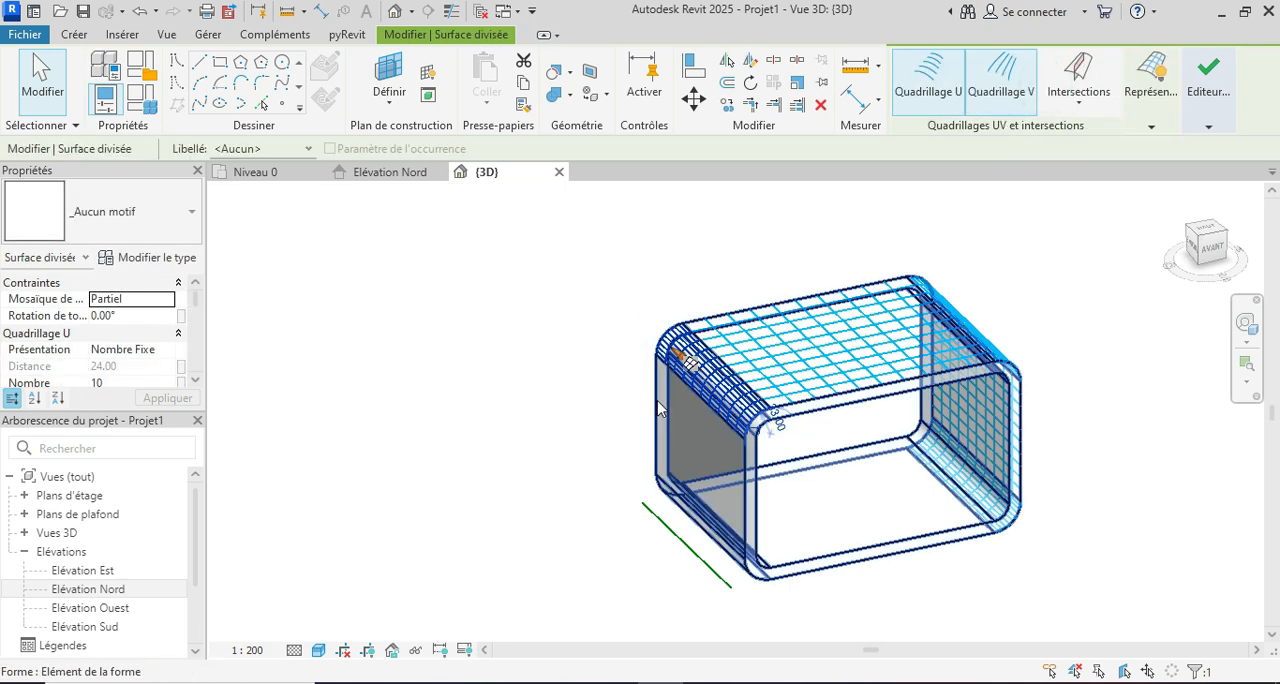
left_click(657, 400)
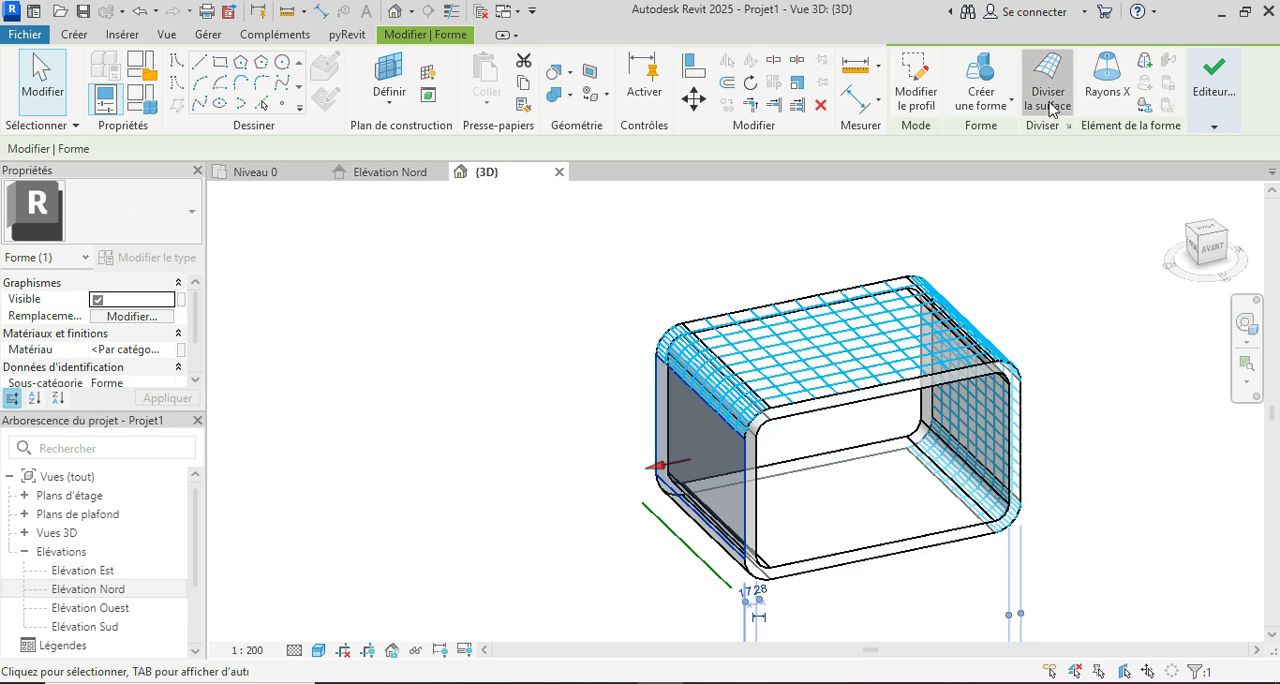
left_click(1045, 88)
Step: Divide the outer surface of the frame's lower-left rounded corner
scroll(655, 438, "down", 2)
middle_click_drag(683, 574, 638, 487, "shift")
scroll(684, 523, "up", 2)
scroll(678, 521, "up", 2)
key("Tab")
key("Tab")
left_click(638, 487)
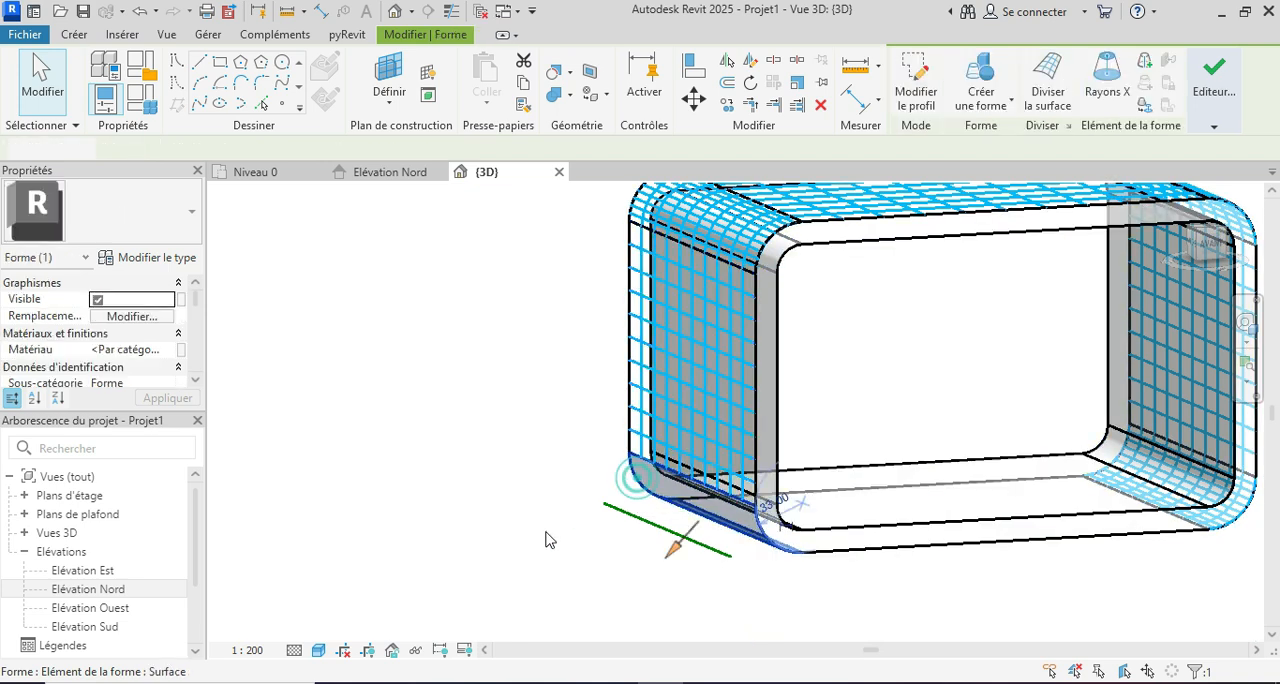
scroll(549, 555, "down", 2)
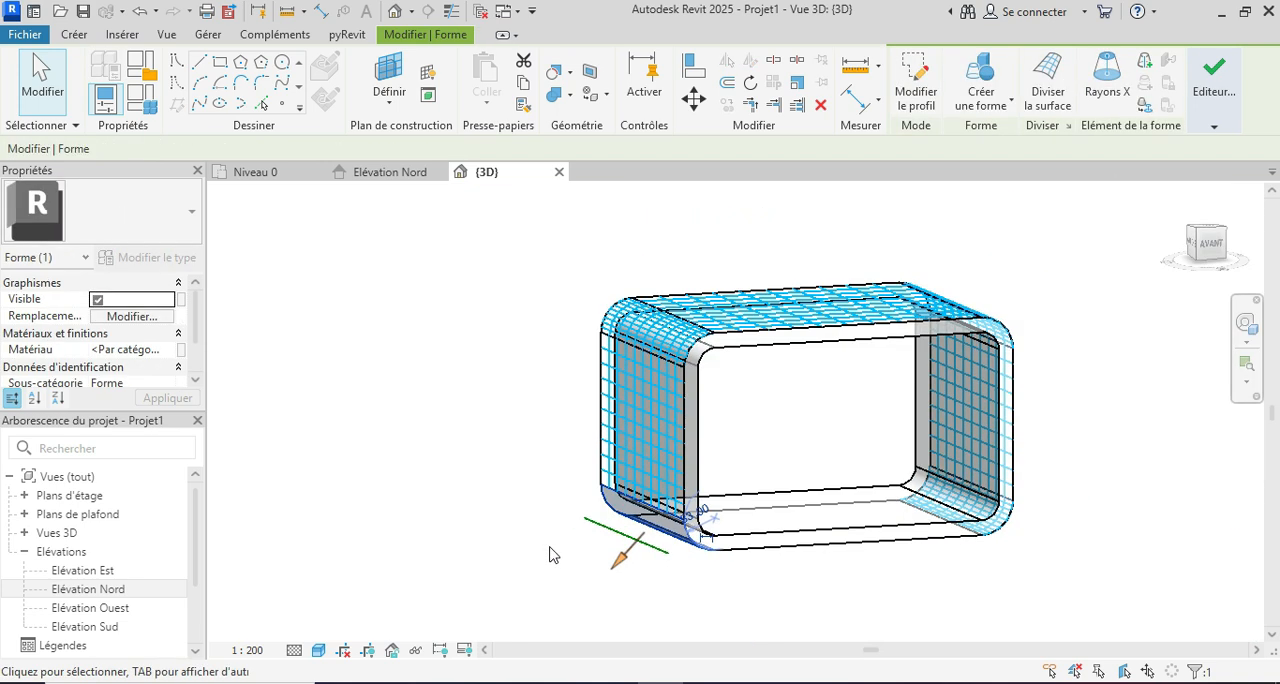
left_click(1055, 113)
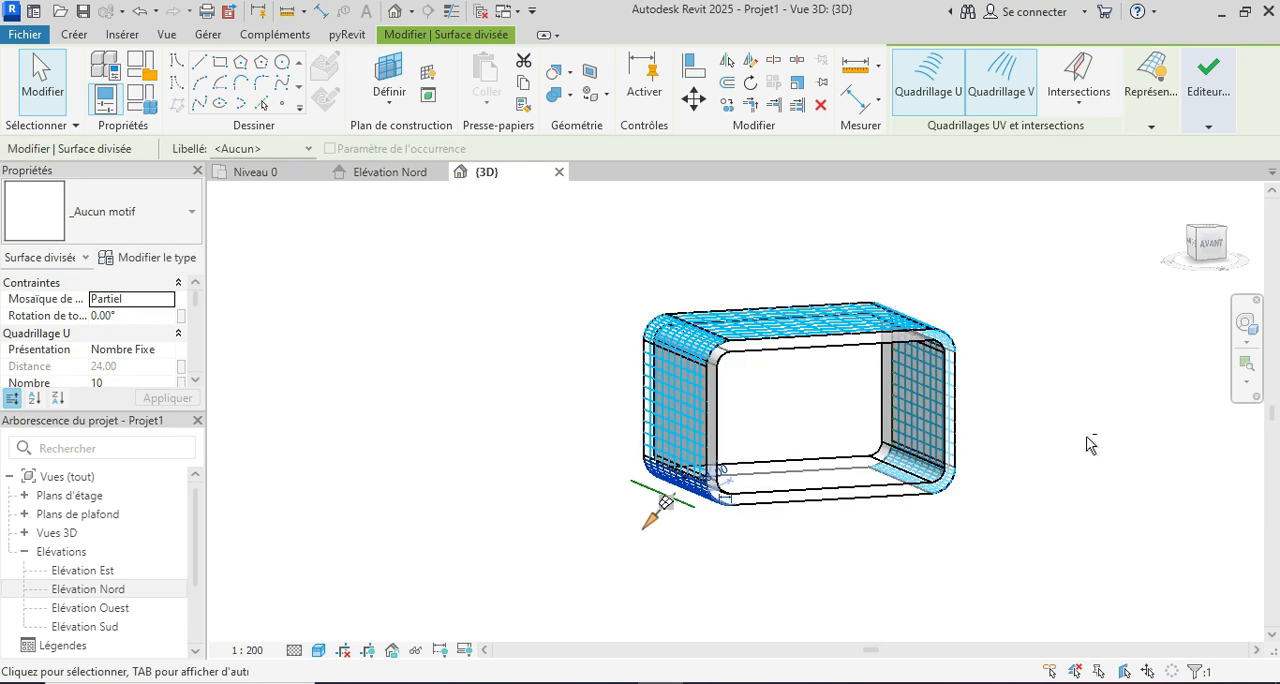
Step: Set the top divided surface's U grid number to 13 and V grid number to 1
middle_click_drag(1090, 445, 771, 592, "shift")
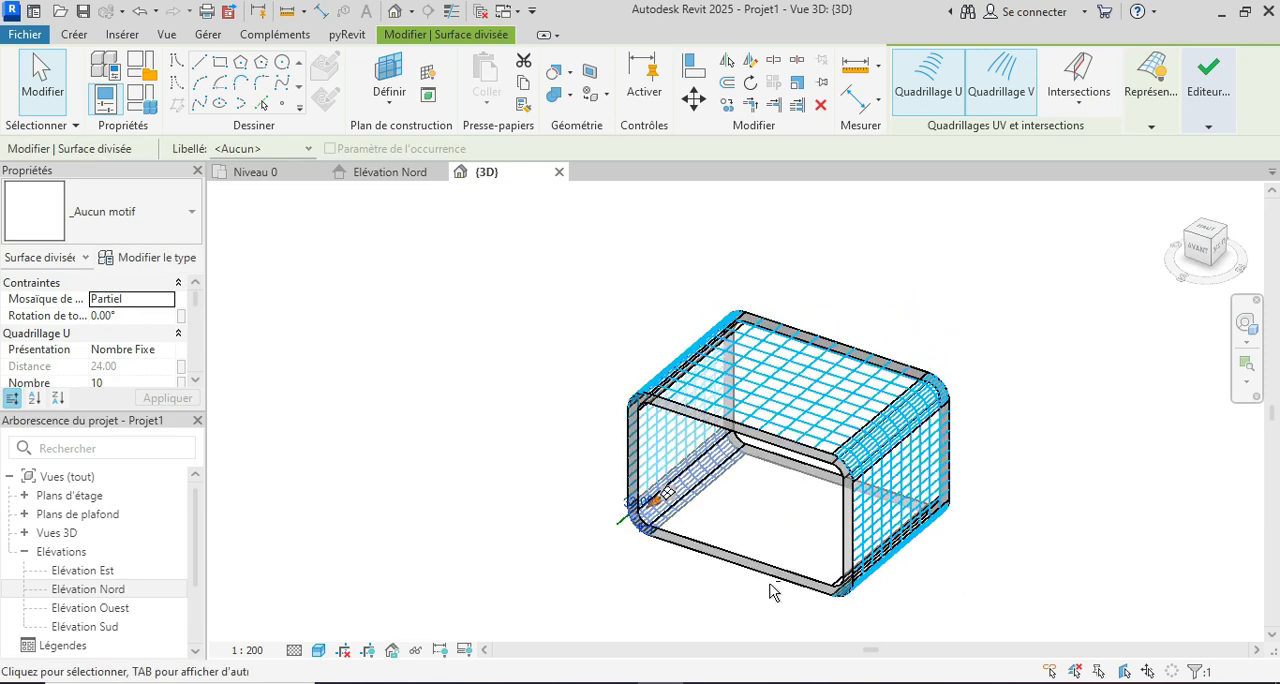
left_click(746, 437)
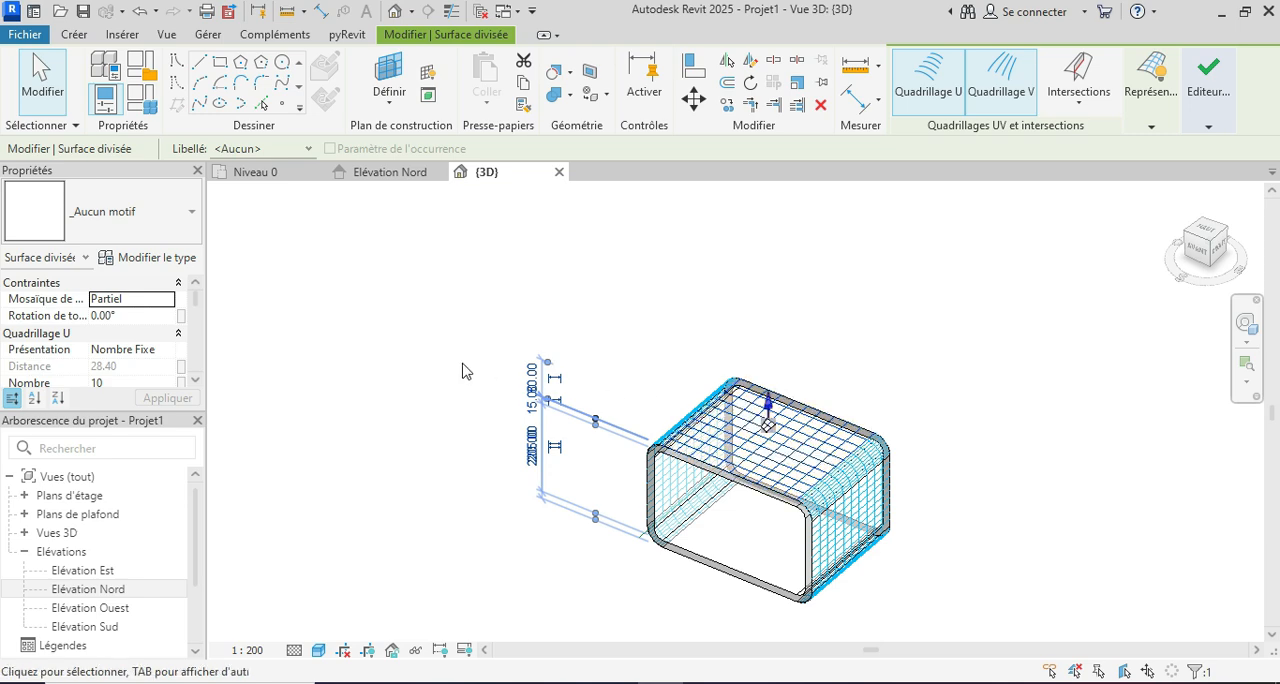
scroll(737, 470, "up", 3)
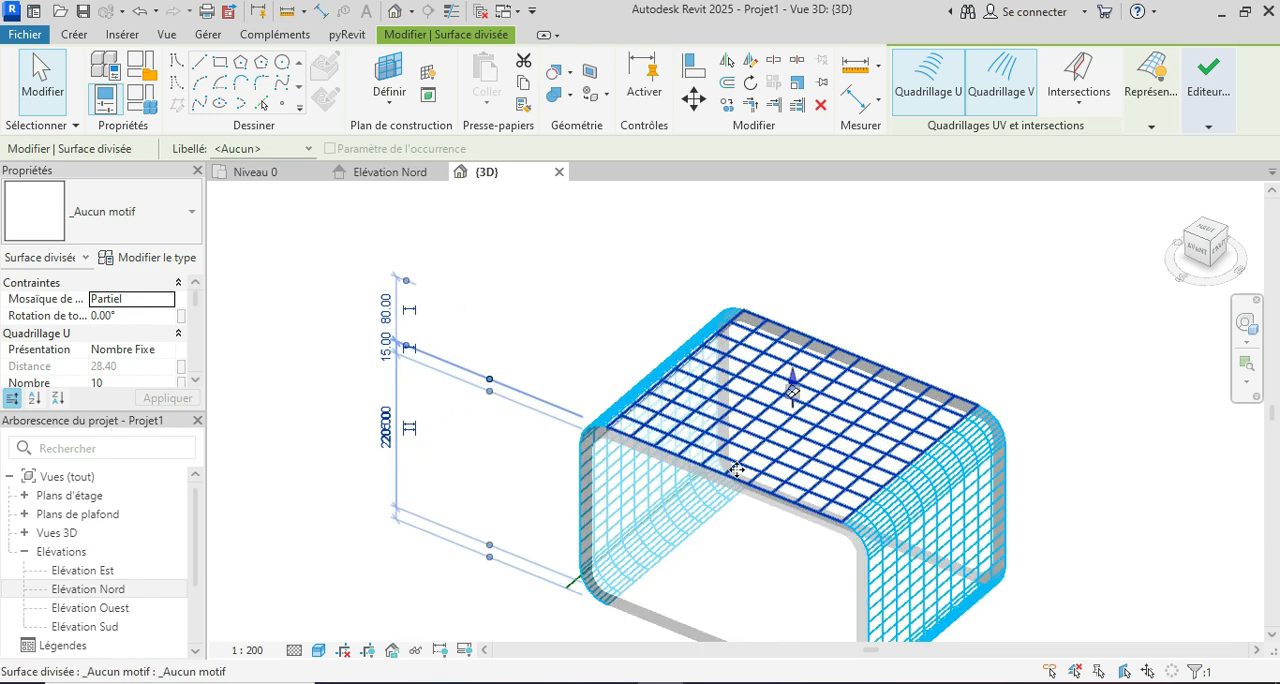
scroll(123, 355, "down", 1)
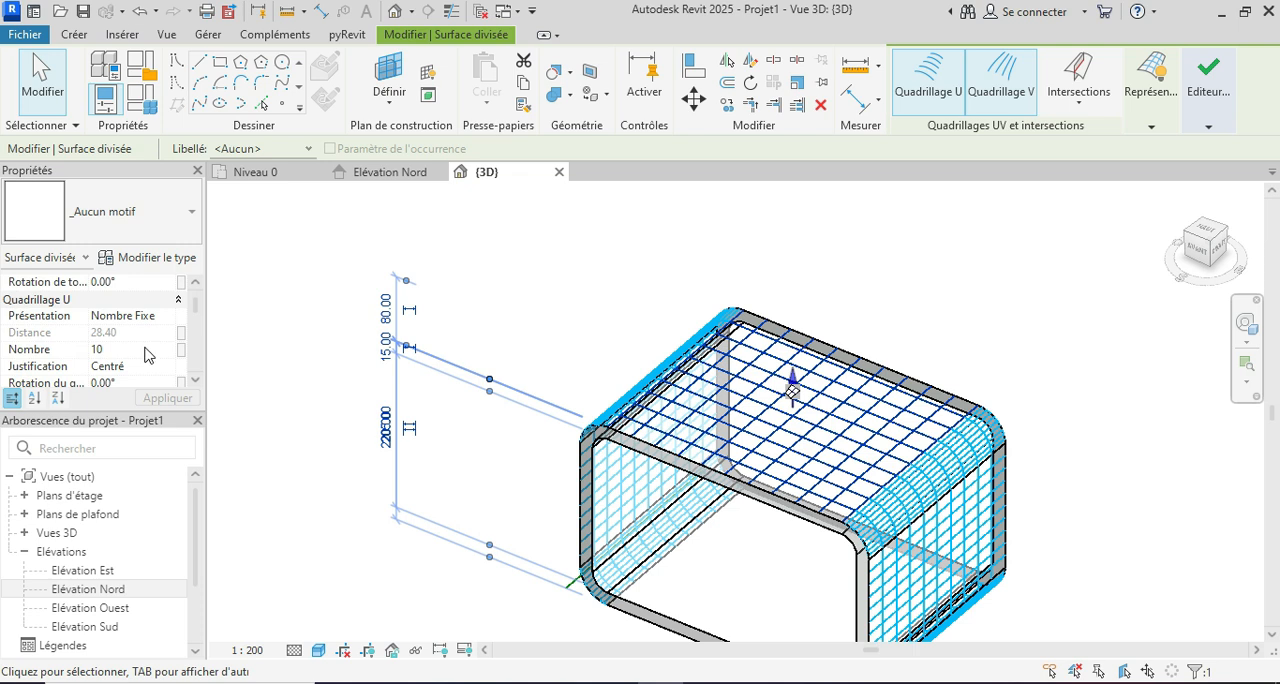
left_click(135, 351)
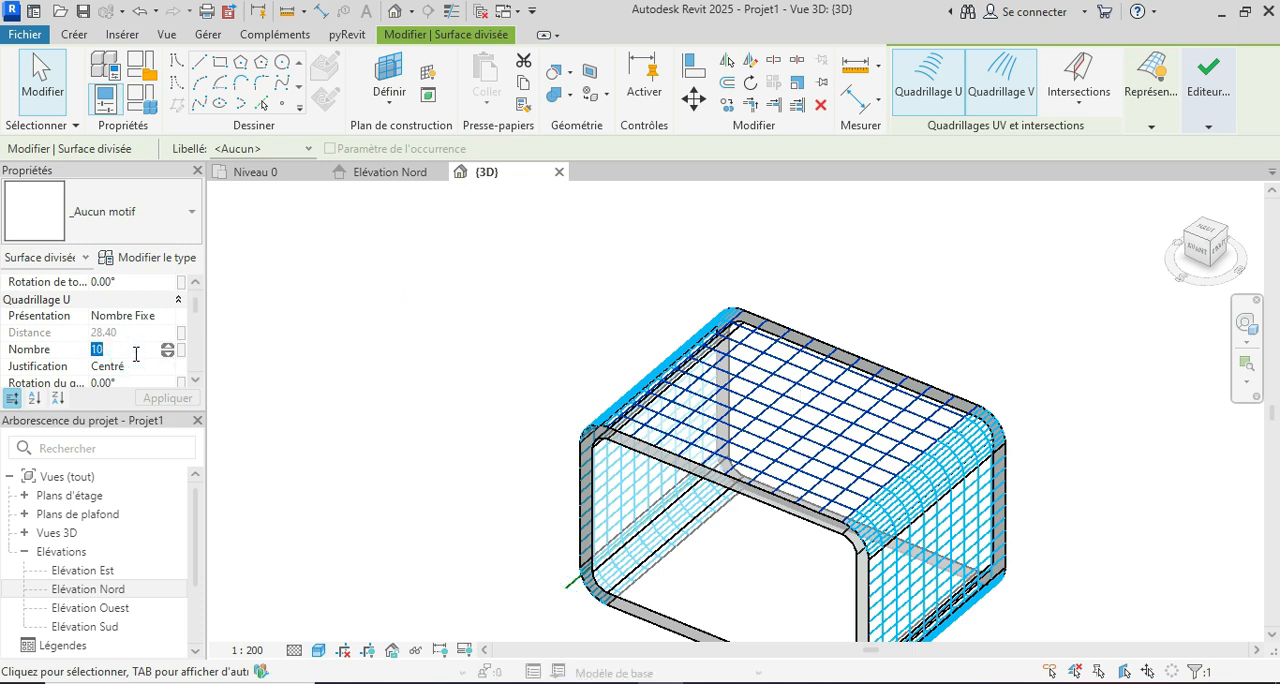
scroll(152, 367, "down", 3)
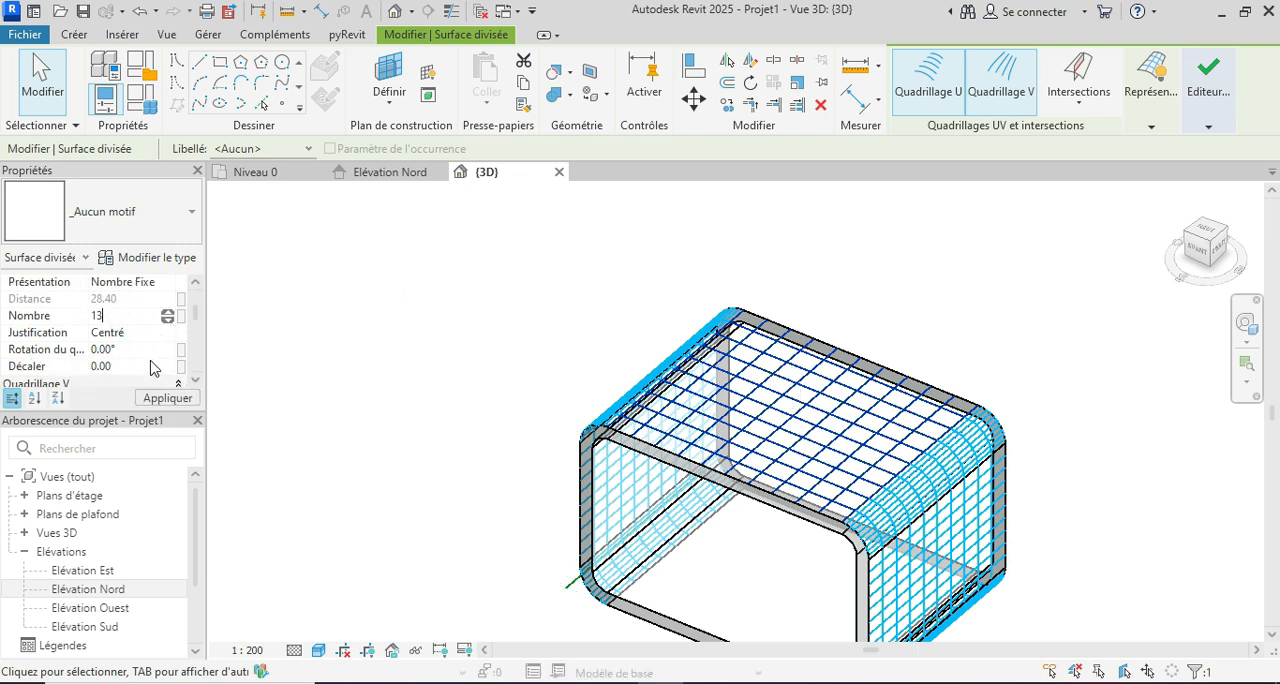
double_click(129, 332)
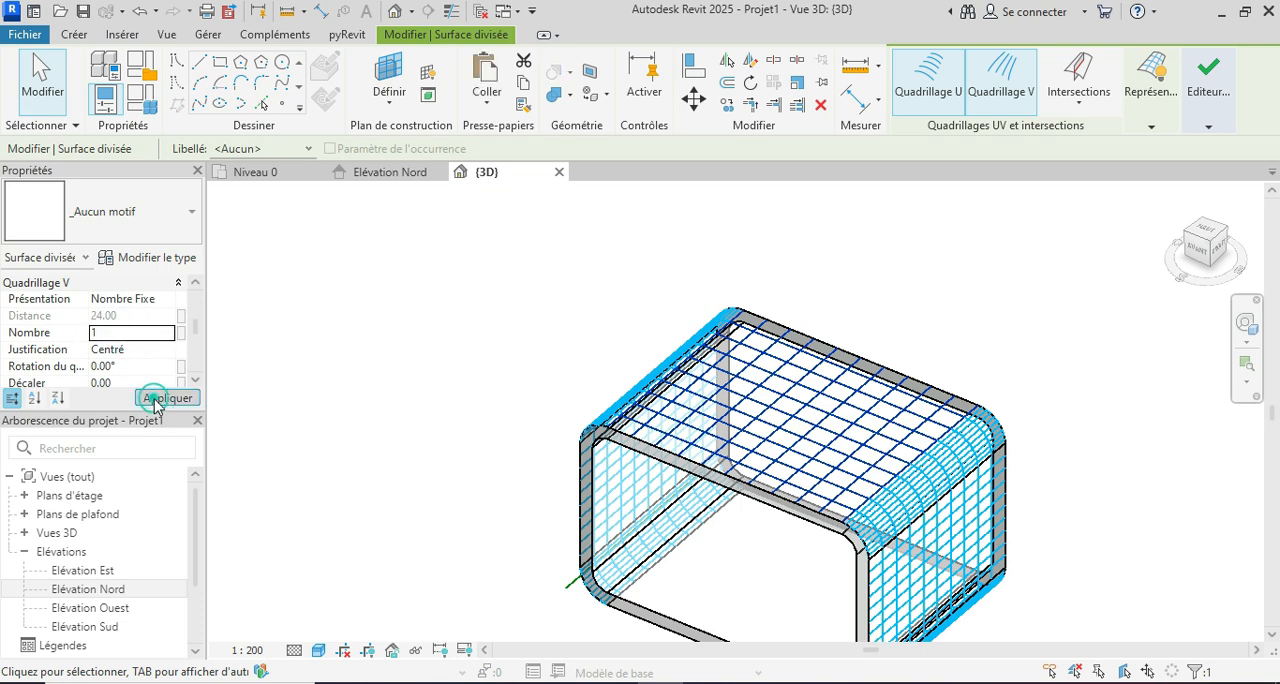
type("1")
left_click(160, 398)
Step: Set the divided surfaces on the frame's four rounded corners to a V grid number of 6 and a U grid number of 1
scroll(733, 481, "up", 2)
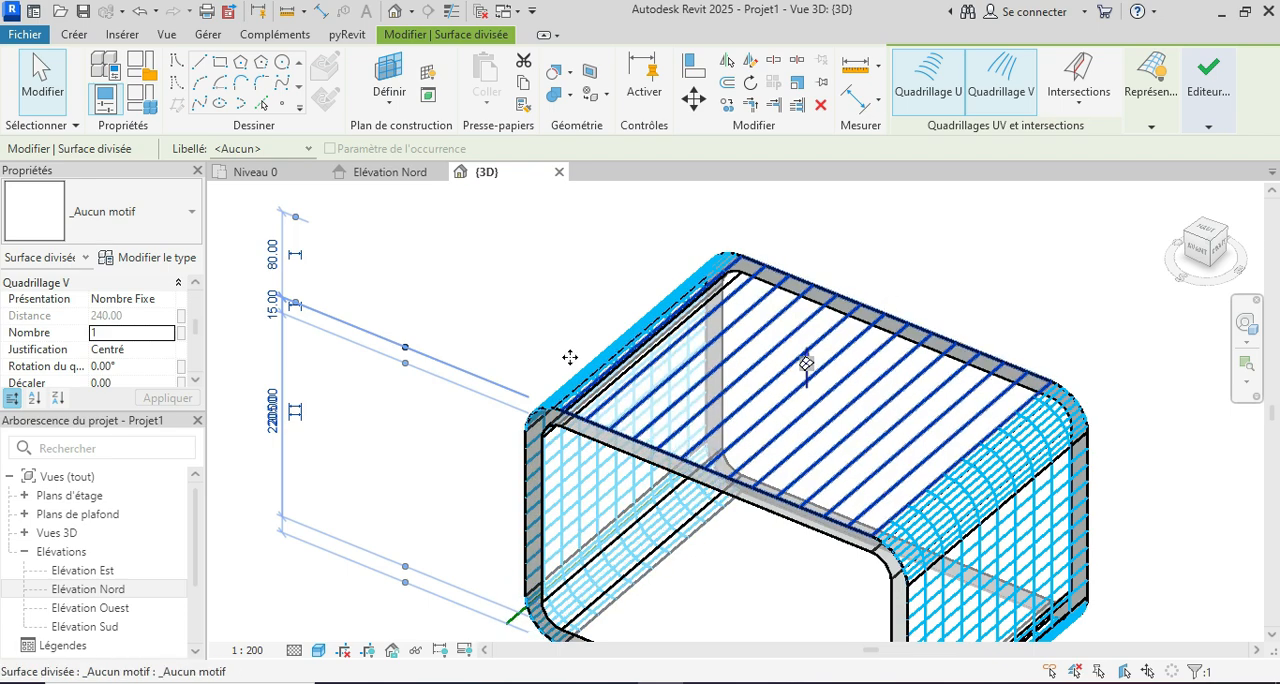
scroll(569, 357, "down", 2)
scroll(790, 510, "up", 1)
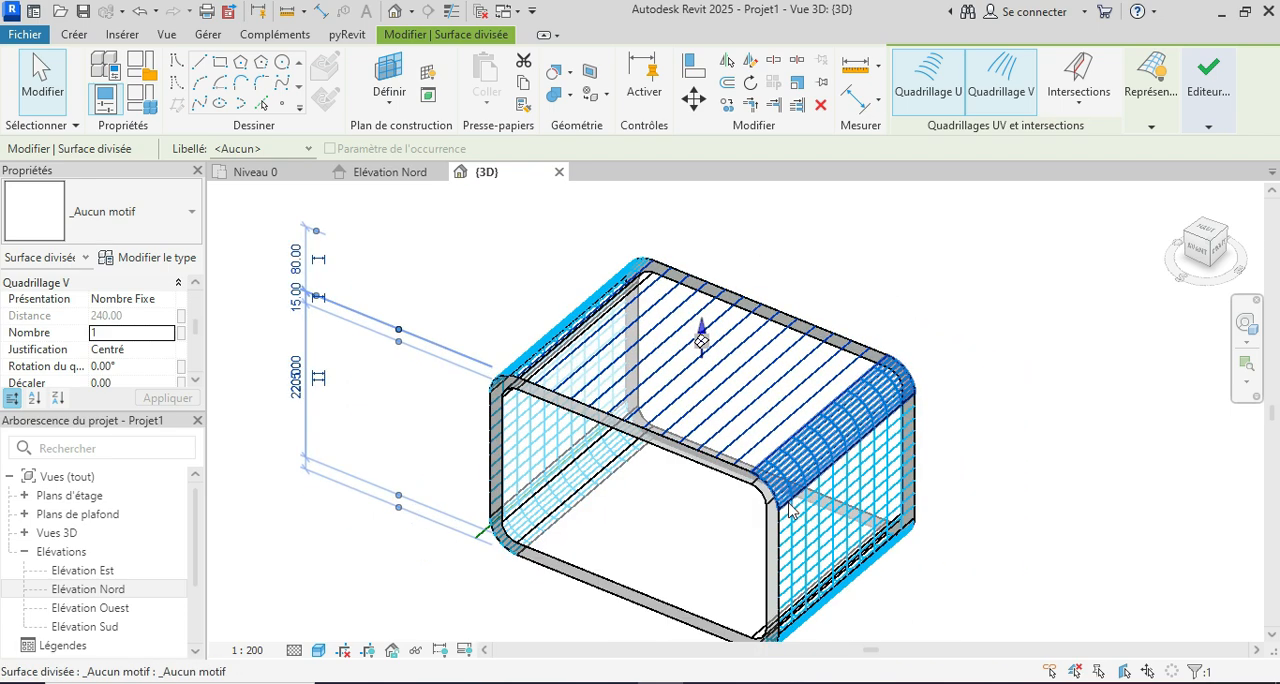
left_click(845, 427)
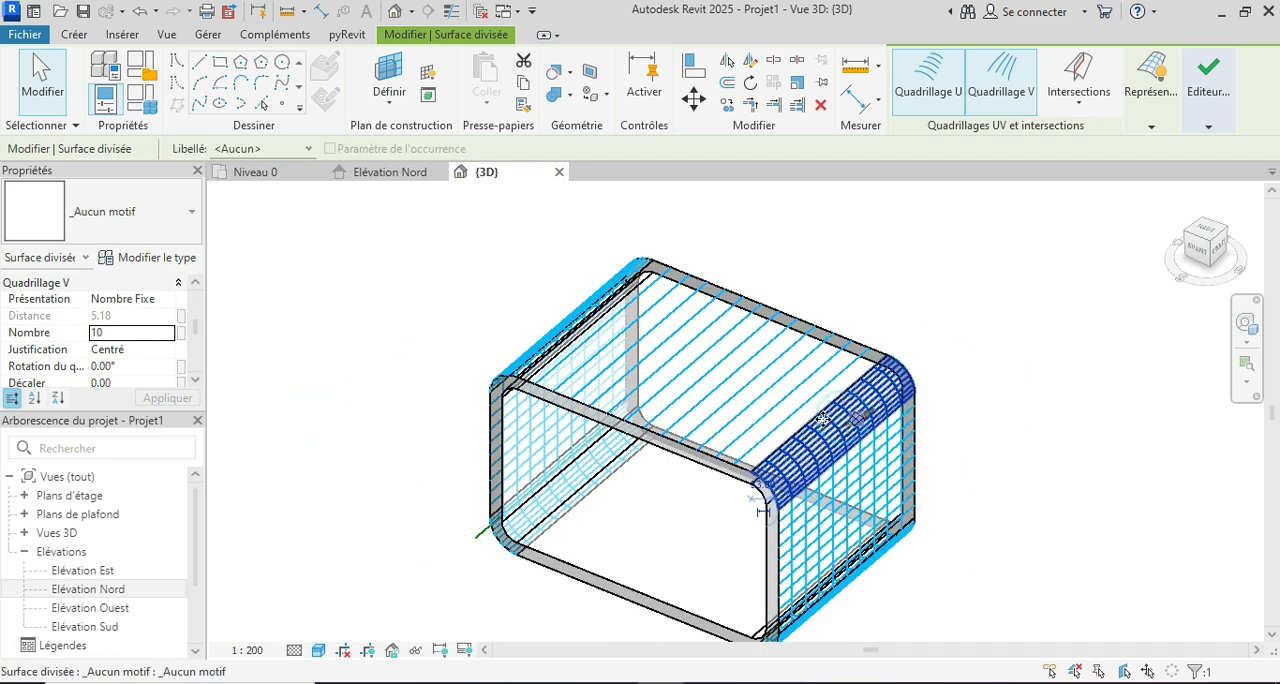
left_click(567, 325, "ctrl")
scroll(743, 409, "down", 1)
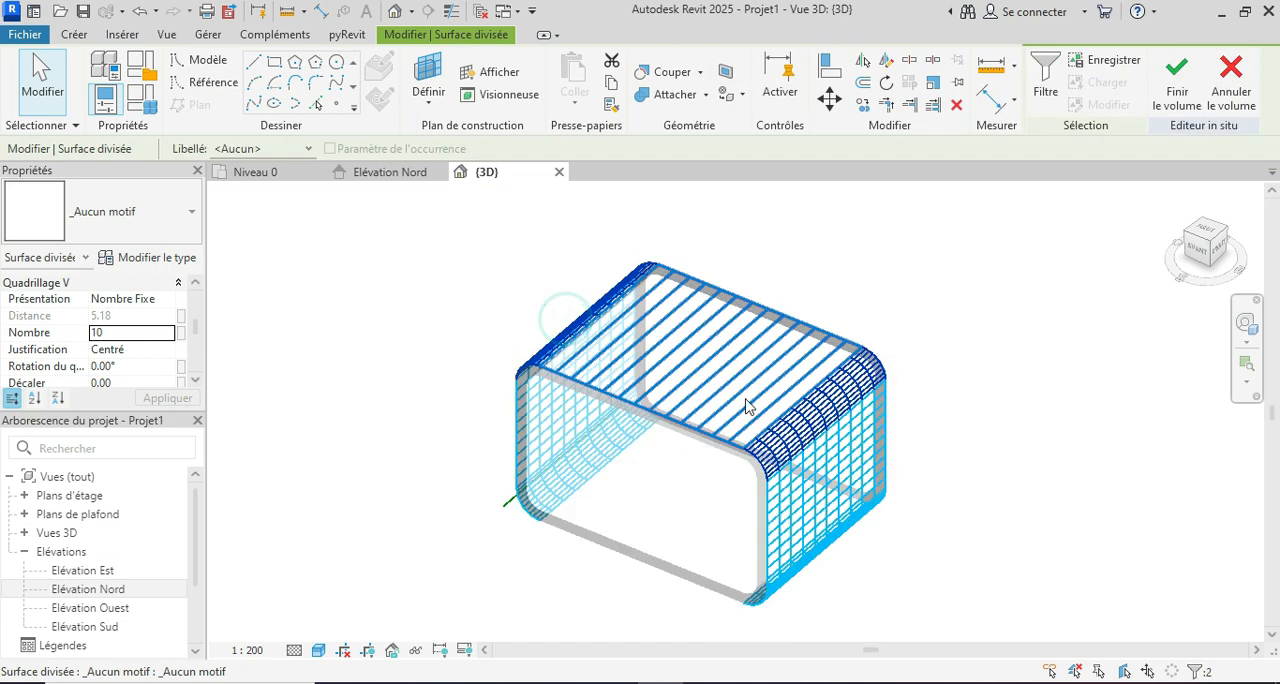
middle_click_drag(843, 460, 815, 557, "shift")
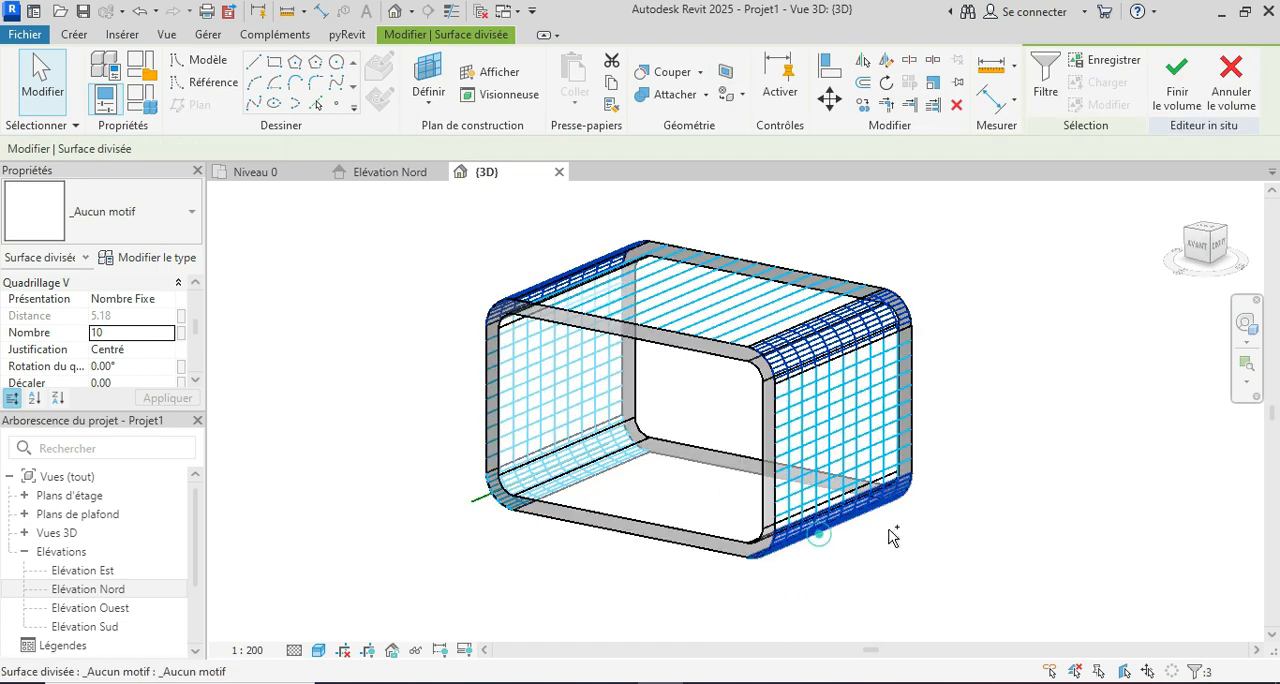
middle_click_drag(906, 531, 1037, 532, "shift")
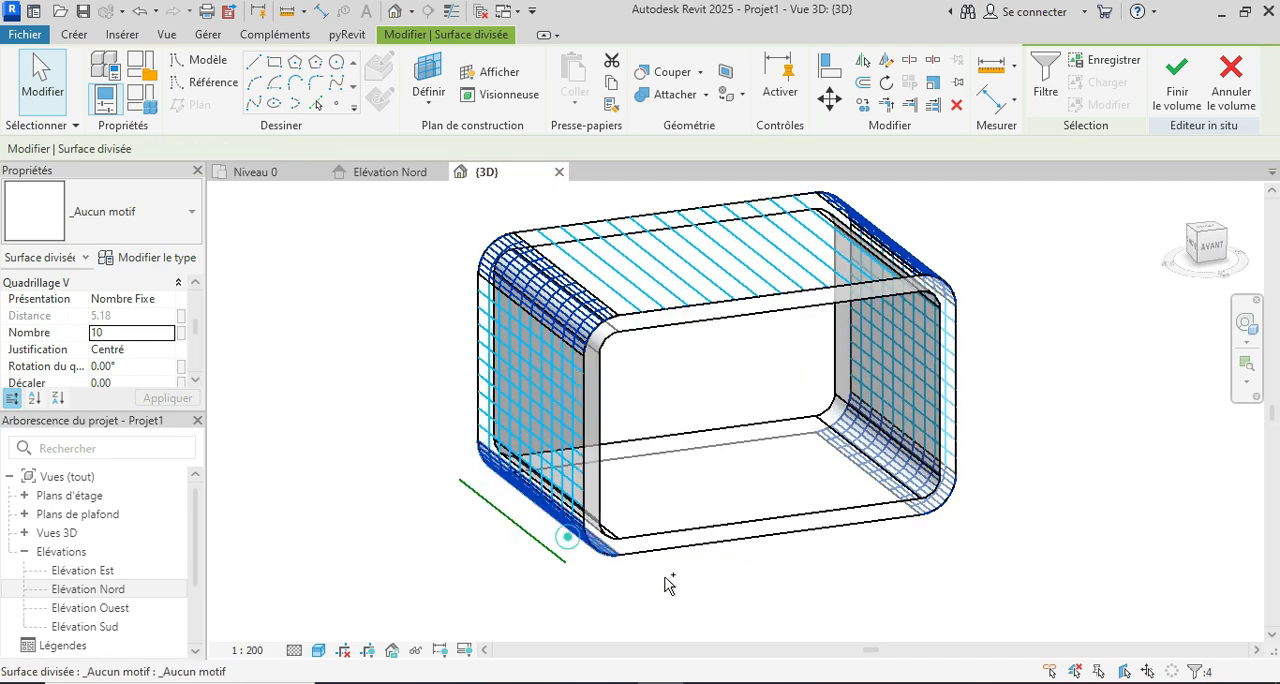
middle_click_drag(791, 580, 640, 615, "shift")
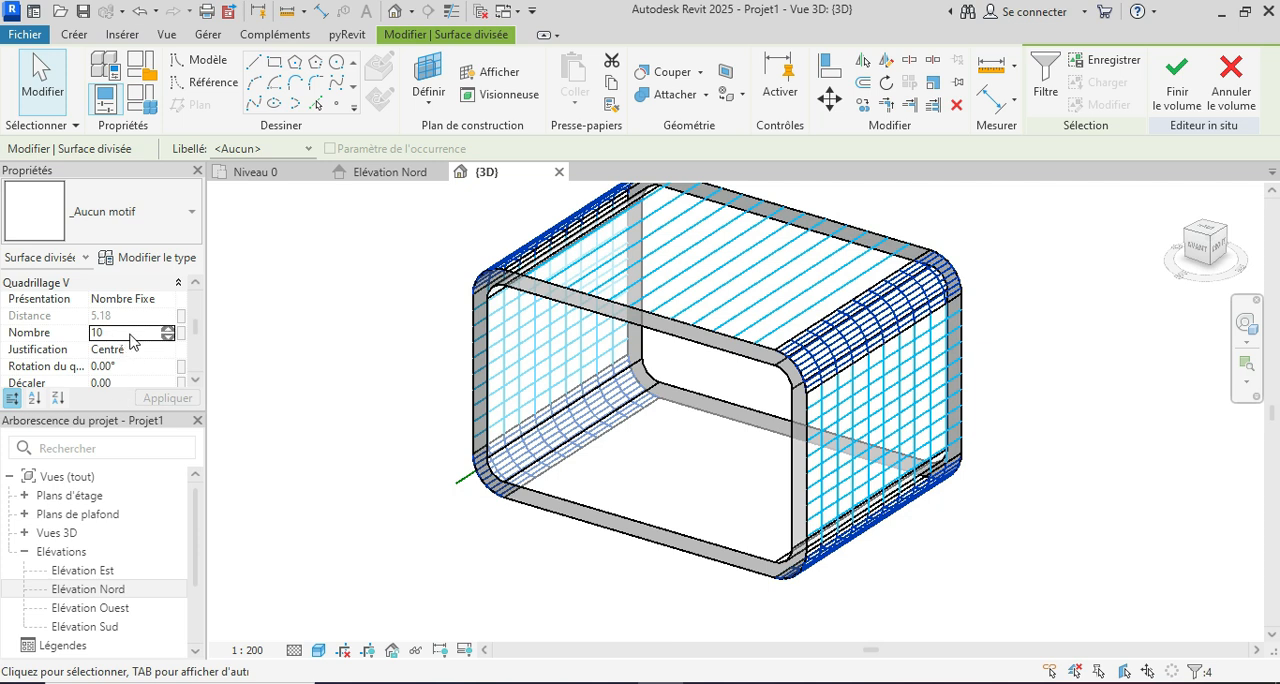
left_click(130, 334)
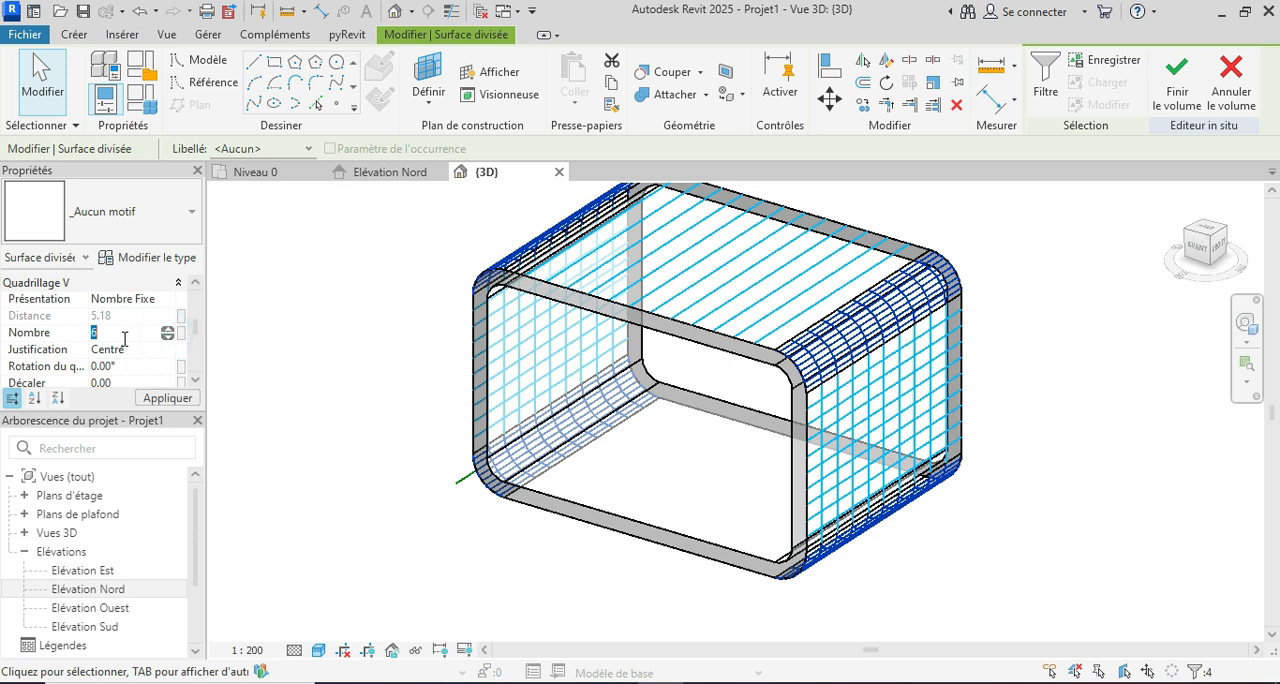
scroll(180, 328, "up", 3)
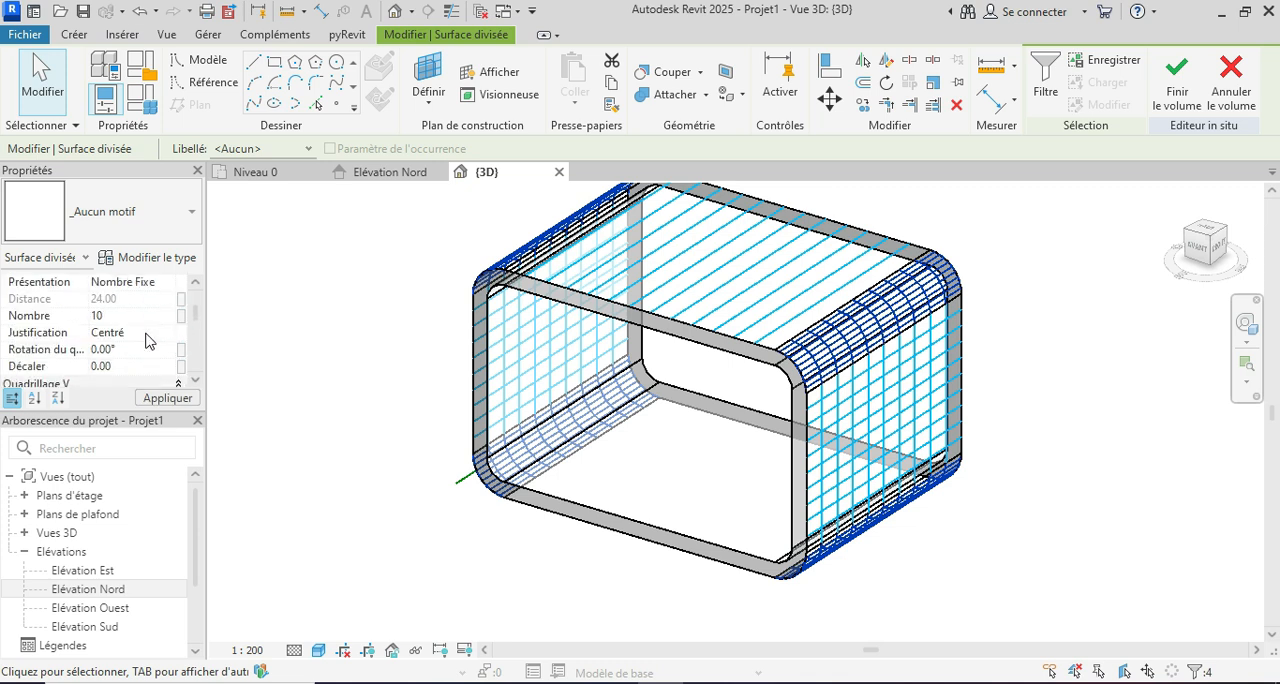
scroll(118, 331, "up", 1)
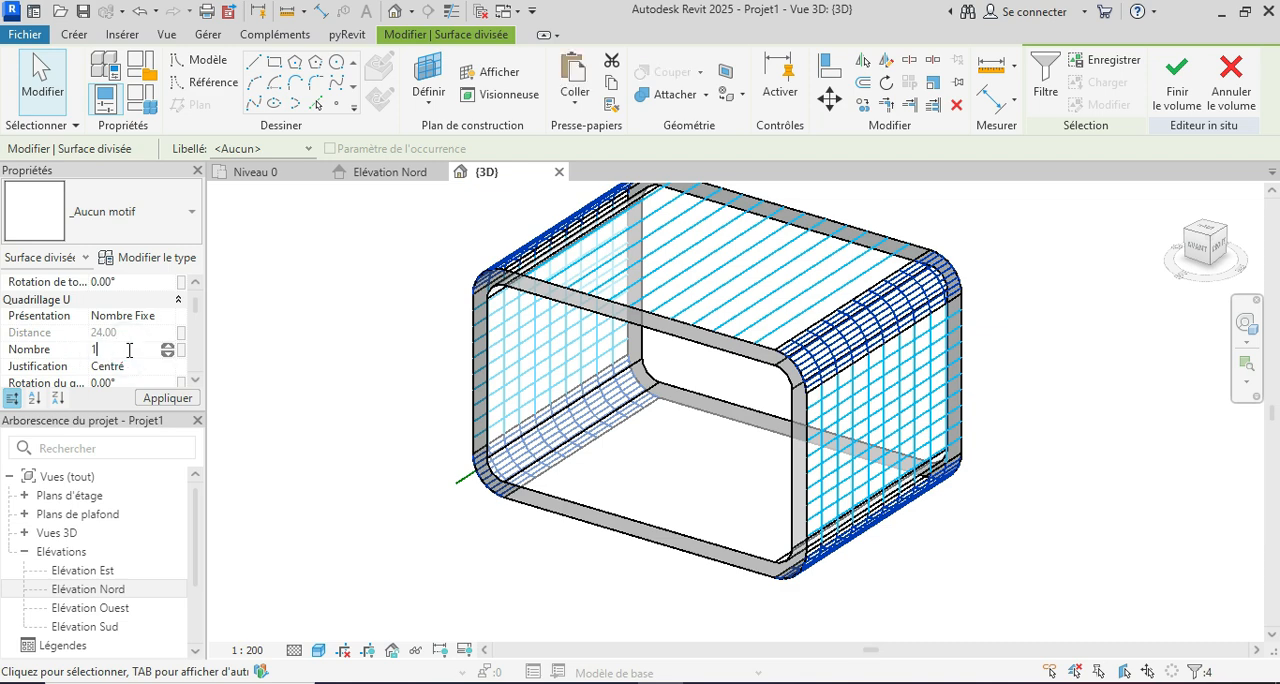
left_click(161, 401)
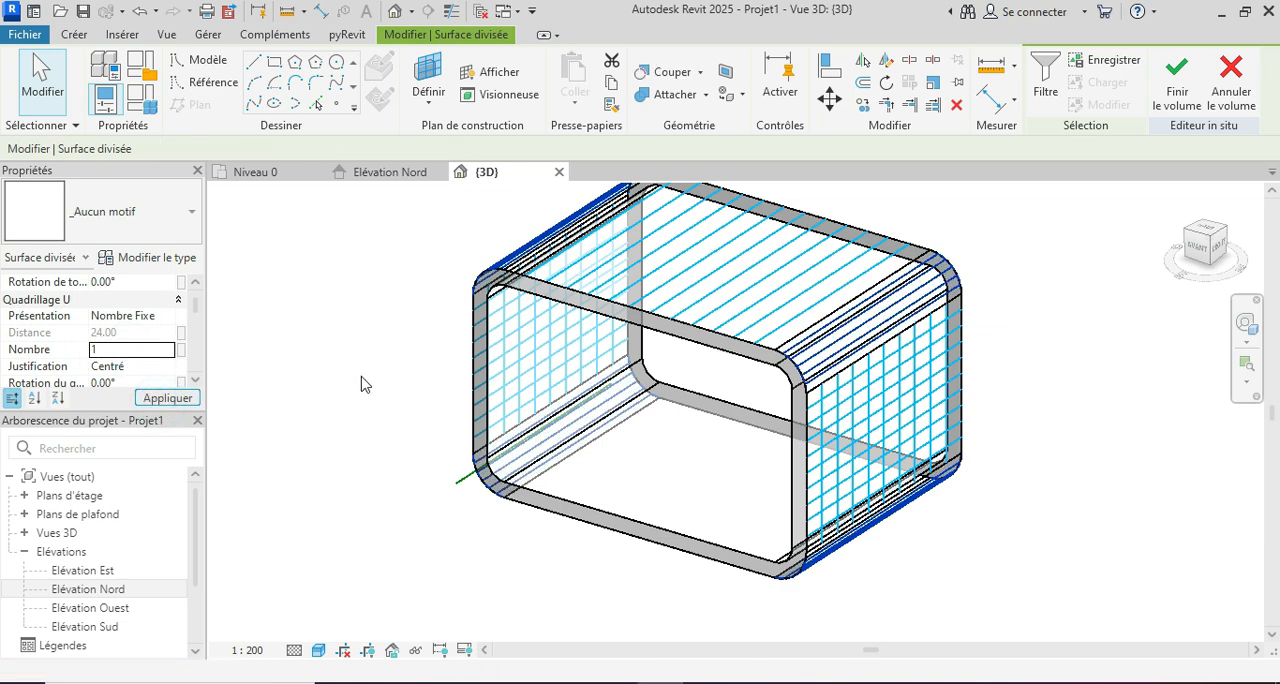
Step: Set the V grid number of the divided surface on the frame's flat right side to 1
middle_click_drag(1083, 311, 1053, 352, "shift")
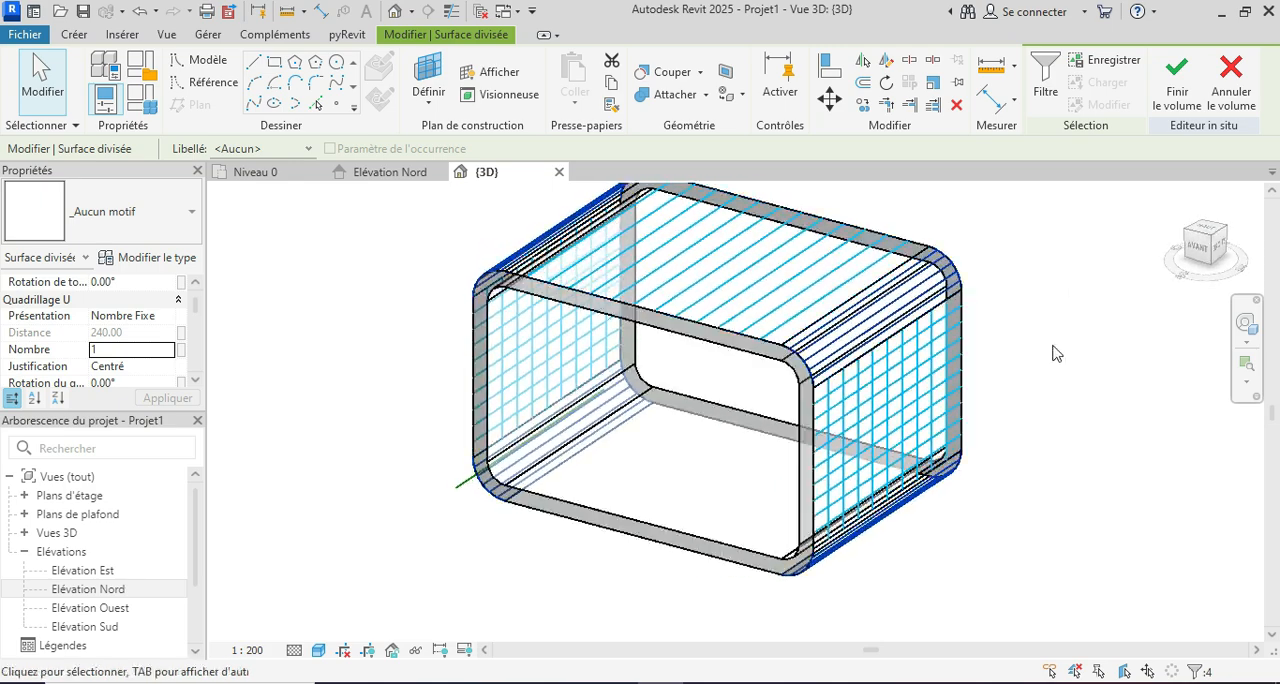
type("0")
scroll(1023, 380, "down", 2)
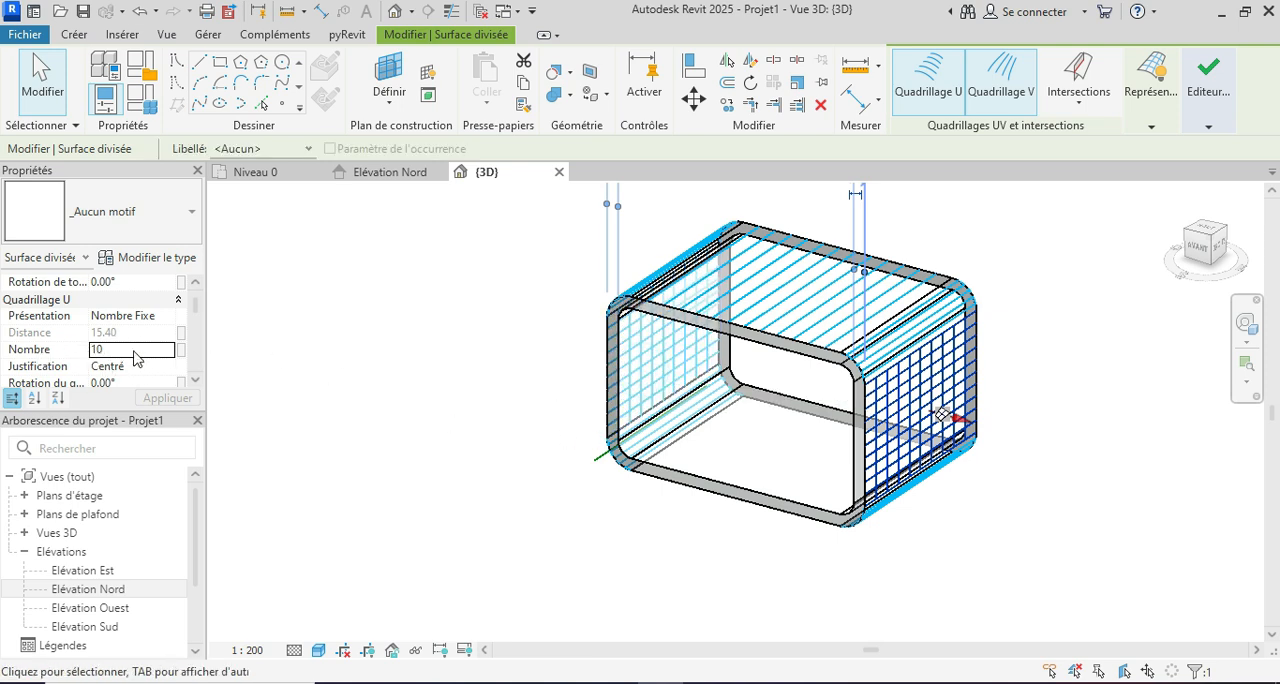
scroll(137, 357, "down", 3)
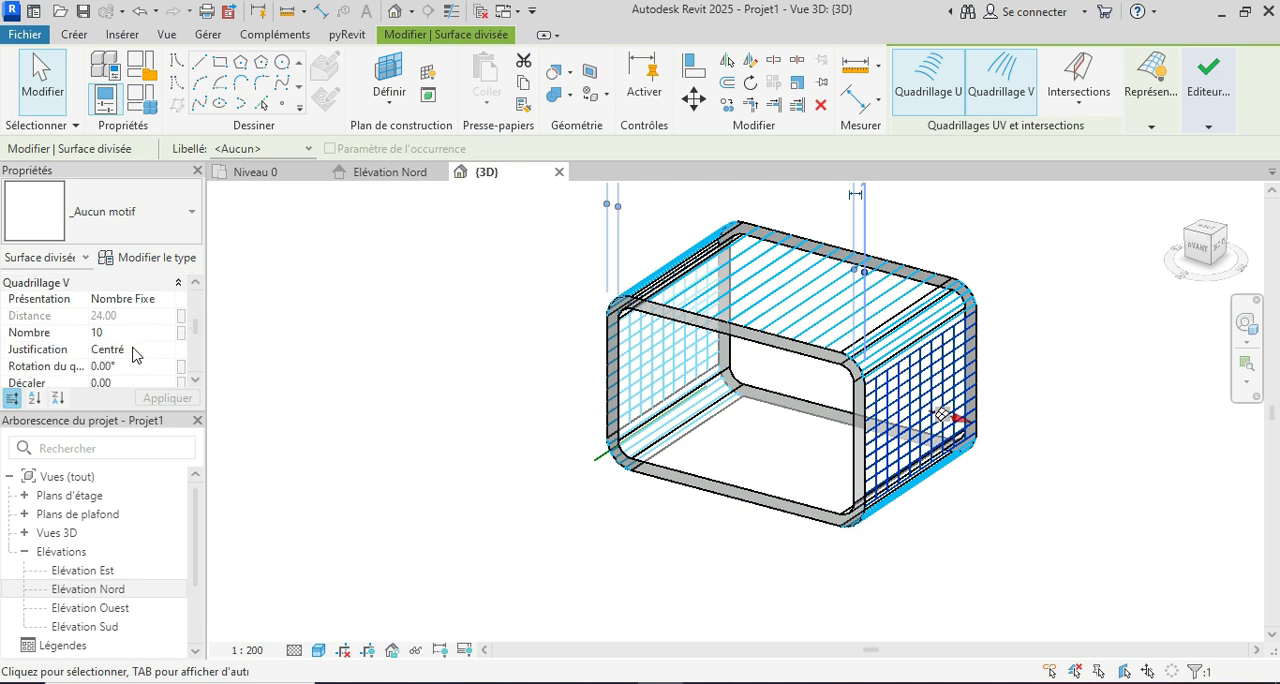
left_click(116, 333)
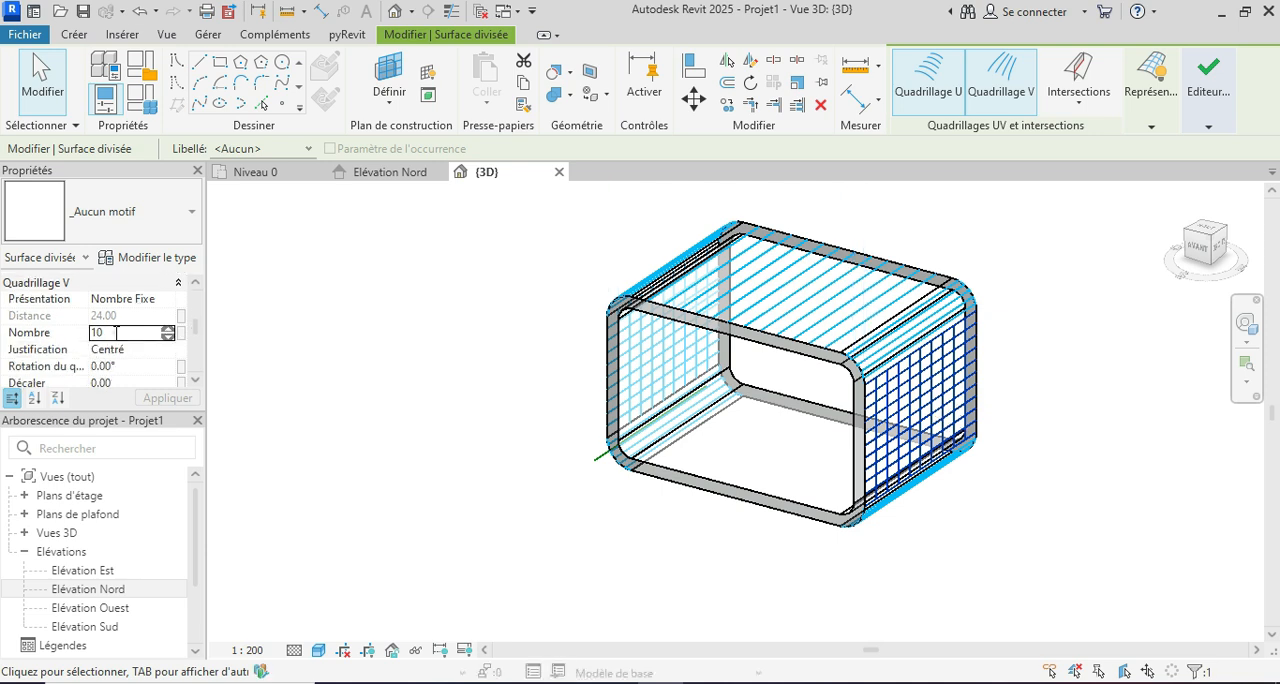
left_click(162, 399)
Step: Inspect the frame from the opposite direction and check the grid settings of its two flat side surfaces
middle_click_drag(1120, 470, 1060, 490, "shift")
middle_click_drag(975, 518, 1129, 558, "shift")
key("Escape")
middle_click_drag(1040, 533, 1049, 526, "shift")
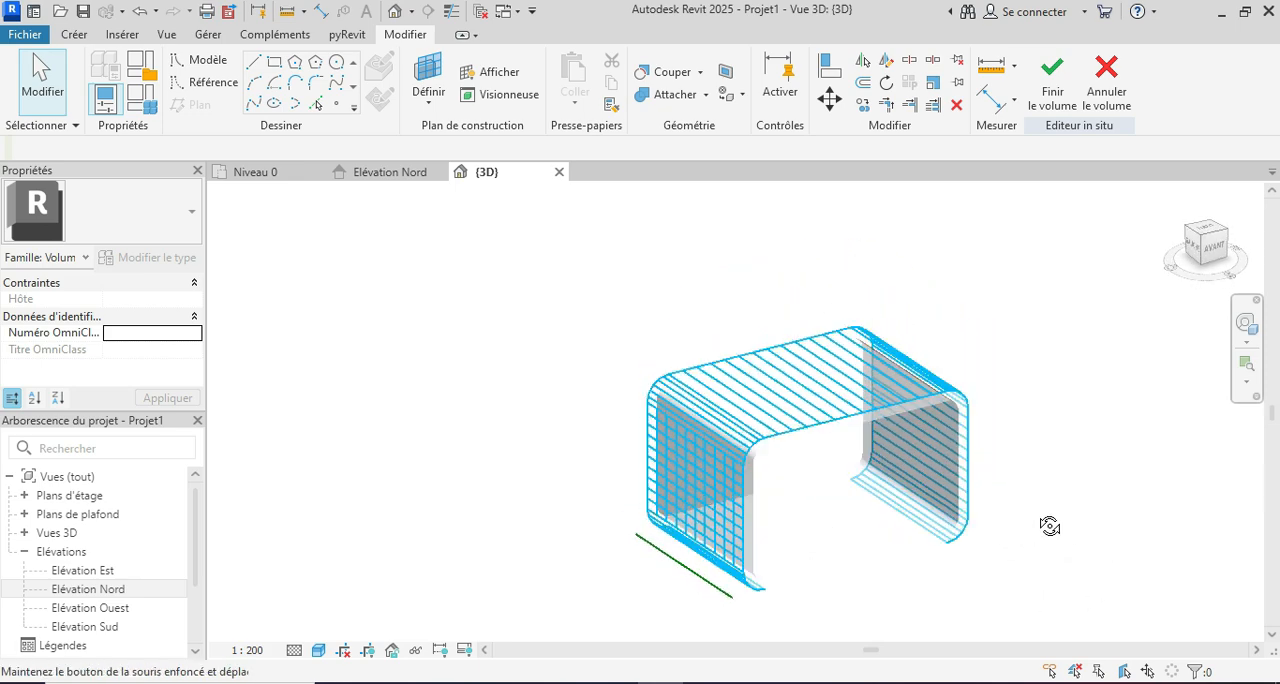
left_click(752, 508)
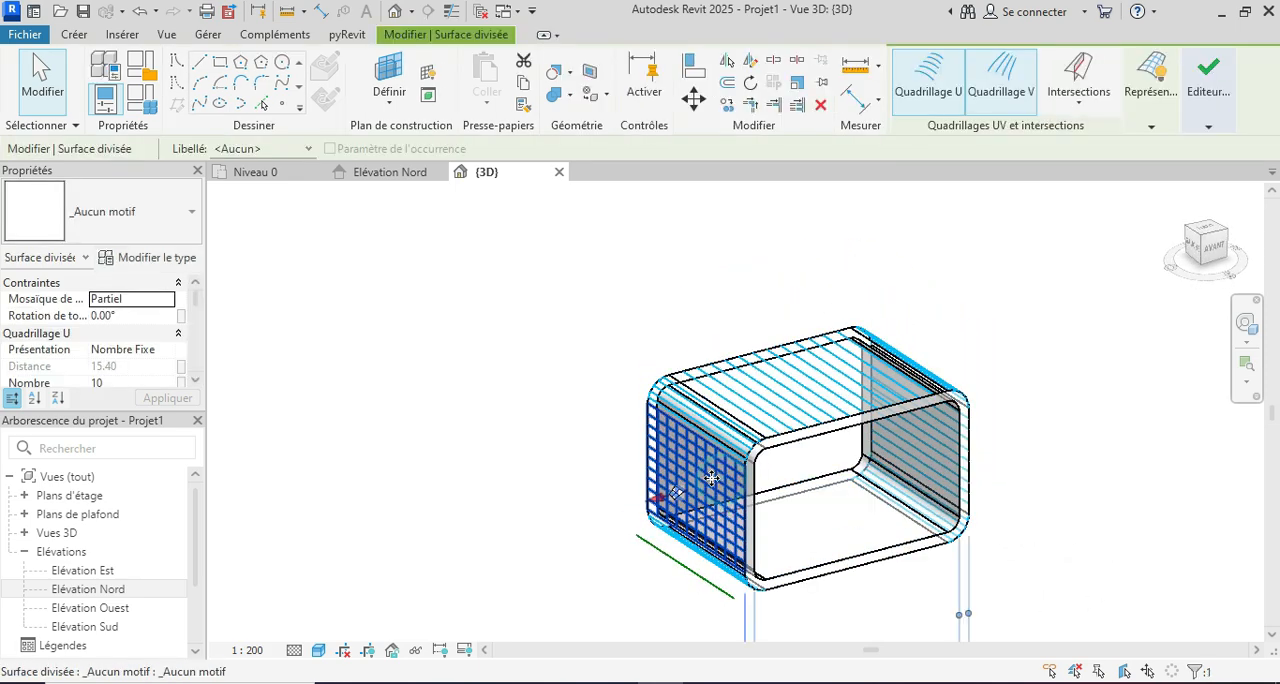
left_click(923, 444)
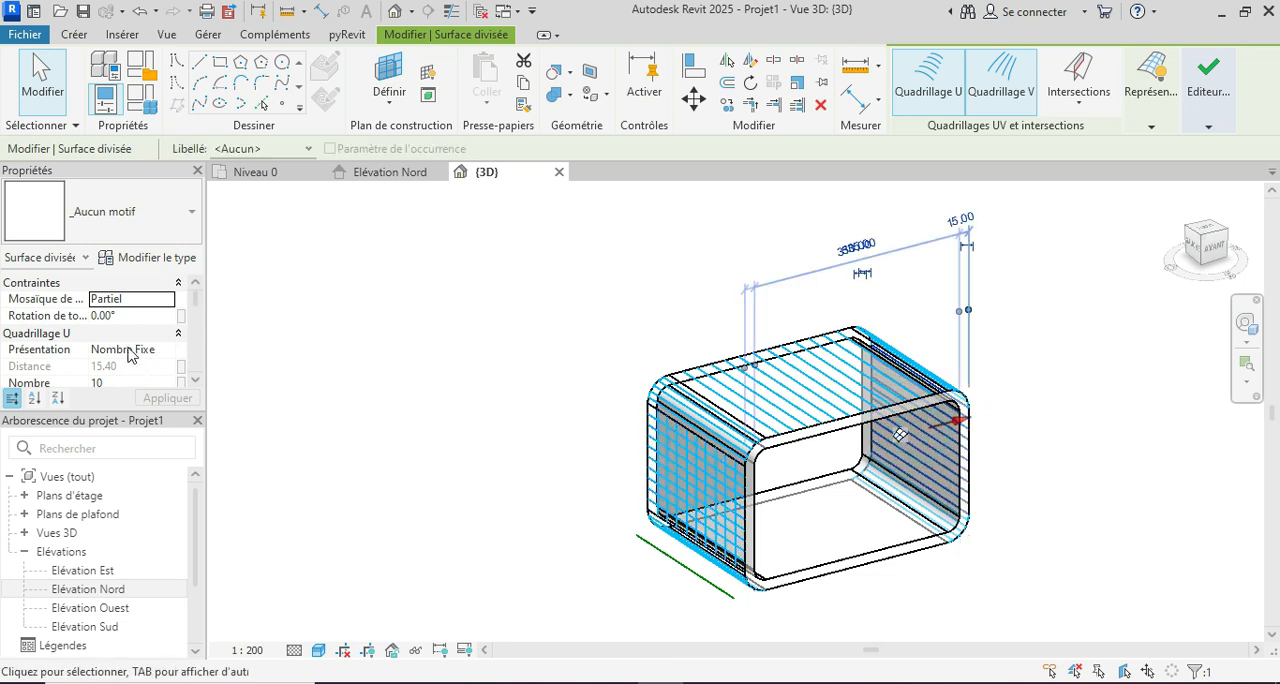
scroll(145, 345, "down", 5)
left_click(575, 441)
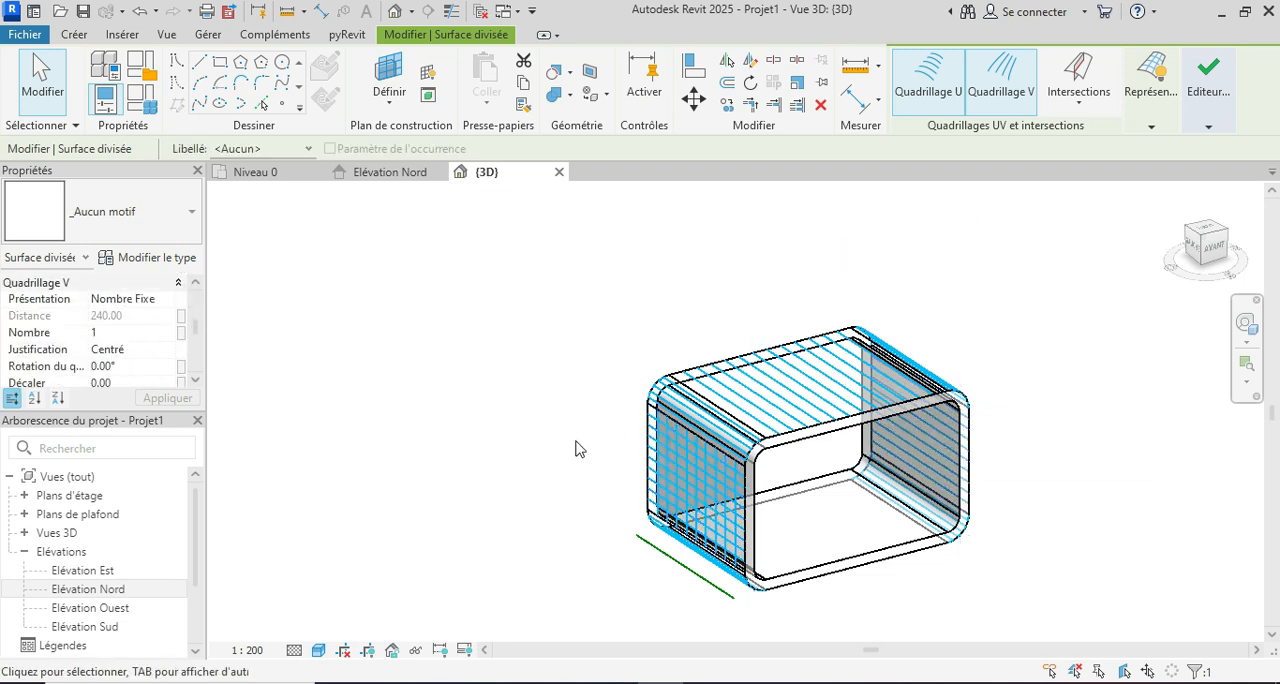
Step: Set the V grid number to 1 for the flat side surface that still has a square grid, and deselect it
left_click(686, 480)
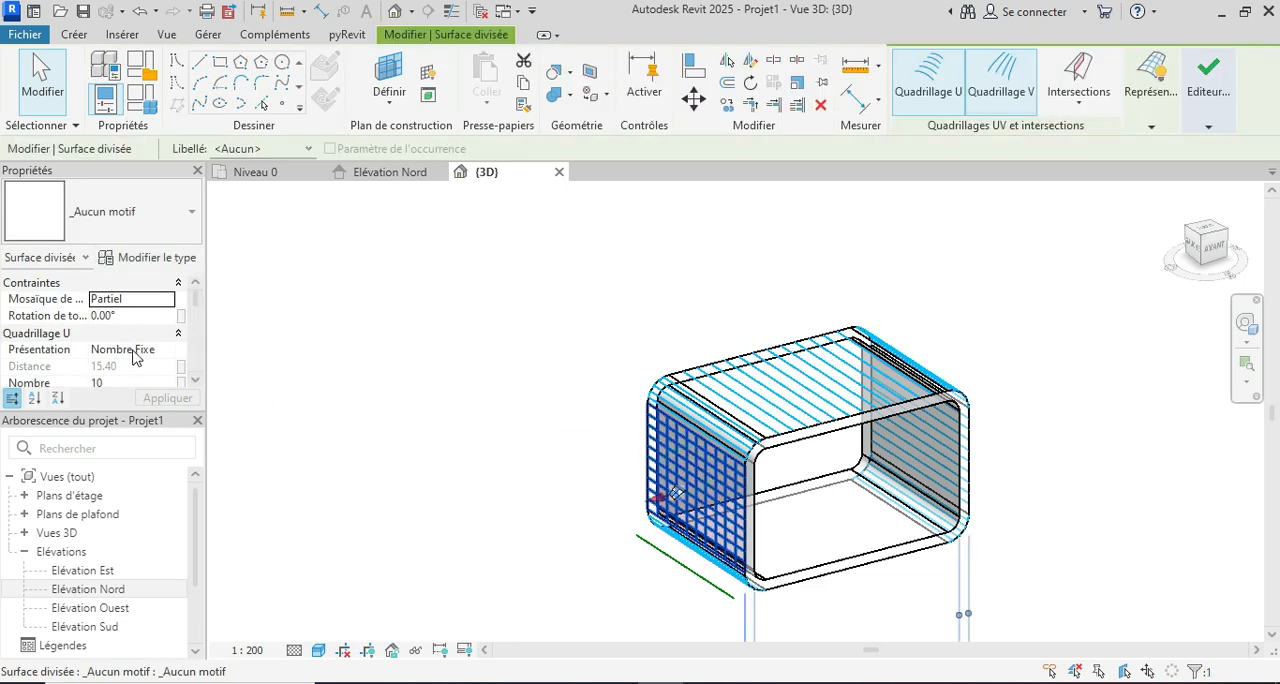
scroll(136, 354, "down", 1)
scroll(136, 354, "down", 2)
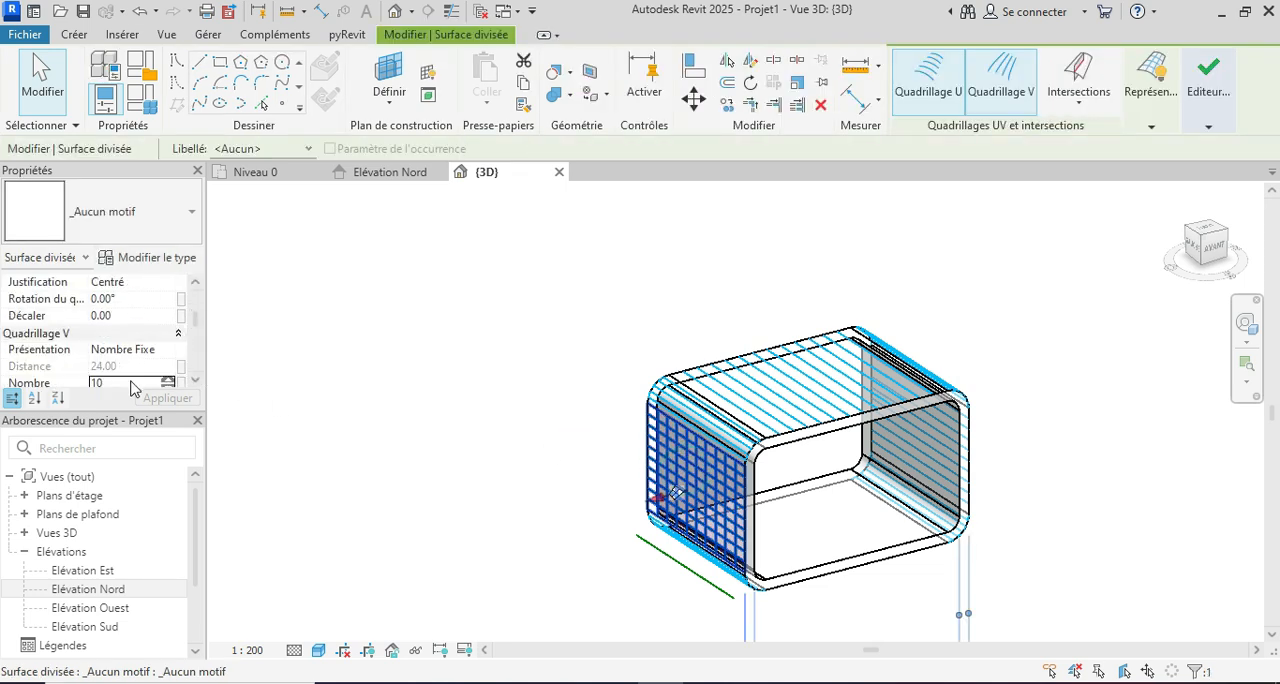
left_click(131, 384)
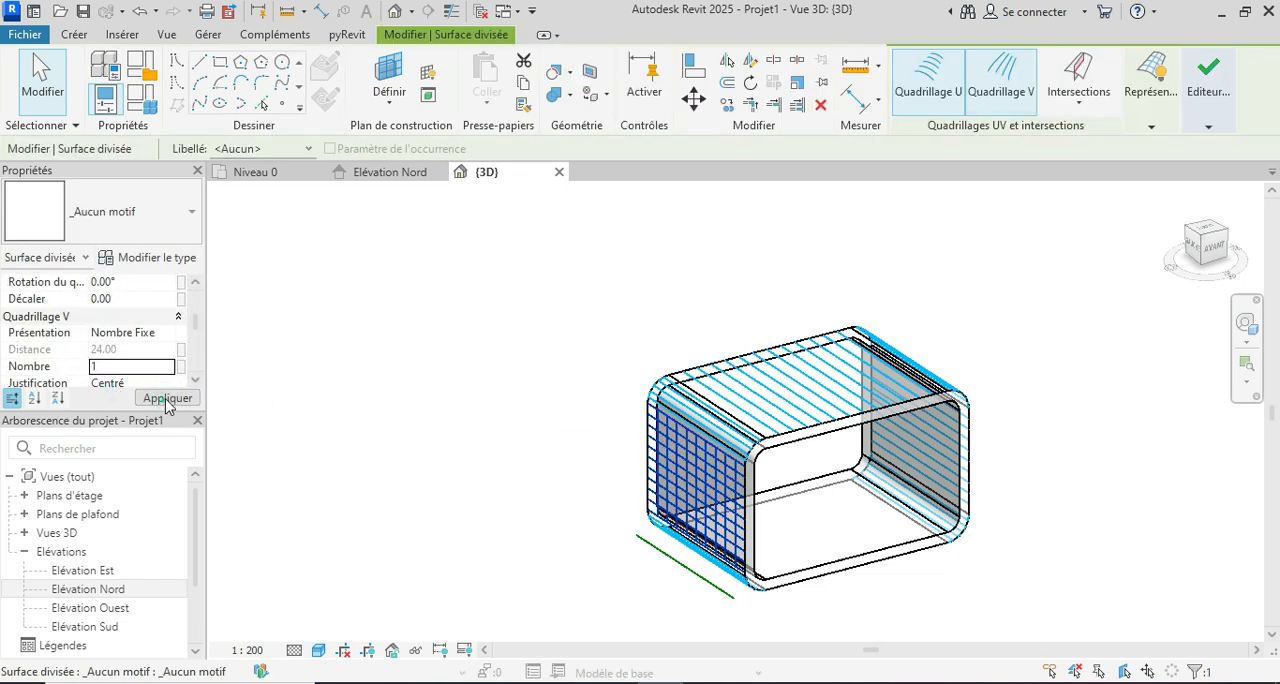
left_click(165, 399)
left_click(454, 334)
middle_click_drag(1059, 460, 934, 544, "shift")
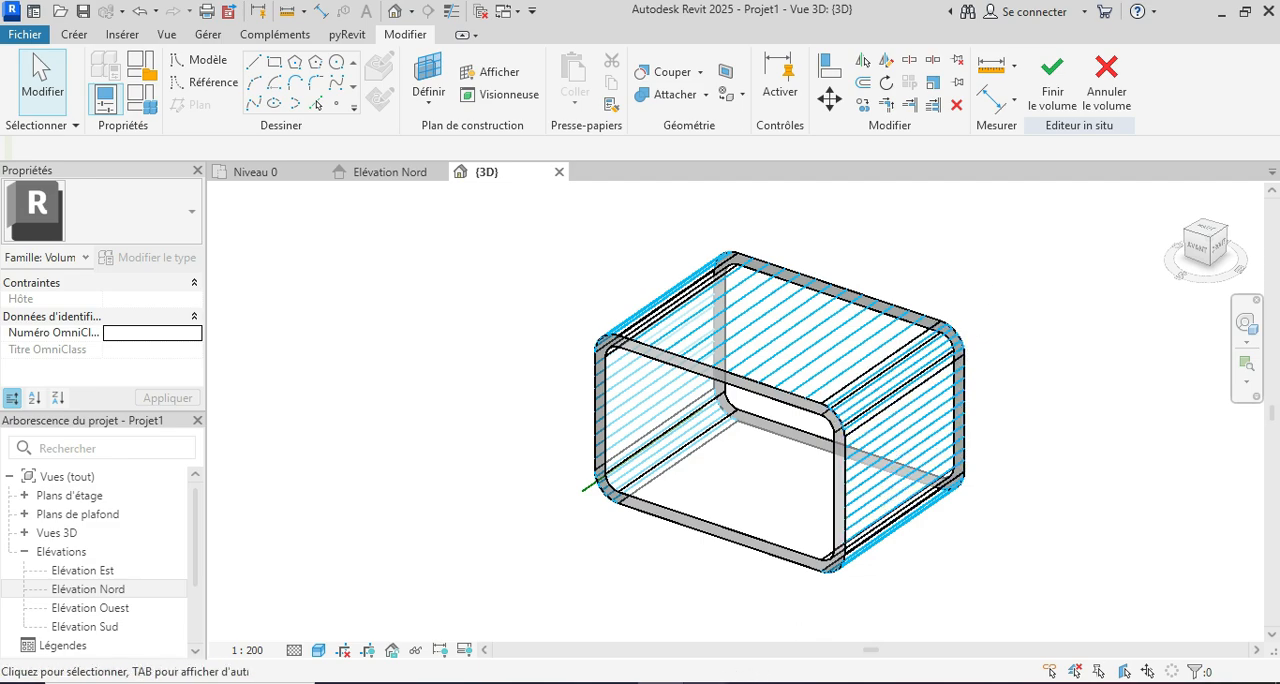
Step: Examine the slats in the Coodo Modular Units reference photo up close, and return to the Revit model
mouse_move(605, 680)
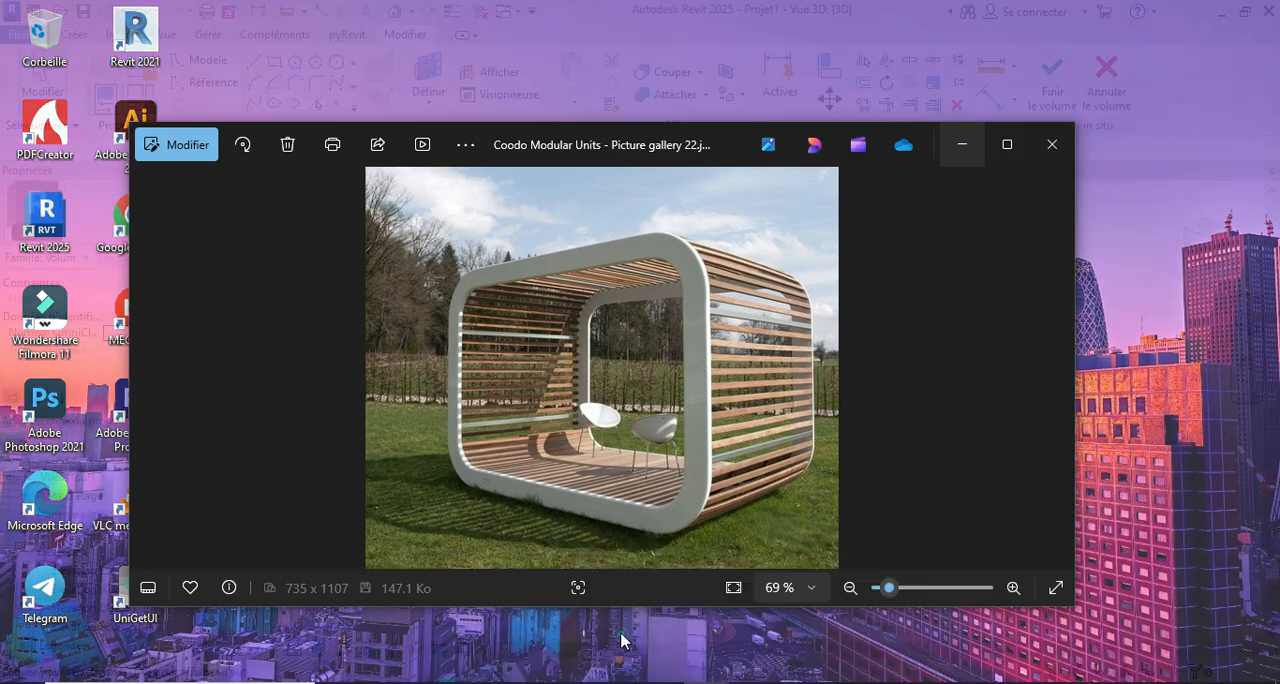
left_click(620, 634)
scroll(571, 343, "up", 2)
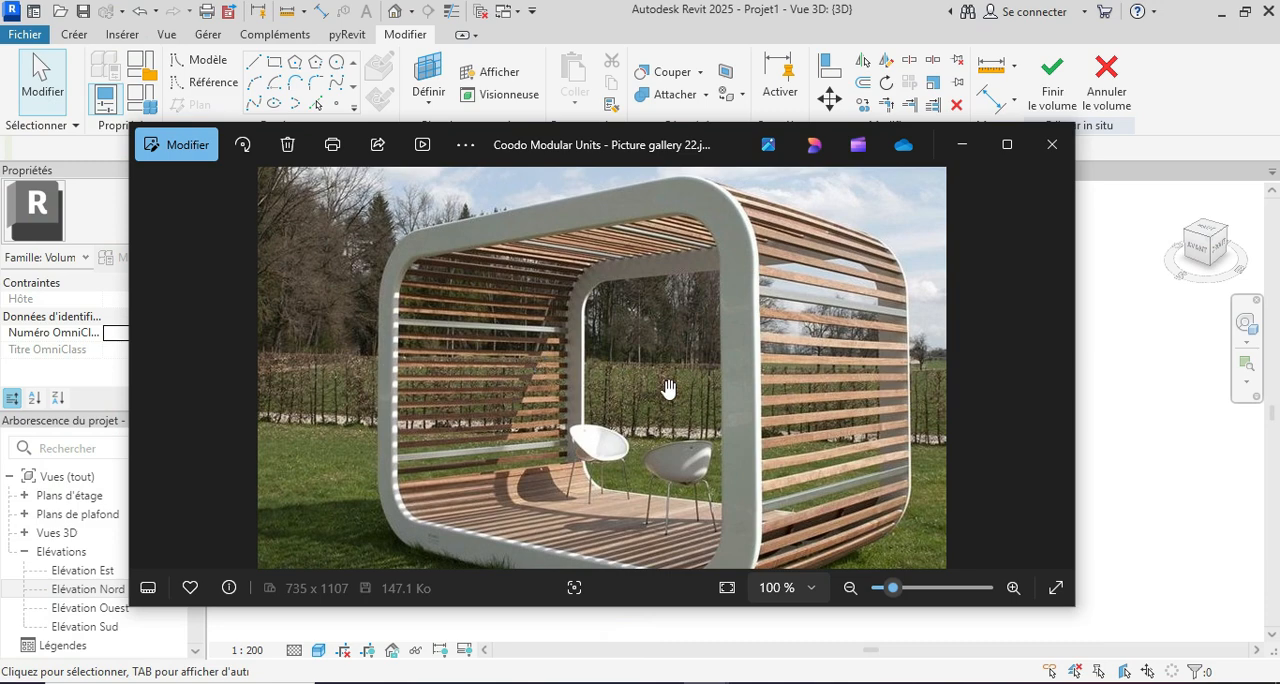
scroll(817, 393, "up", 1)
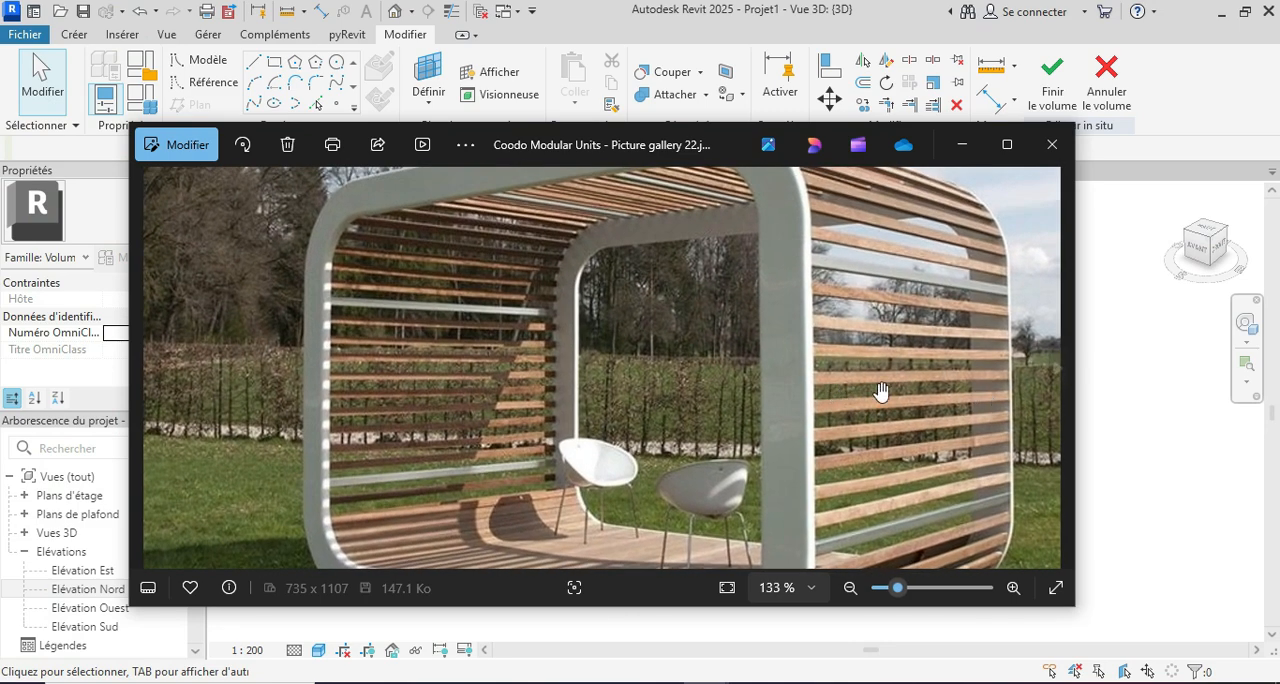
scroll(751, 400, "down", 4)
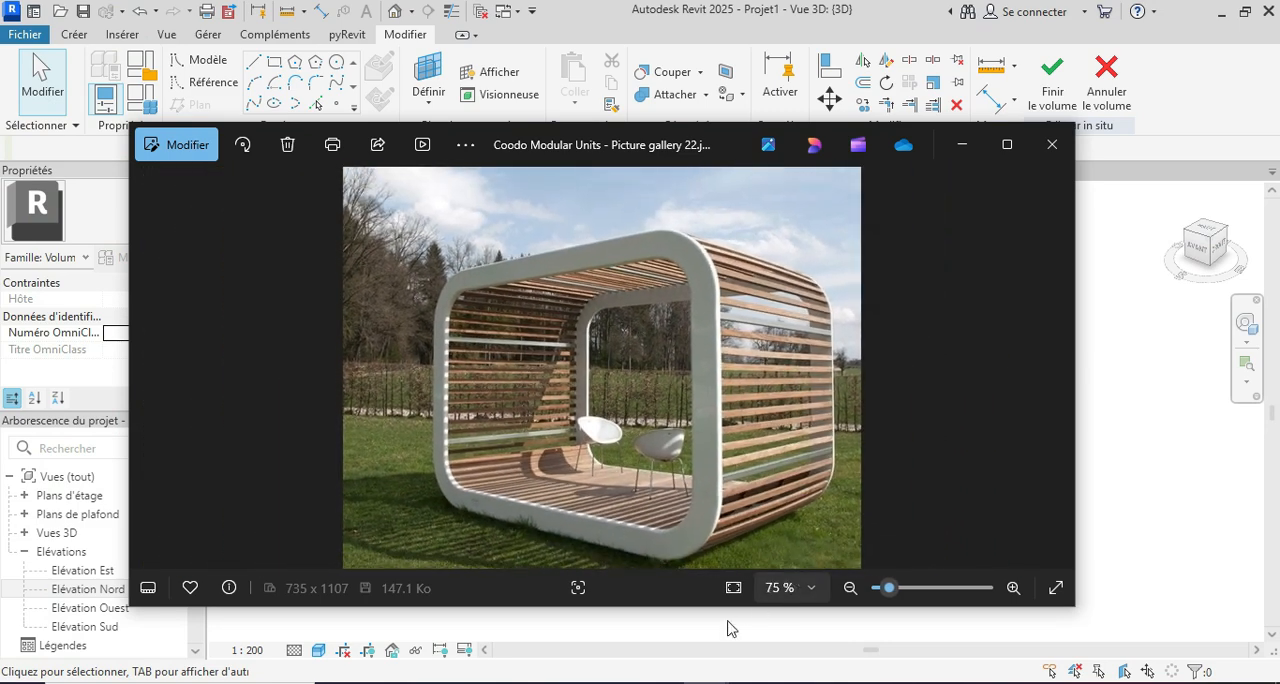
left_click(662, 682)
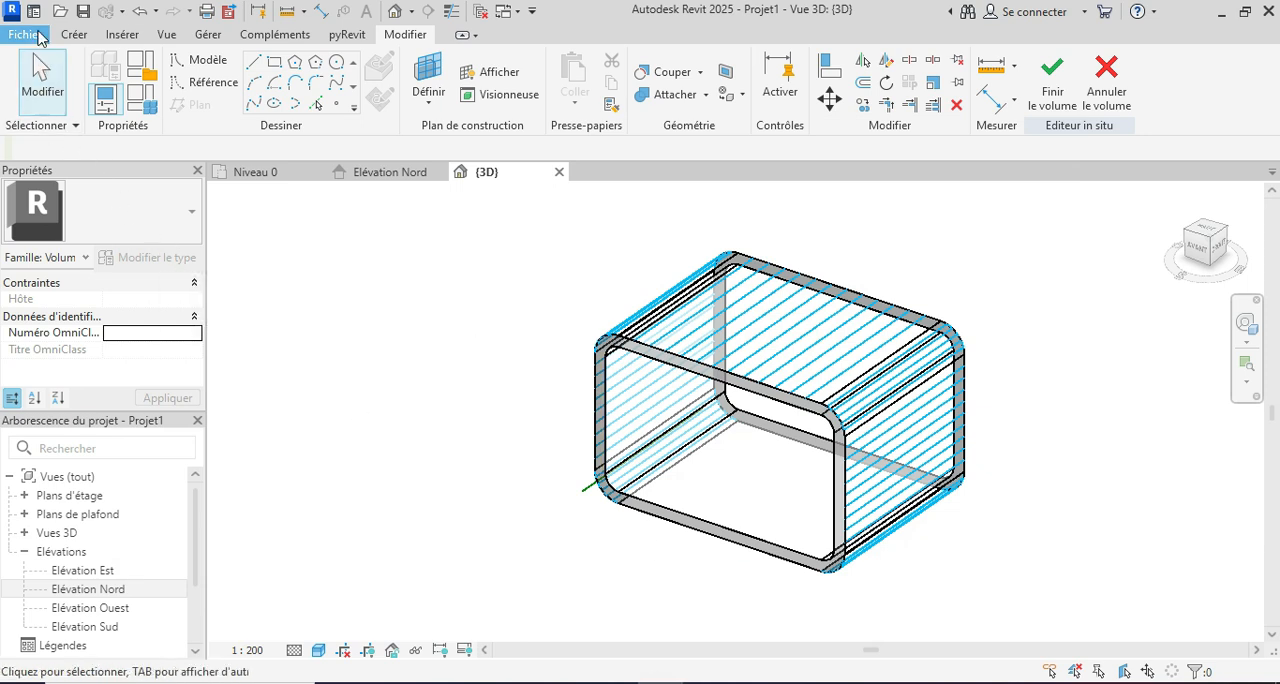
Step: Create a new family from the template "A motif de panneau de mur-rideau métrique.rft"
left_click(38, 37)
mouse_move(80, 107)
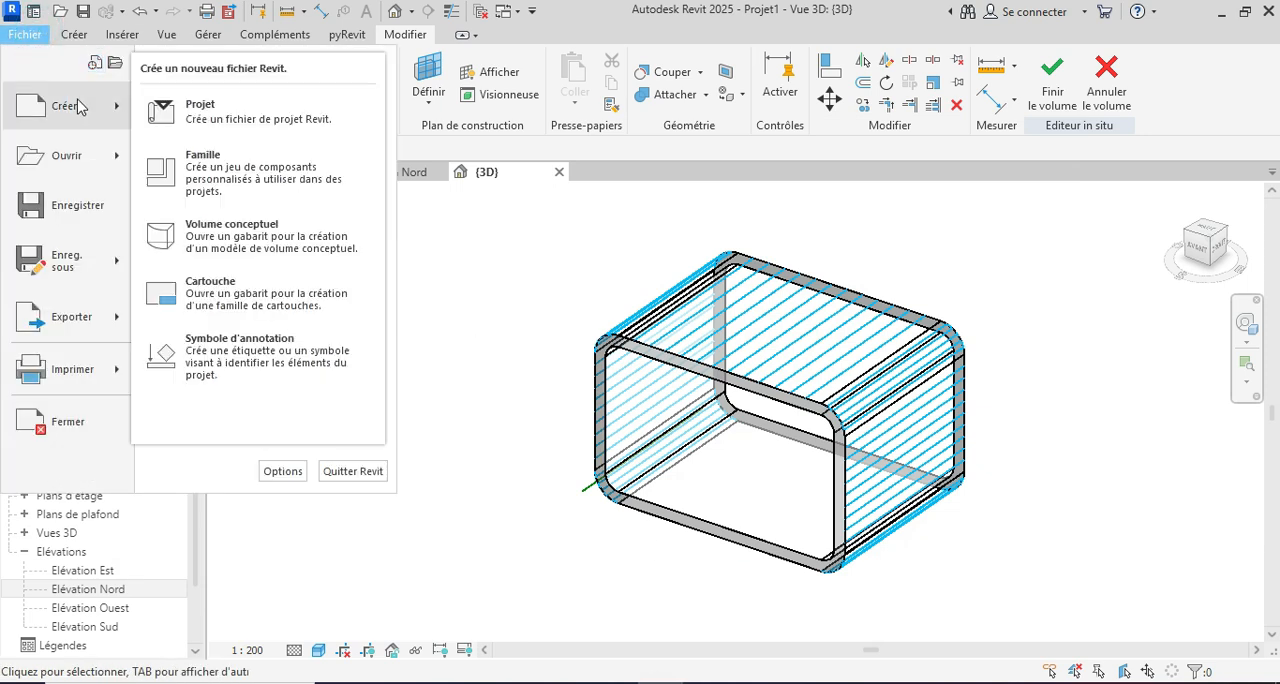
left_click(207, 176)
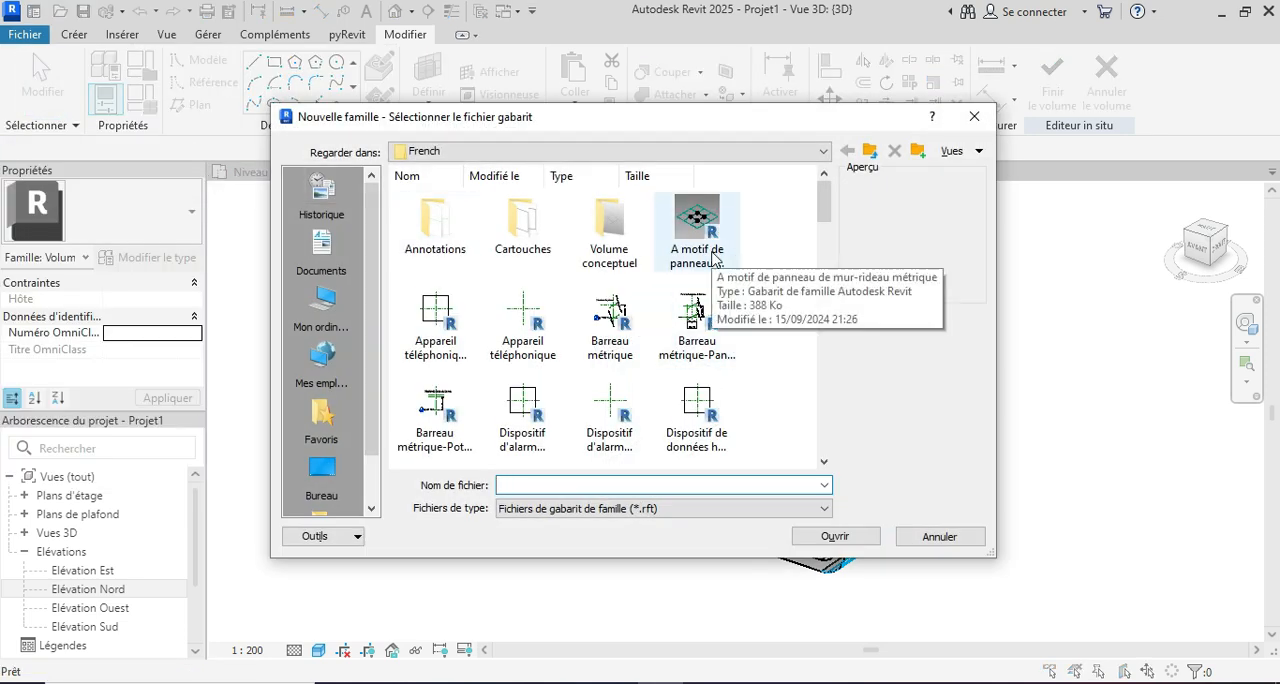
left_click(713, 257)
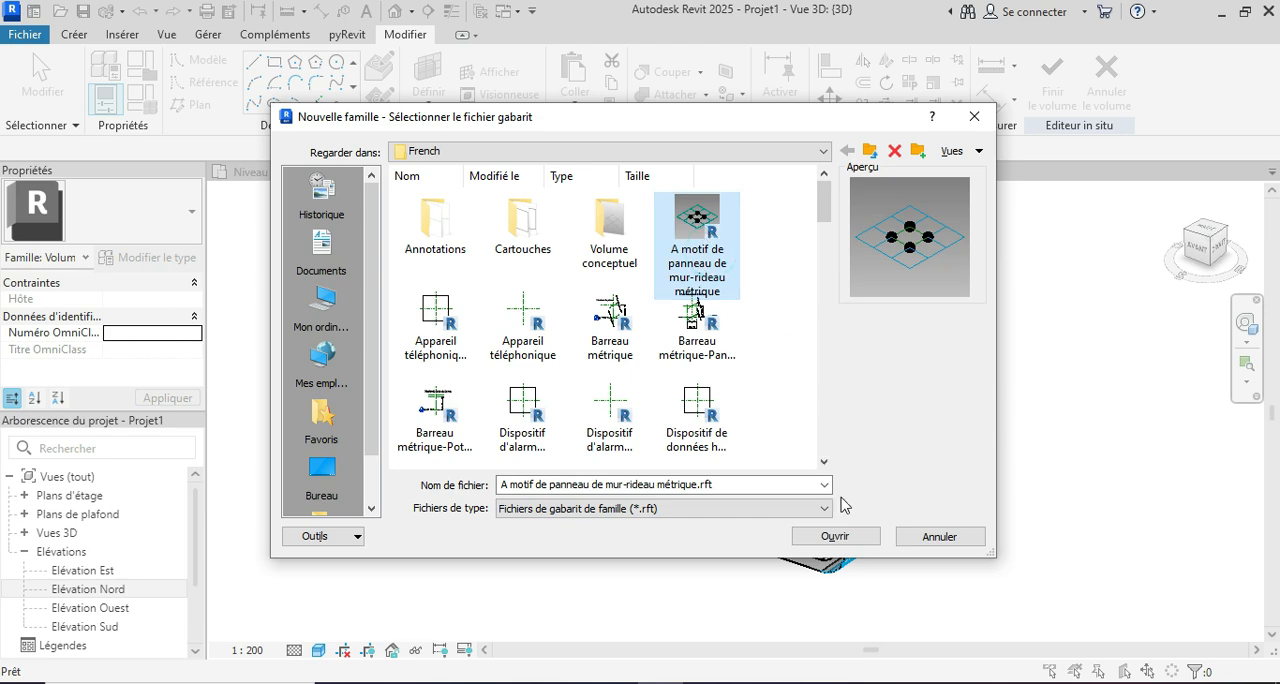
left_click(835, 536)
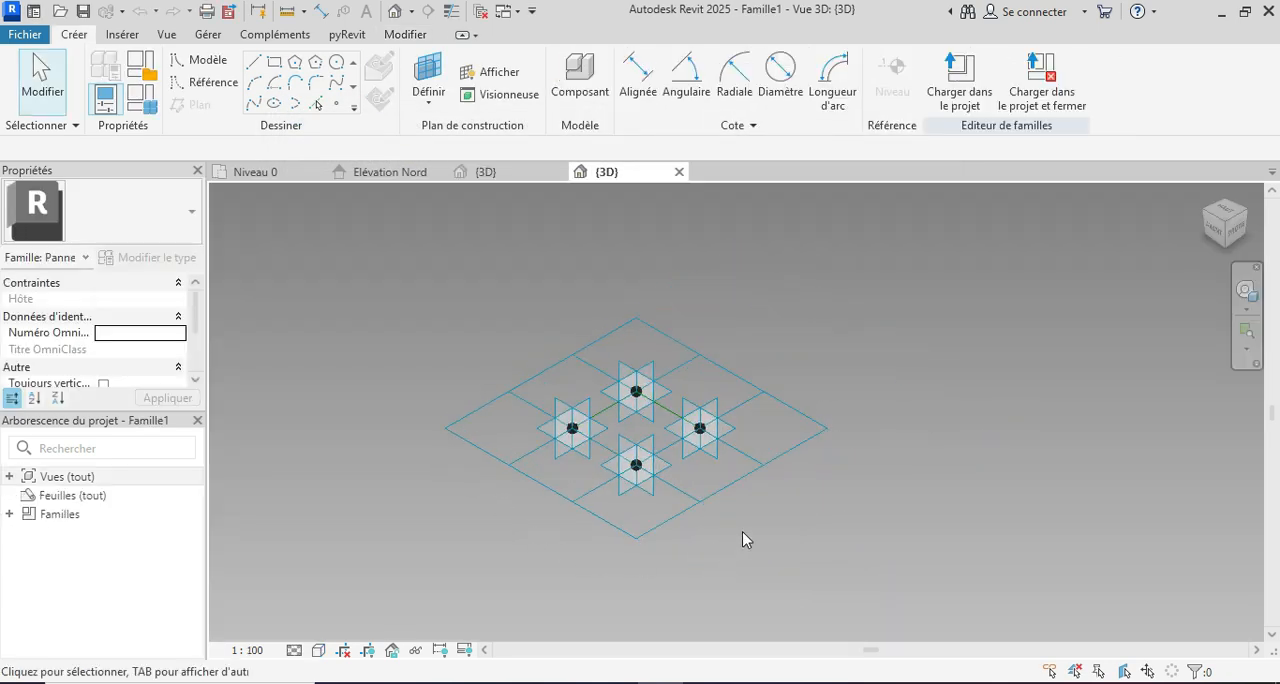
Step: Set the rectangular tile pattern grid's horizontal spacing to 100 mm and its vertical spacing to 2400 mm
middle_click_drag(820, 451, 809, 506, "shift")
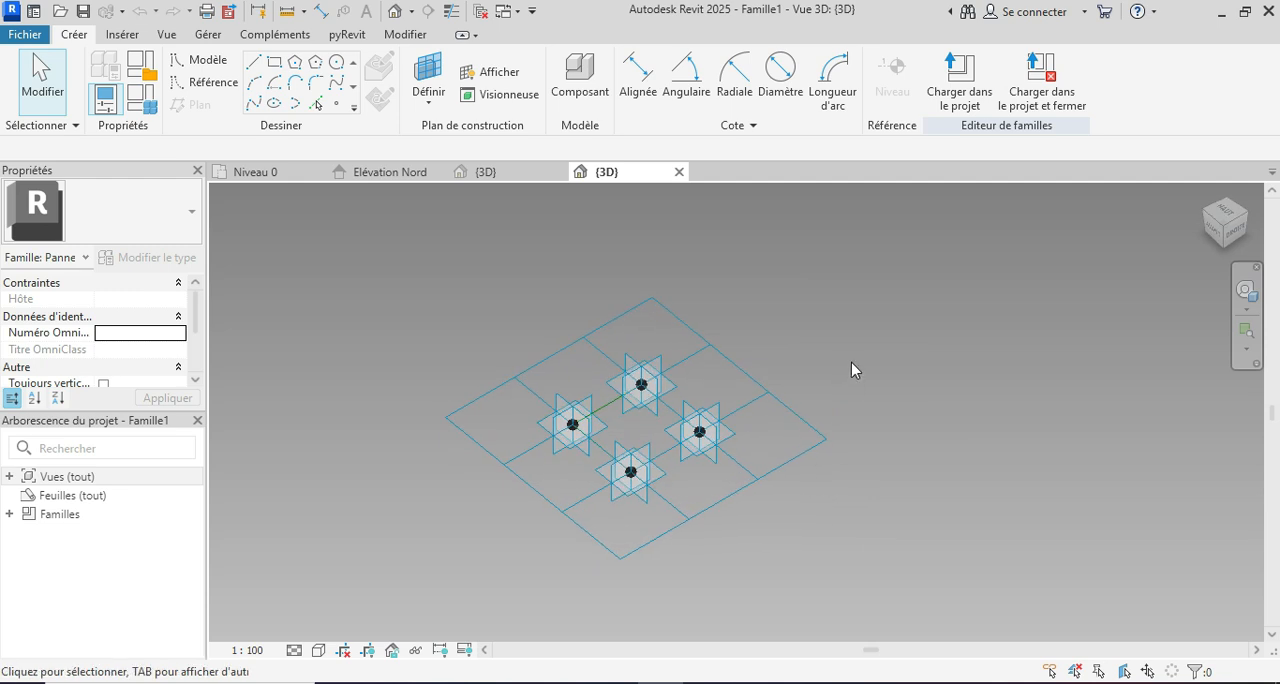
scroll(851, 363, "up", 1)
left_click(582, 313)
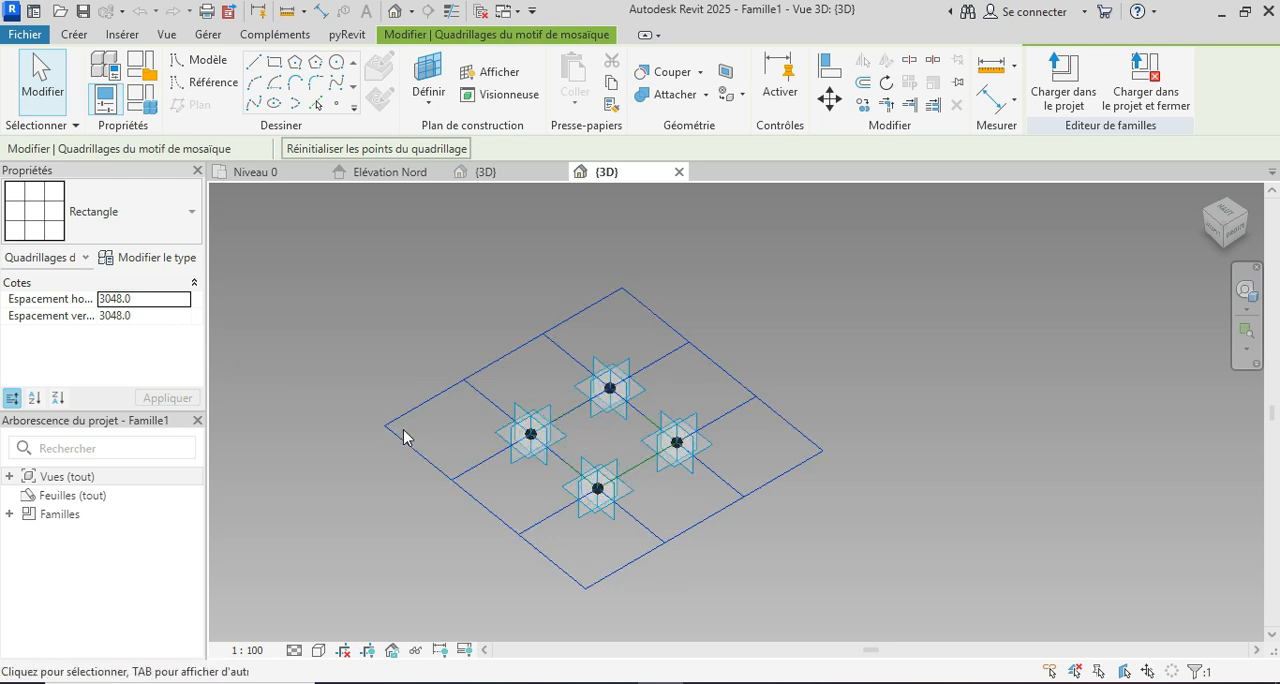
left_click(161, 305)
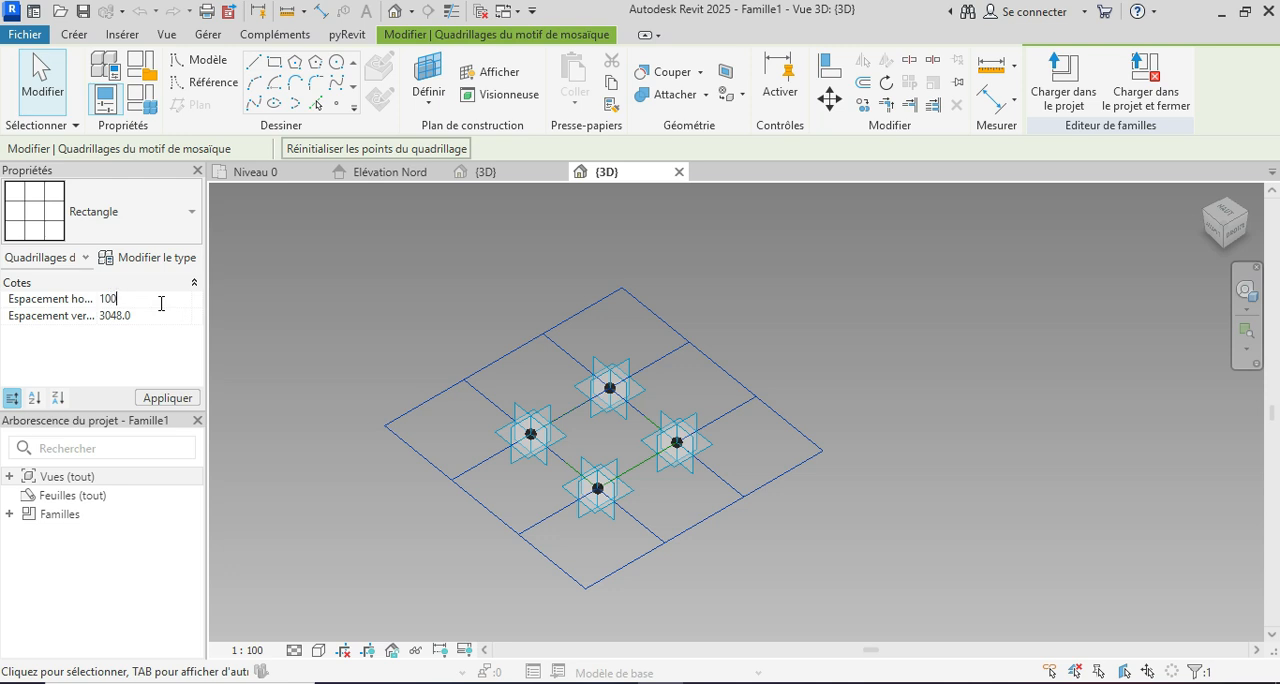
left_click(153, 314)
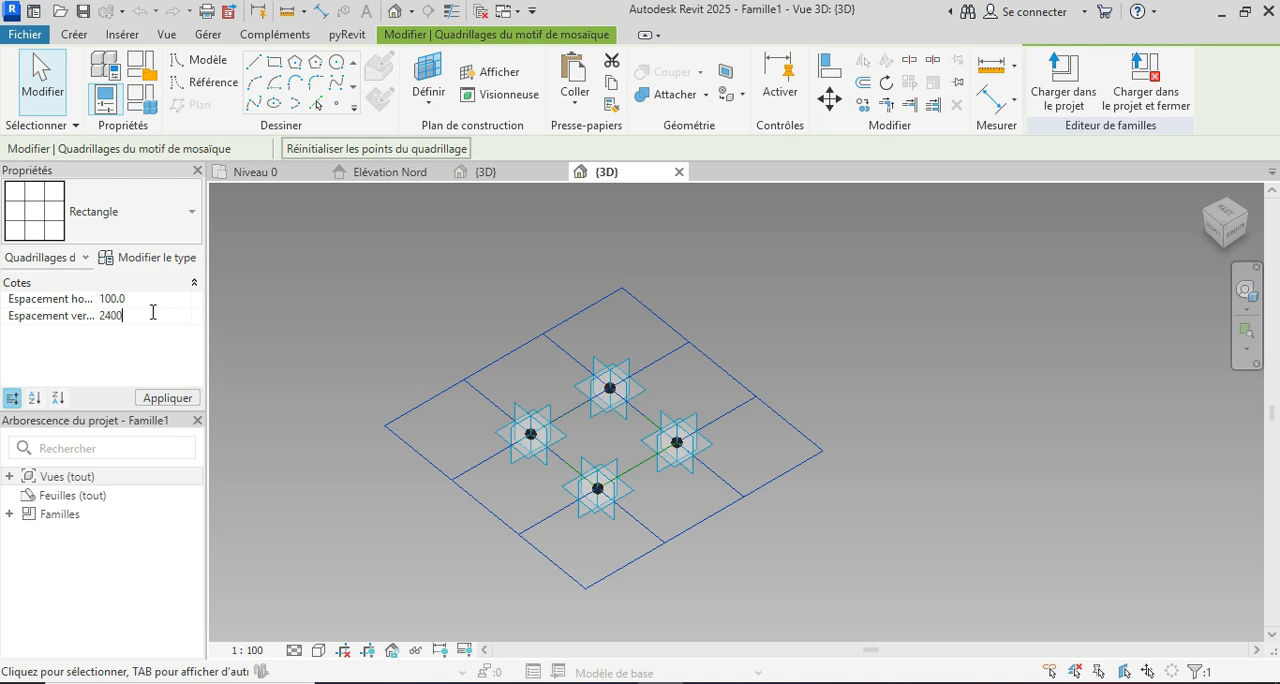
left_click(167, 398)
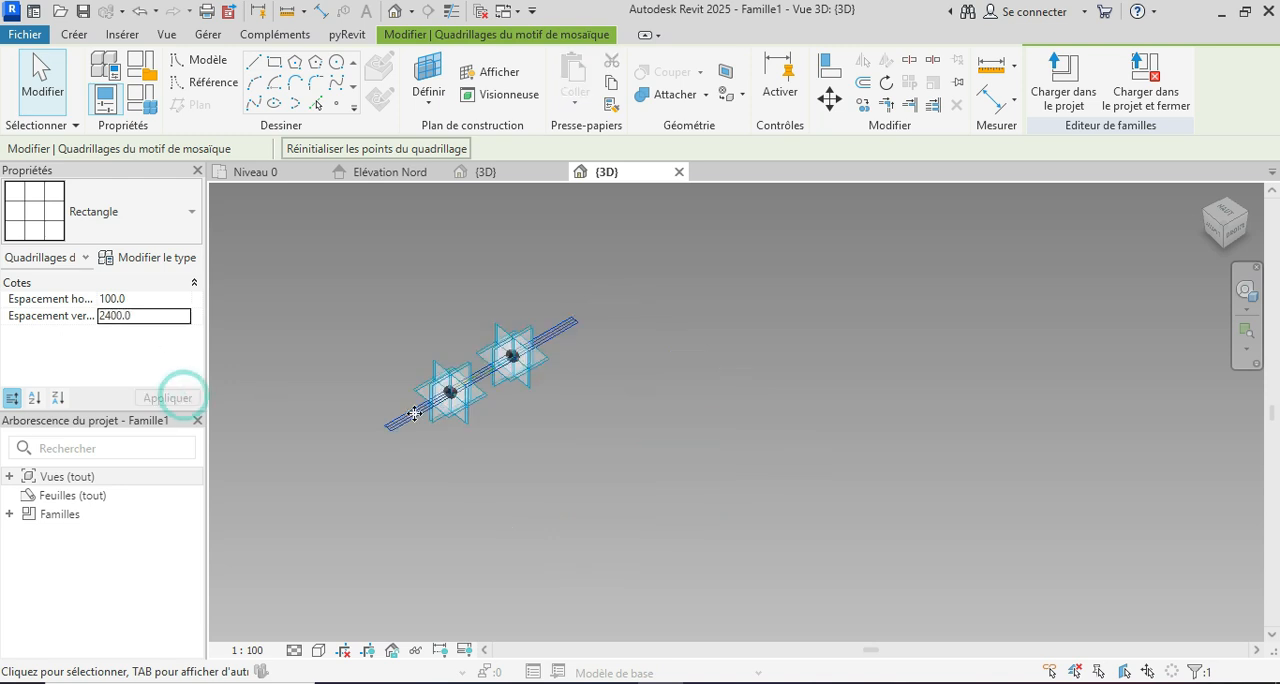
Step: Set the 3D view's scale to 1:50 and clear the grid selection
scroll(530, 362, "up", 5)
scroll(599, 443, "up", 4)
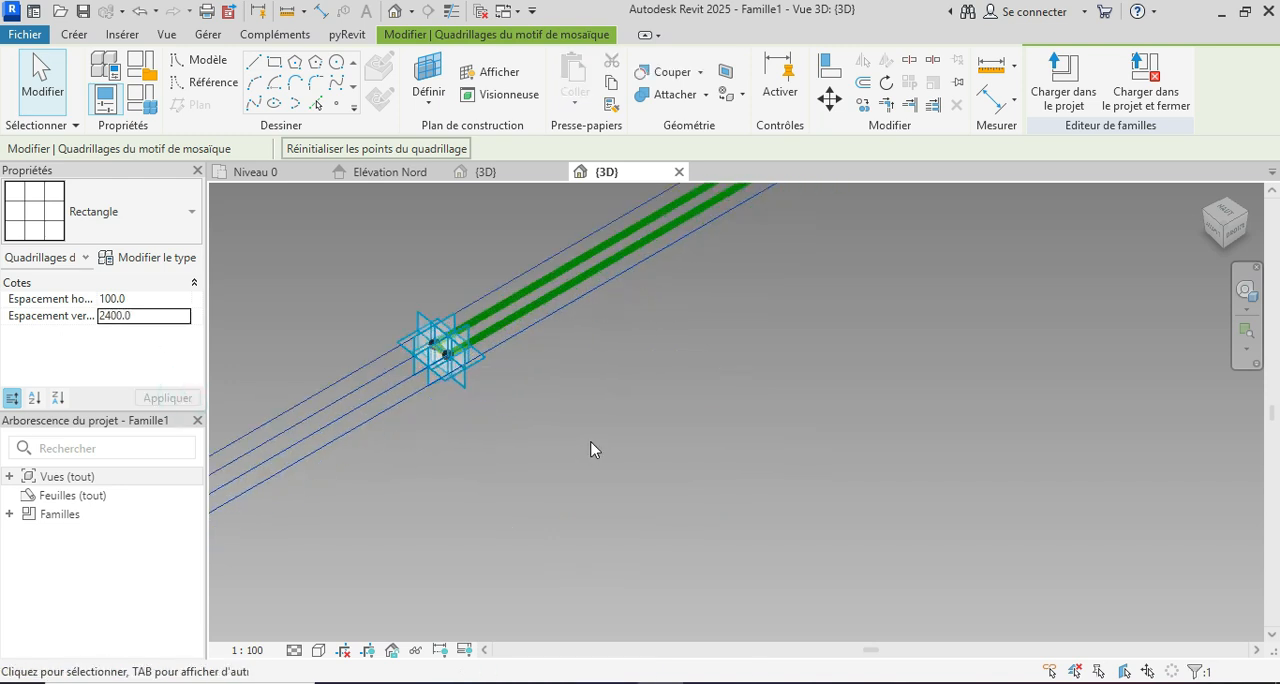
left_click(247, 650)
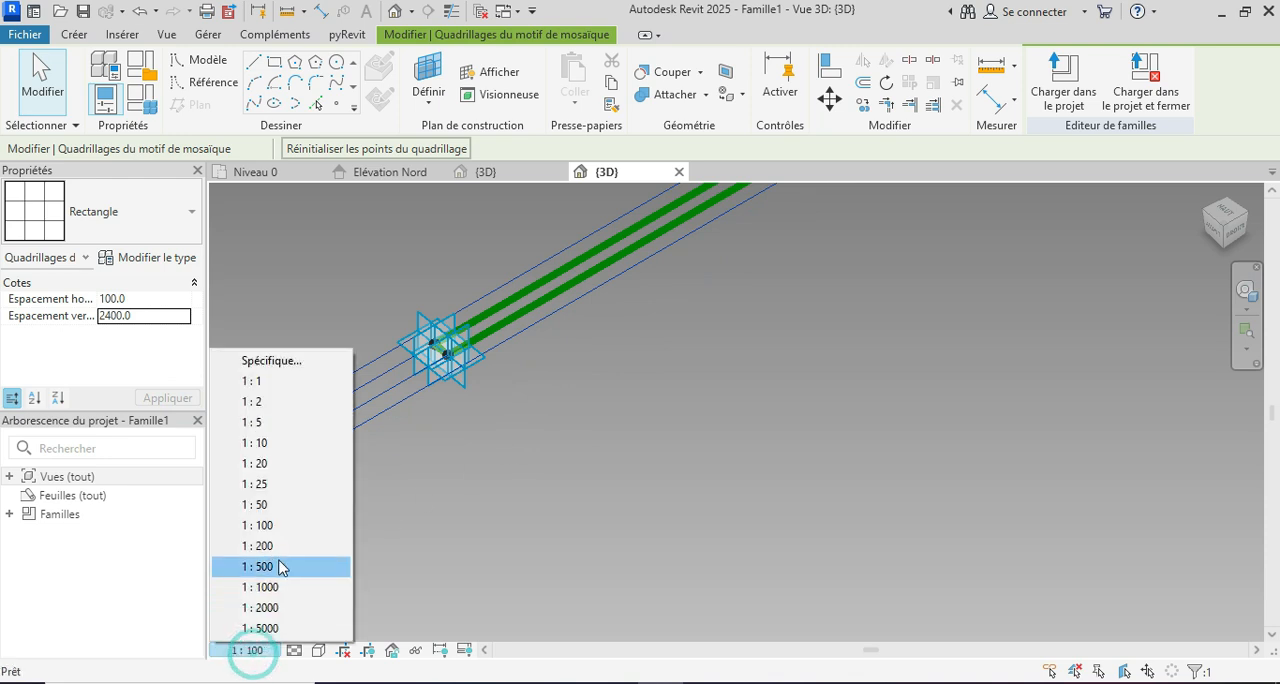
left_click(279, 505)
left_click(371, 503)
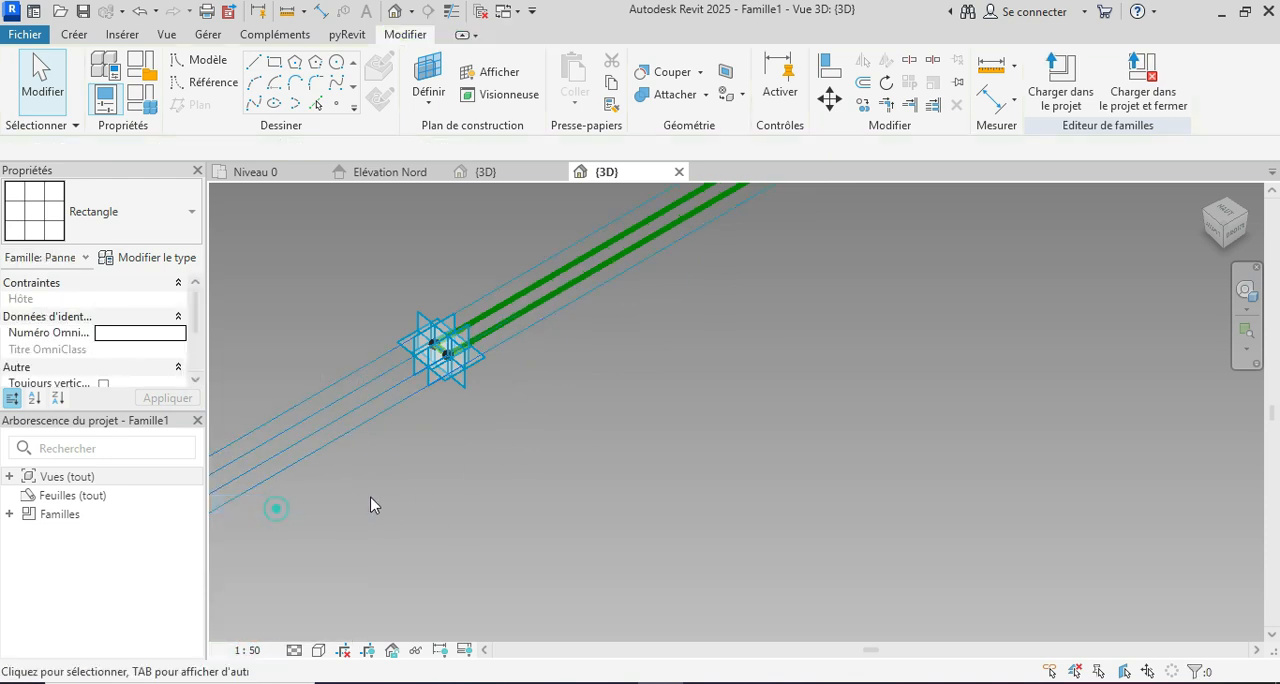
scroll(457, 526, "down", 3)
scroll(486, 443, "up", 2)
scroll(569, 364, "up", 2)
scroll(569, 364, "up", 1)
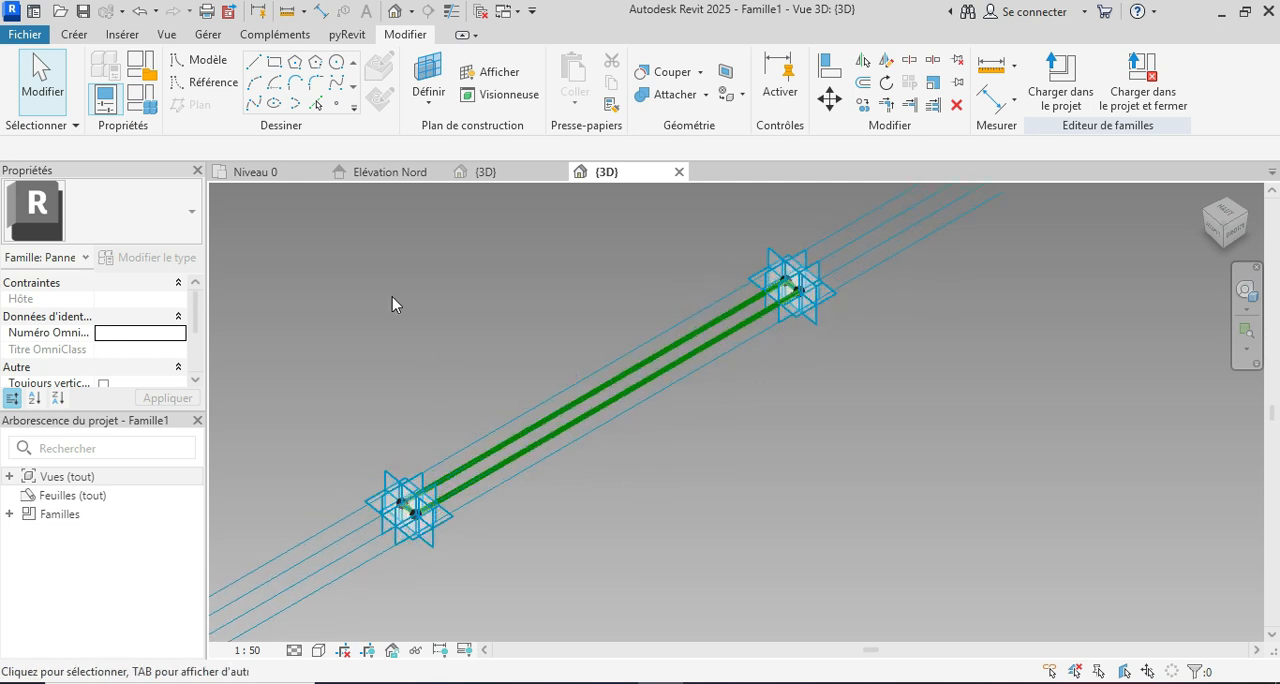
Step: Place a reference point near the middle of one of the two long reference lines
left_click(337, 106)
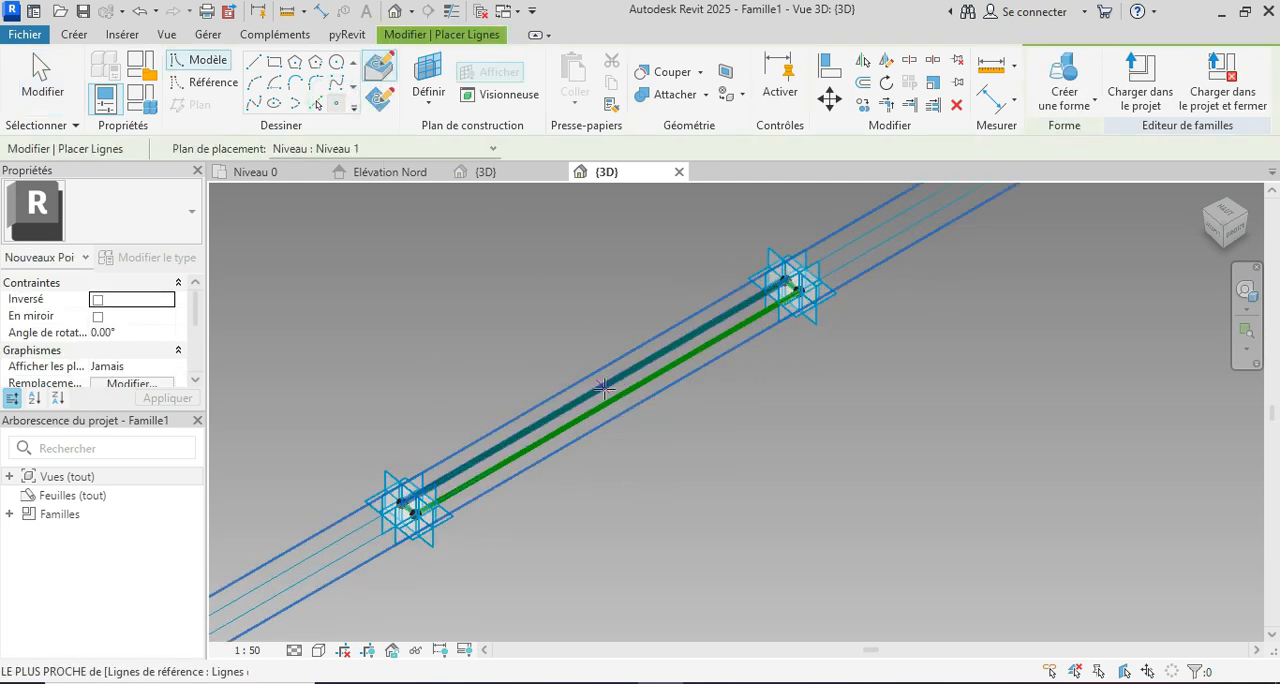
scroll(703, 416, "down", 2)
key("Escape")
key("Escape")
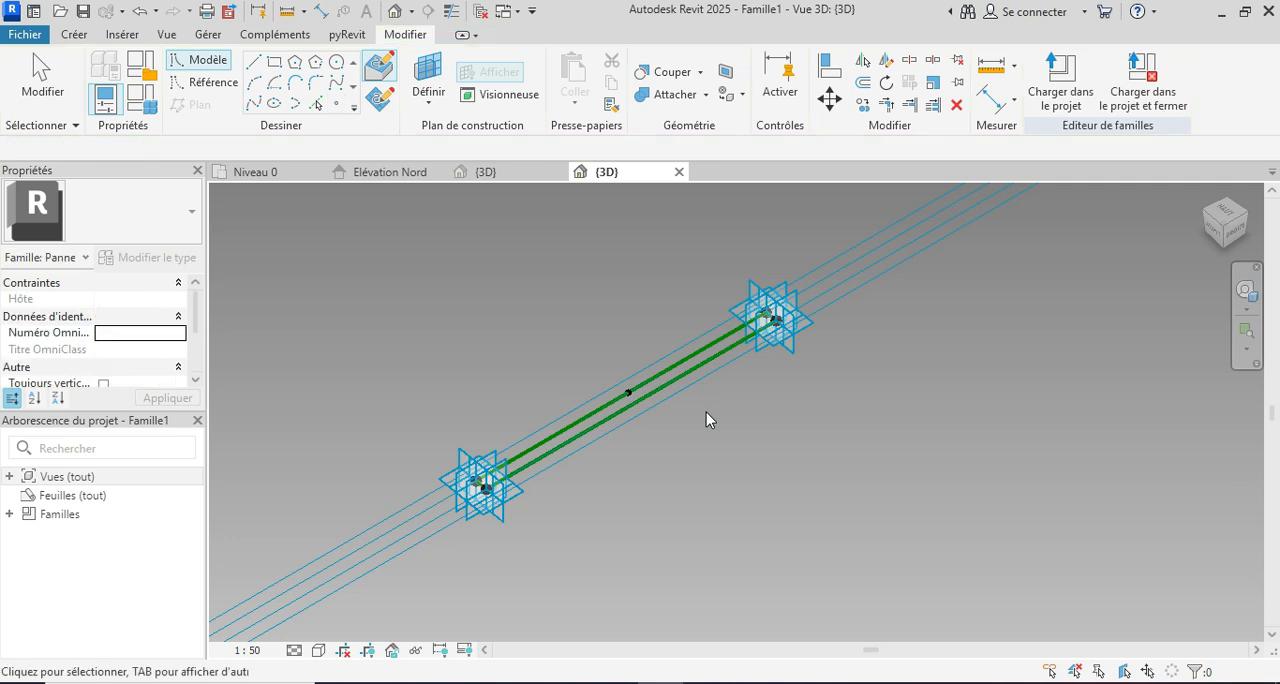
Step: Sketch a rectangle about 55 by 45 mm on the new reference point's own perpendicular work plane, starting at the point
middle_click_drag(697, 504, 665, 543, "shift")
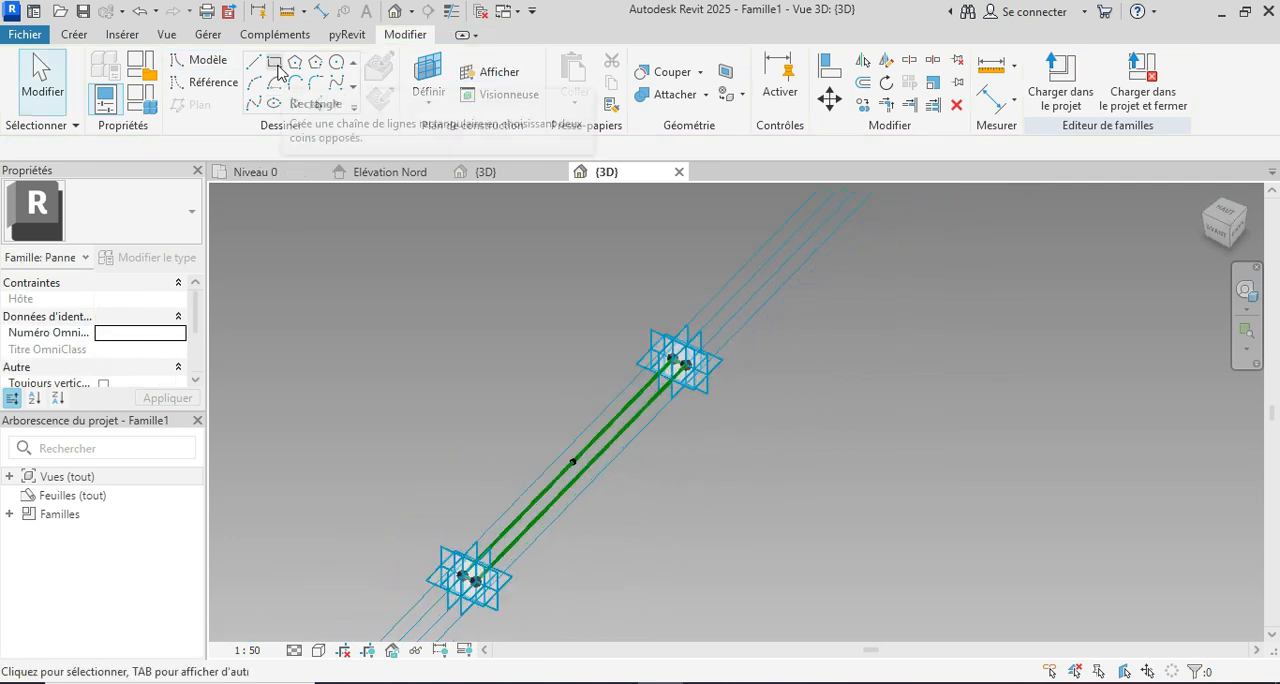
left_click(279, 68)
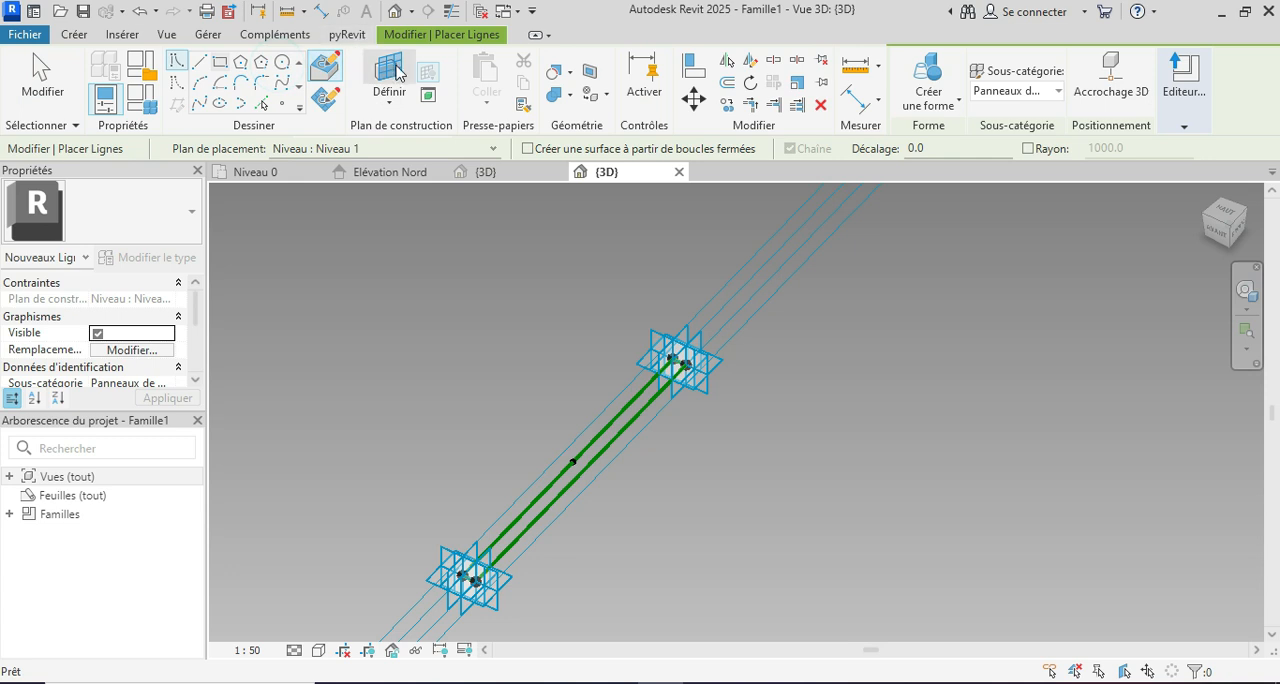
left_click(387, 70)
scroll(575, 462, "up", 3)
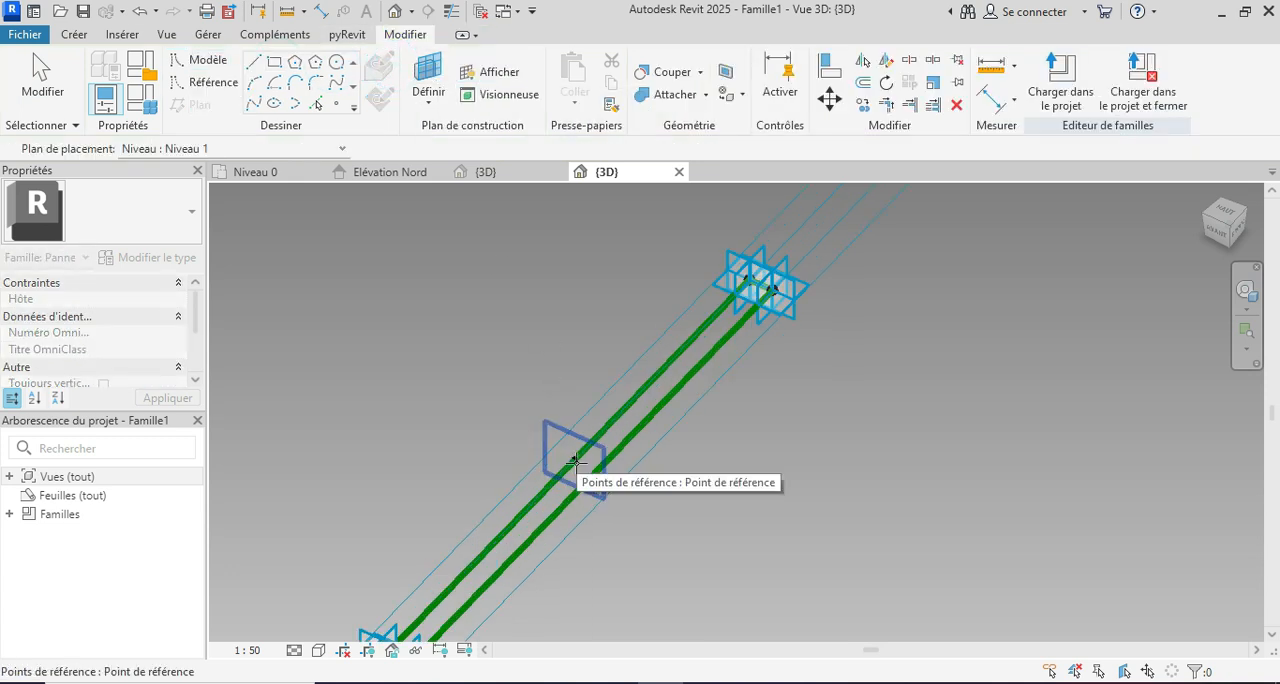
left_click(575, 462)
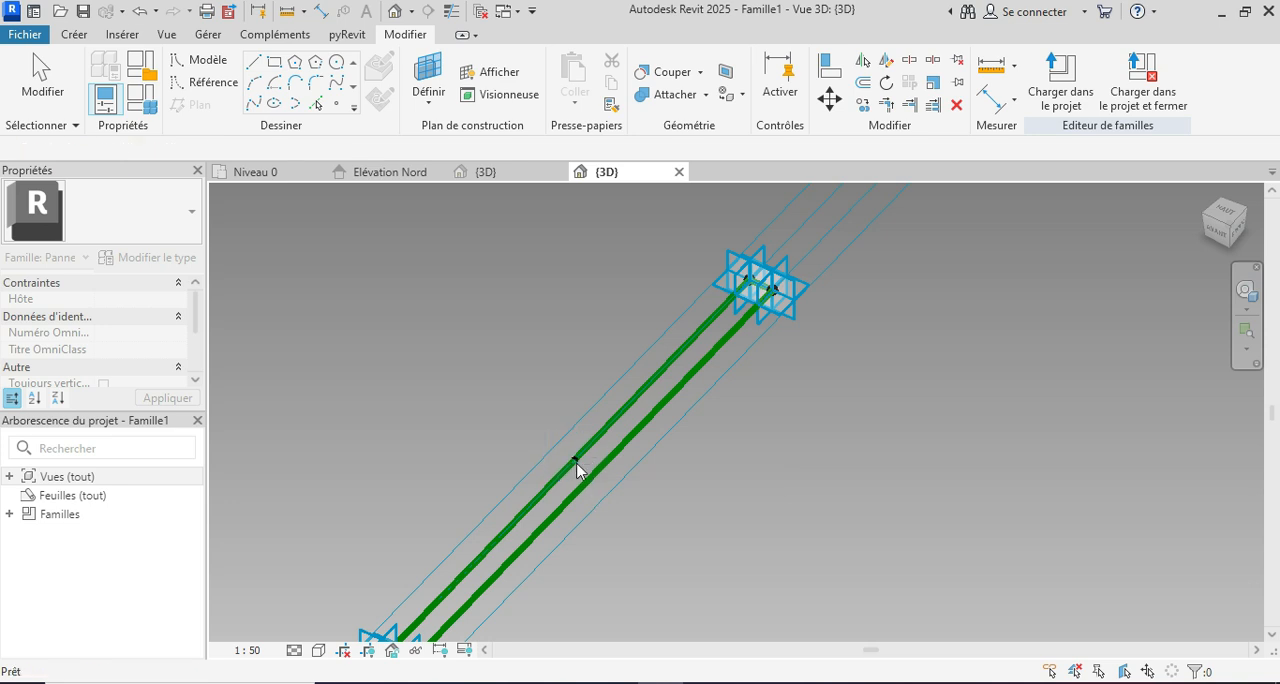
scroll(573, 460, "up", 4)
left_click(574, 458)
left_click(614, 506)
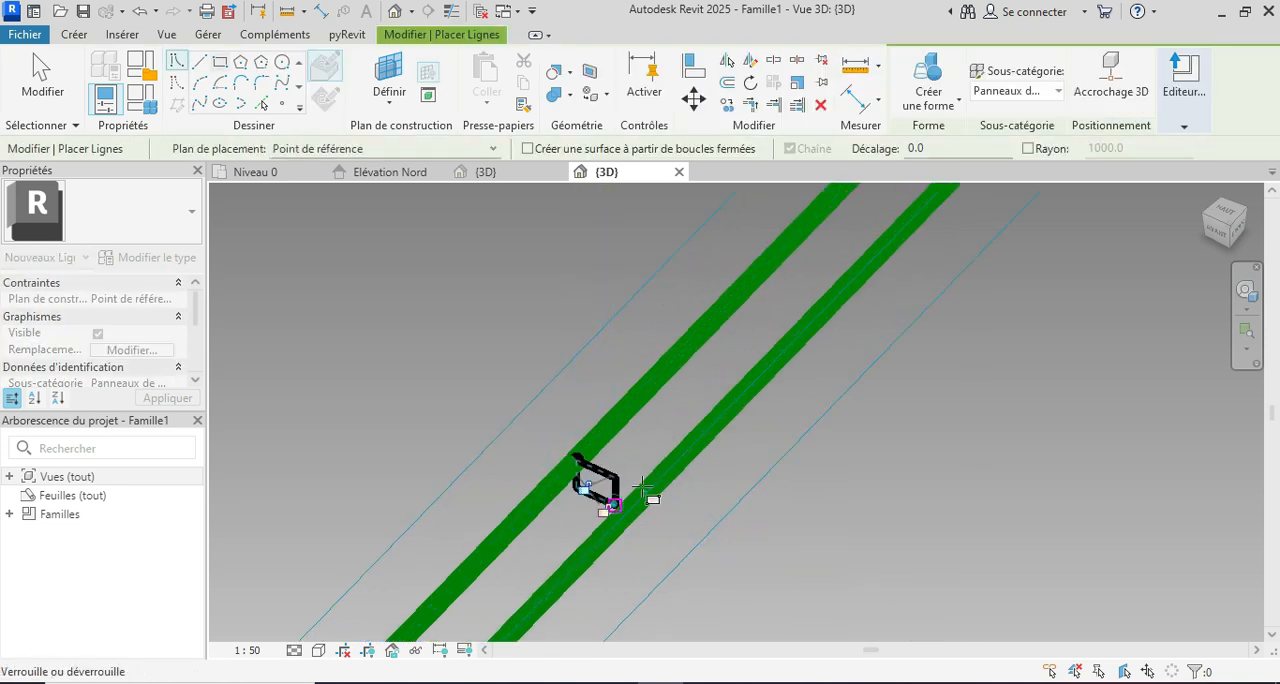
scroll(740, 460, "down", 3)
key("Escape")
key("Escape")
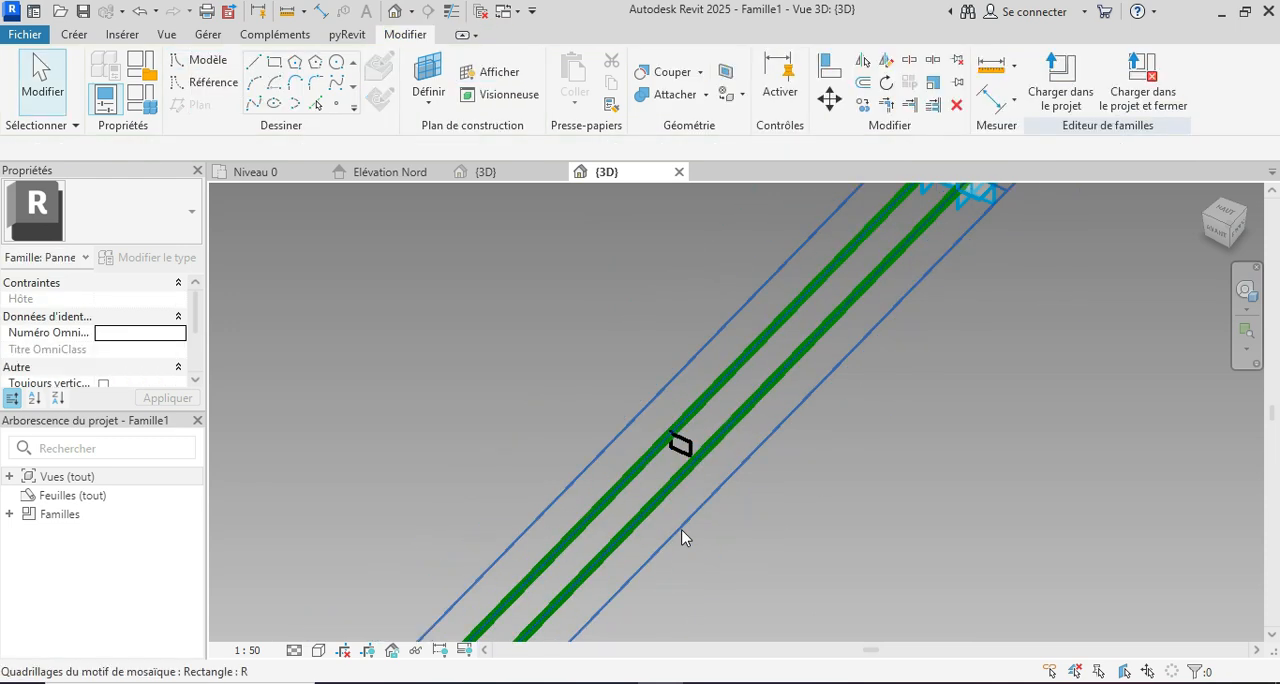
Step: Set the rectangular profile's width to 50 mm by repositioning its outer vertical side
middle_click_drag(684, 530, 711, 531, "shift")
scroll(837, 388, "down", 2)
scroll(714, 529, "up", 4)
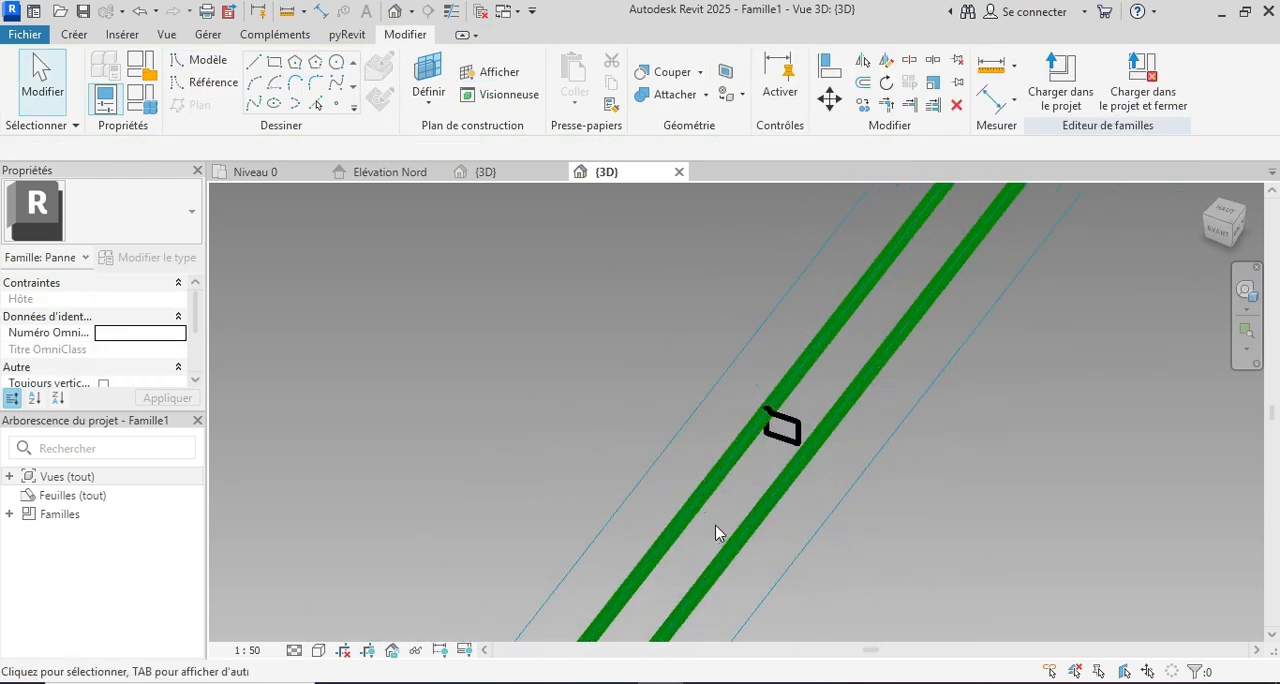
key("Tab")
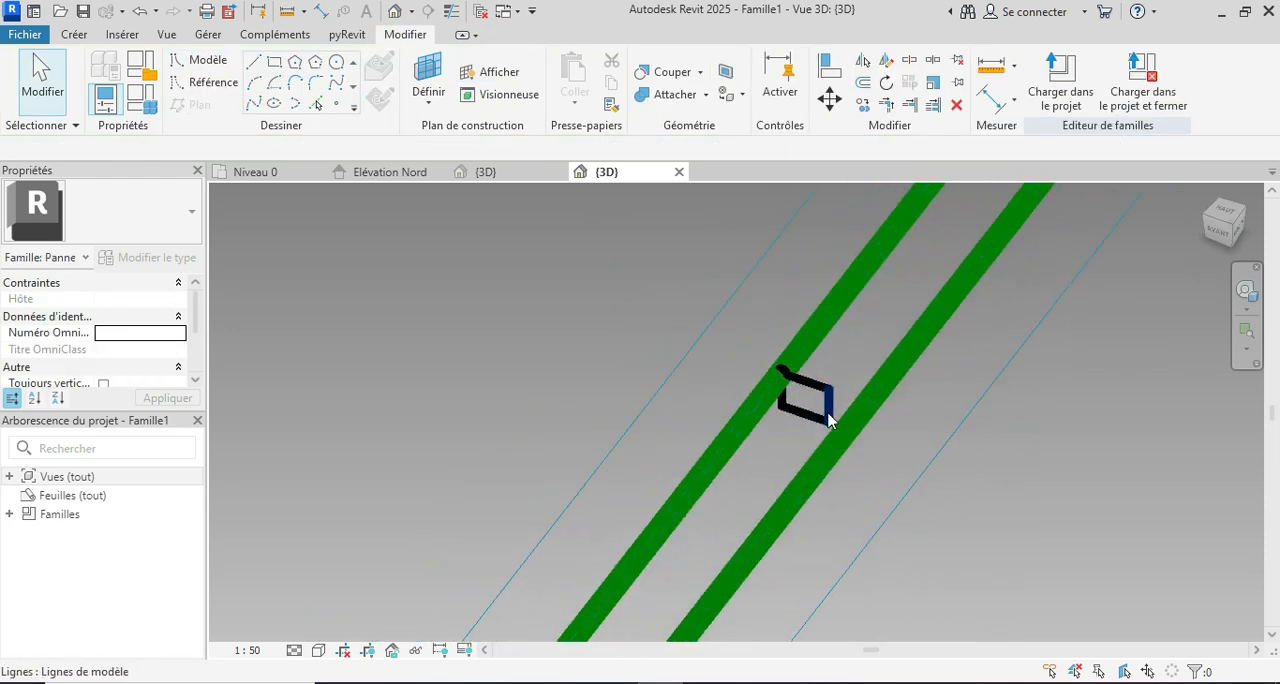
left_click(828, 420)
left_click(808, 438)
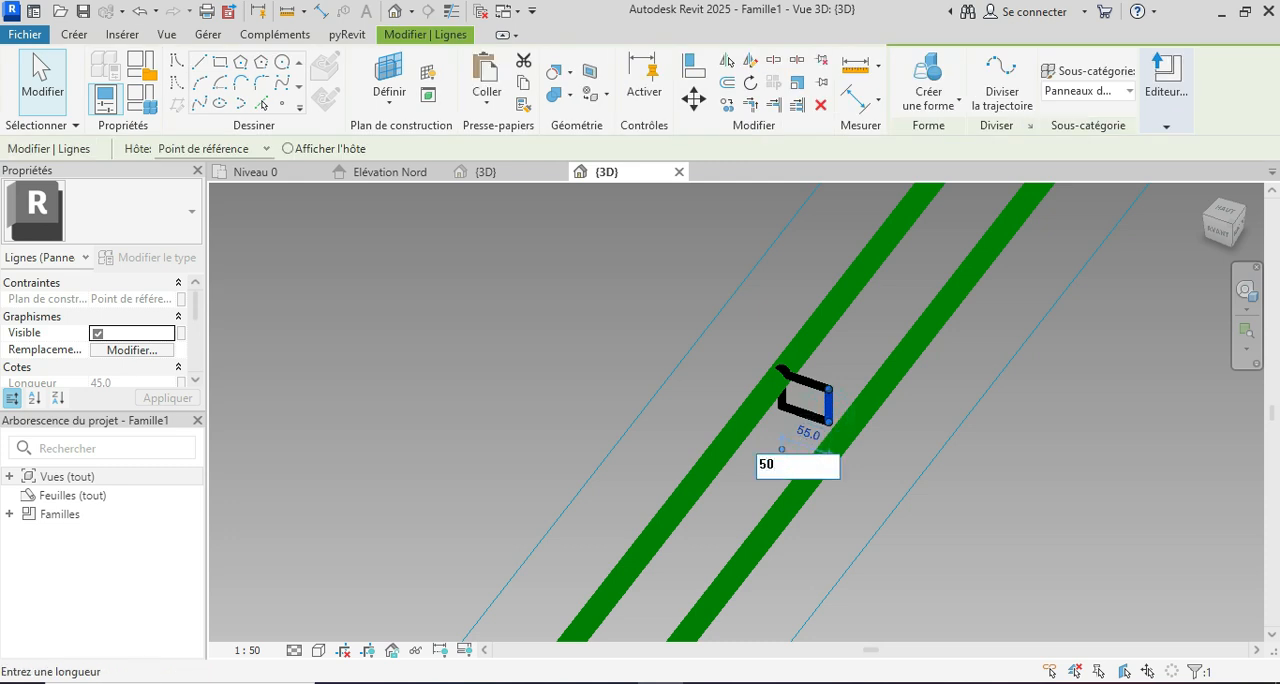
key("Return")
Step: Set the rectangular profile's height to 30 mm by repositioning its lower side, and deselect it
left_click(801, 410)
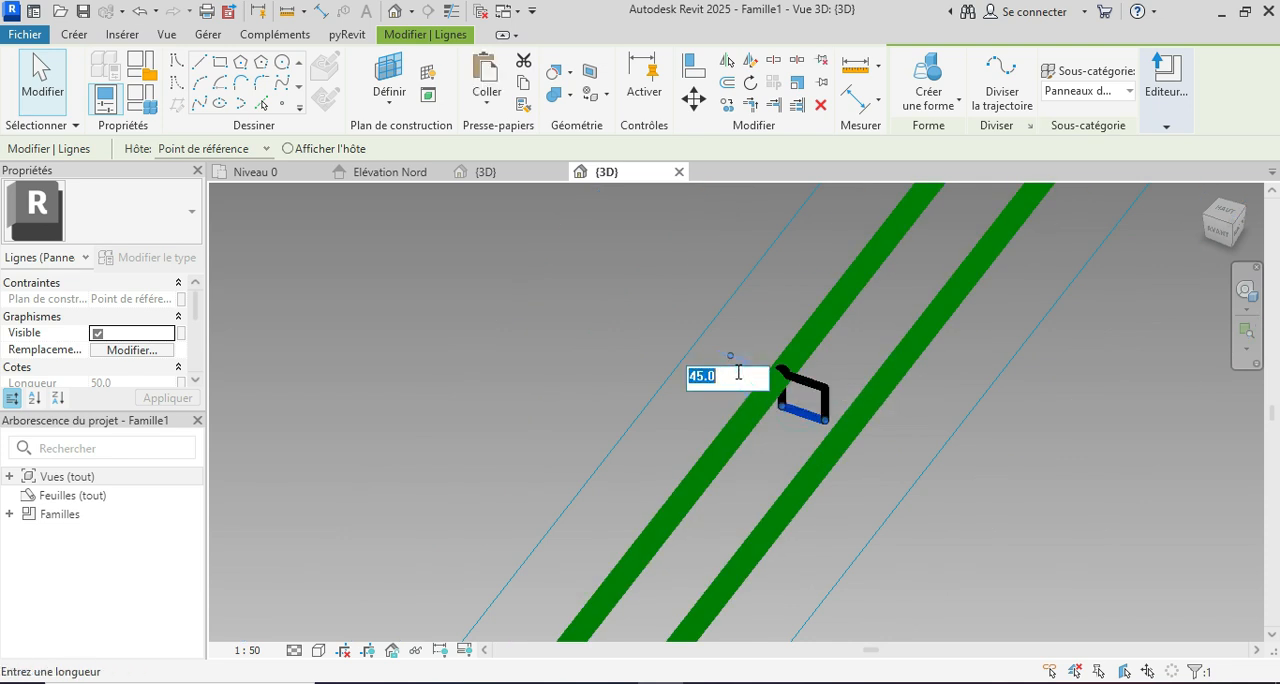
left_click(740, 378)
type("30")
key("Return")
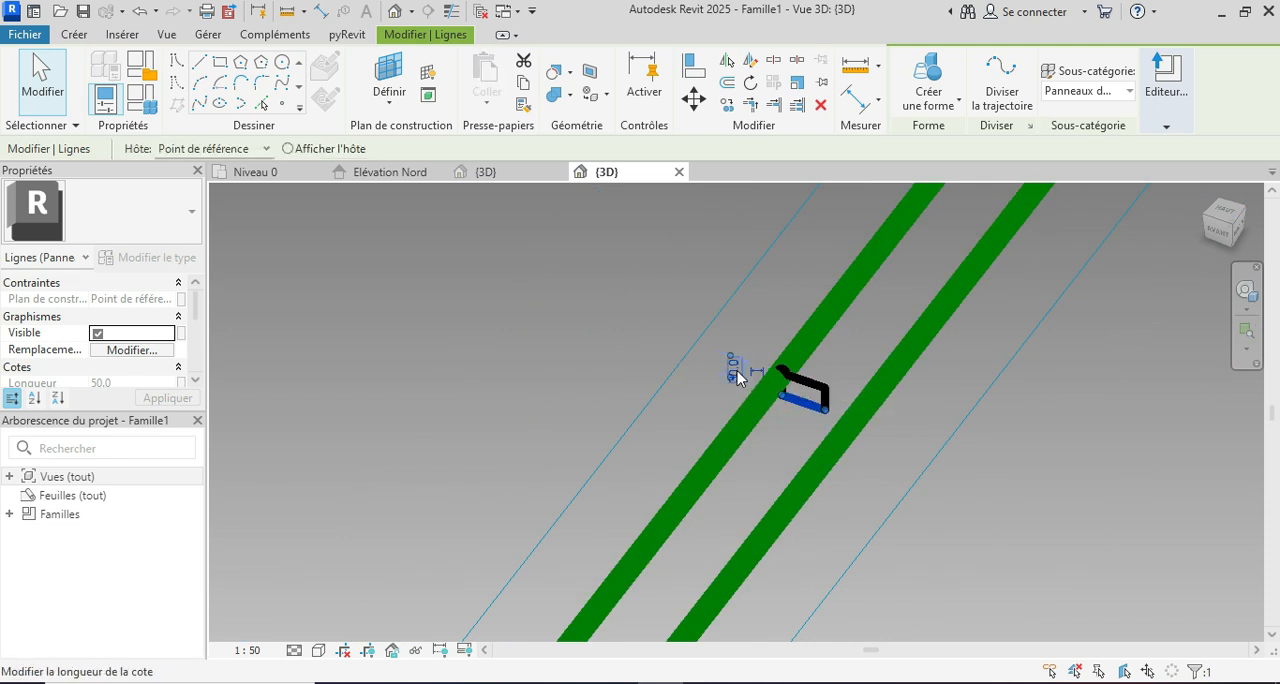
left_click(771, 281)
scroll(790, 460, "down", 3)
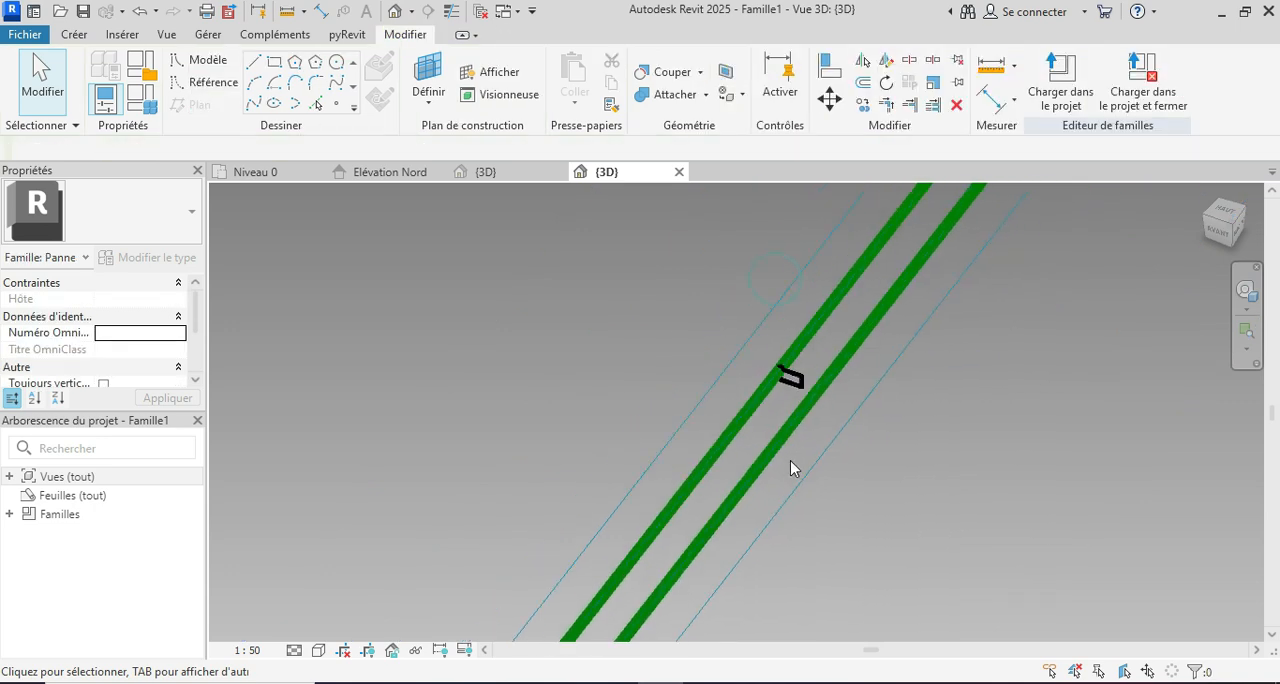
Step: Create a solid slat form by sweeping the rectangular profile along the long reference line that hosts the point
key("Tab")
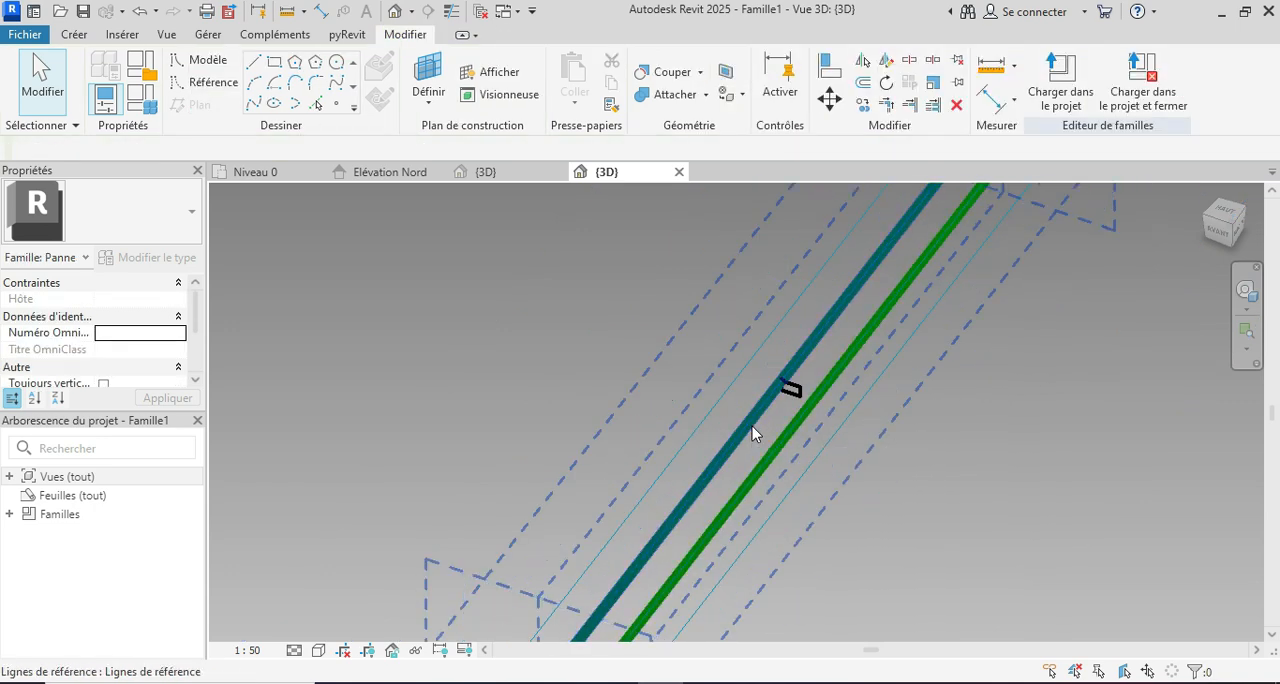
left_click(752, 426)
left_click(800, 381, "ctrl")
scroll(780, 434, "down", 3)
left_click(935, 104)
left_click(943, 131)
scroll(662, 395, "down", 2)
scroll(627, 518, "up", 5)
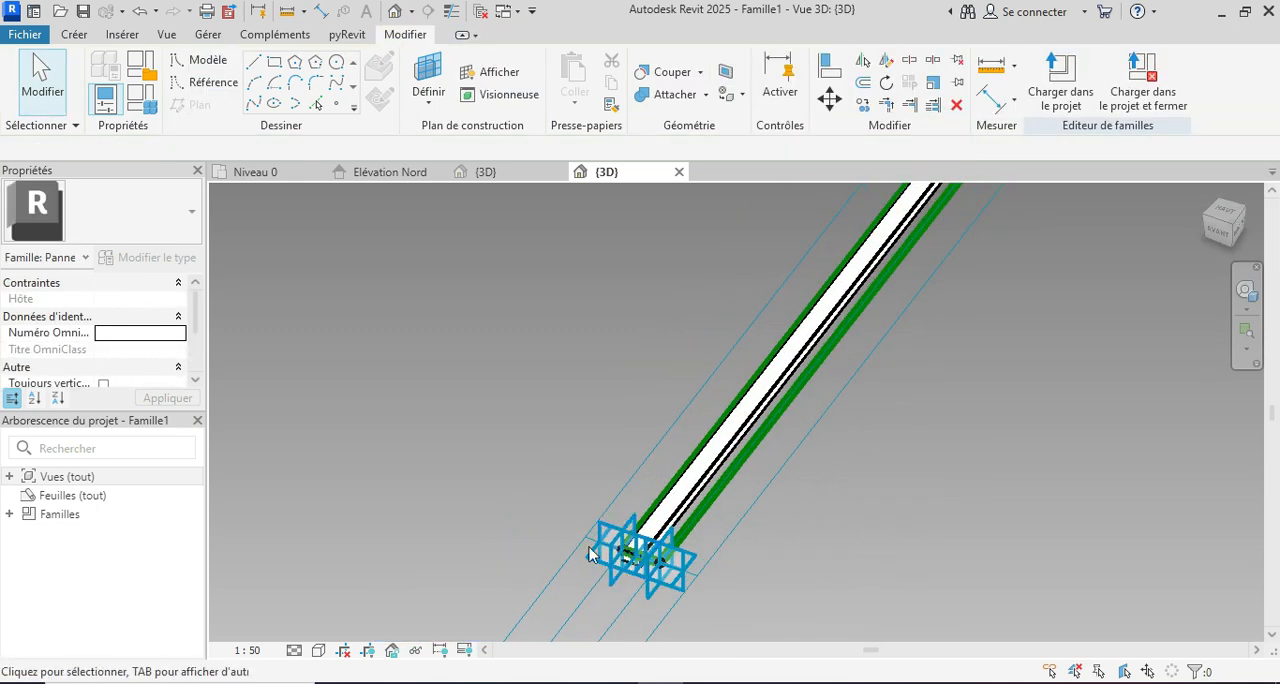
Step: Open the slat form's material setting, create a new material, and rename it with a custom name
left_click(716, 470)
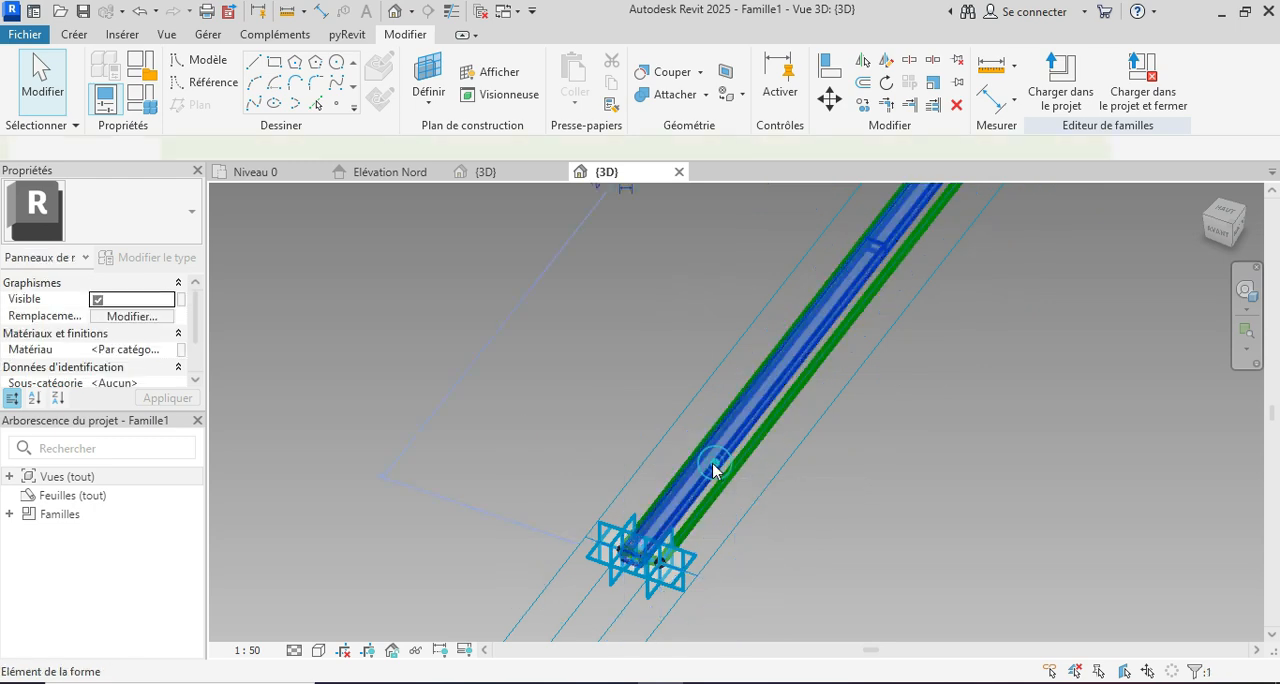
left_click(170, 351)
left_click(172, 349)
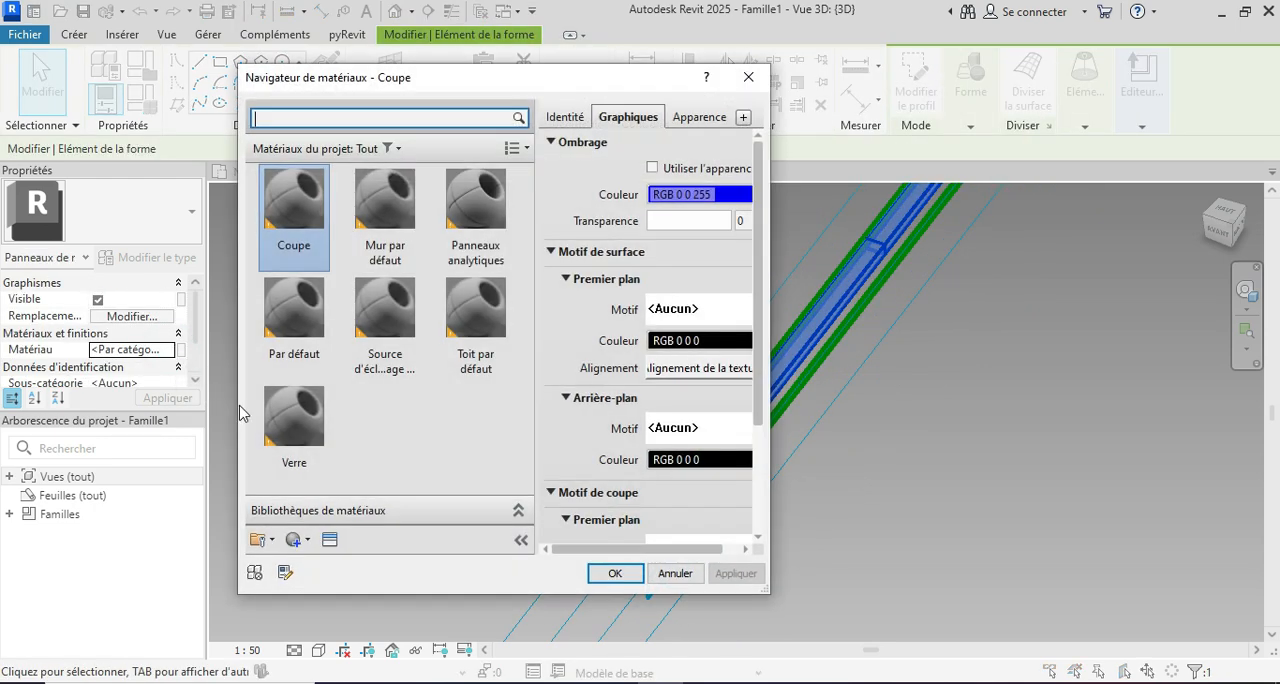
left_click(309, 540)
left_click(330, 560)
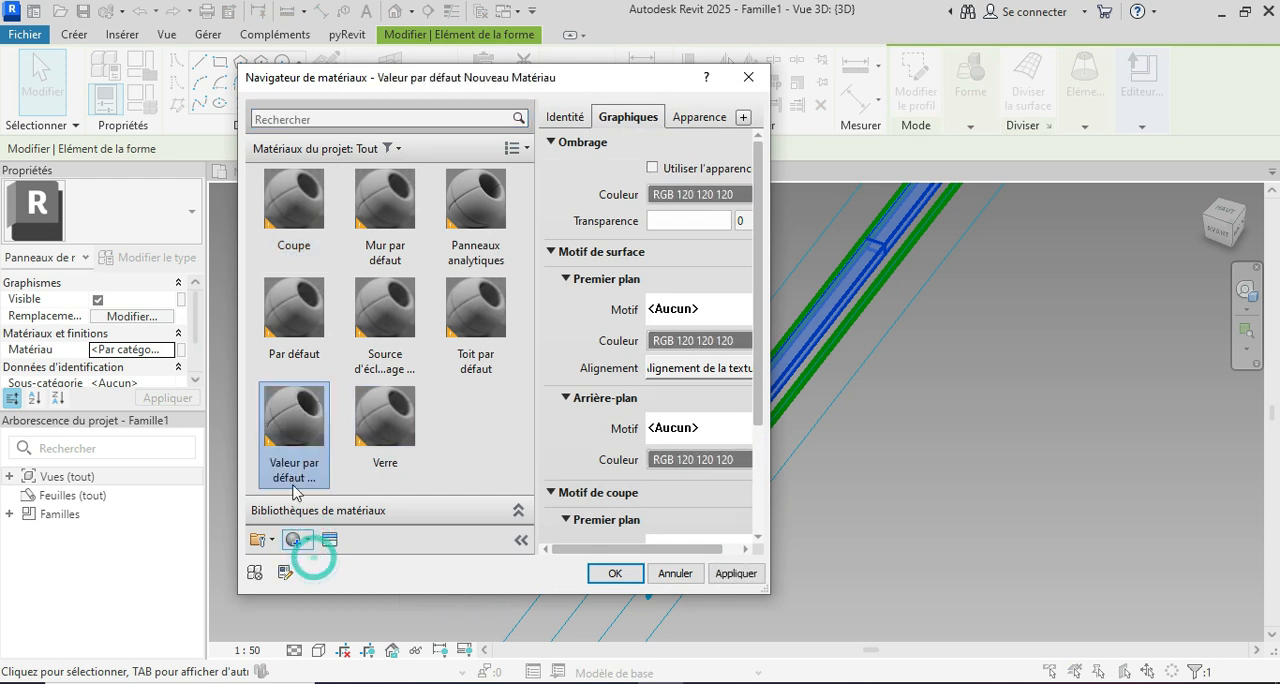
right_click(293, 476)
left_click(333, 549)
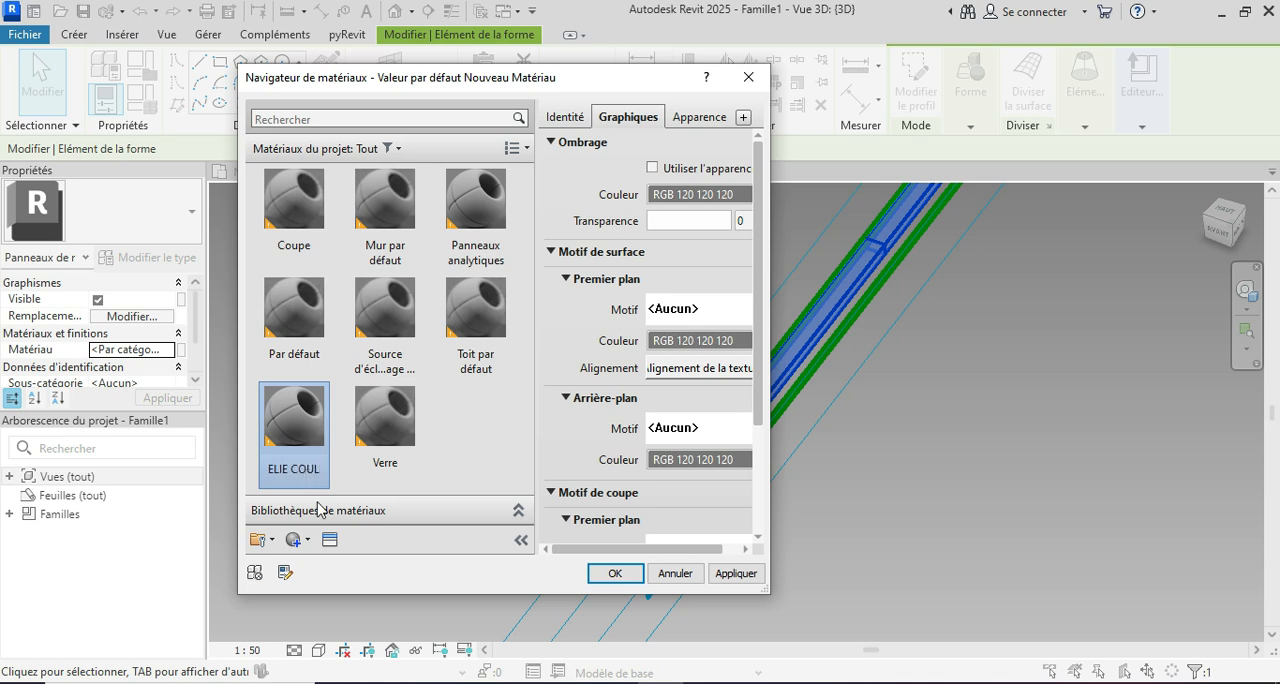
Step: Give the new material the "Chocolat clair" appearance from the wall paint library (Peinture de mur), assign it to the slat, and deselect it
left_click(334, 542)
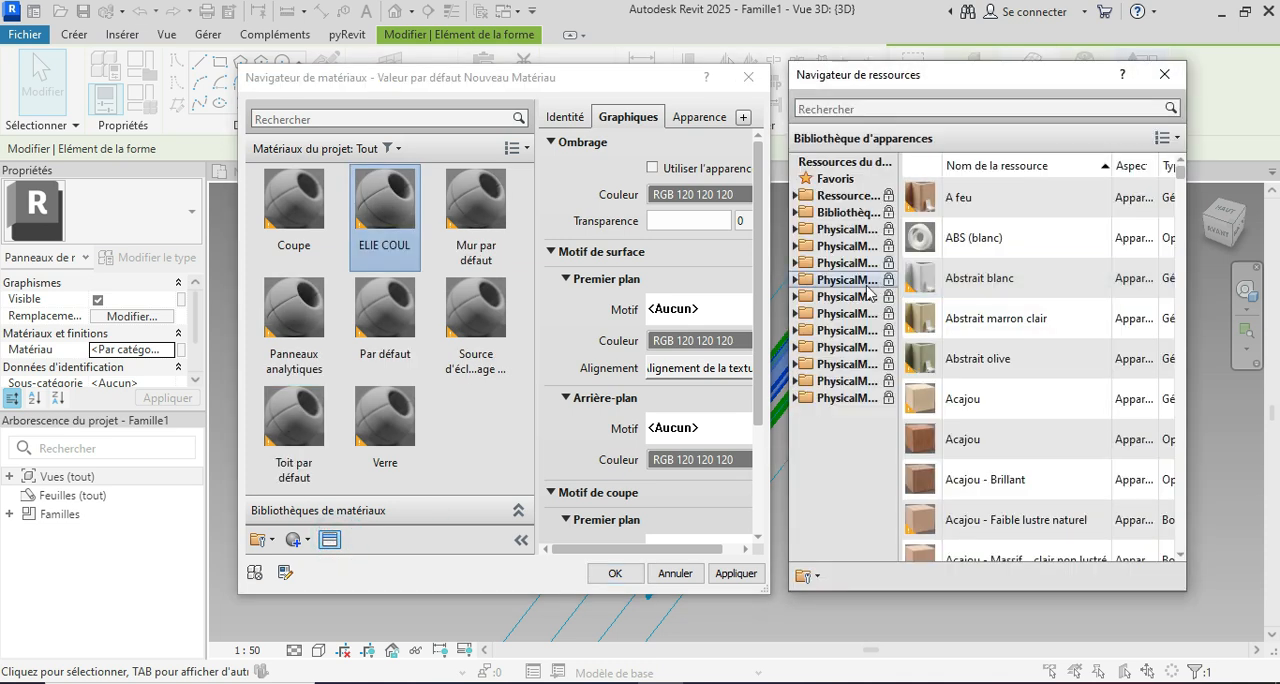
double_click(845, 212)
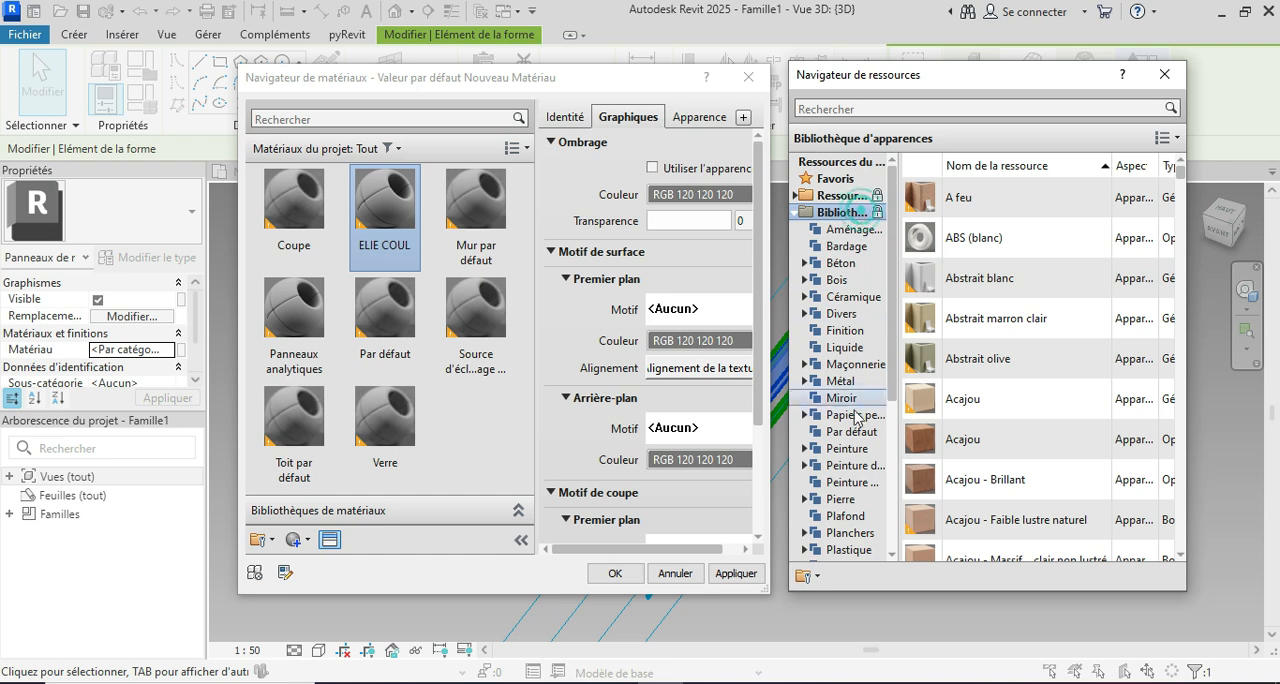
left_click(850, 465)
scroll(970, 450, "down", 6)
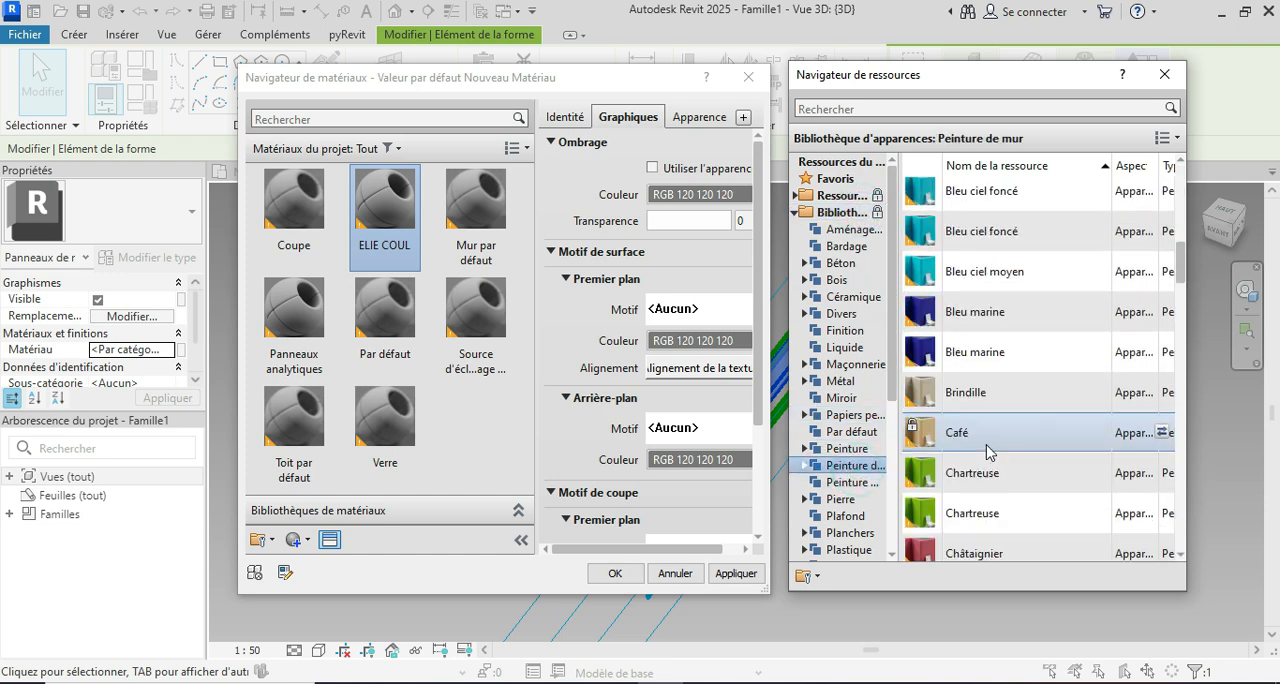
scroll(985, 427, "down", 2)
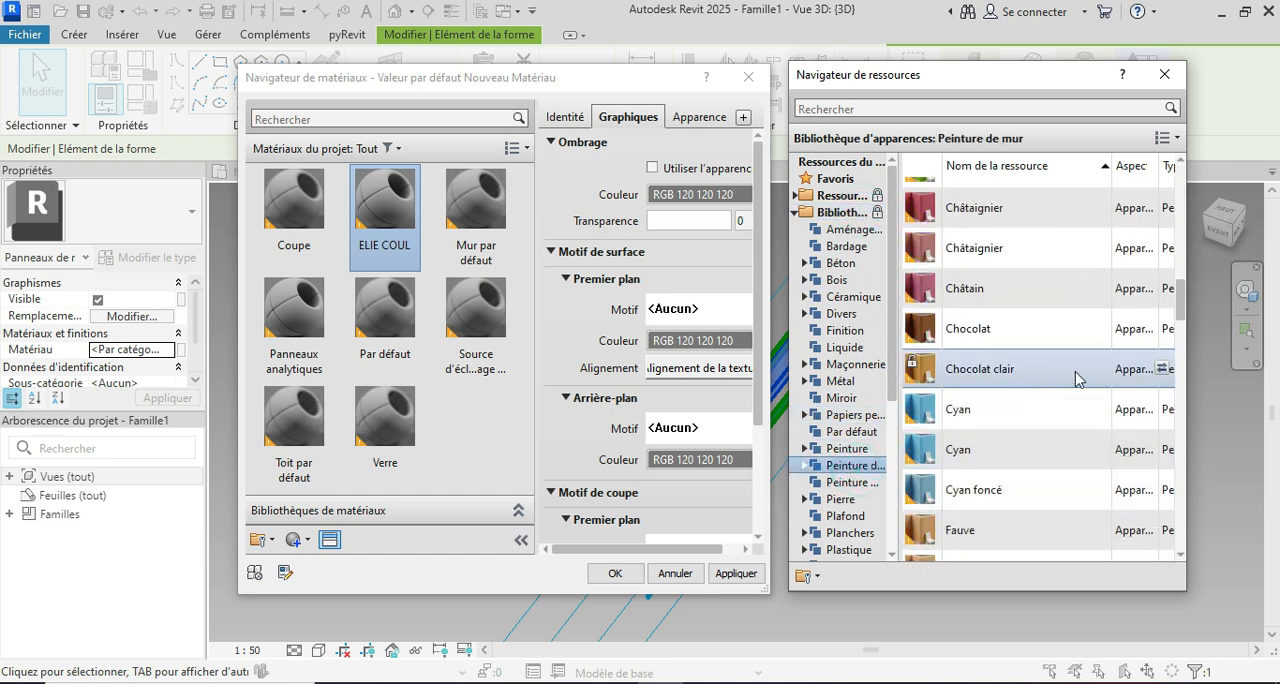
left_click(1161, 369)
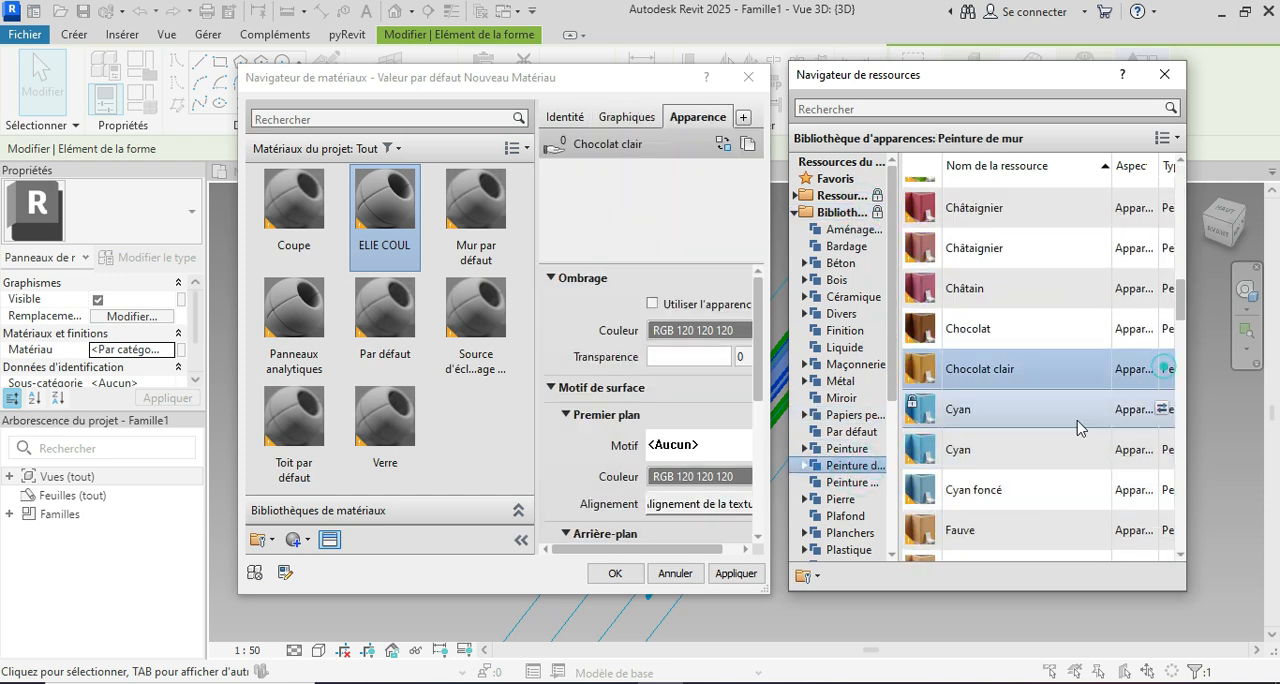
left_click(737, 572)
left_click(624, 574)
left_click(569, 437)
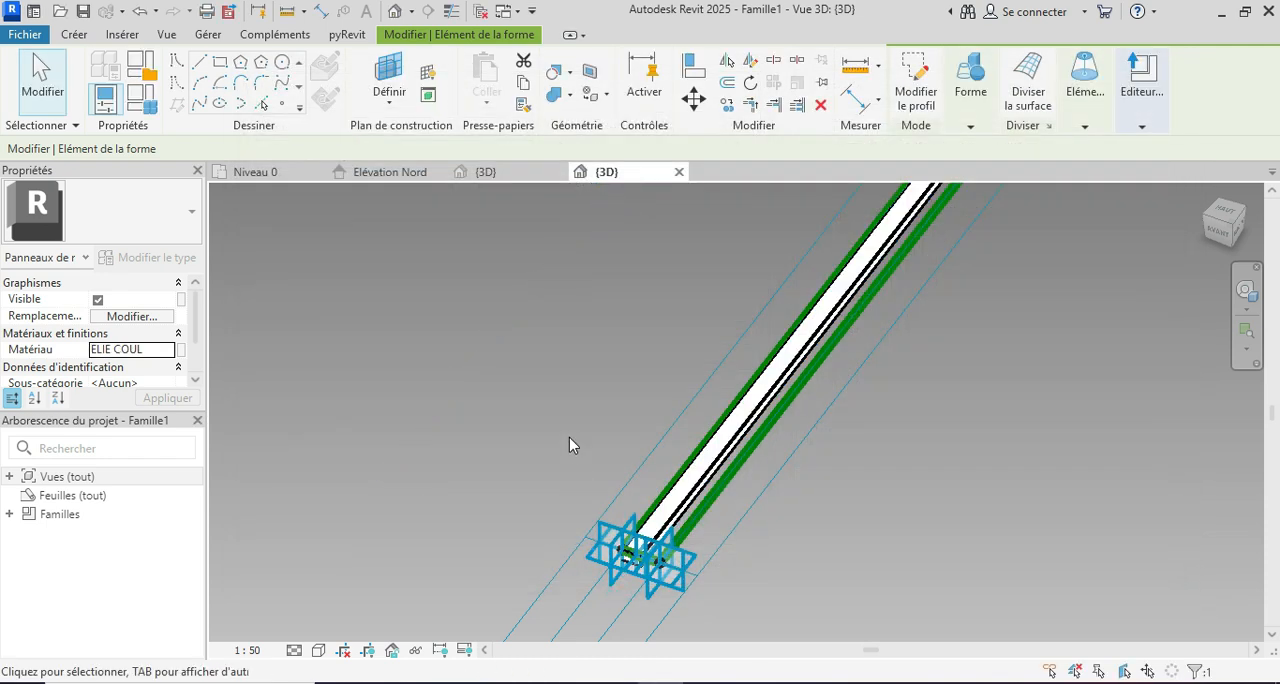
Step: Display the panel family in a visual style that shows the slat's material colour, and load the family into the project
left_click(319, 651)
left_click(348, 633)
scroll(416, 546, "down", 2)
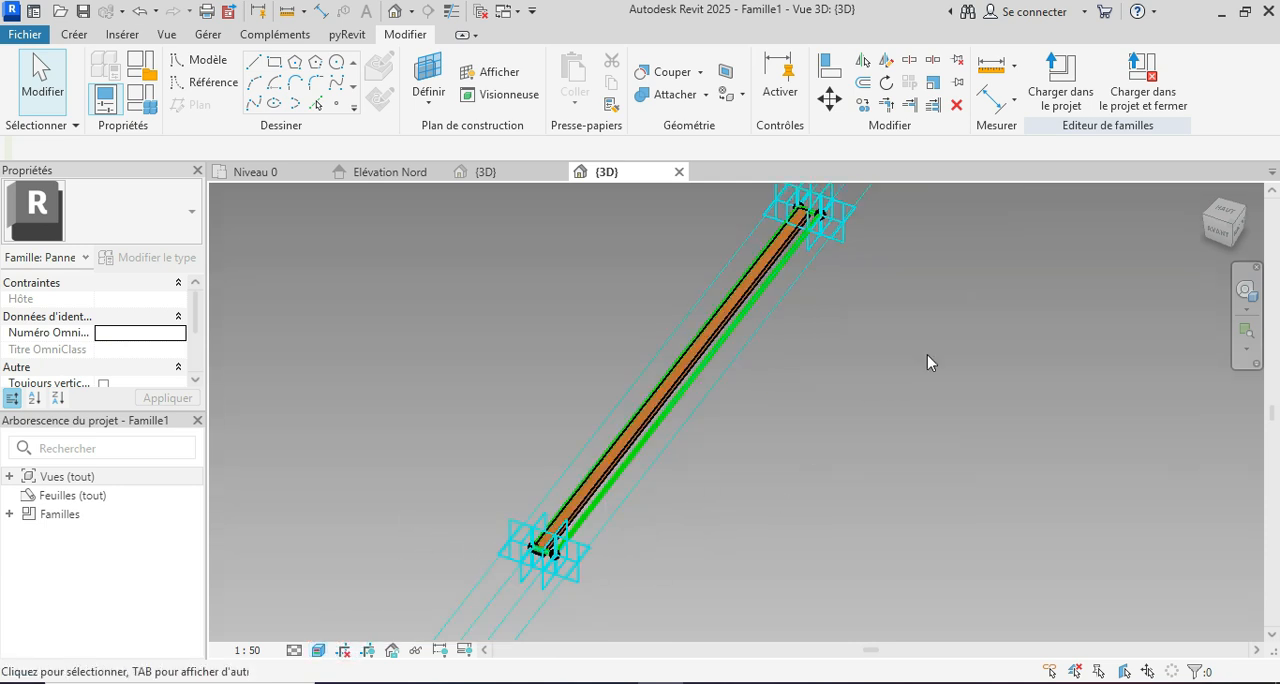
left_click(1078, 110)
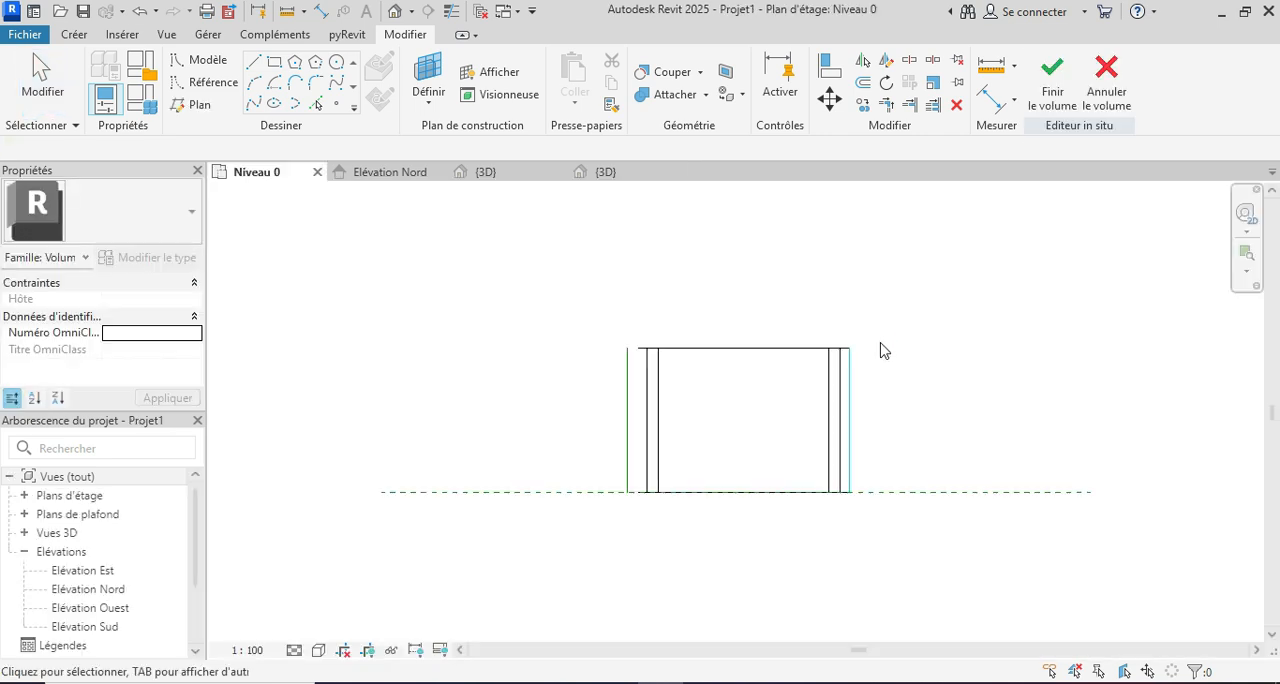
Step: In the project's 3D view, apply the Rectangle panel type Famille1 to all seven divided surfaces of the mass, and deselect them
left_click(499, 174)
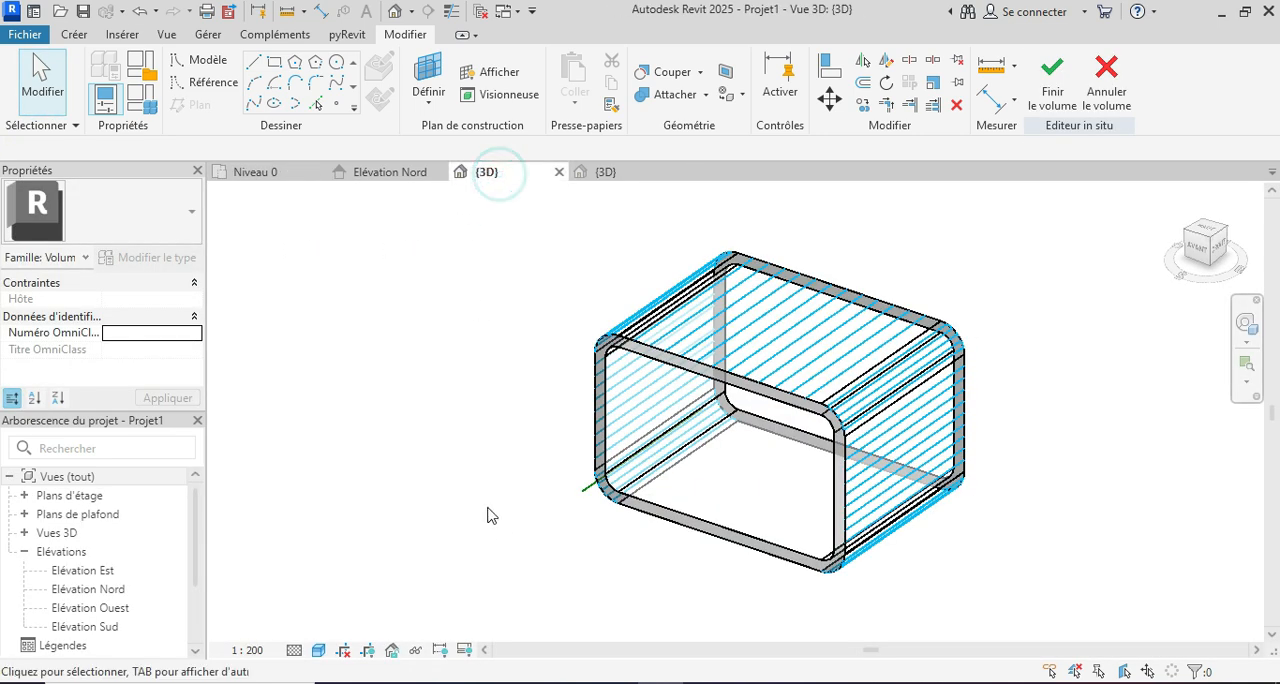
left_click(652, 455)
left_click(638, 398, "ctrl")
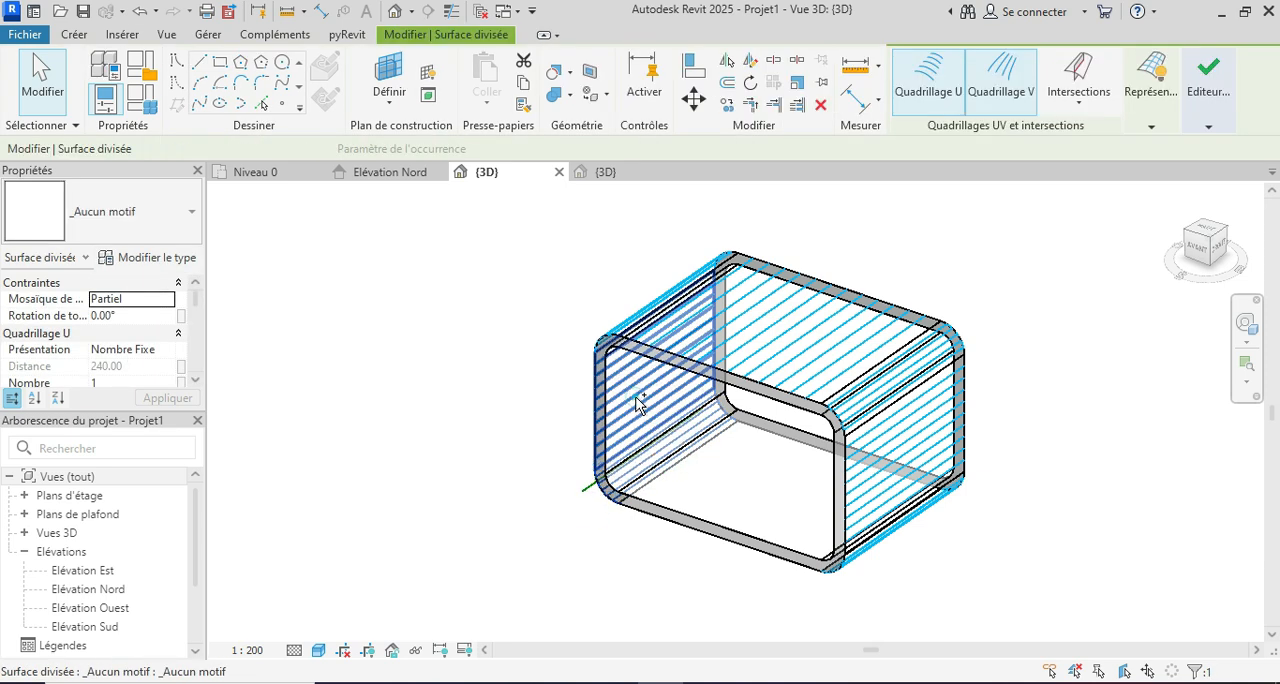
left_click(637, 307, "ctrl")
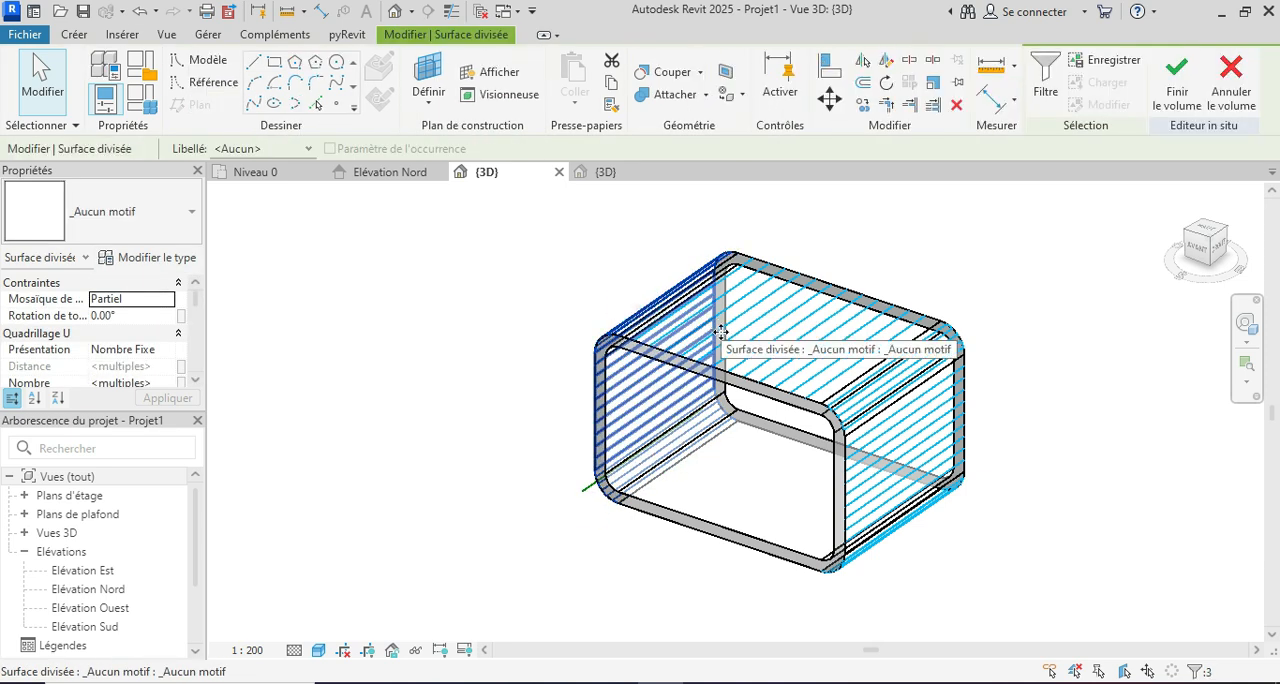
left_click(737, 348, "ctrl")
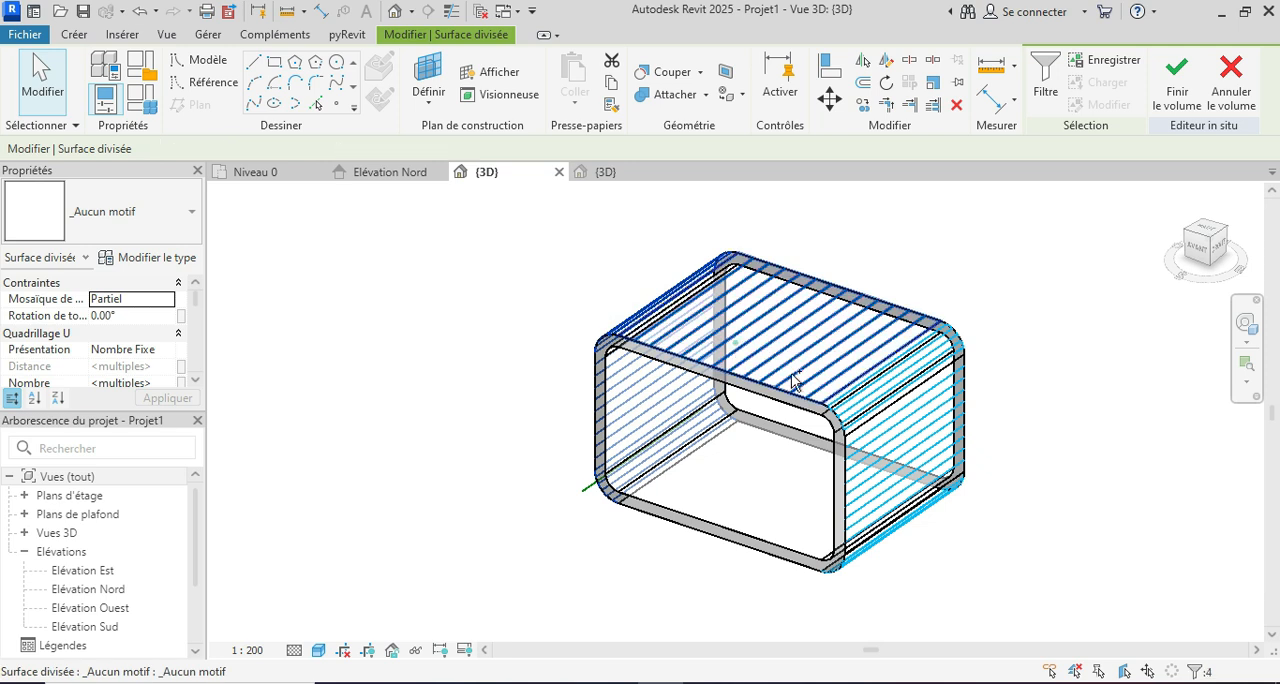
left_click(873, 398, "ctrl")
left_click(894, 471, "ctrl")
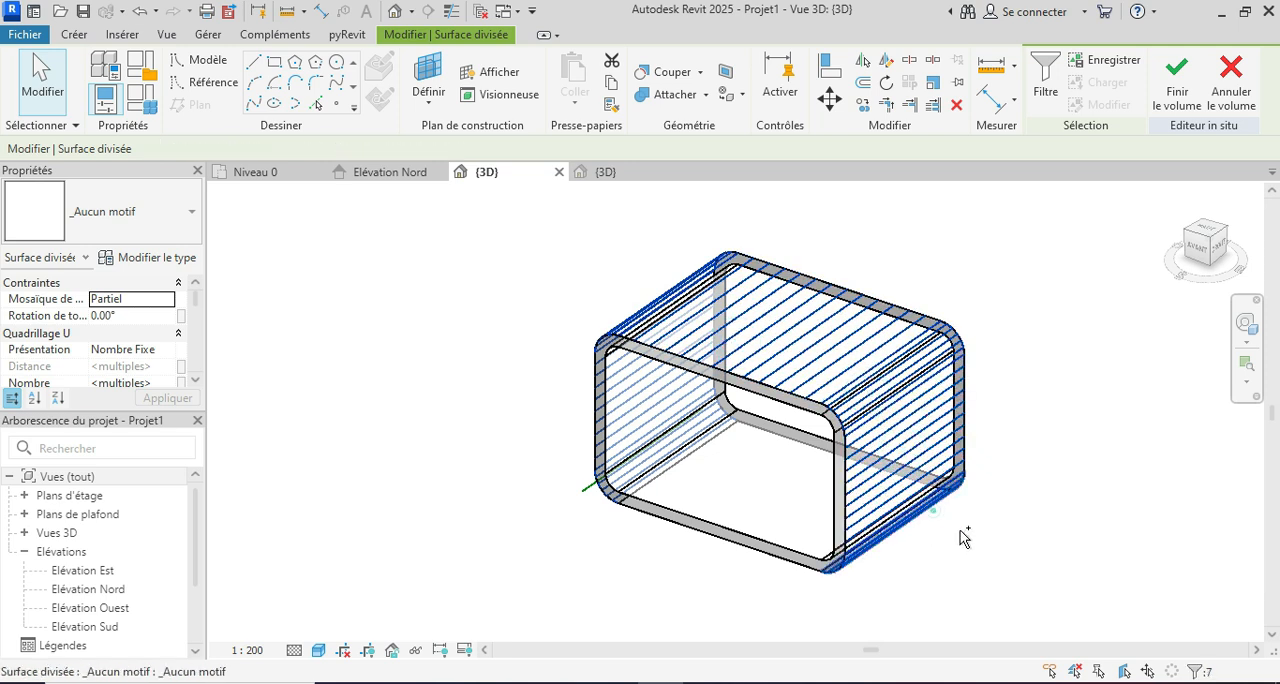
left_click(958, 530, "ctrl")
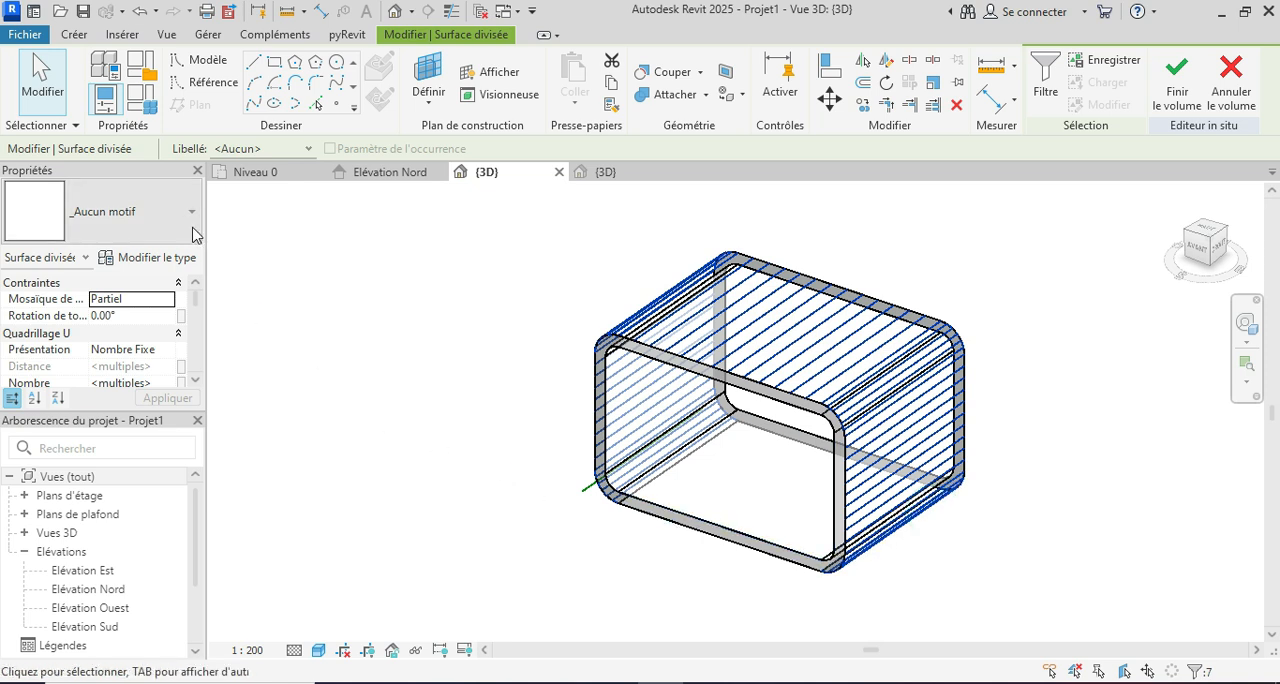
left_click(192, 230)
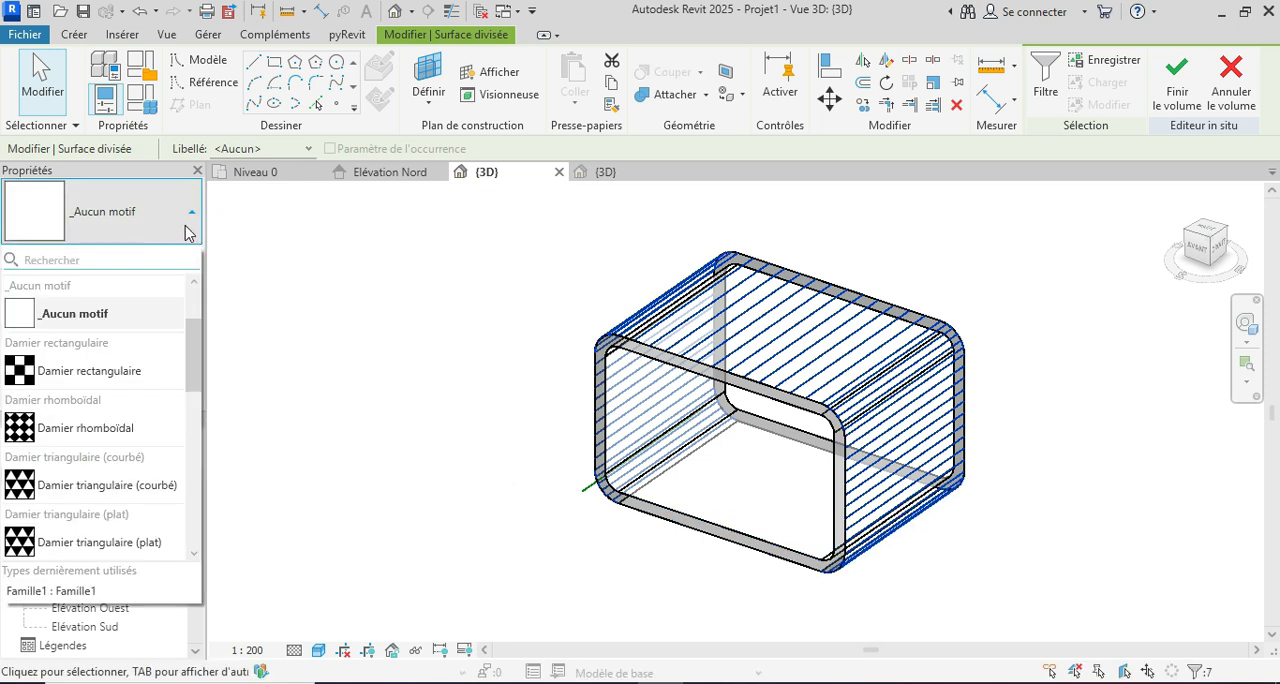
scroll(157, 376, "down", 5)
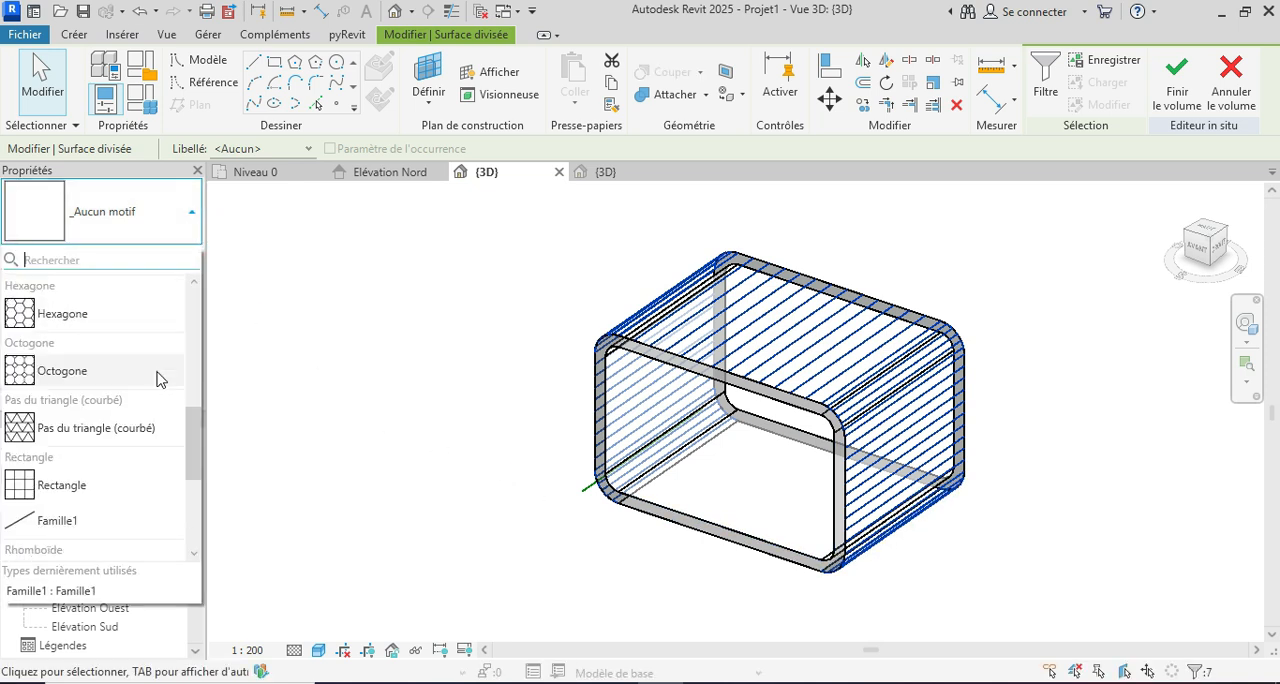
mouse_move(88, 526)
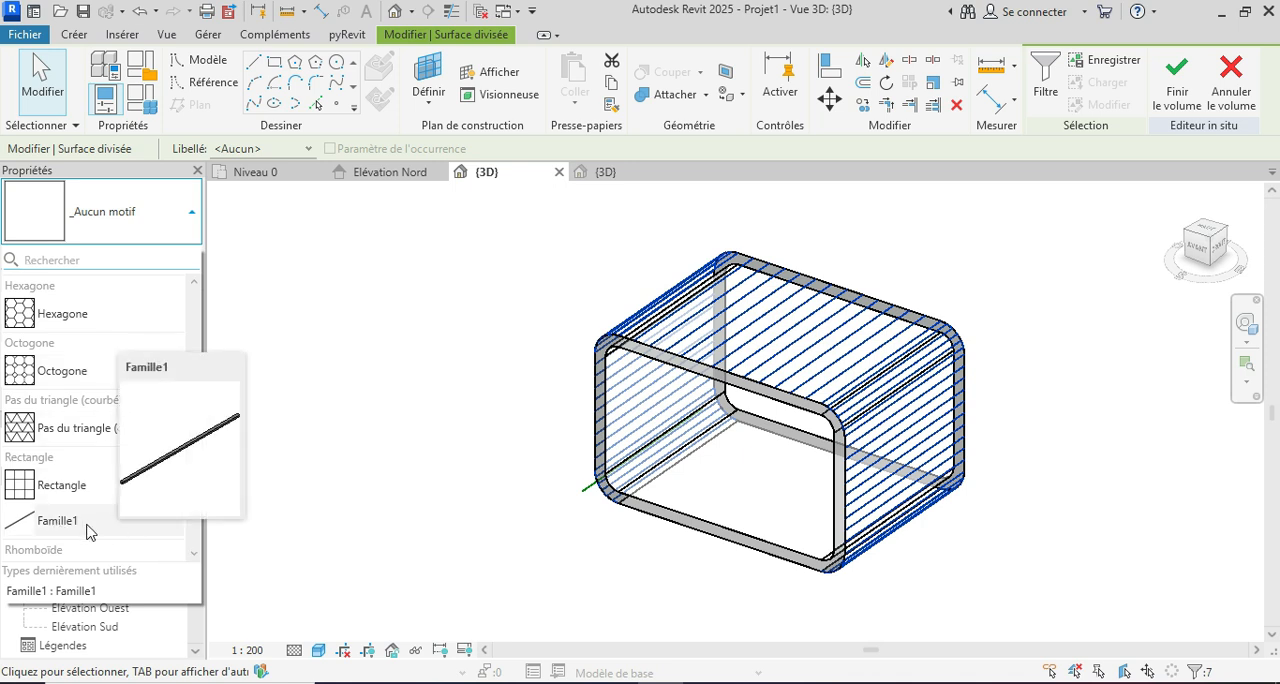
left_click(88, 526)
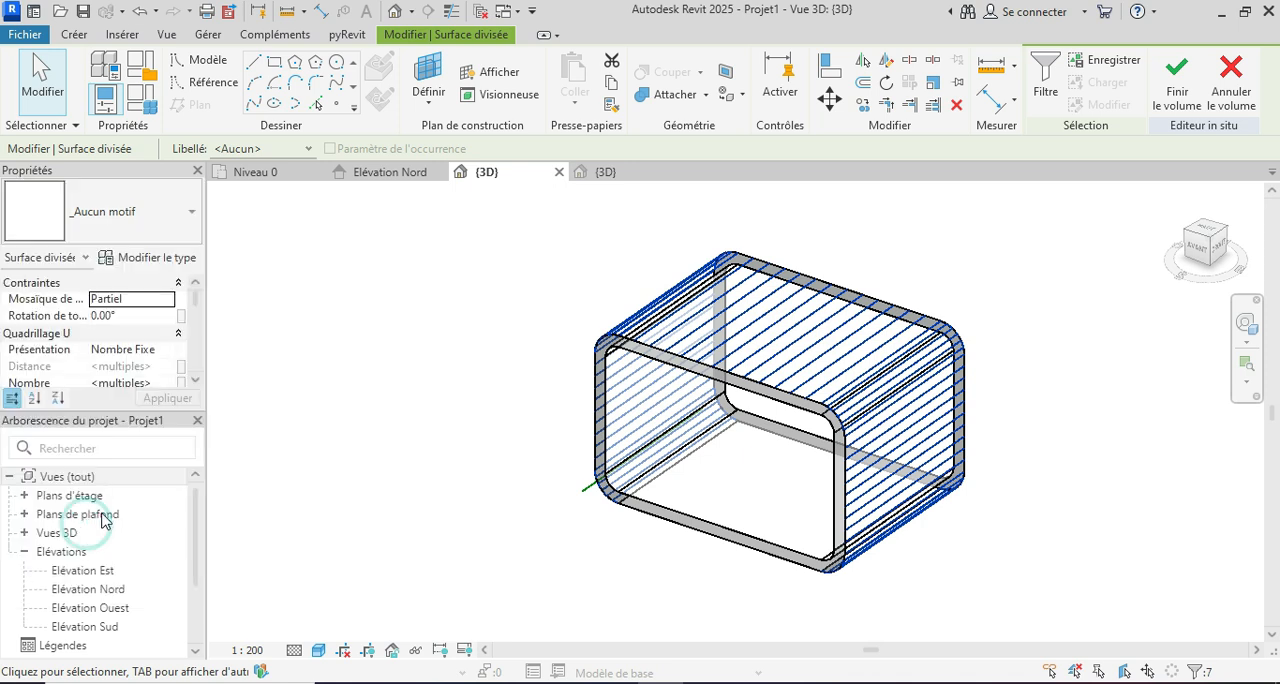
left_click(425, 516)
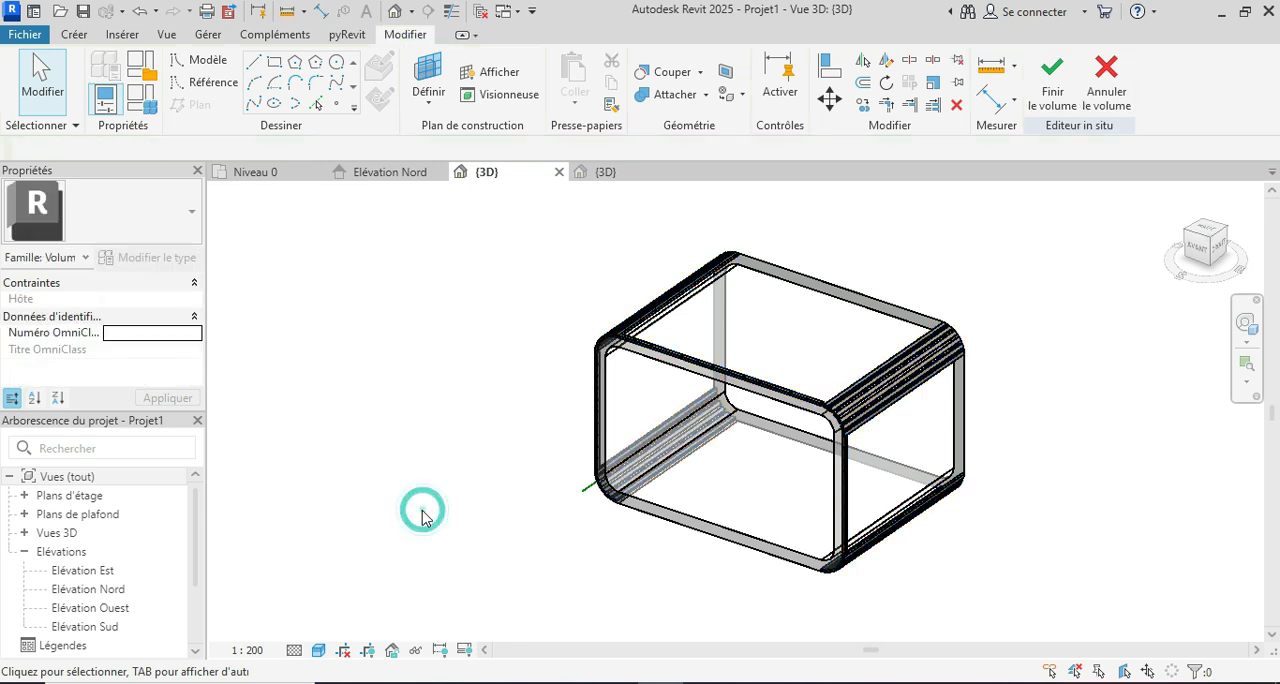
Step: Display the project's 3D view in a visual style that shows the material colours, and inspect the slats on the roof
left_click(318, 650)
left_click(365, 627)
scroll(430, 520, "down", 2)
middle_click_drag(944, 585, 1062, 570, "shift")
scroll(560, 517, "up", 2)
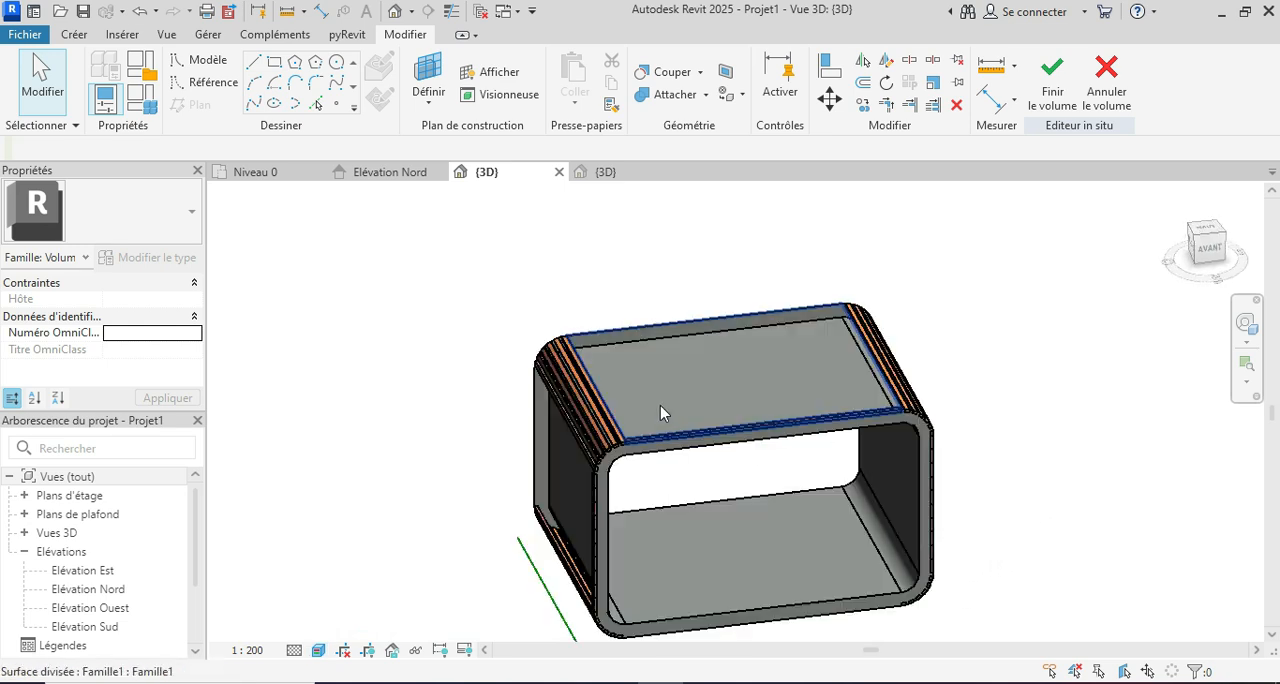
scroll(734, 490, "up", 2)
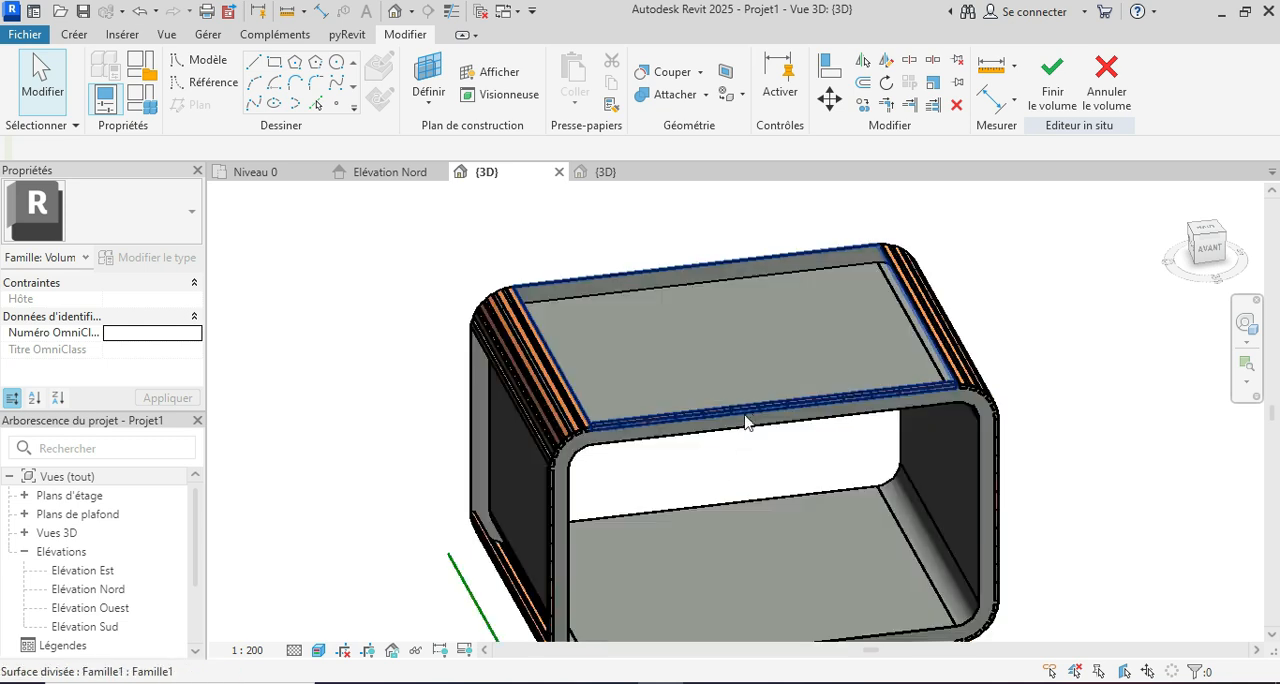
Step: Set the component rotation of the flat roof's divided surface to 90, apply it, and deselect the surface
left_click(746, 408)
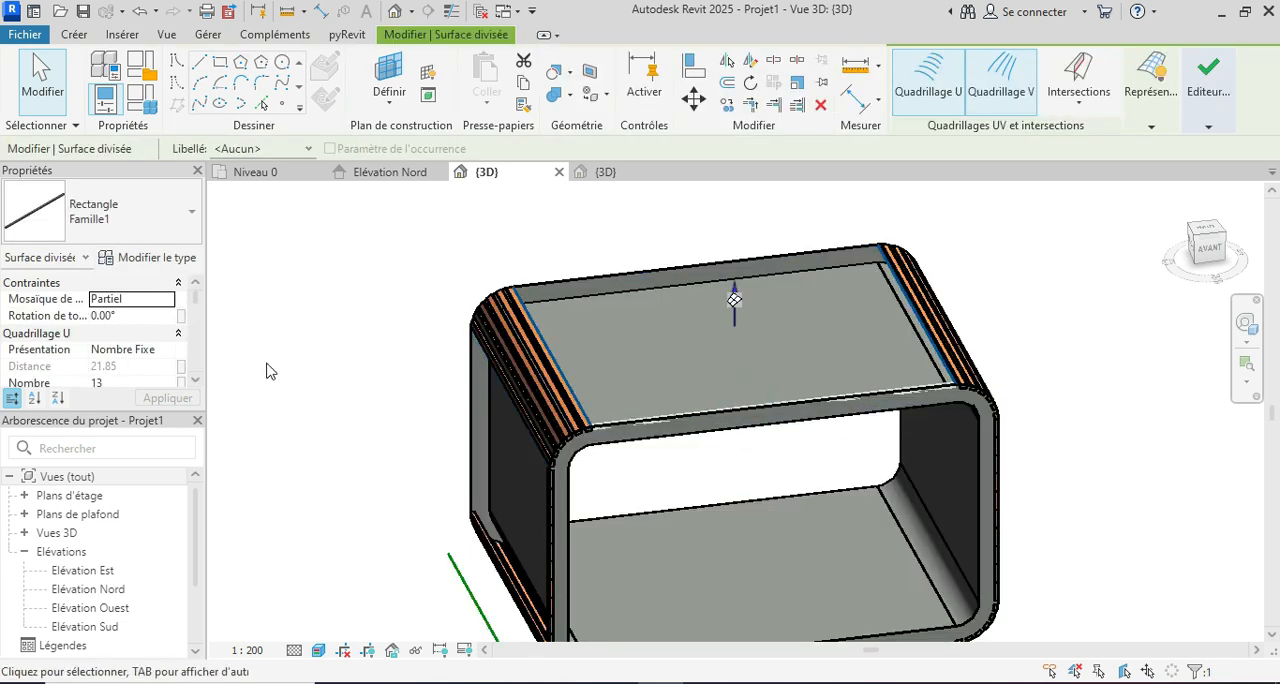
scroll(126, 345, "down", 5)
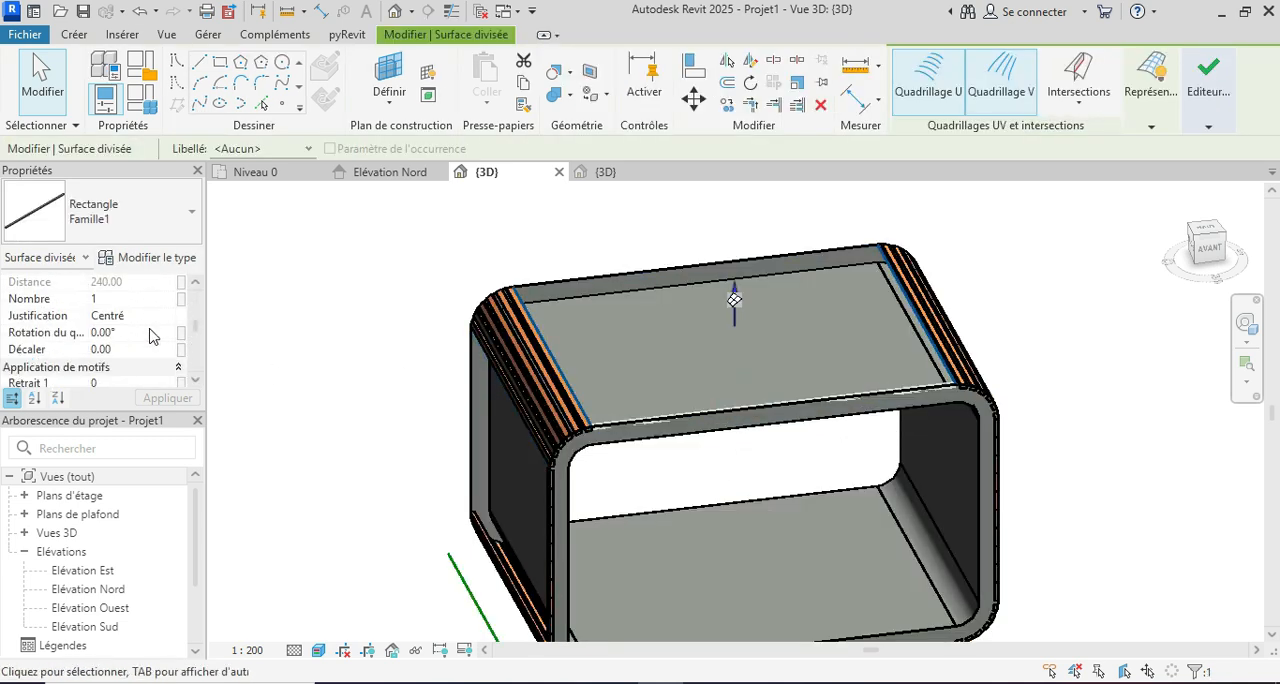
scroll(150, 336, "down", 2)
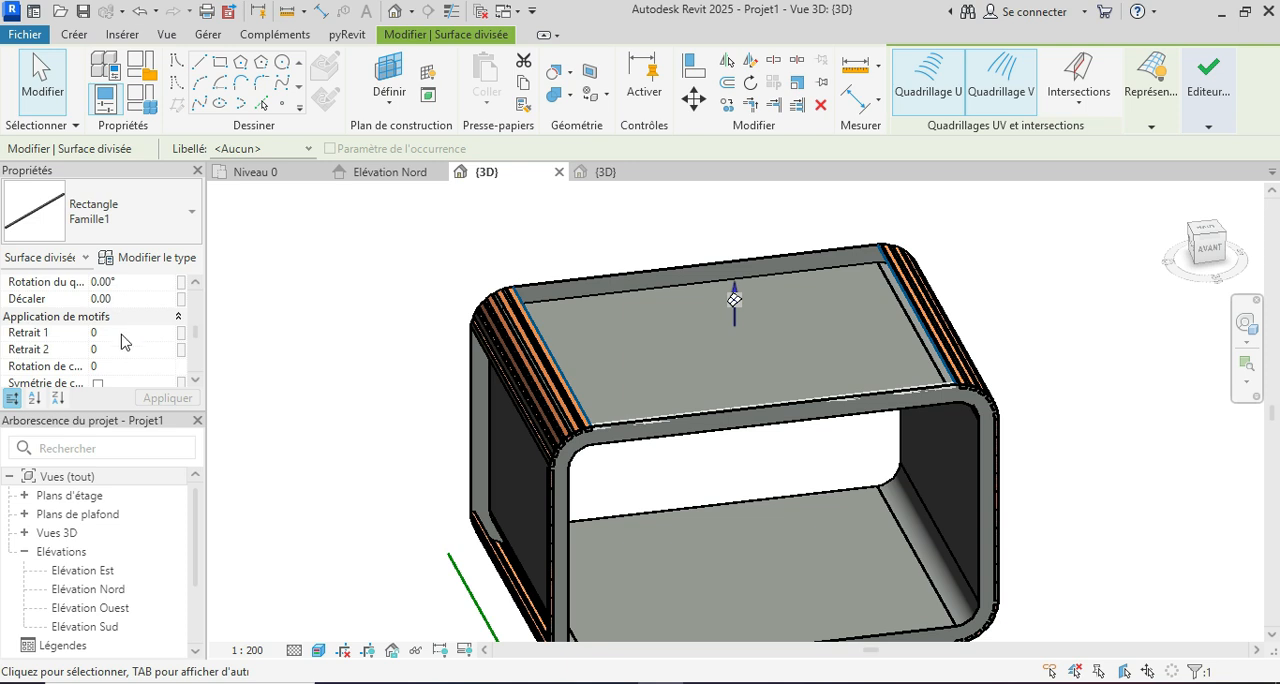
scroll(100, 355, "down", 1)
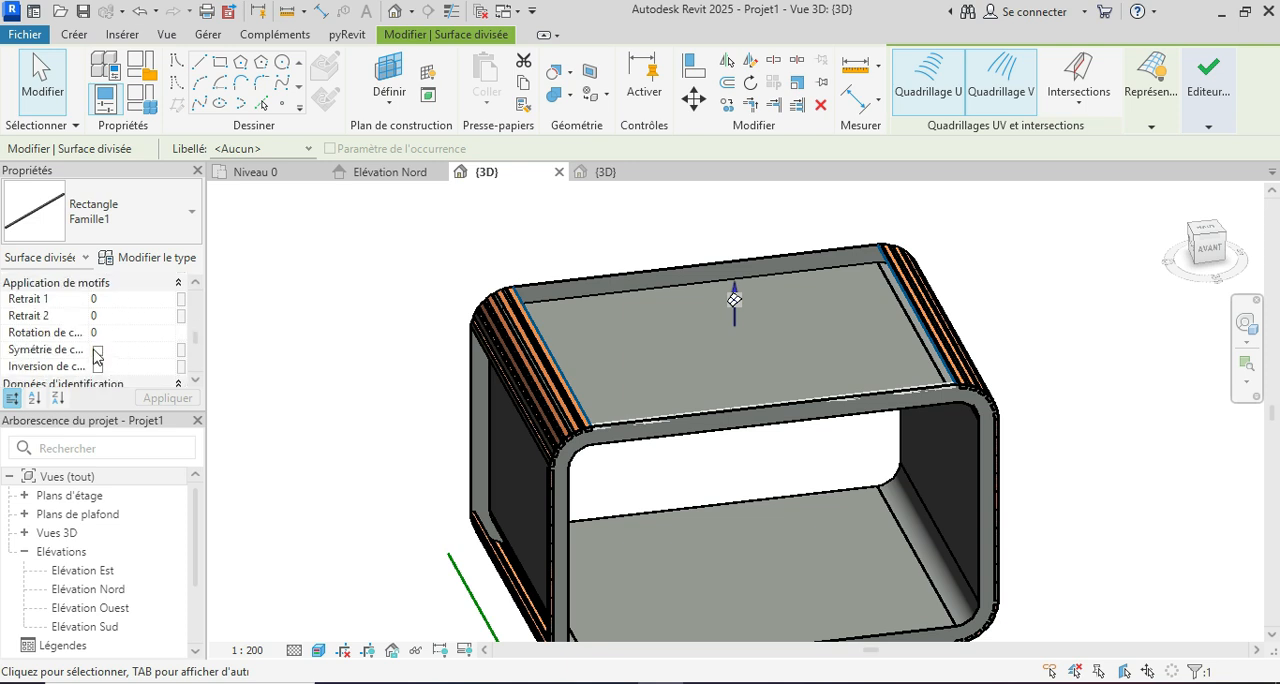
scroll(105, 332, "down", 1)
scroll(112, 328, "up", 1)
left_click(167, 336)
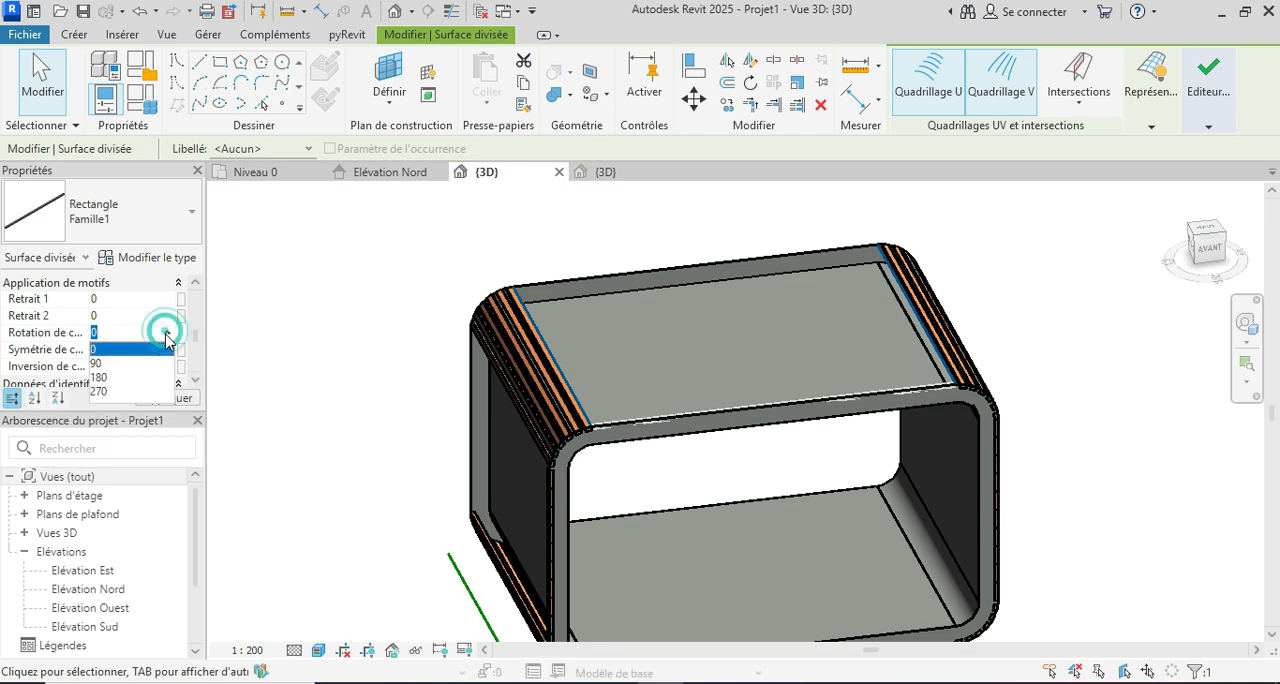
left_click(114, 349)
left_click(167, 398)
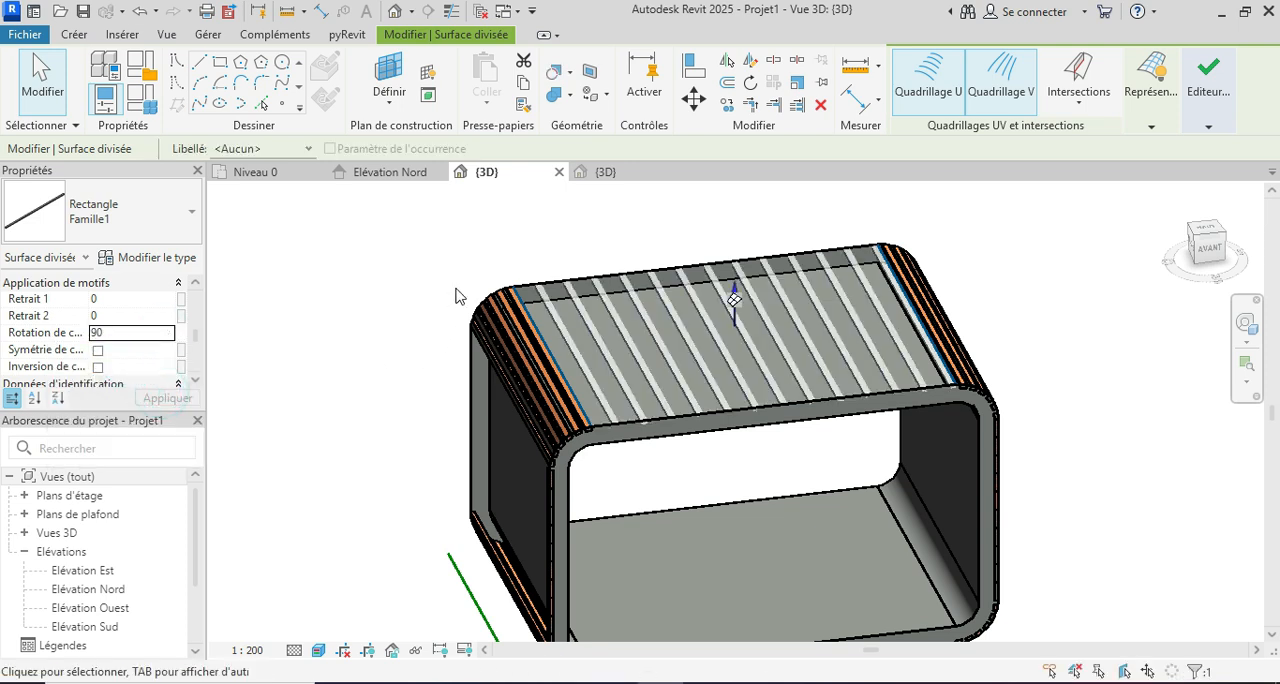
left_click(471, 252)
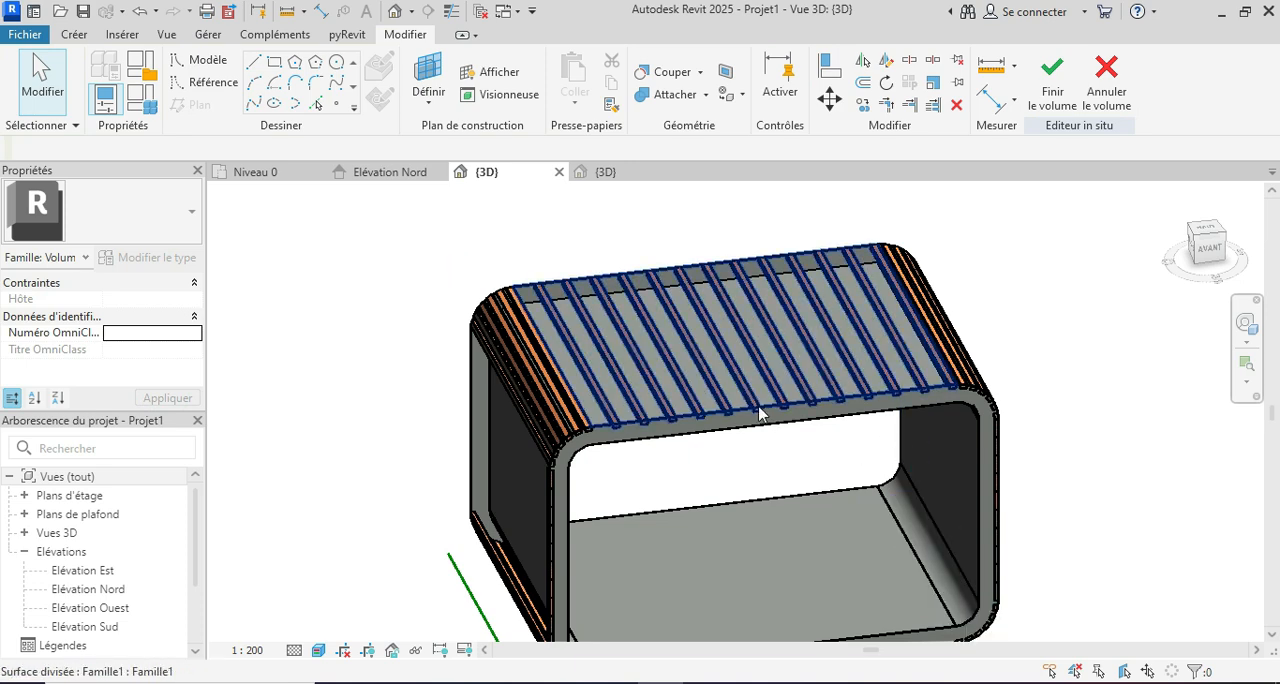
Step: Set the 3D view's scale to 1:1
left_click(262, 655)
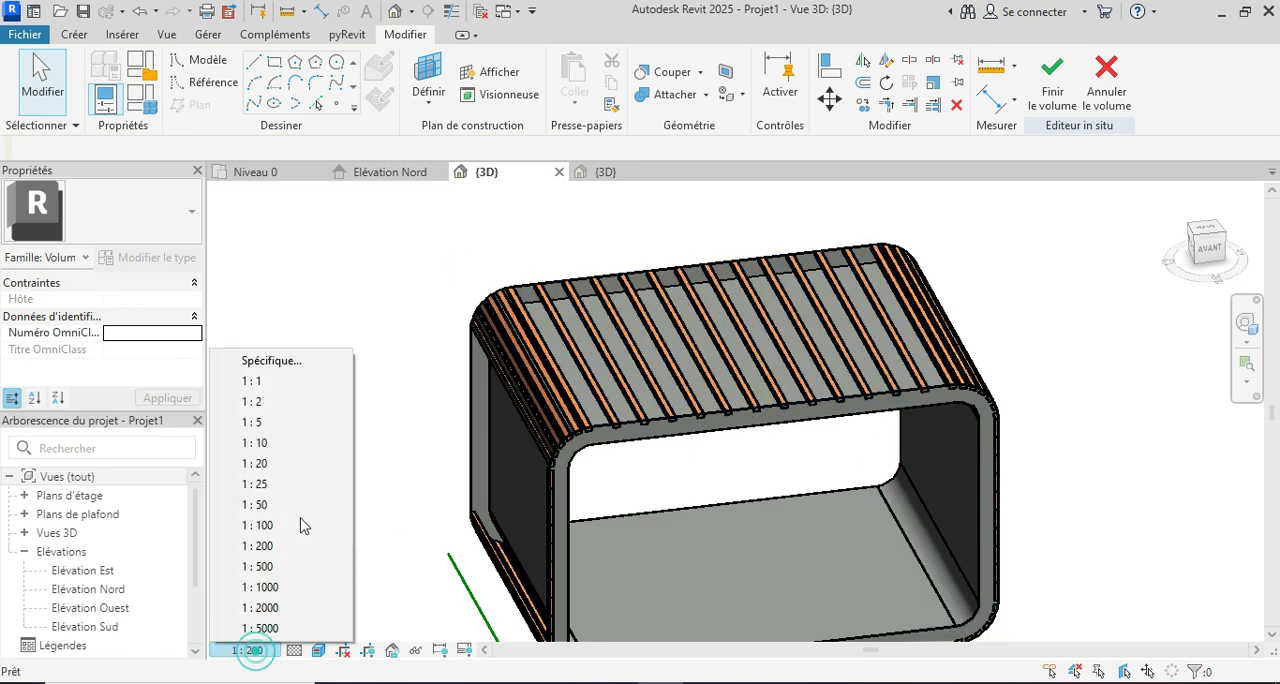
left_click(275, 382)
middle_click_drag(1071, 428, 782, 450, "shift")
Step: Set the component rotation of both vertical side walls' divided surfaces to 90, apply it, and deselect them
left_click(853, 440)
scroll(571, 563, "up", 3)
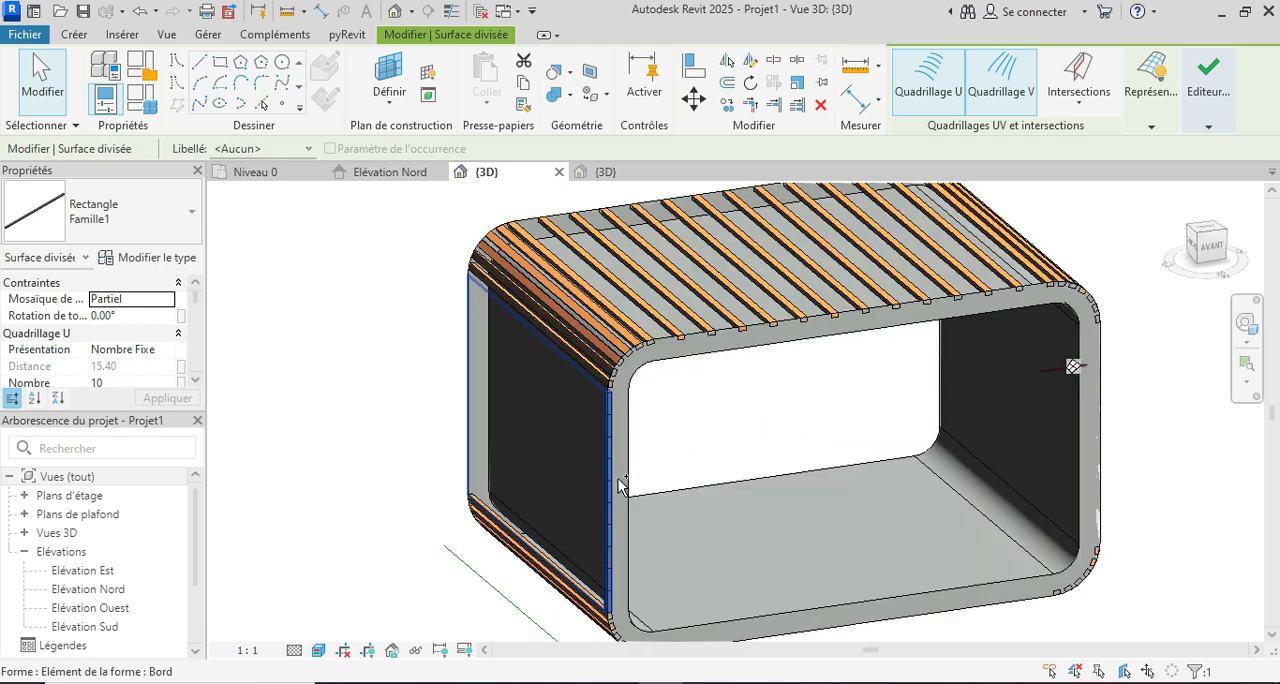
left_click(611, 464, "ctrl")
scroll(143, 309, "down", 5)
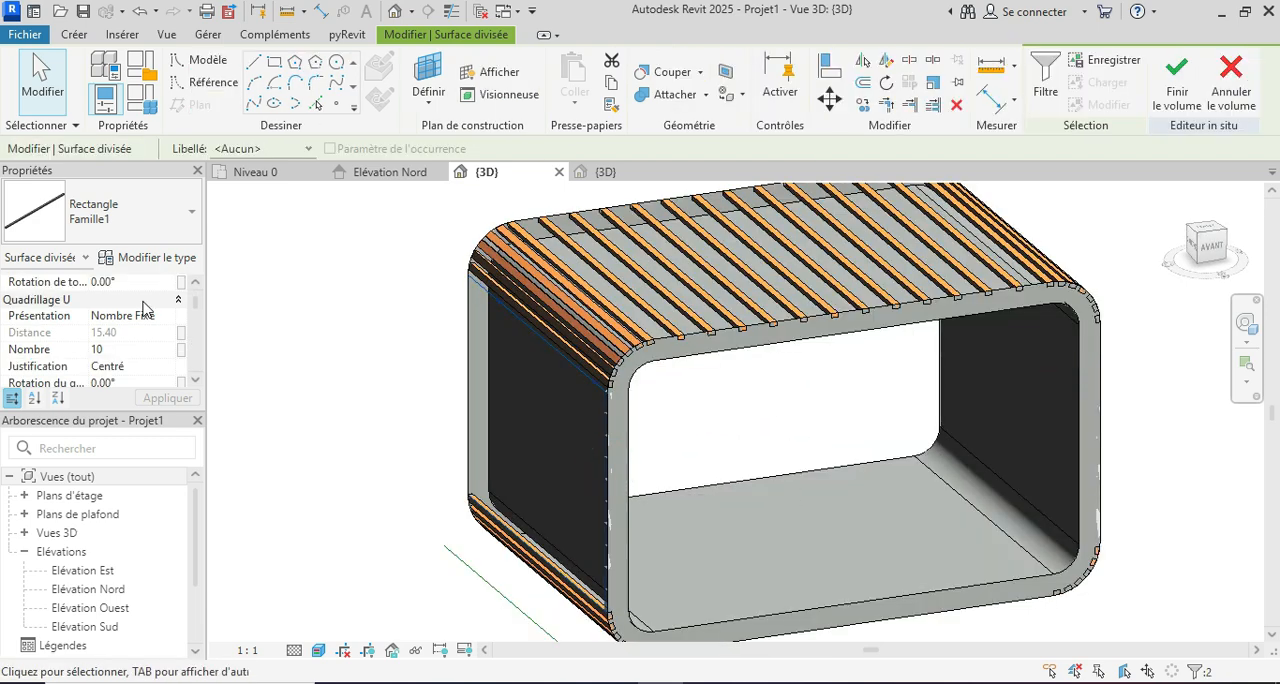
scroll(143, 309, "down", 2)
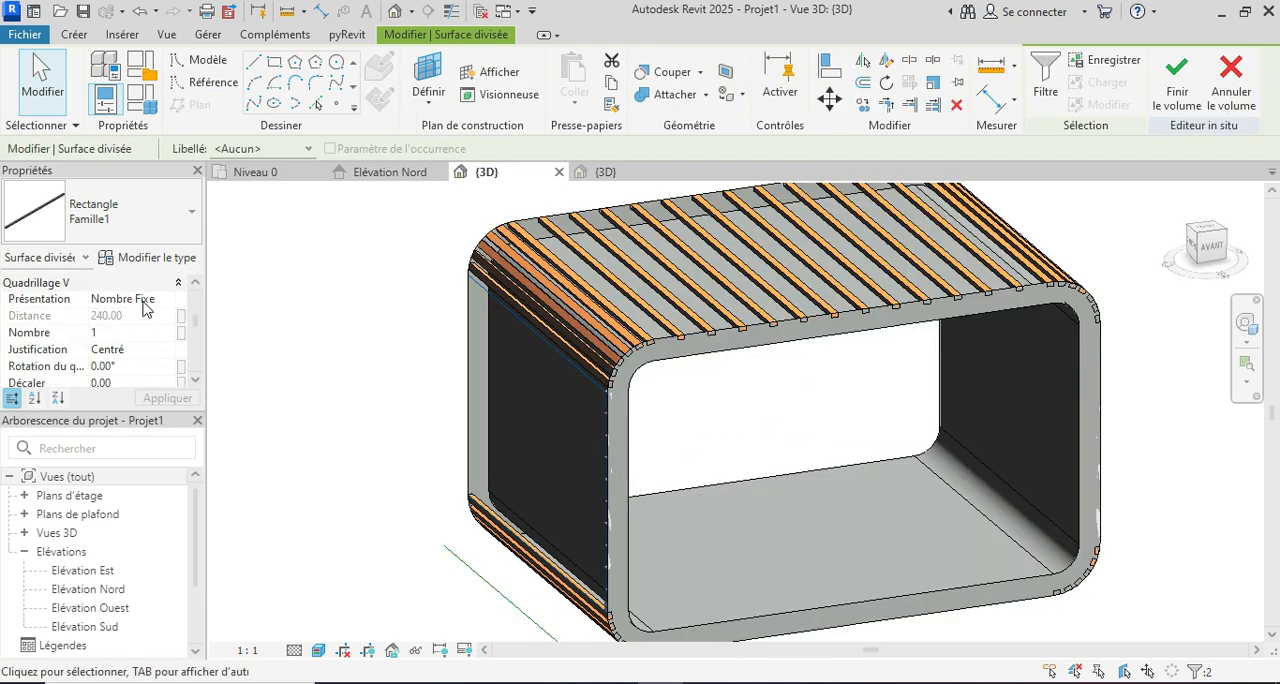
scroll(143, 309, "down", 1)
scroll(146, 309, "down", 1)
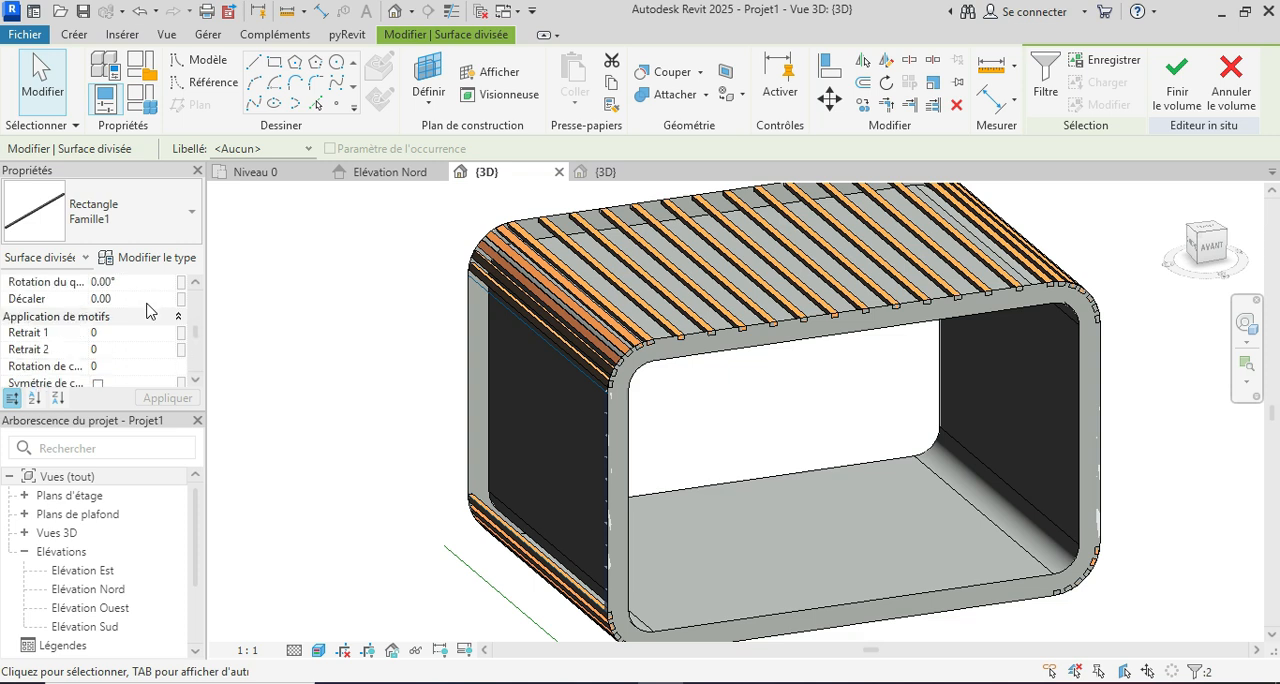
left_click(169, 368)
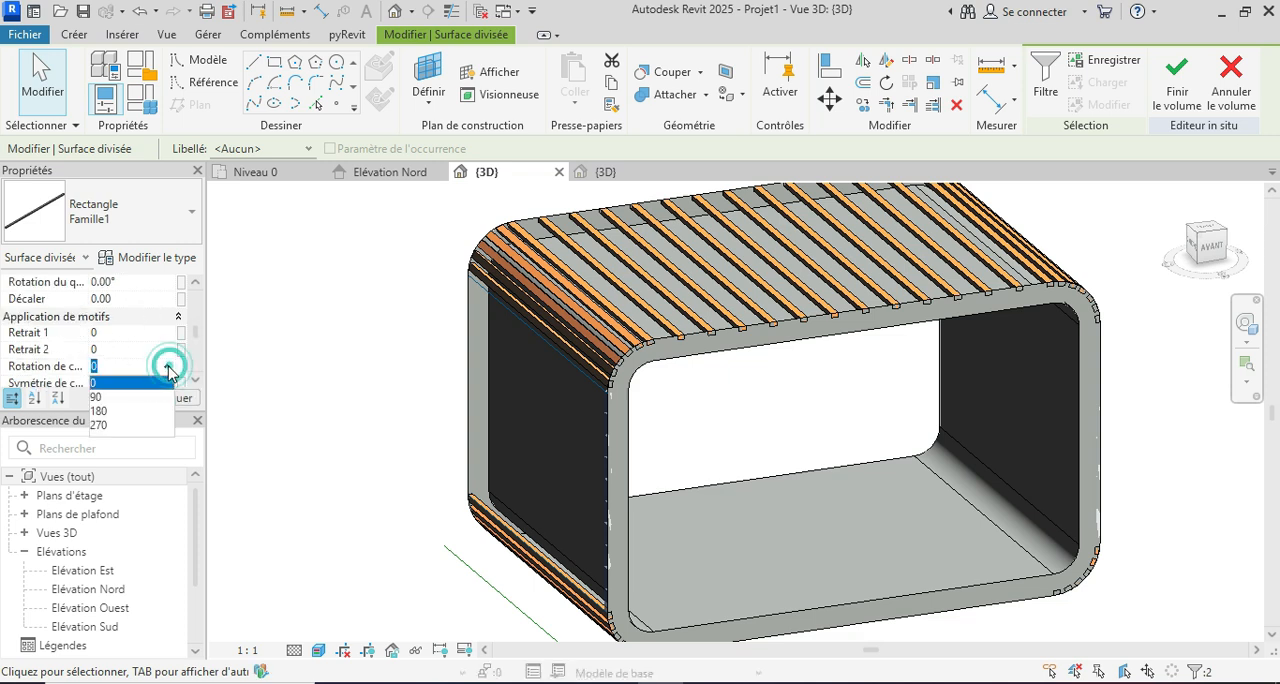
left_click(127, 399)
left_click(167, 399)
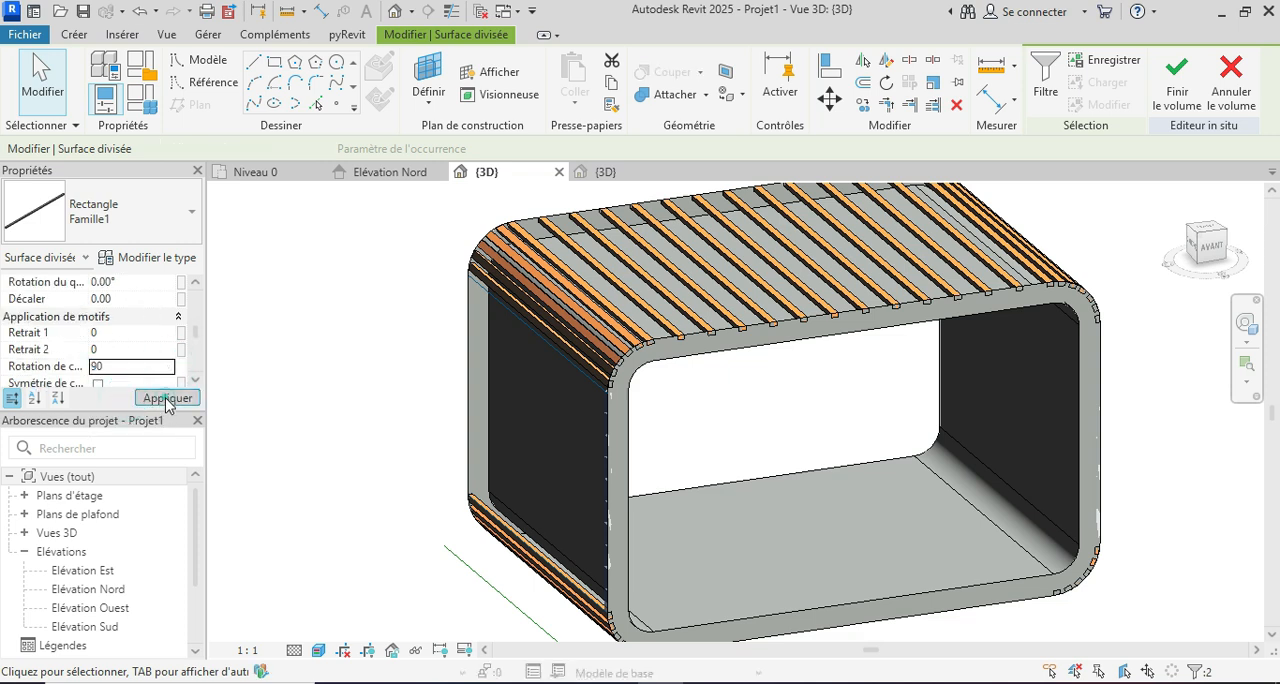
left_click(378, 355)
Step: Compare the slatted model with the Coodo Modular Units reference photo, and return to the model
middle_click_drag(963, 451, 731, 457, "shift")
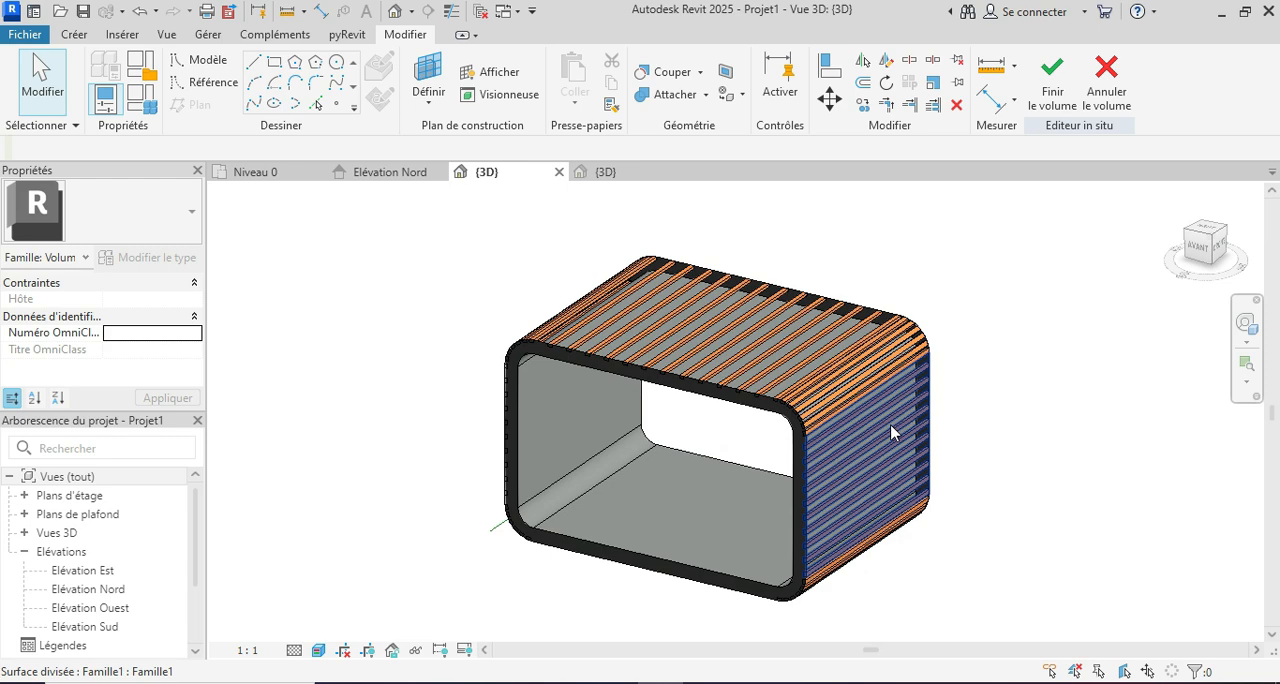
mouse_move(657, 641)
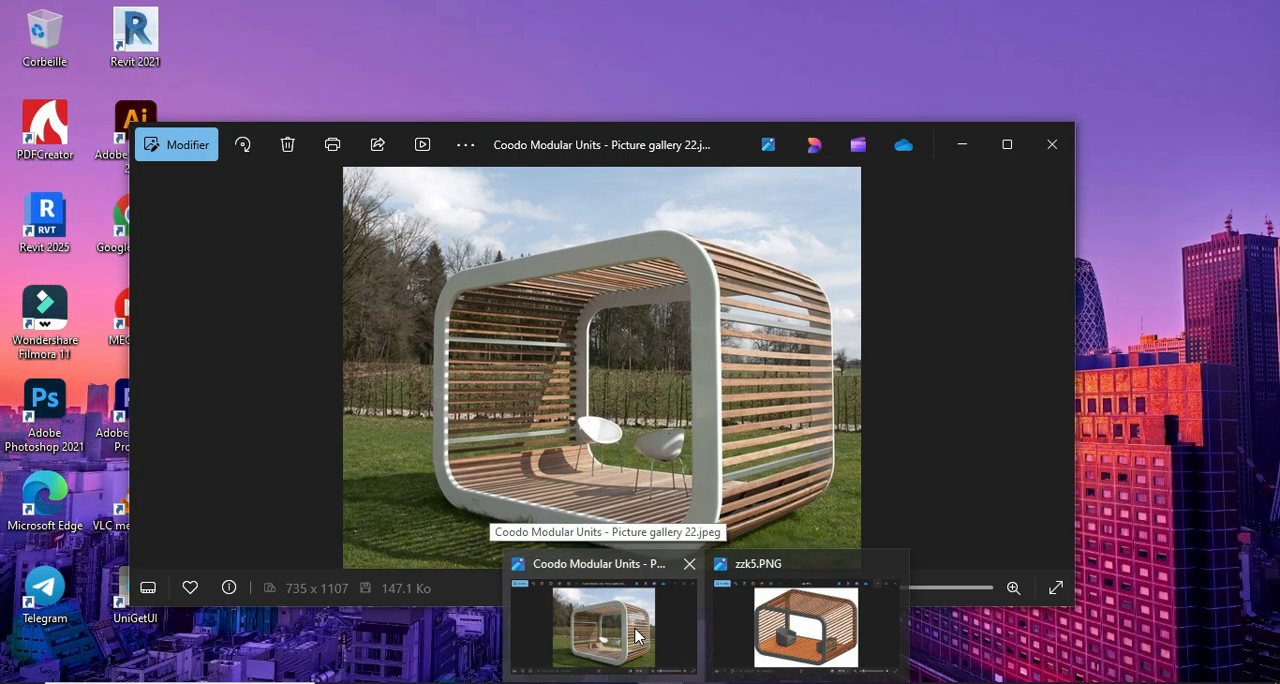
left_click(636, 636)
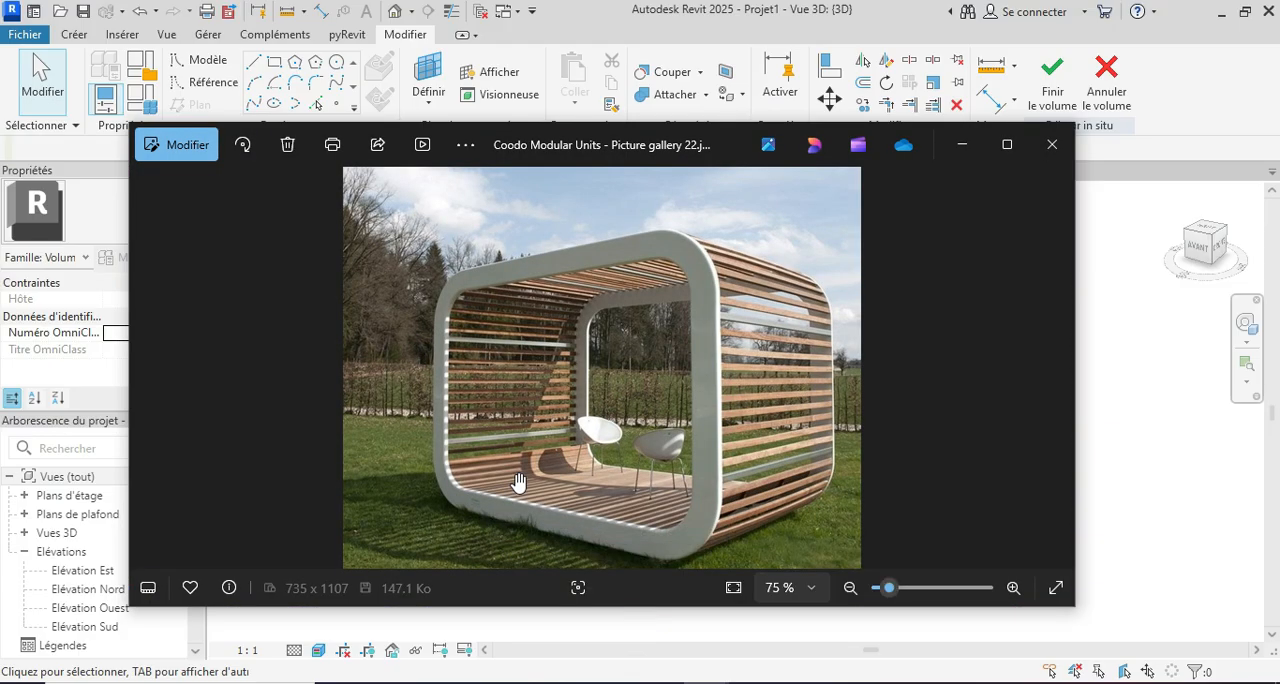
scroll(517, 486, "up", 3)
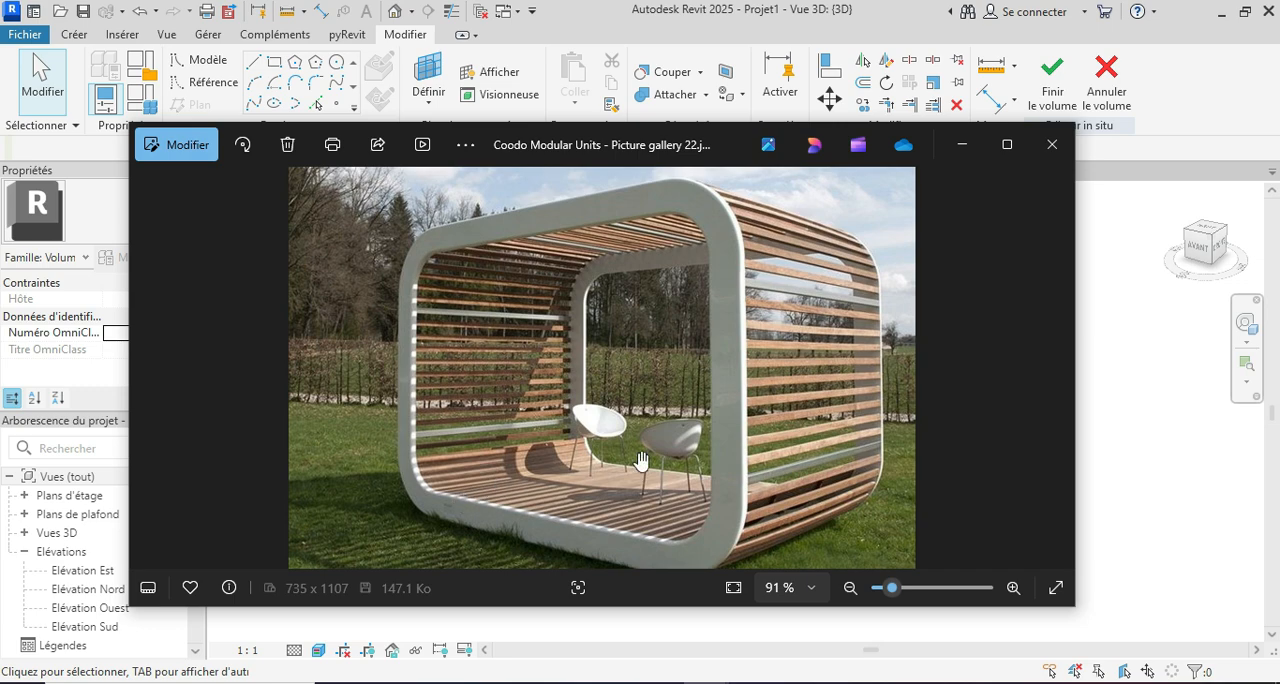
scroll(603, 509, "down", 3)
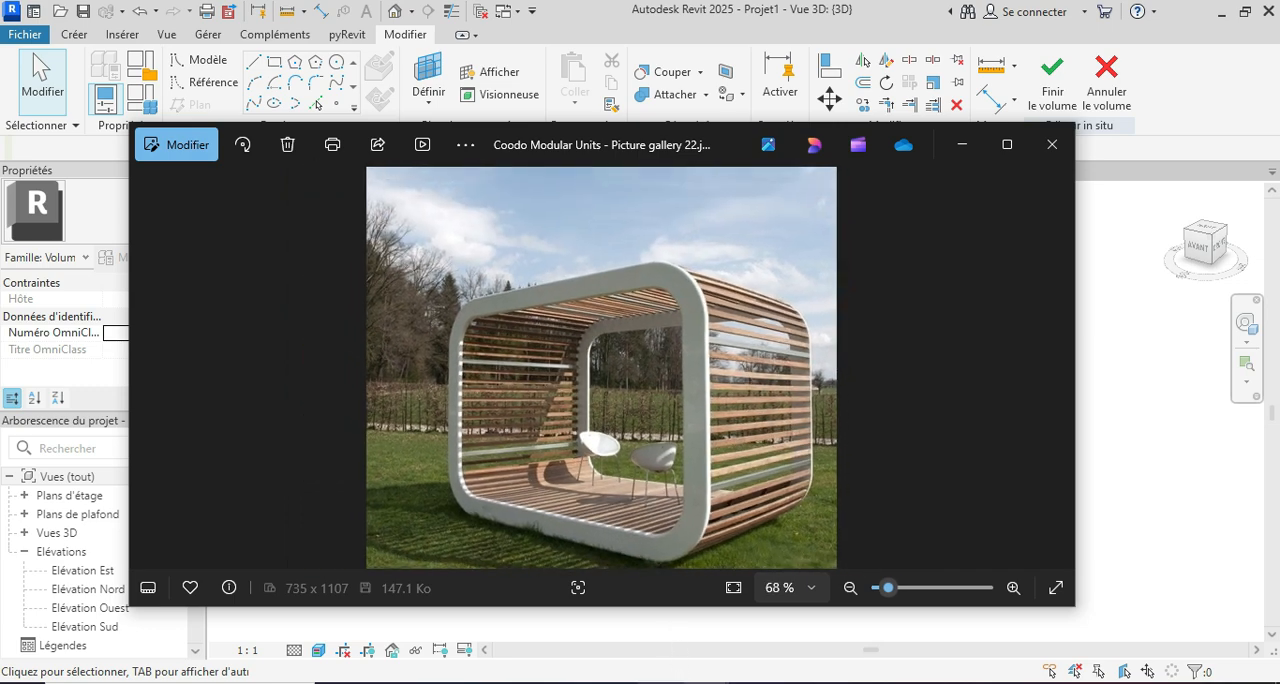
left_click(704, 682)
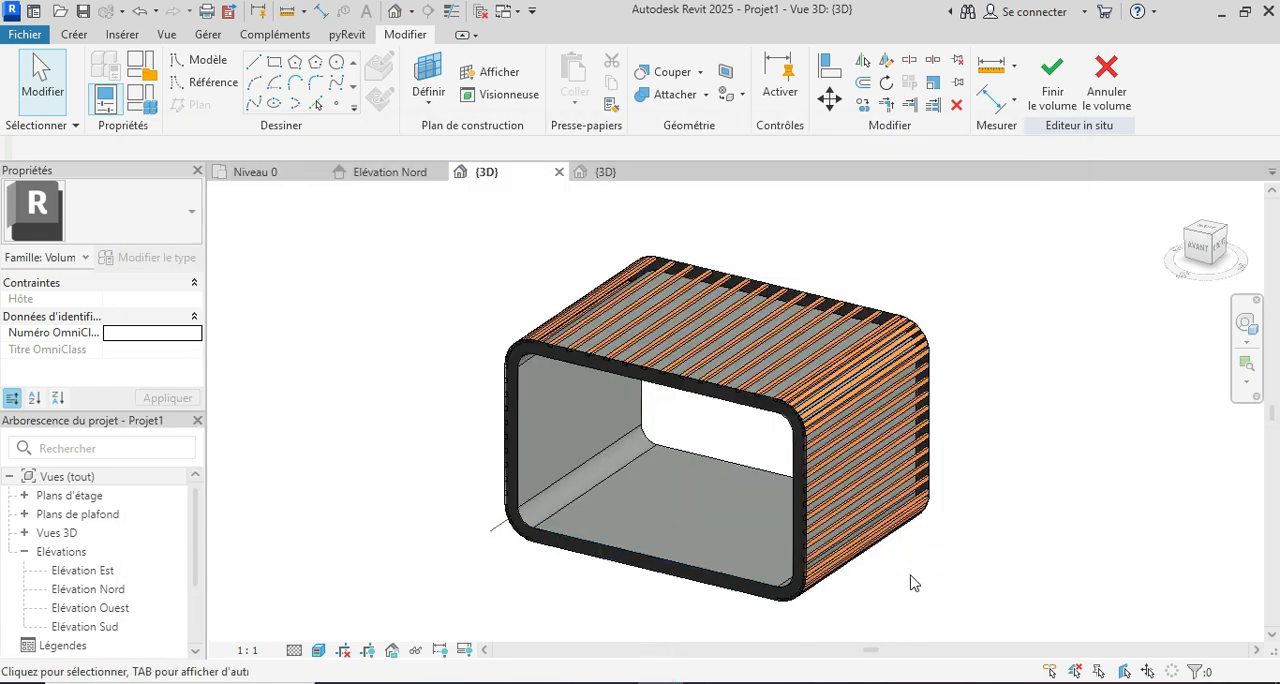
Step: Divide the inner face of the frame's rounded corner between the floor and the right-hand wall
scroll(911, 567, "down", 1)
middle_click_drag(911, 567, 965, 588, "shift")
scroll(1005, 525, "down", 2)
scroll(962, 582, "up", 4)
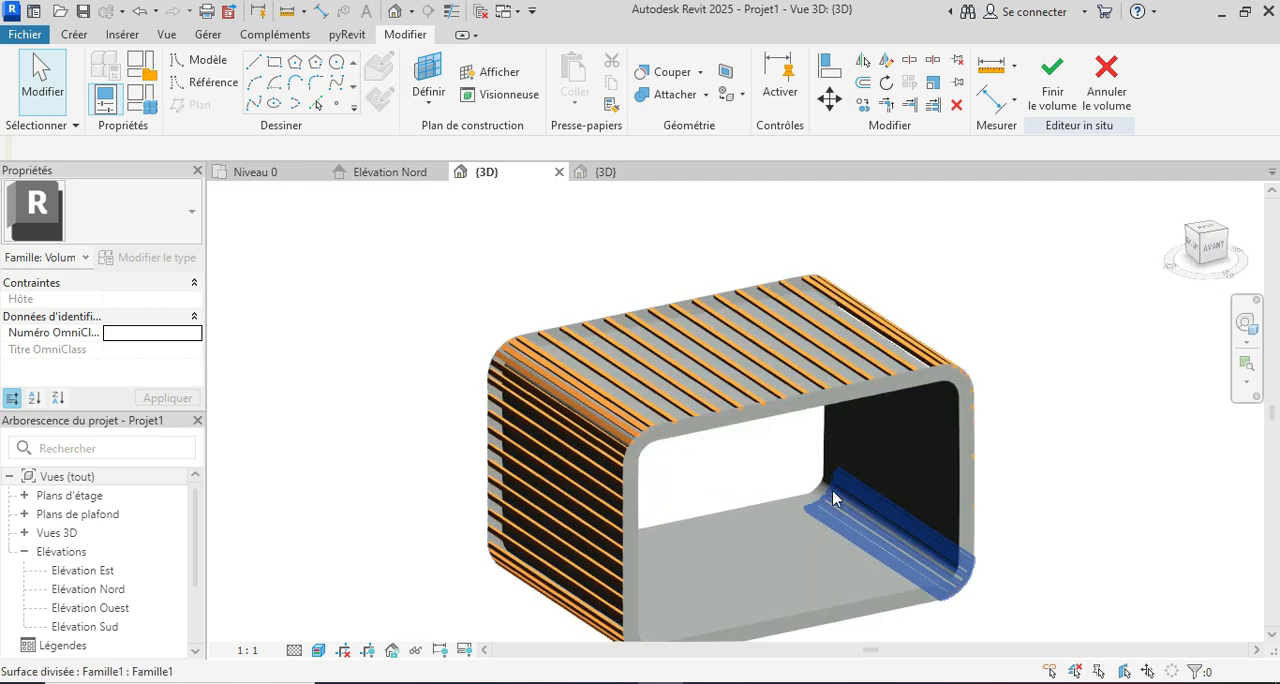
key("Tab")
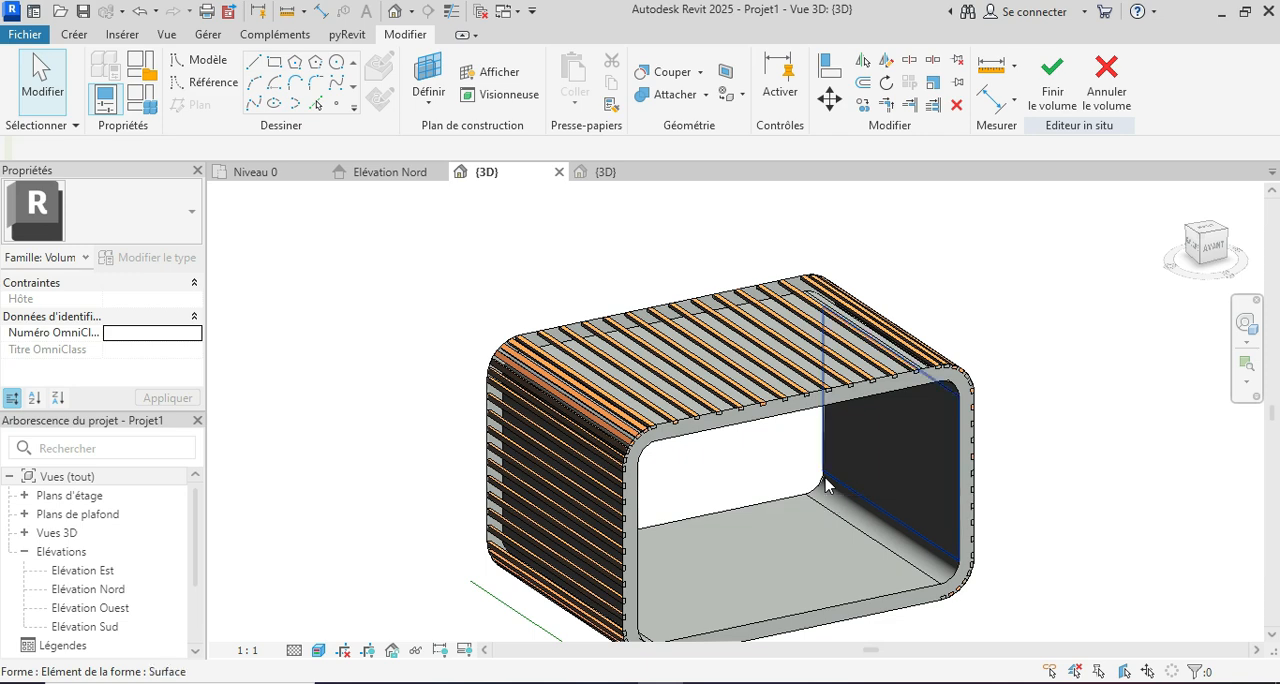
key("Tab")
left_click(825, 485)
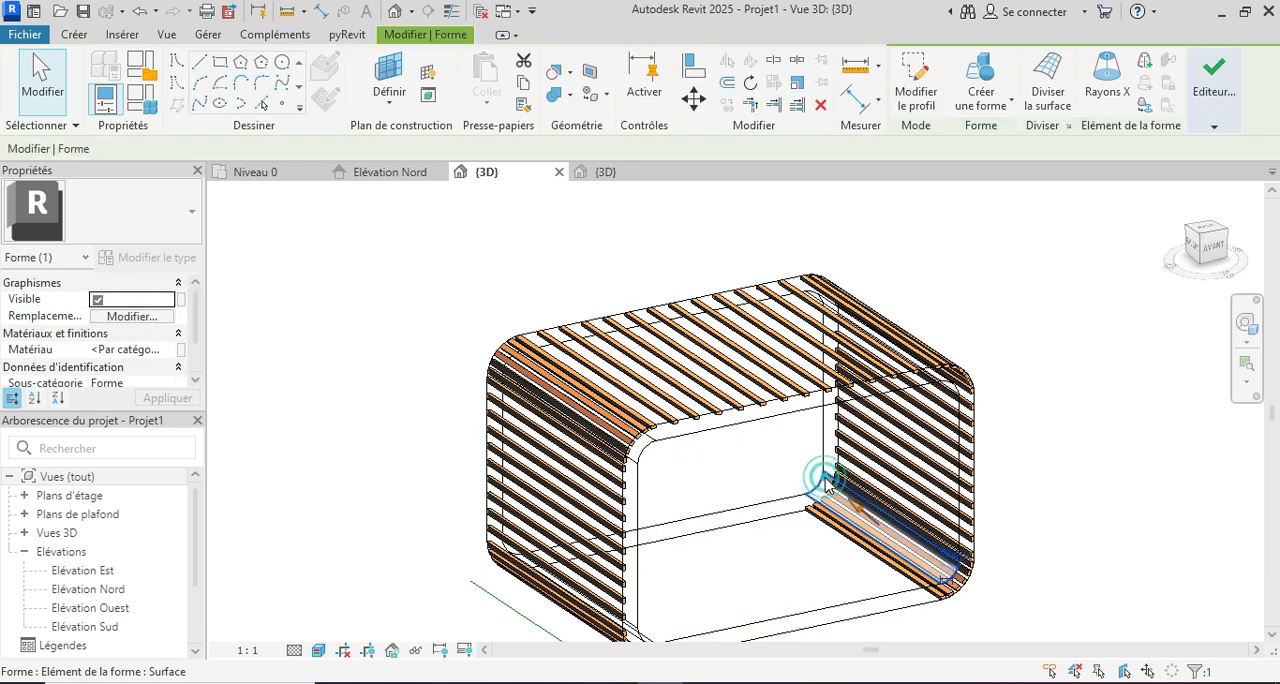
left_click(1050, 92)
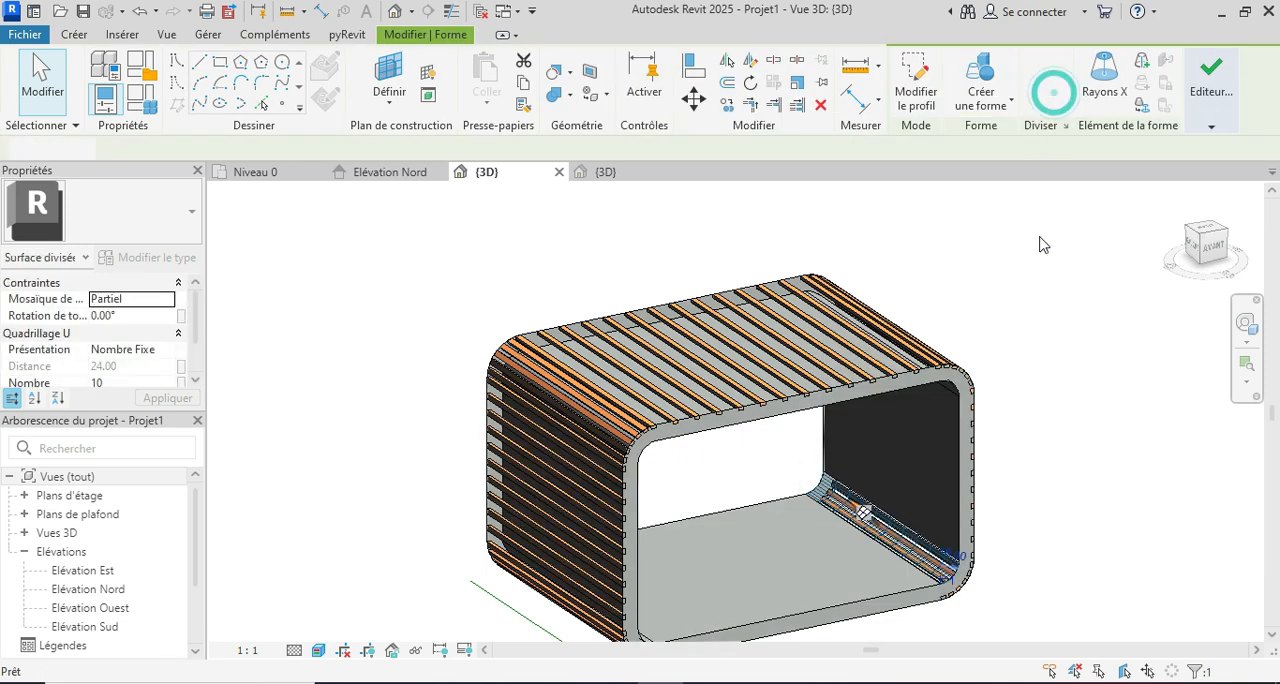
Step: Divide the inner floor surface and the inner face of the rounded corner between the floor and left-hand wall
middle_click_drag(1063, 548, 850, 520, "shift")
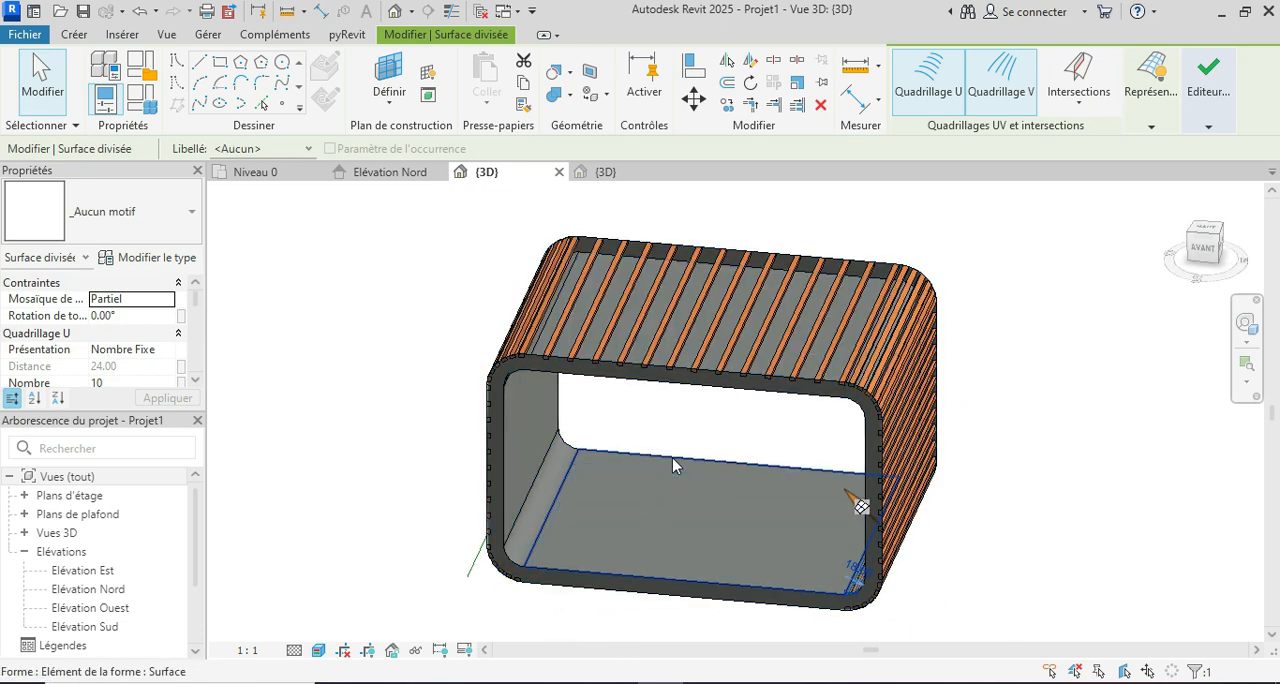
left_click(673, 465)
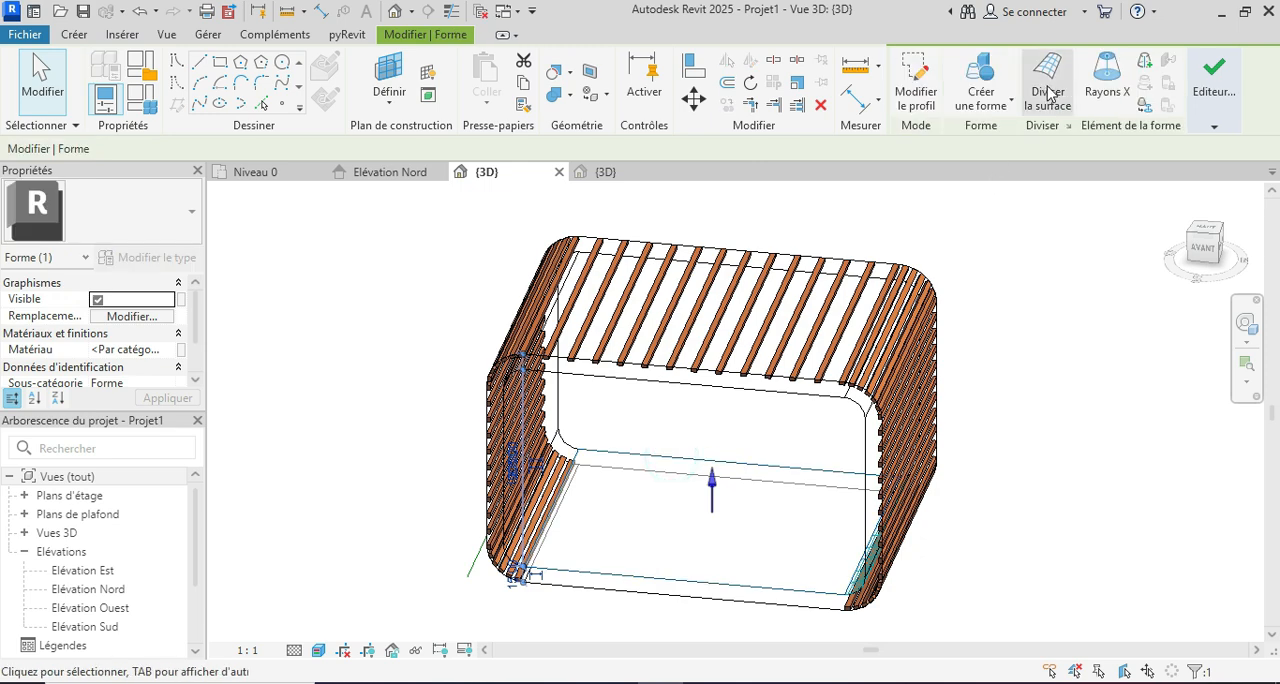
left_click(1048, 92)
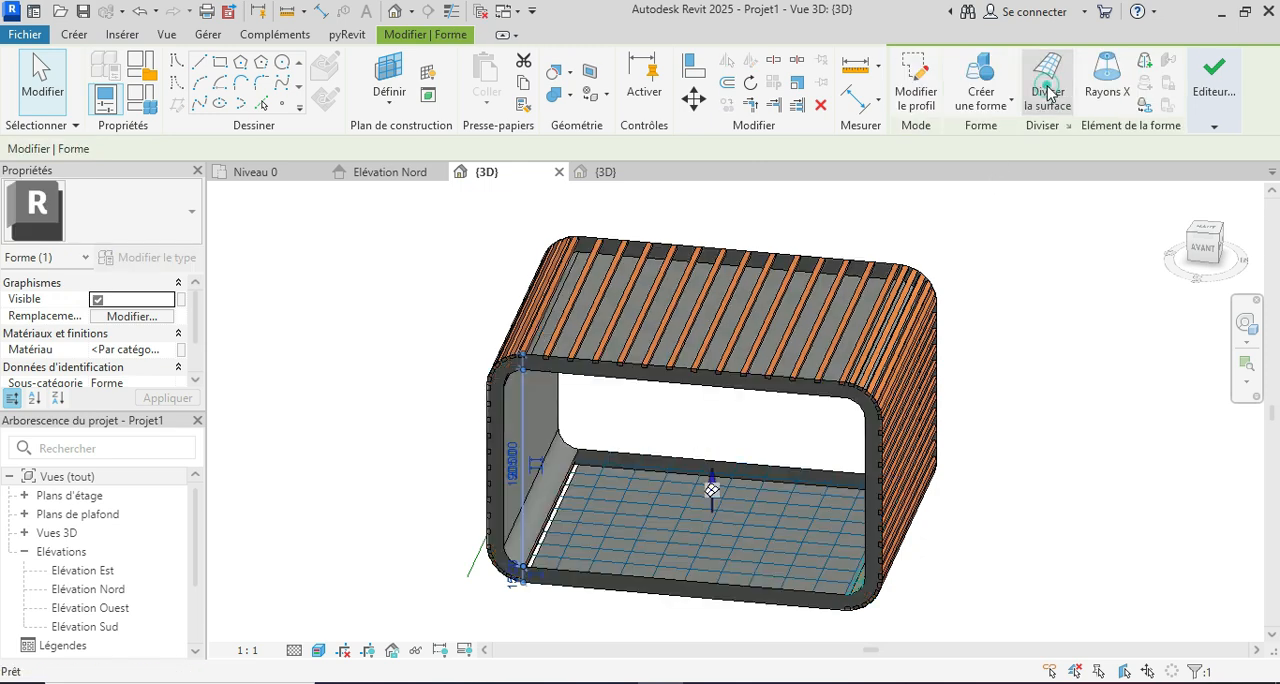
left_click(572, 452)
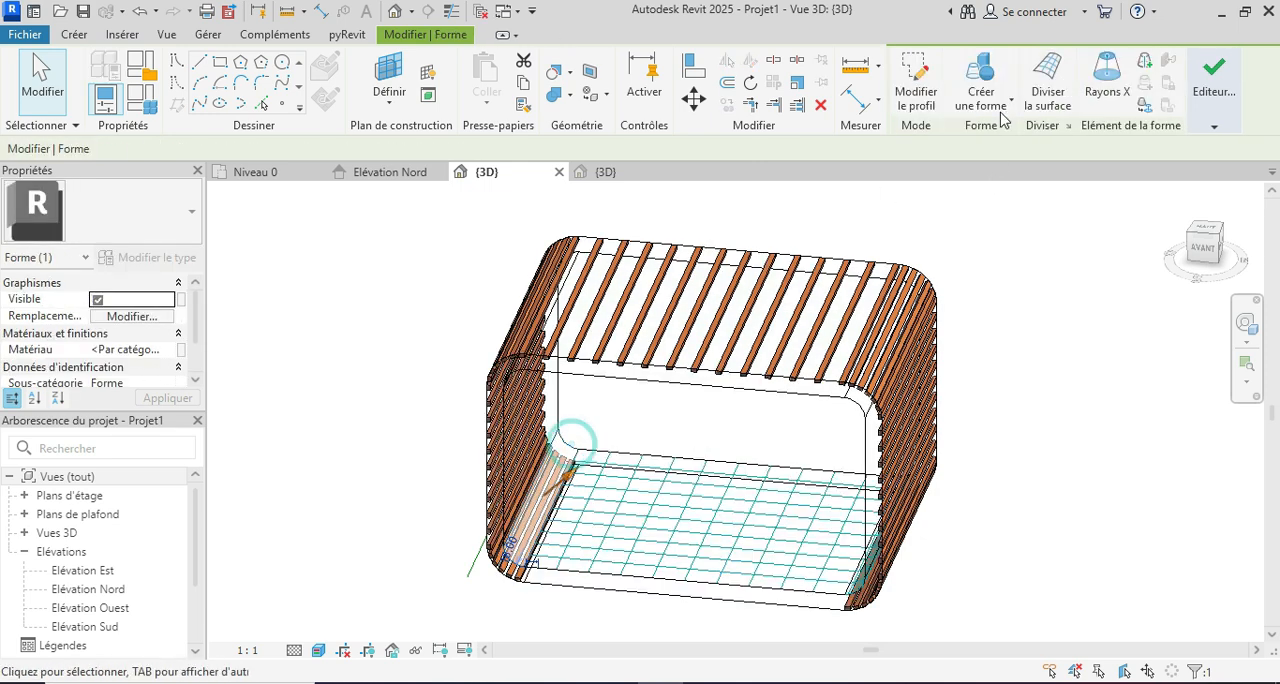
left_click(1050, 92)
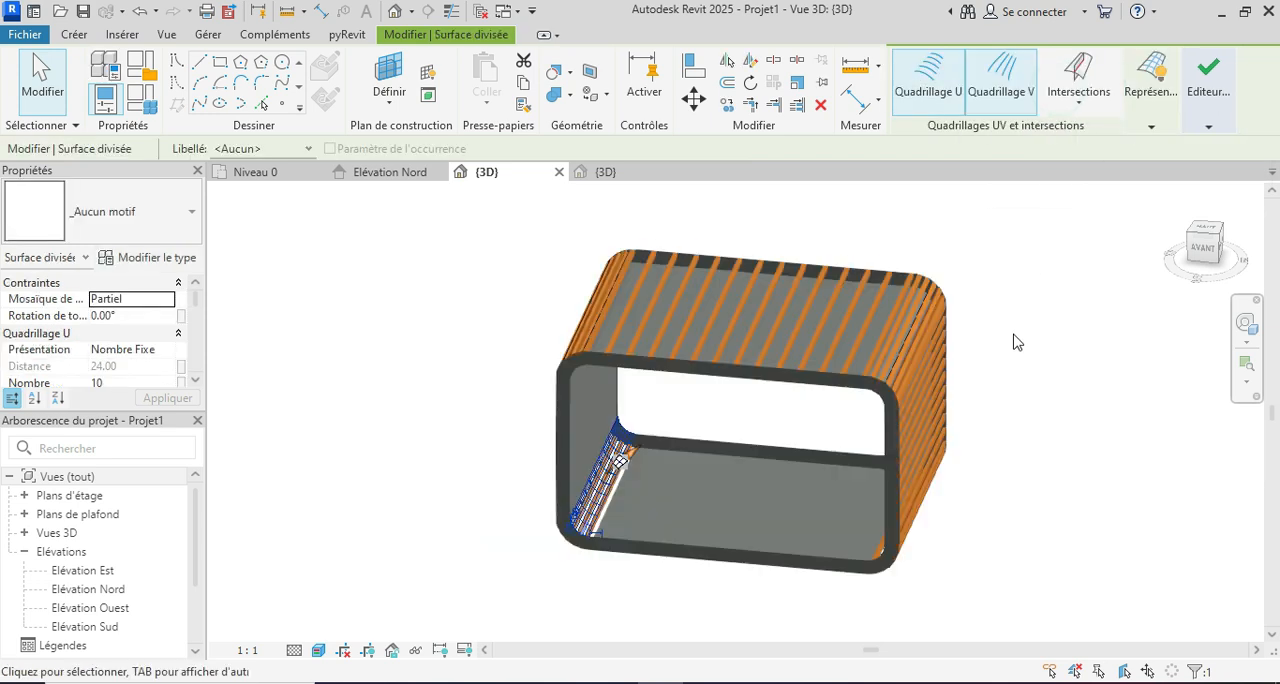
Step: Set the inner floor's divided surface to 15 divisions on the U grid and 1 on the V grid, and apply it
middle_click_drag(1004, 462, 840, 482, "shift")
scroll(753, 478, "up", 2)
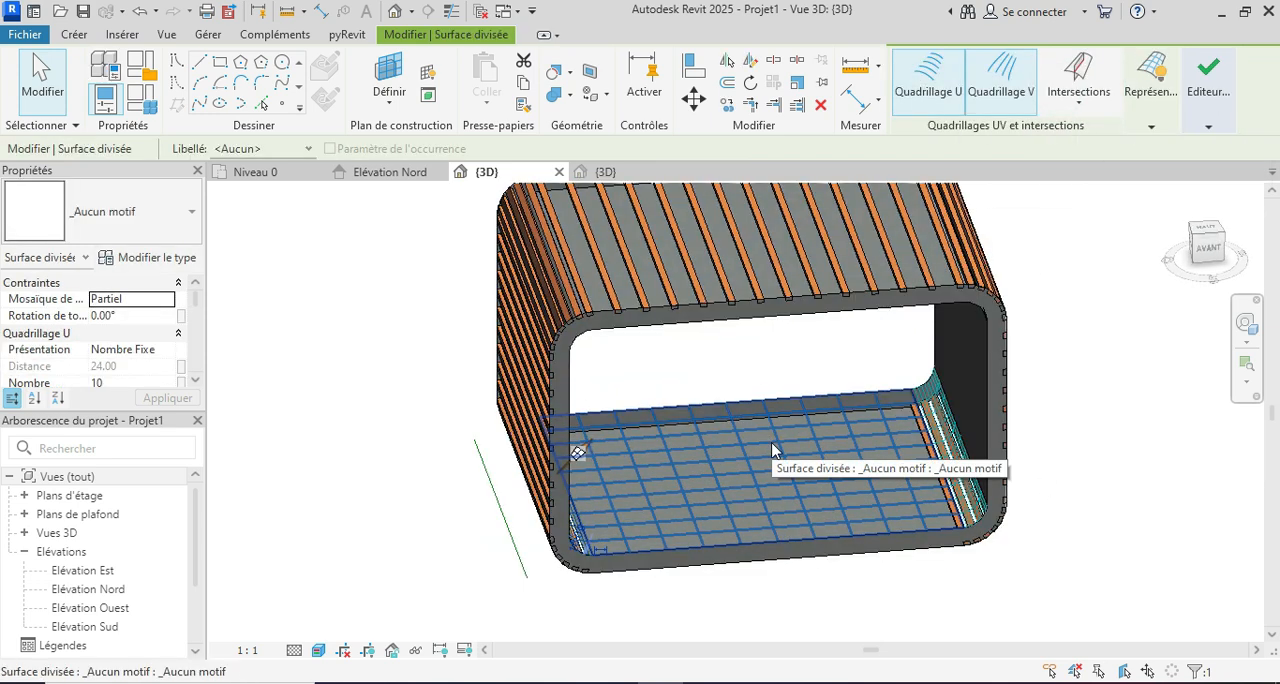
left_click(771, 443)
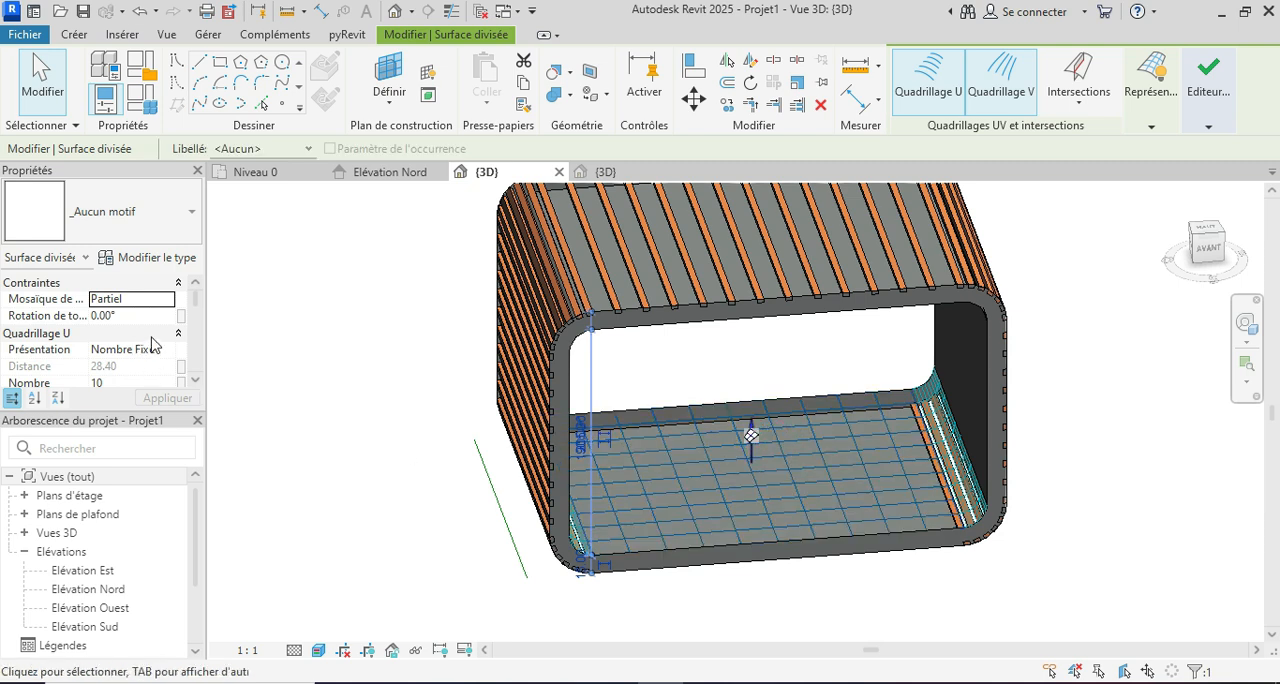
scroll(122, 357, "down", 1)
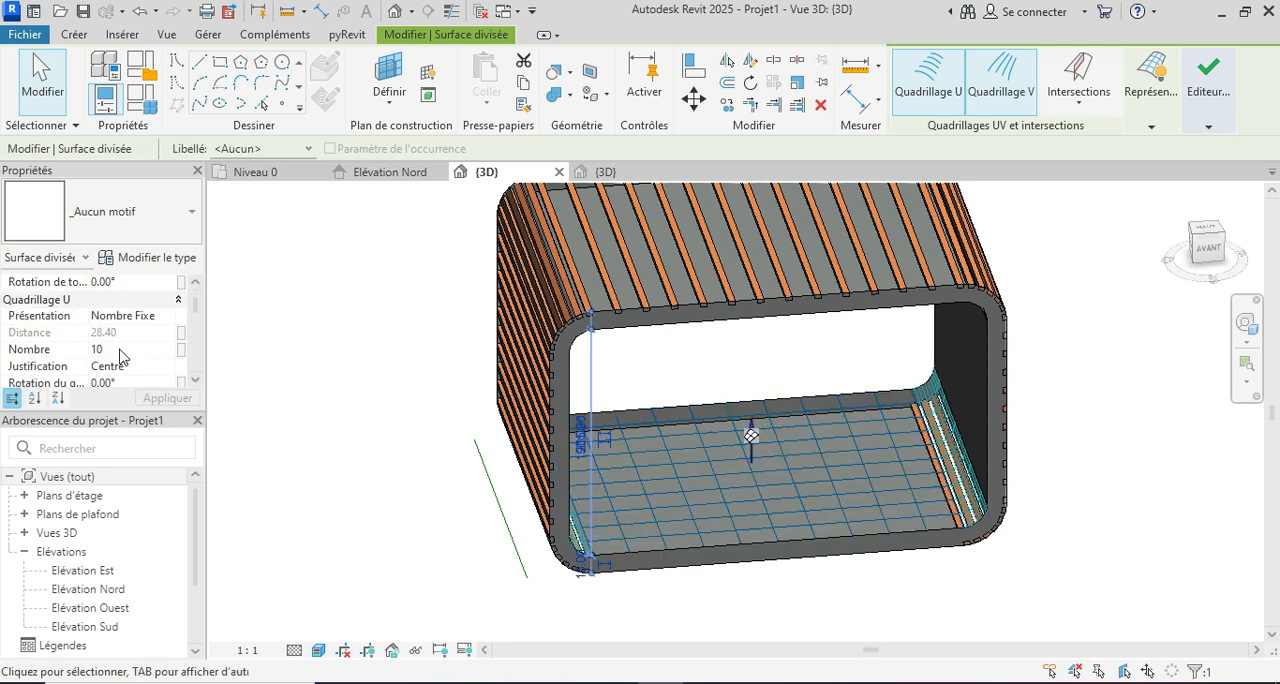
left_click(129, 348)
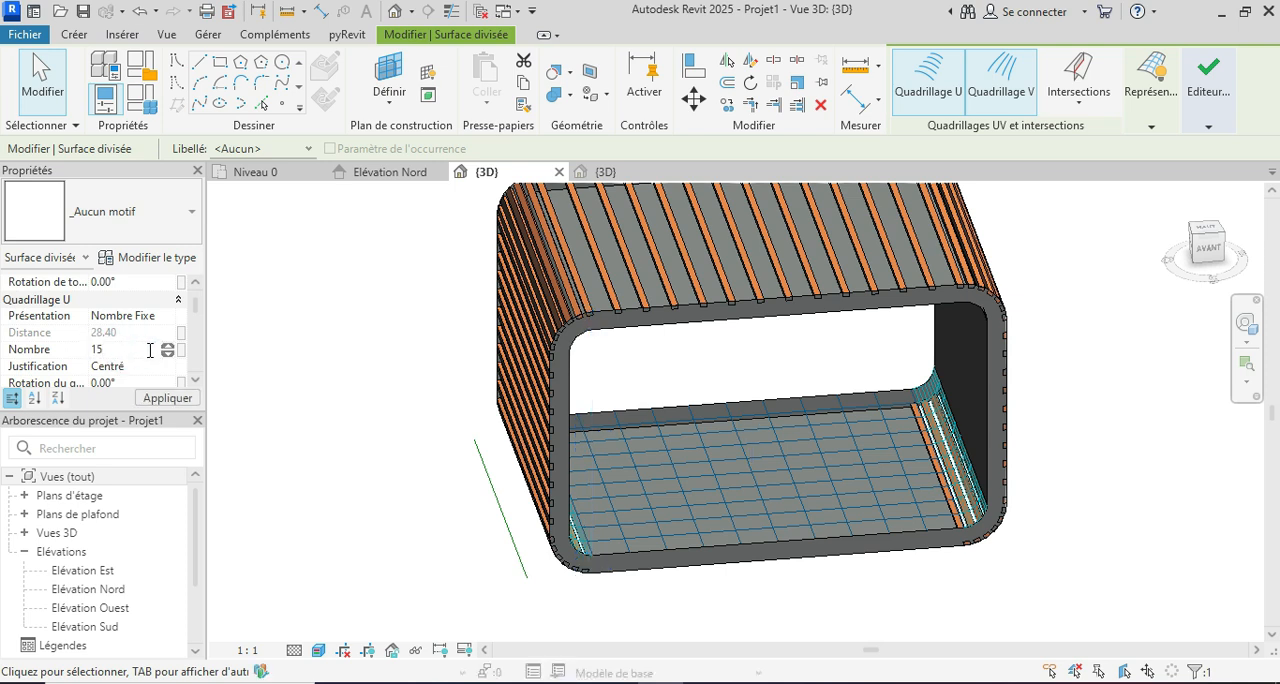
scroll(162, 358, "down", 3)
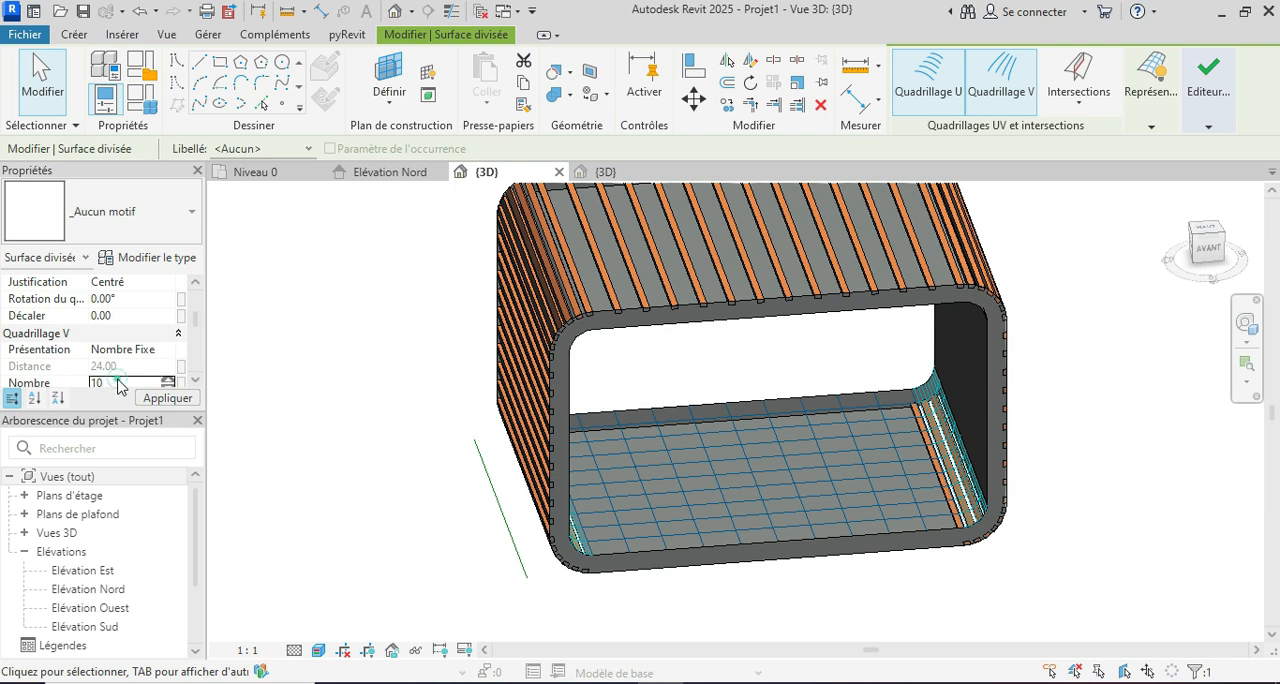
double_click(112, 371)
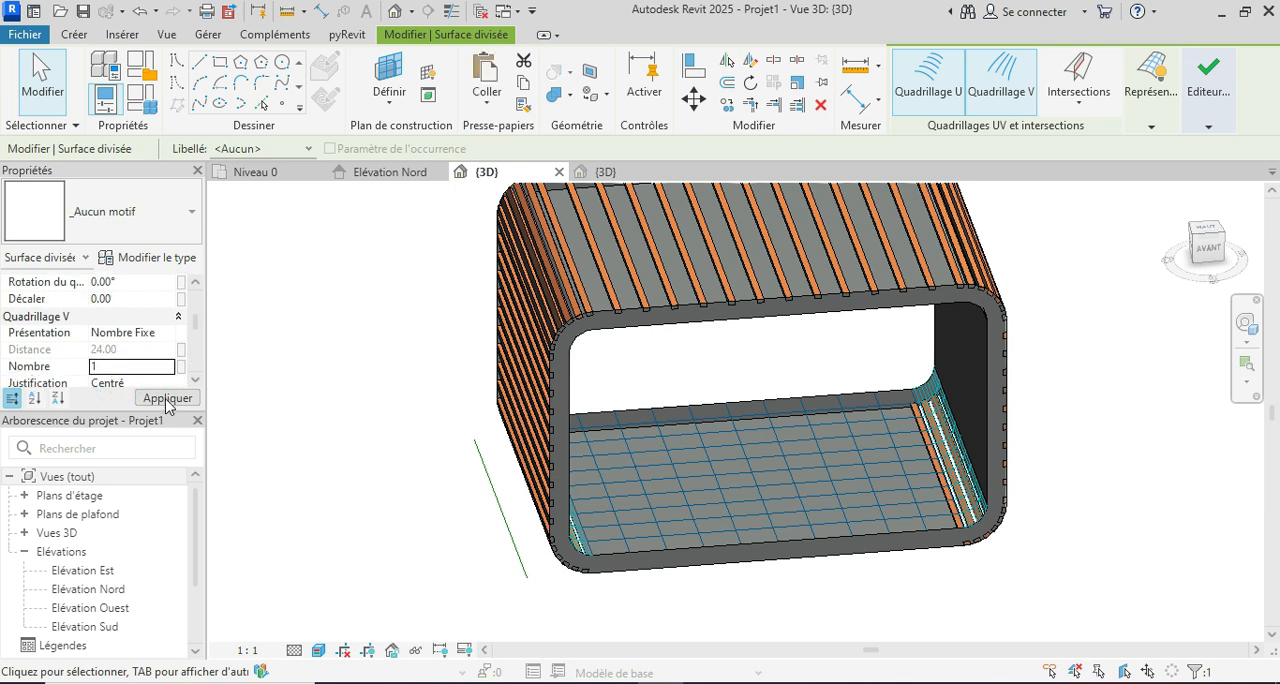
type("1")
left_click(167, 398)
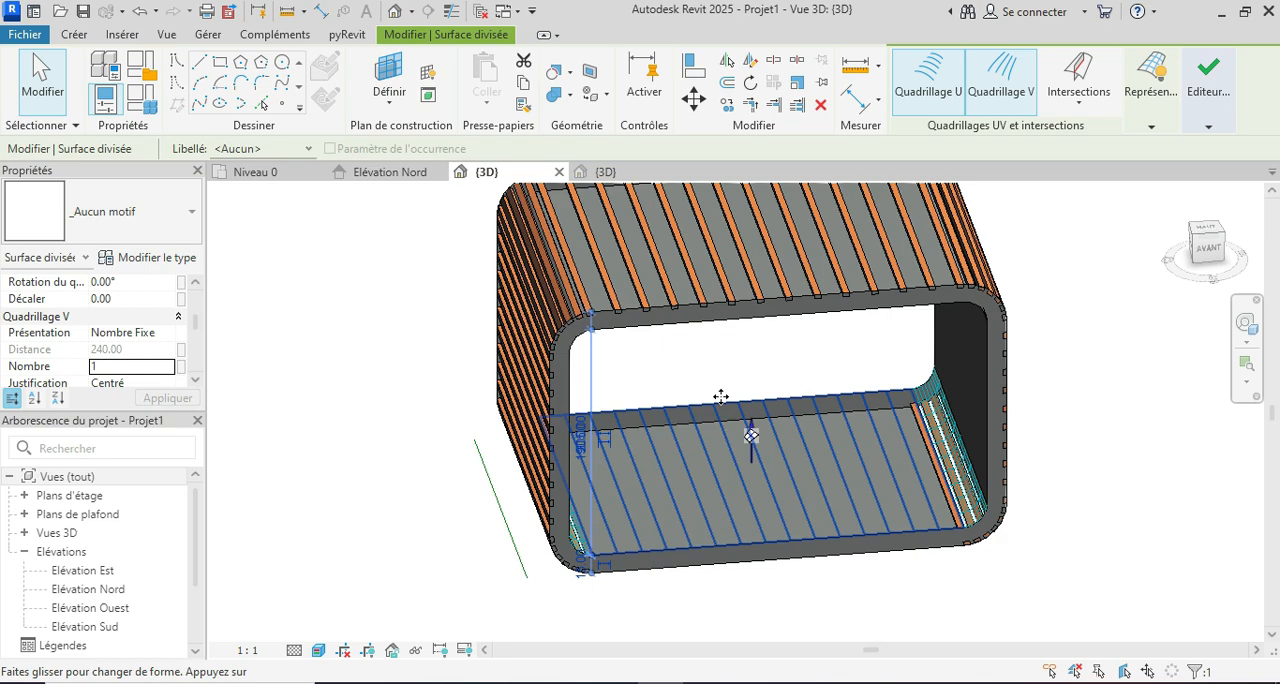
Step: Edit the U grid number of the right-hand inner floor corner's divided surface, set its V grid number to 4, and apply it
middle_click_drag(791, 482, 1037, 503, "shift")
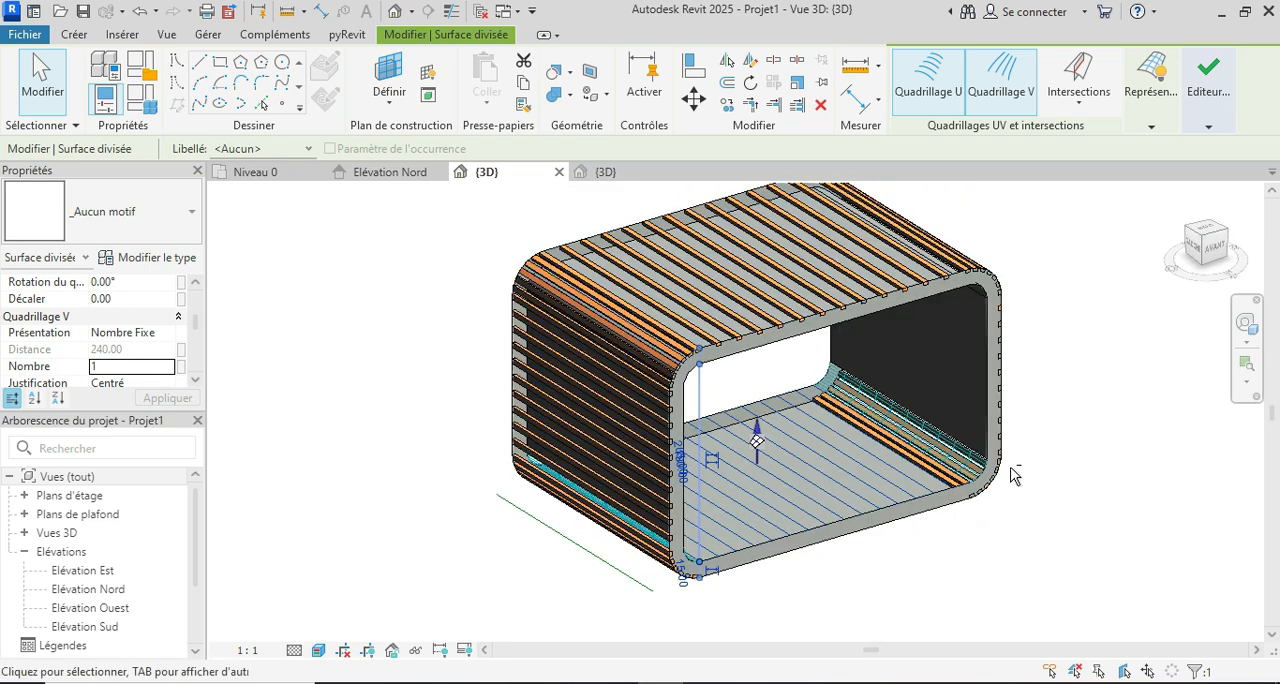
scroll(930, 435, "up", 3)
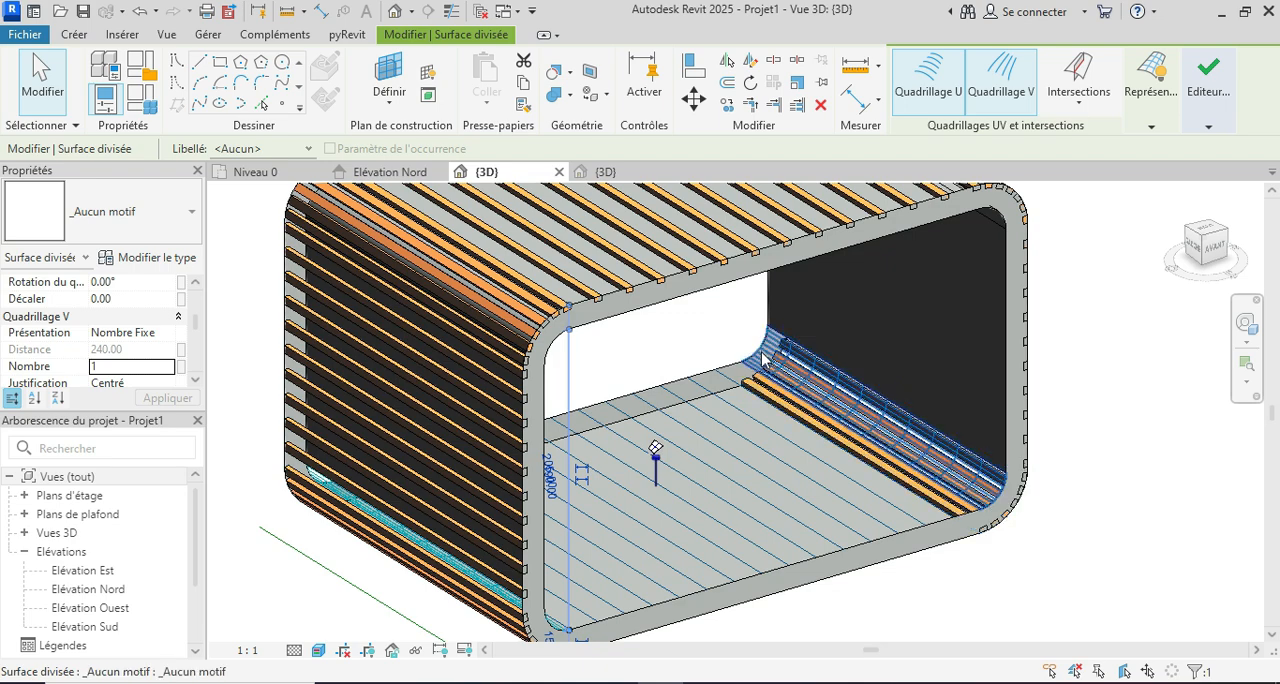
left_click(763, 358)
middle_click_drag(1212, 565, 1020, 590, "shift")
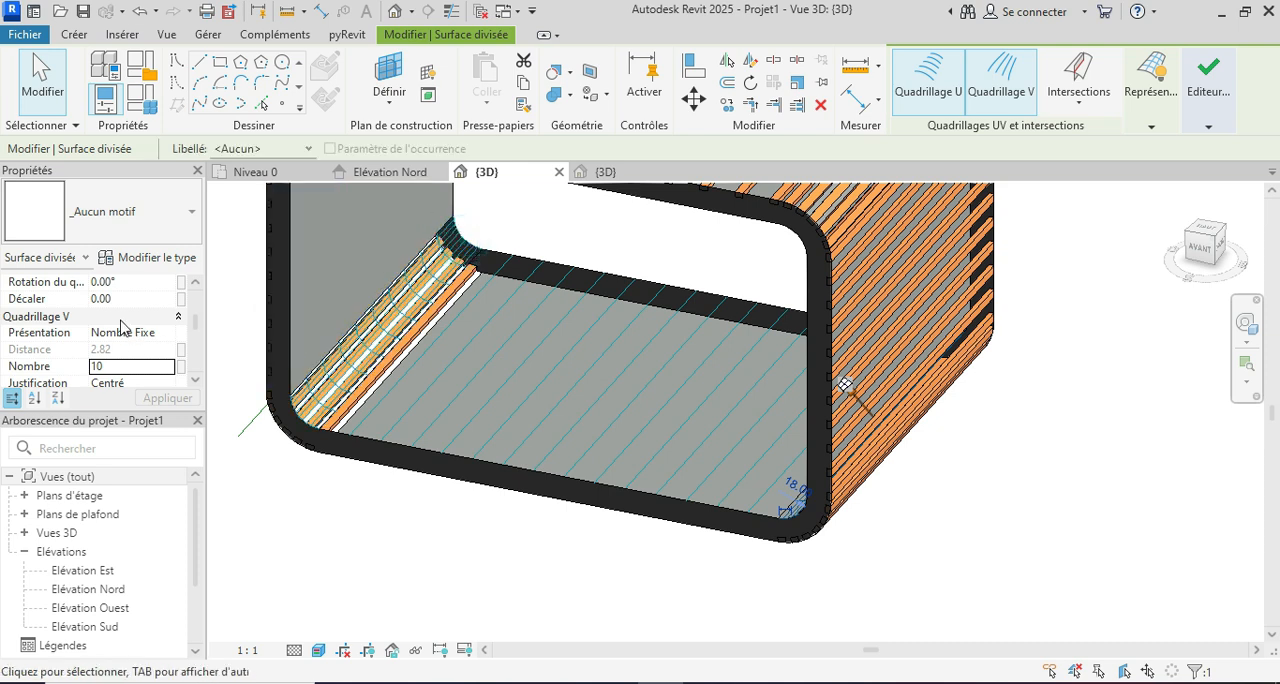
scroll(96, 363, "up", 2)
scroll(110, 360, "down", 2)
scroll(120, 360, "up", 1)
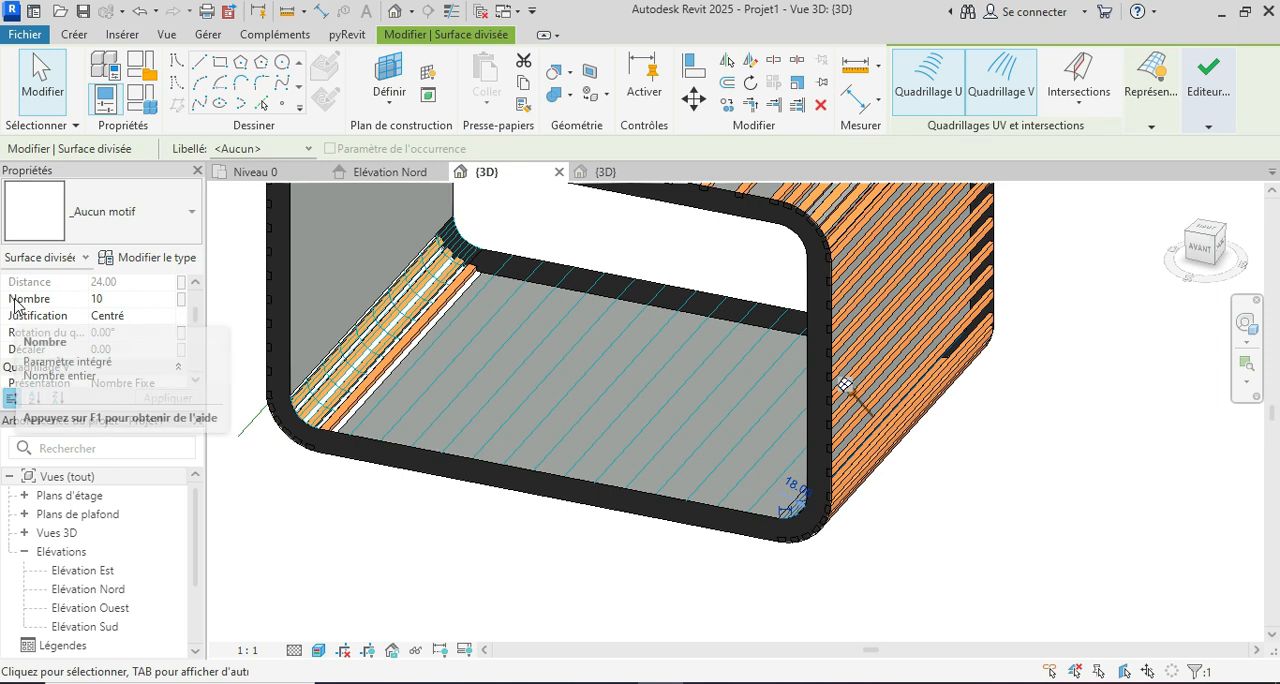
scroll(14, 300, "up", 1)
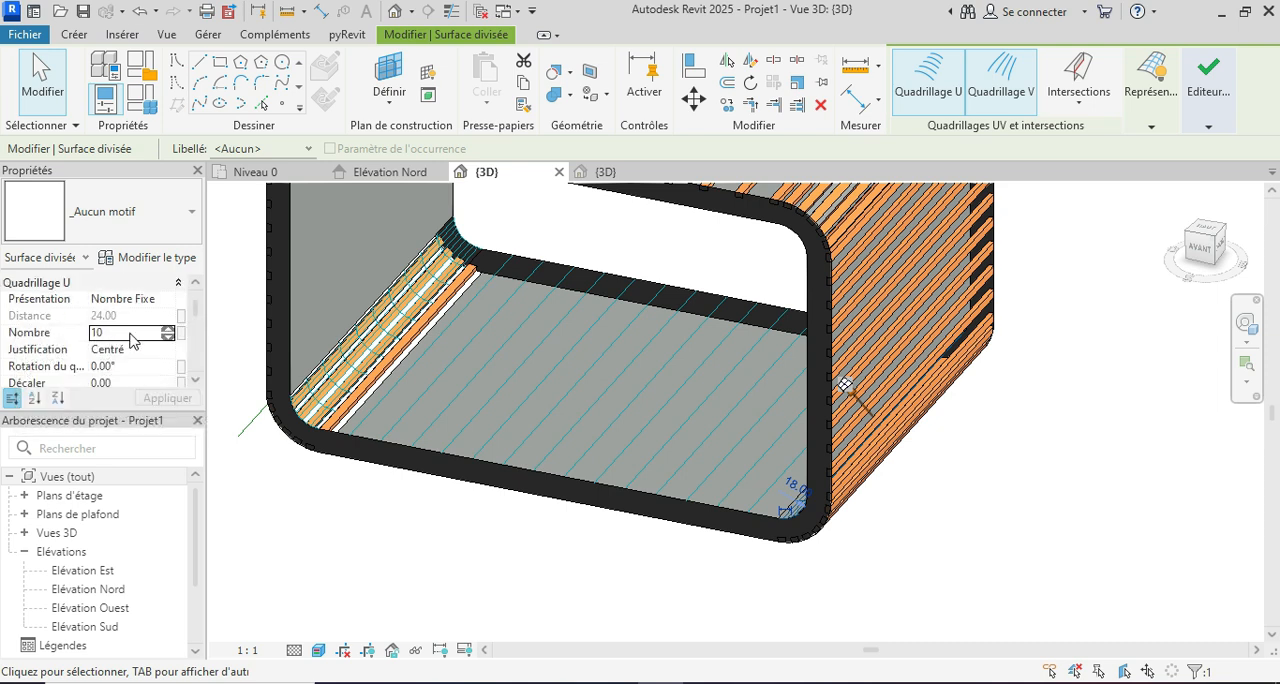
left_click(131, 333)
type("10")
key("Return")
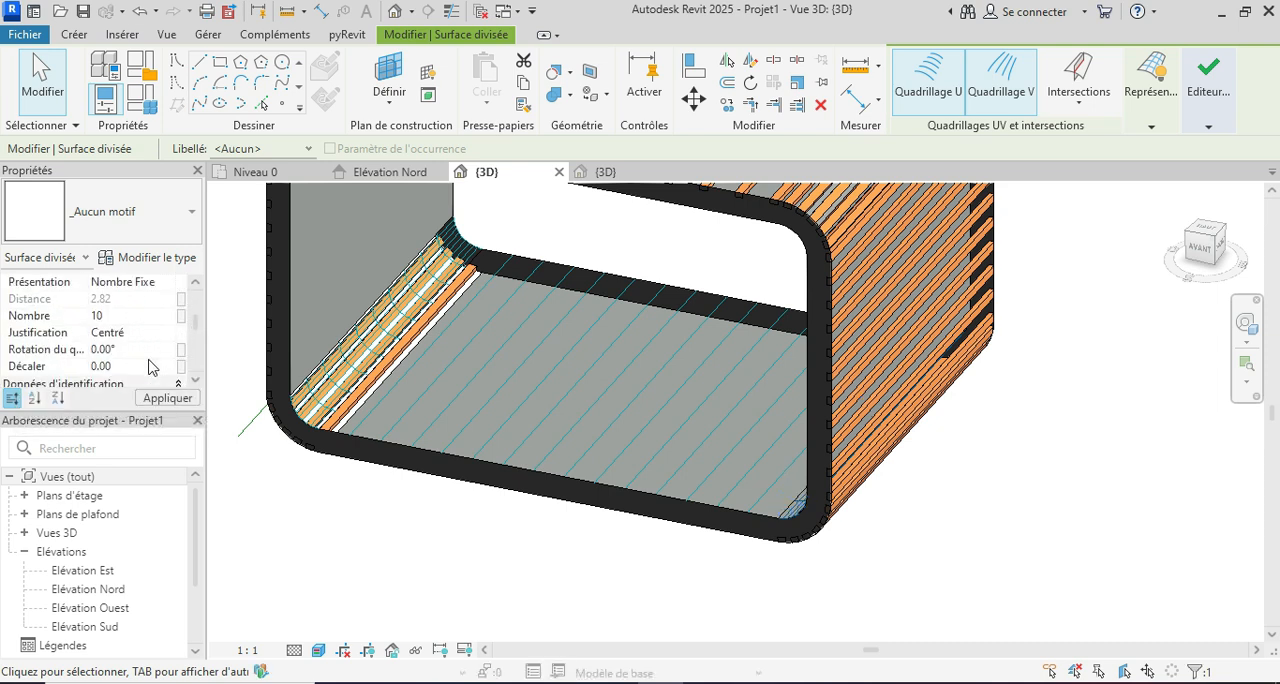
left_click(147, 316)
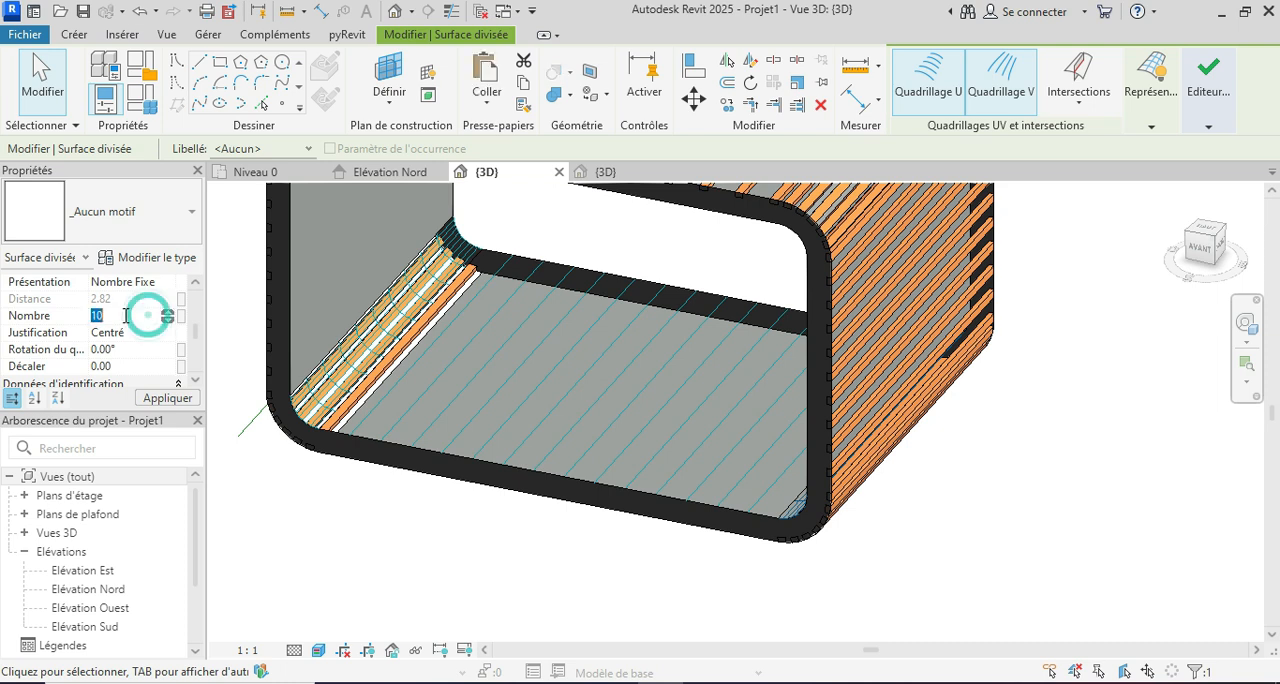
type("4")
left_click(166, 398)
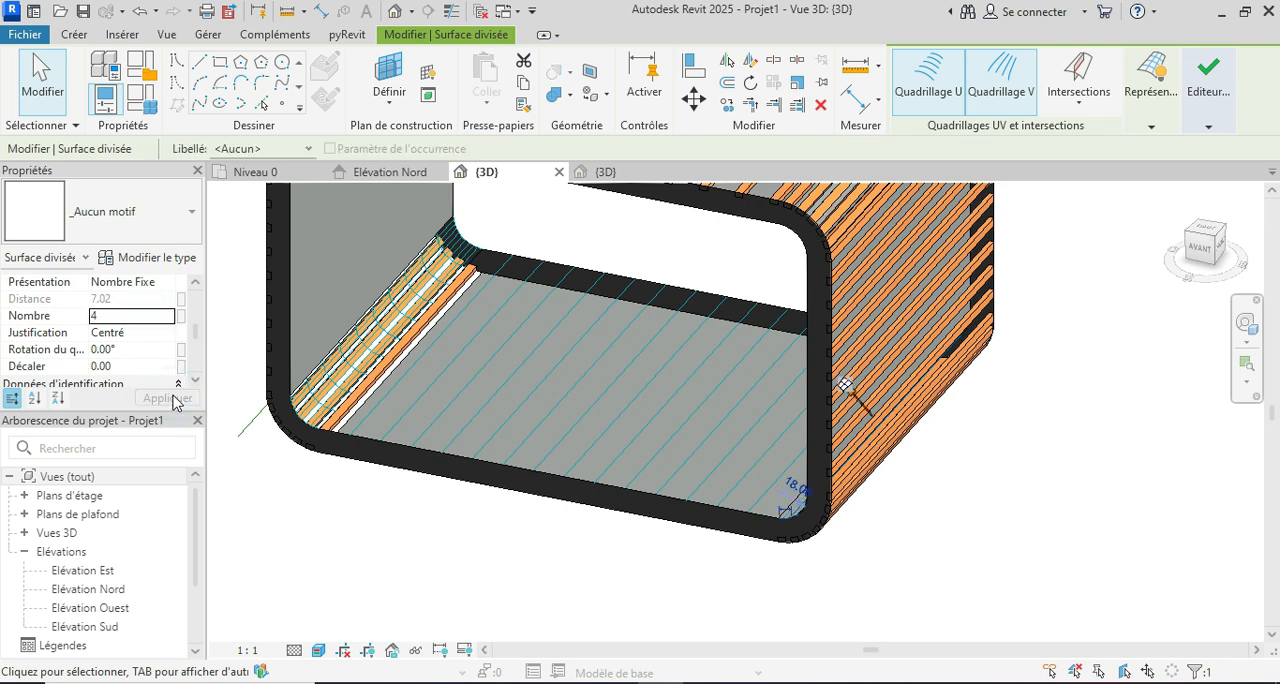
Step: Edit the V grid number of the left-hand inner floor corner's divided surface, set its U grid number to 1, apply it, and deselect the surface
middle_click_drag(791, 523, 606, 409, "shift")
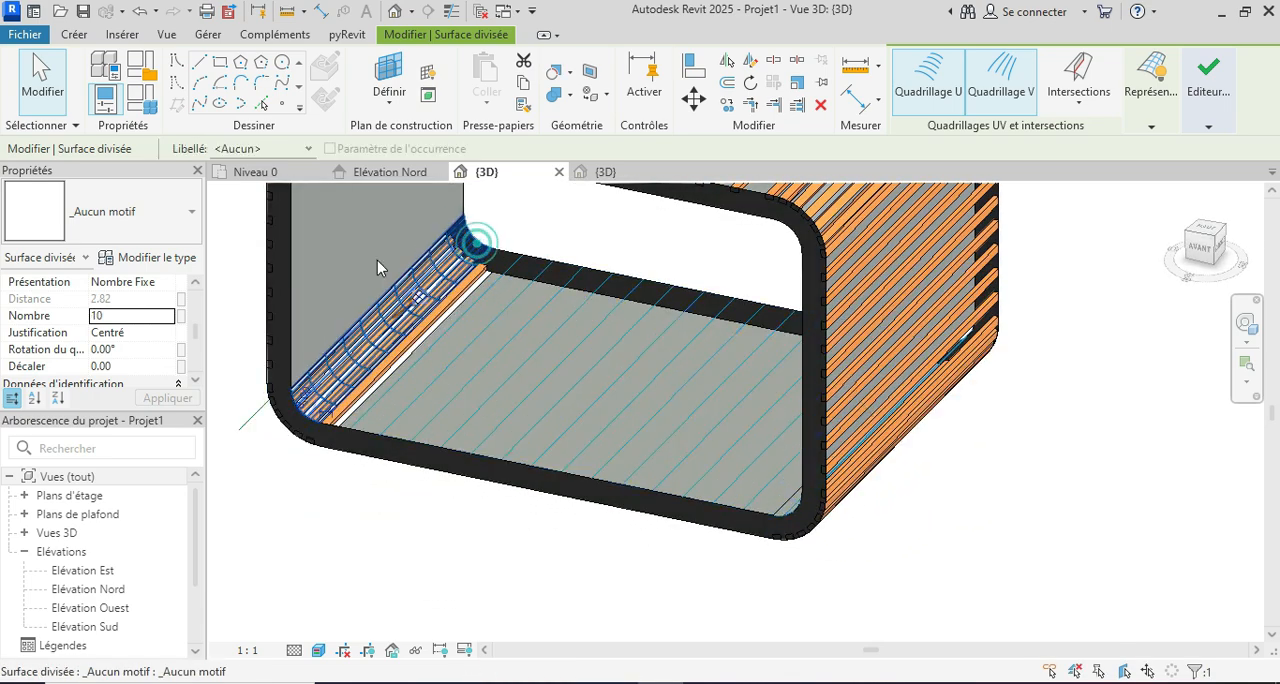
left_click(428, 236)
left_click(137, 316)
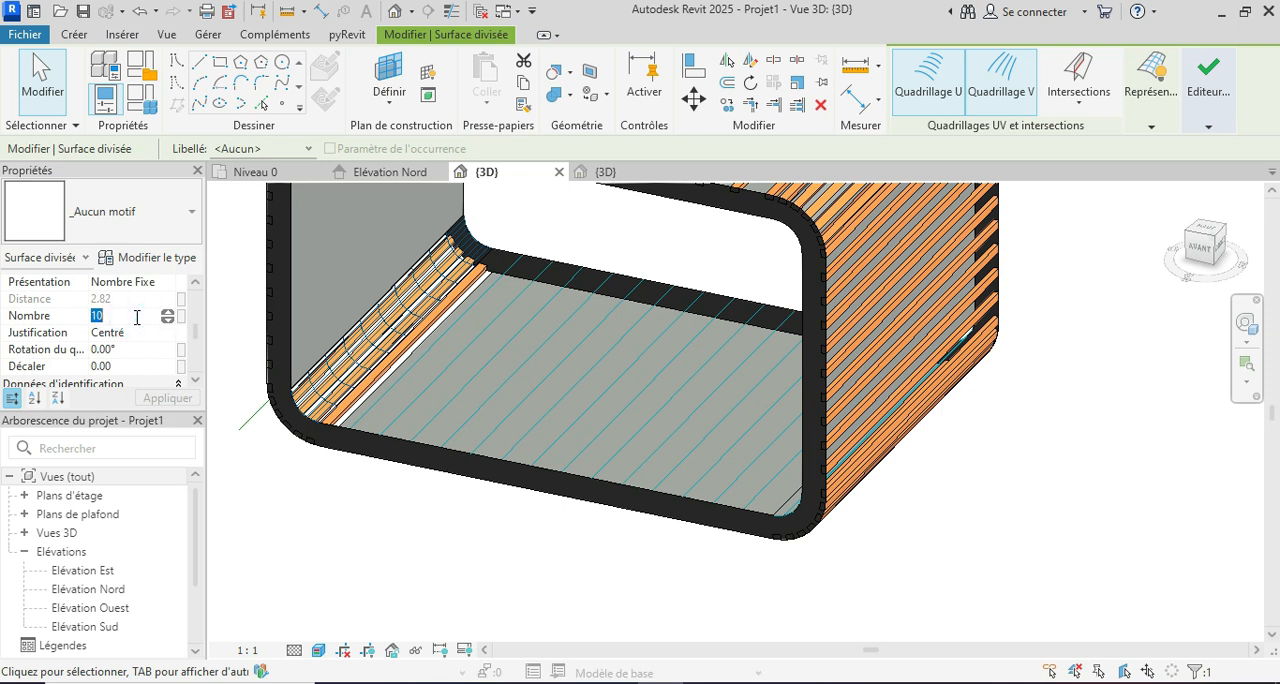
scroll(149, 343, "down", 1)
scroll(143, 349, "up", 1)
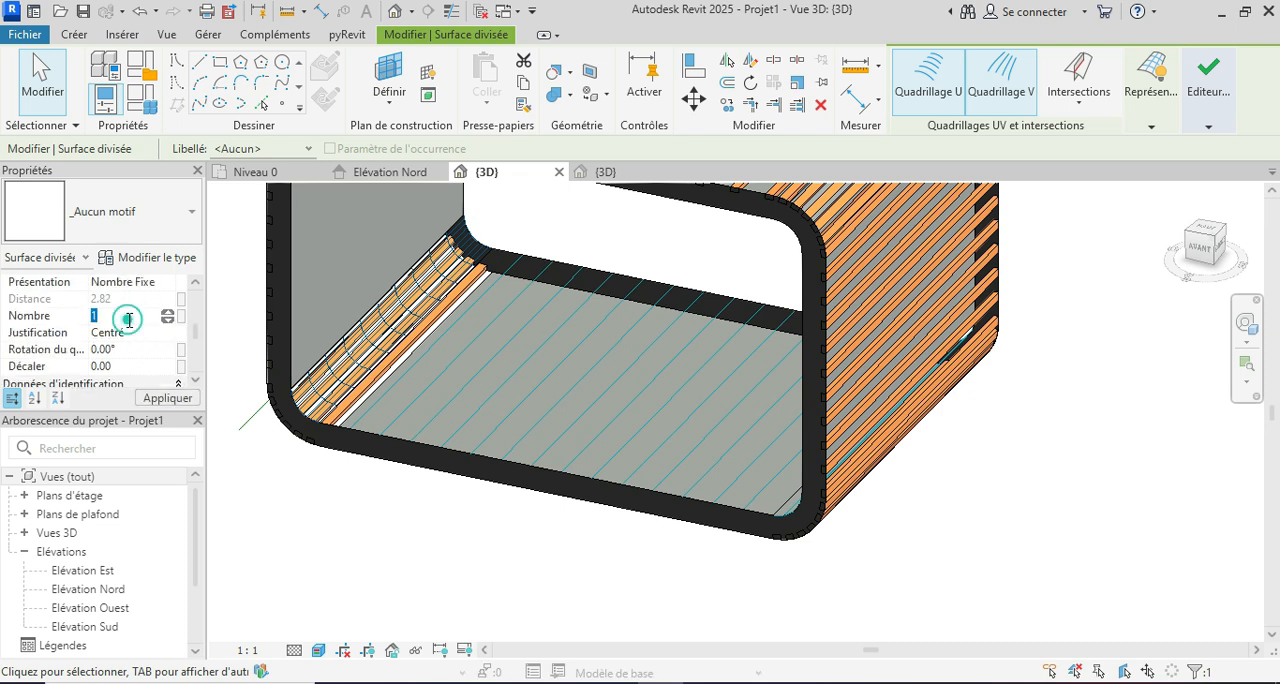
scroll(118, 356, "up", 3)
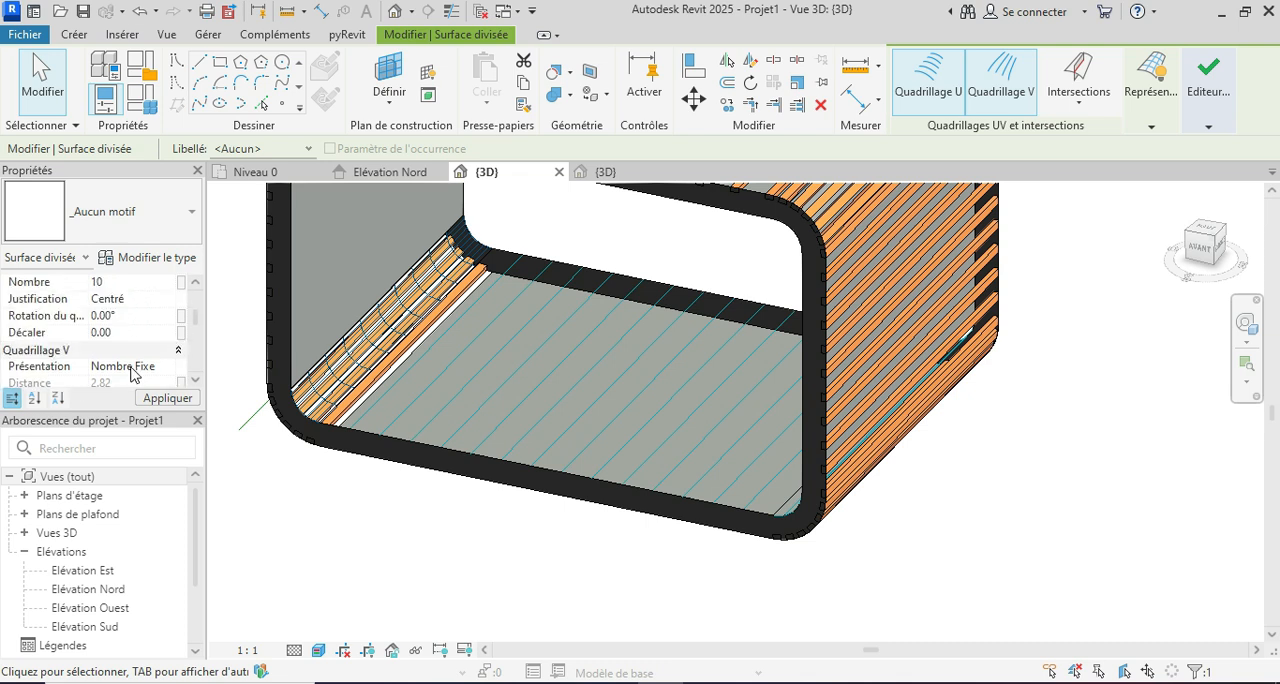
left_click(116, 332)
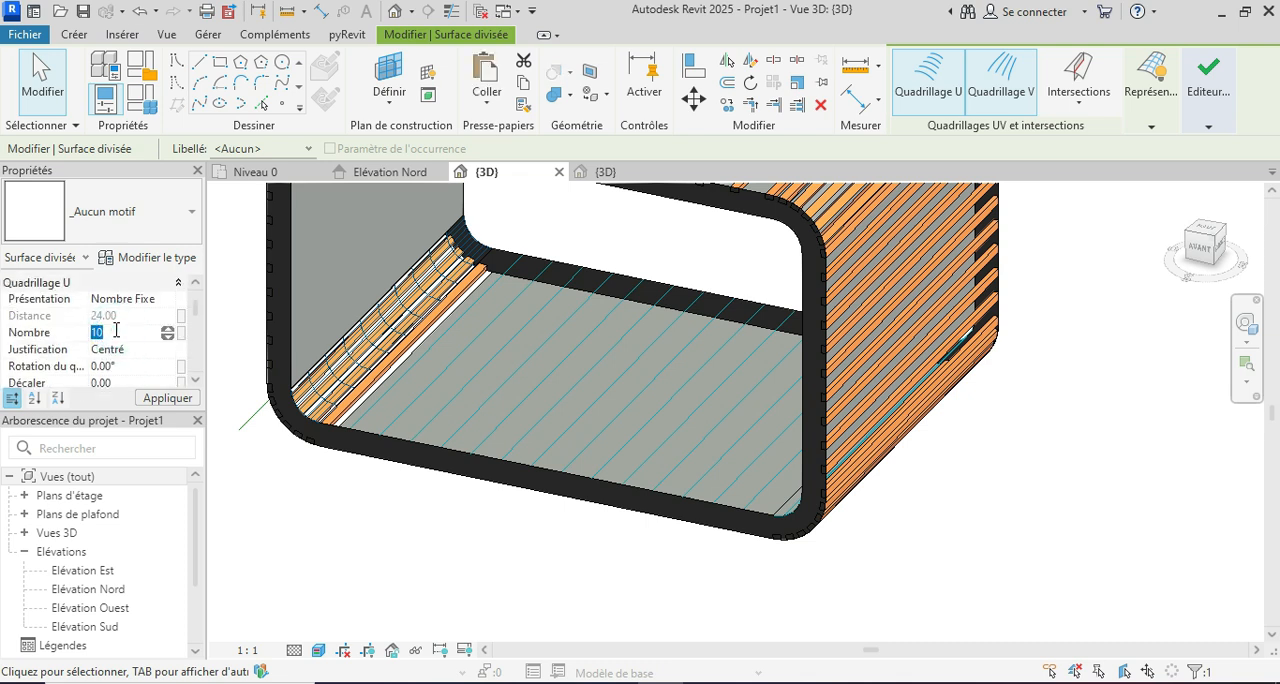
left_click(177, 398)
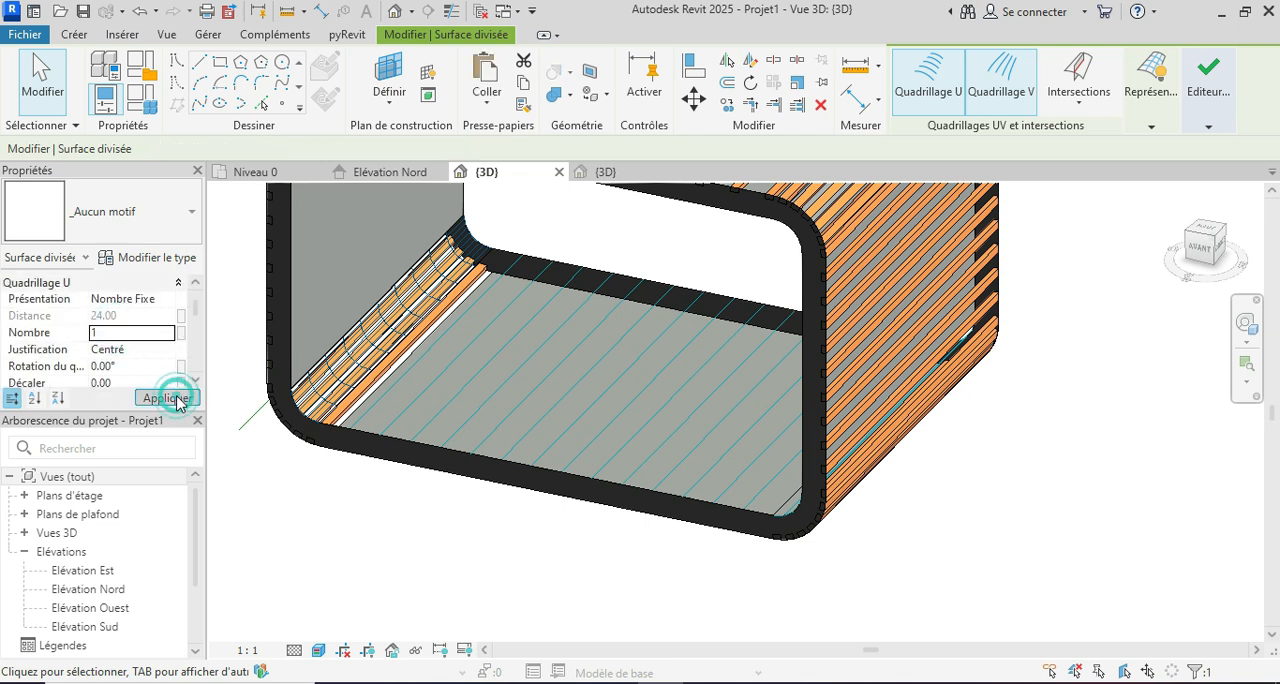
left_click(360, 500)
Step: Switch to the Famille1 panel family's 3D view and delete the orange slat form between the two long reference lines
scroll(605, 471, "down", 3)
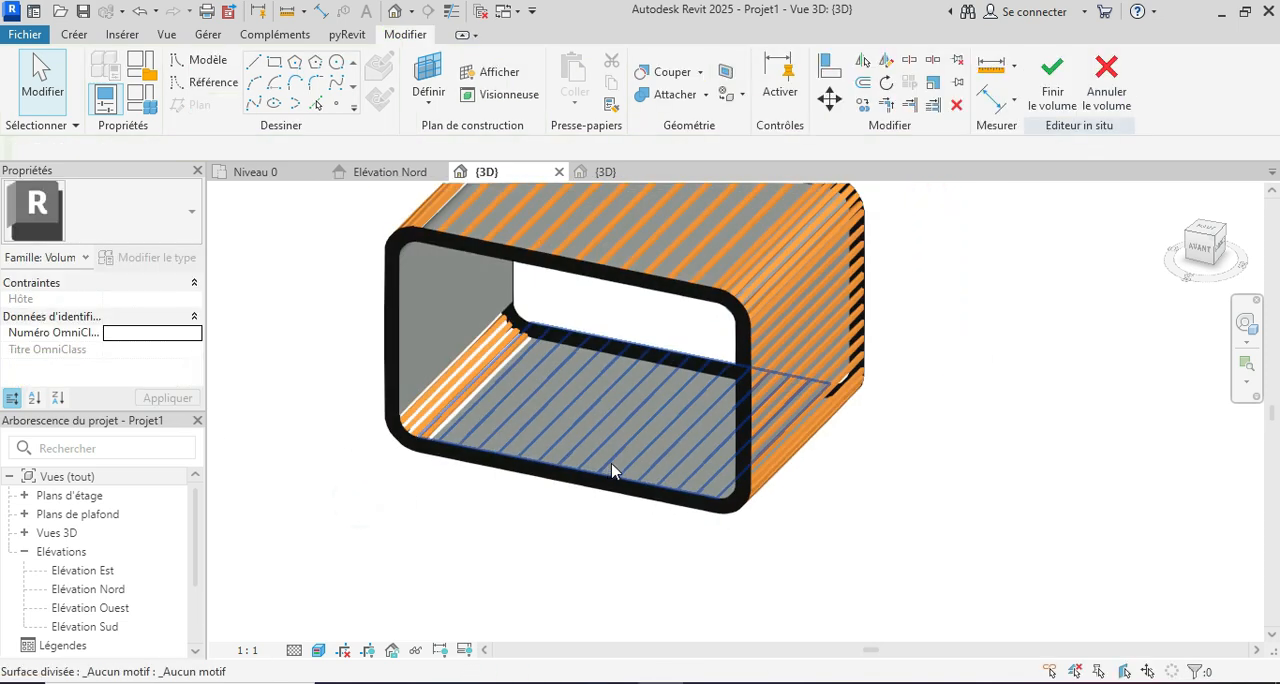
mouse_move(852, 513)
middle_mouse_down("shift")
mouse_move(882, 512)
mouse_move(836, 521)
middle_mouse_up("shift")
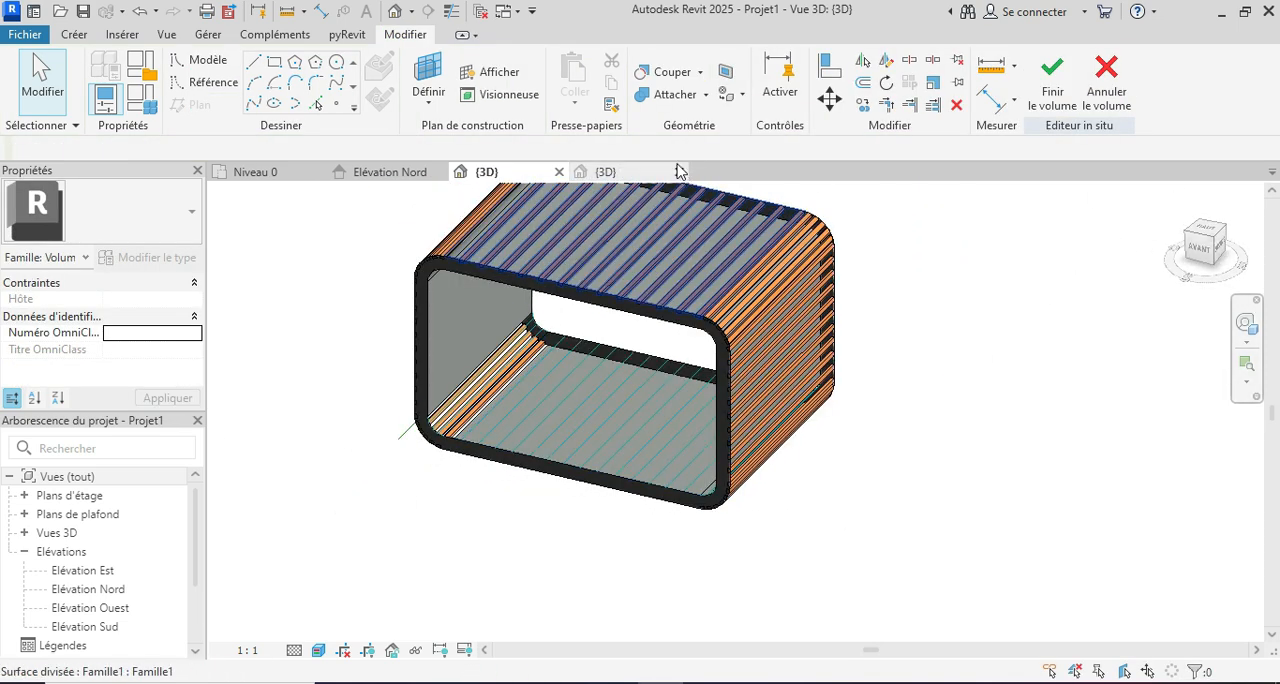
left_click(635, 178)
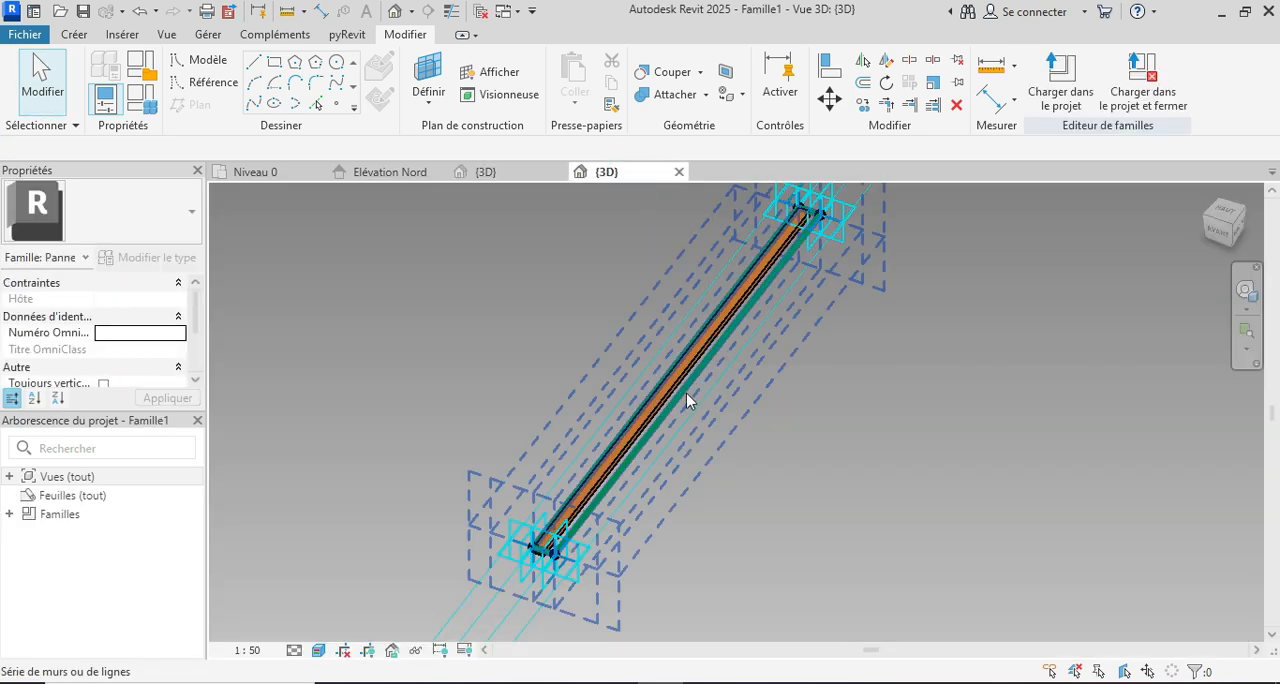
scroll(680, 390, "up", 3)
key("Tab")
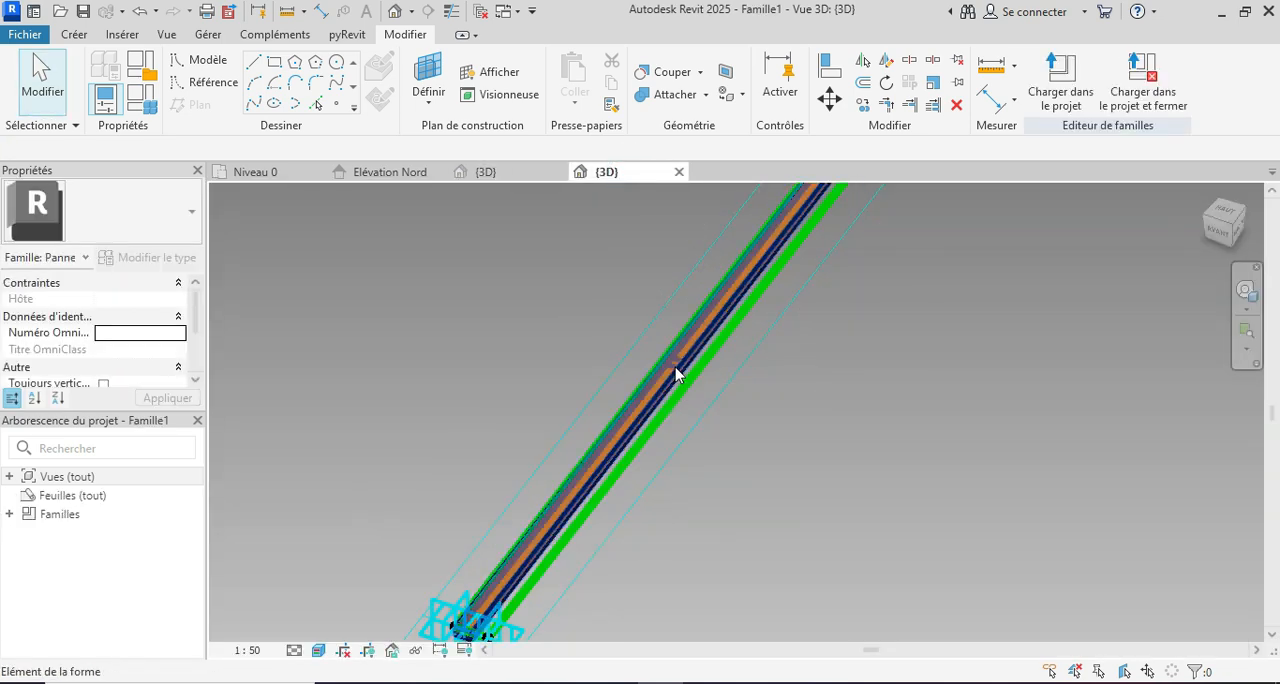
left_click(676, 372)
key("Delete")
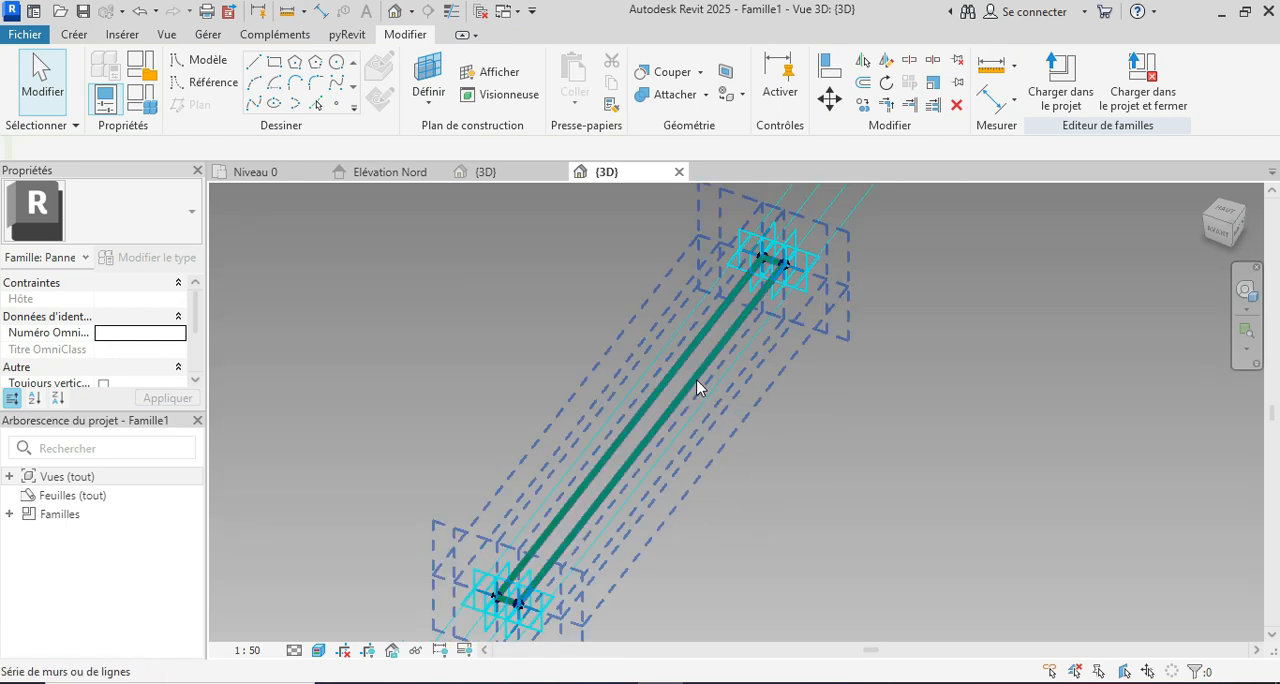
Step: Create a solid extruded form from the closed loop of reference lines in the panel family
left_click(697, 387)
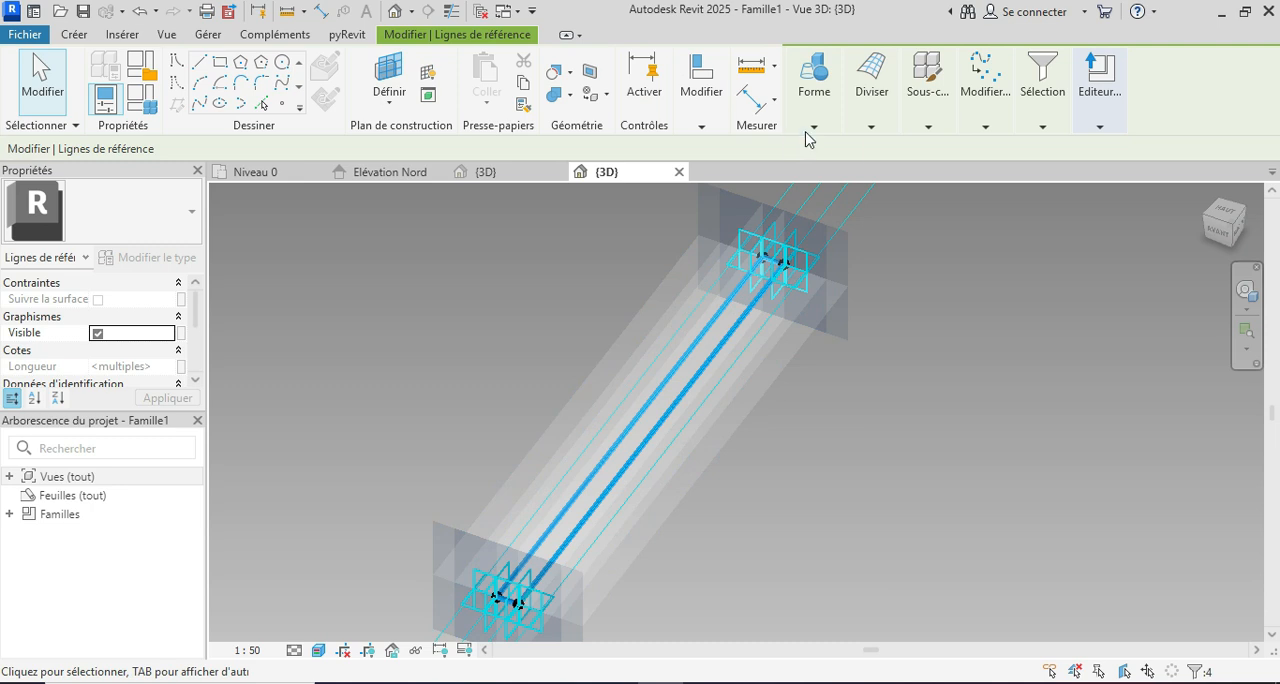
left_click(812, 128)
left_click(825, 165)
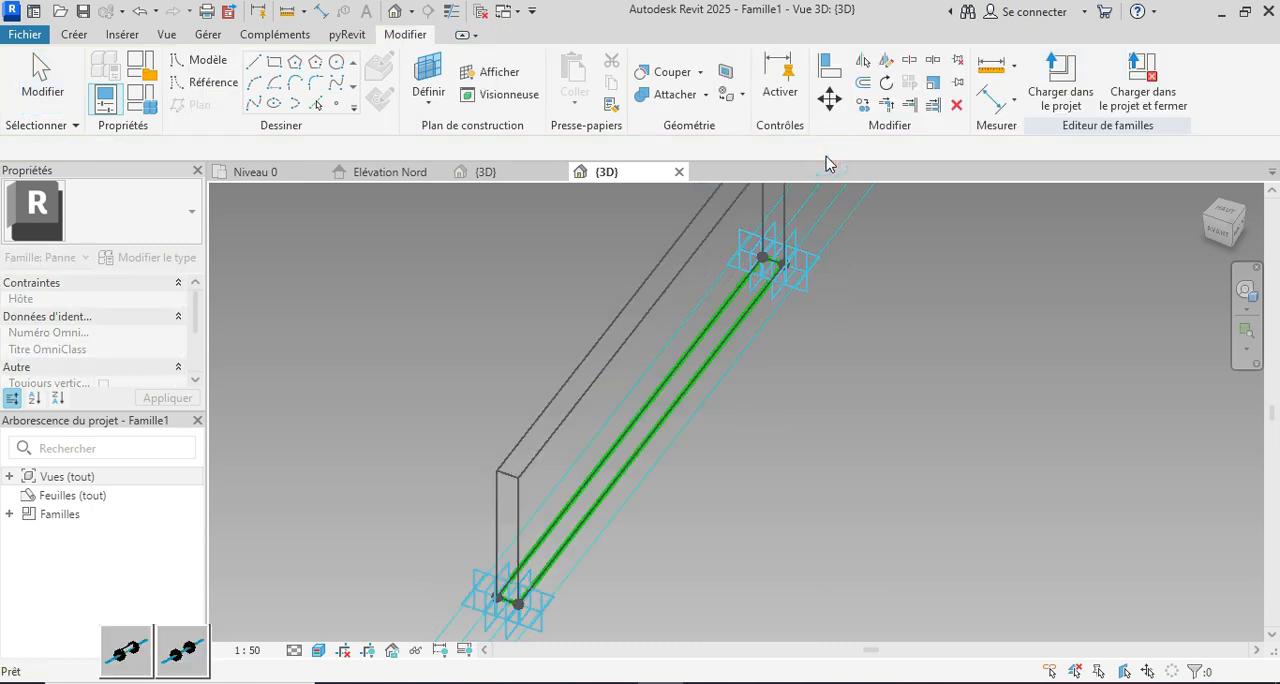
left_click(477, 384)
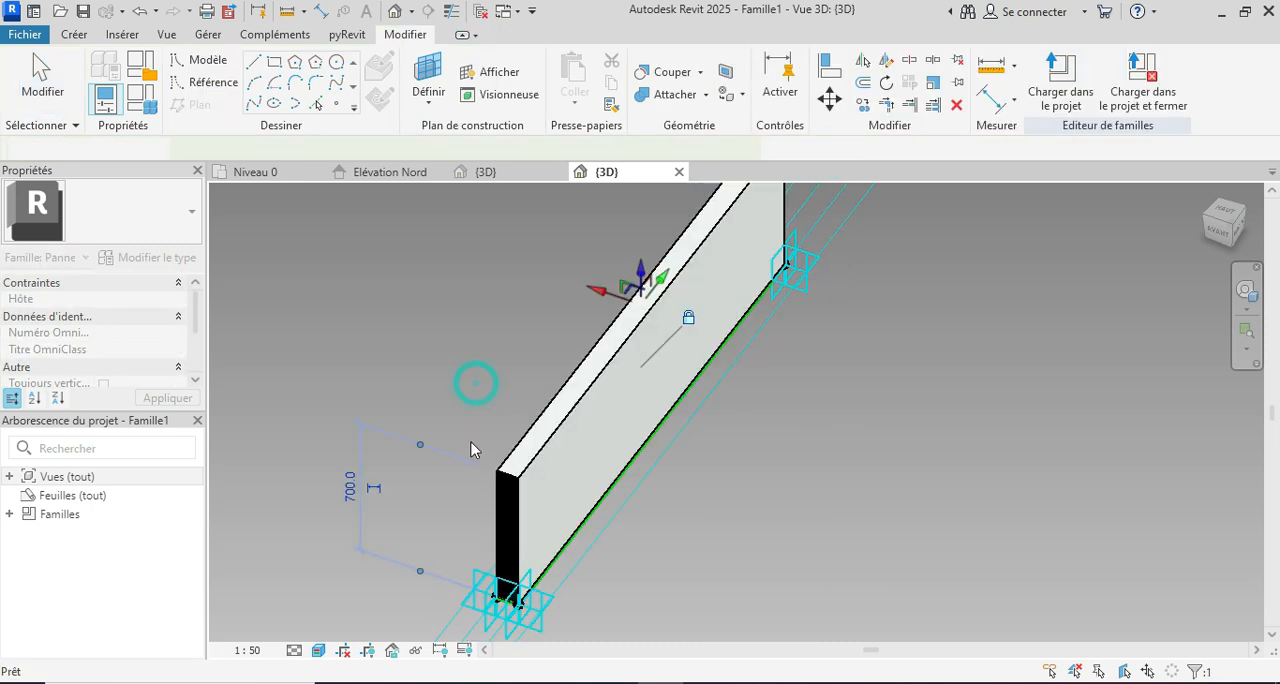
Step: Set the new form's height to 30 and deselect it
scroll(503, 450, "down", 2)
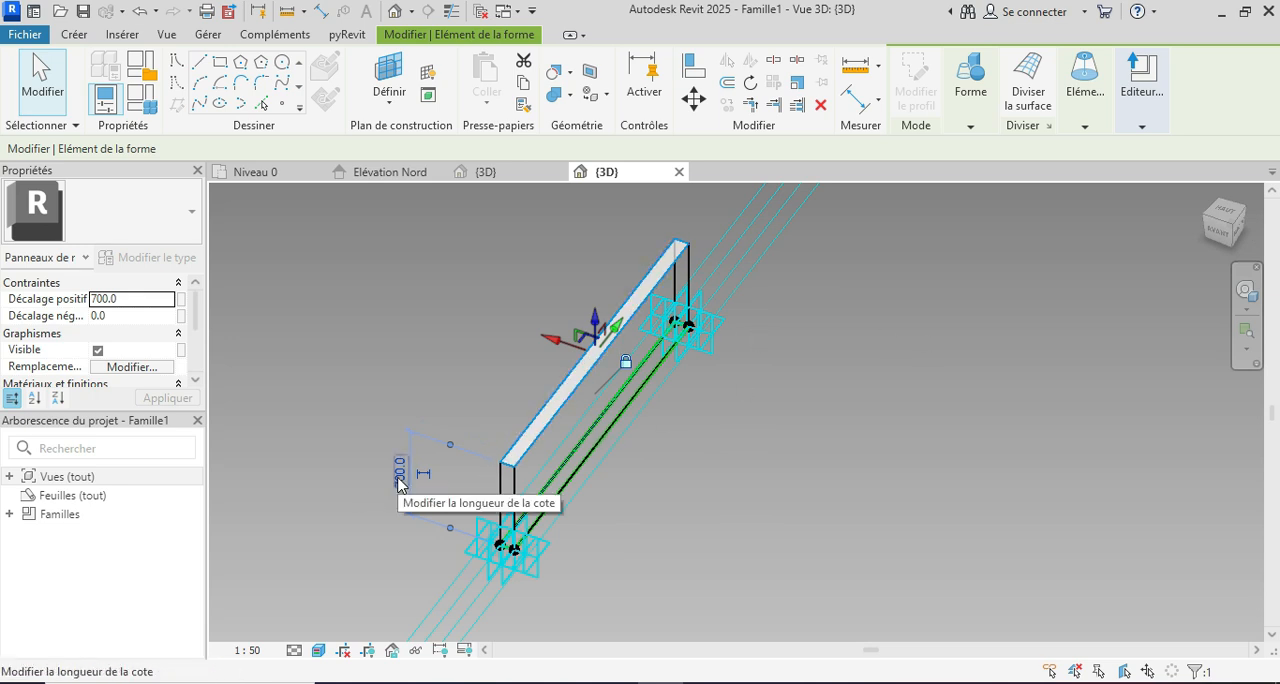
left_click(400, 470)
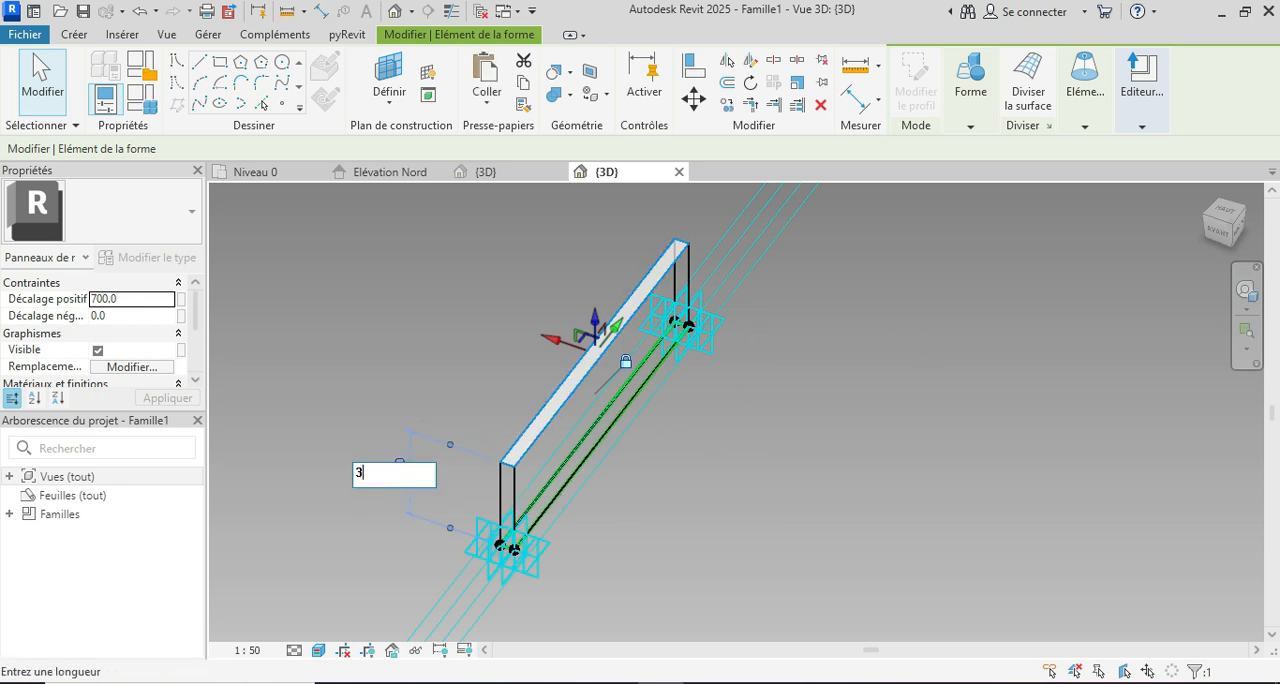
key("Return")
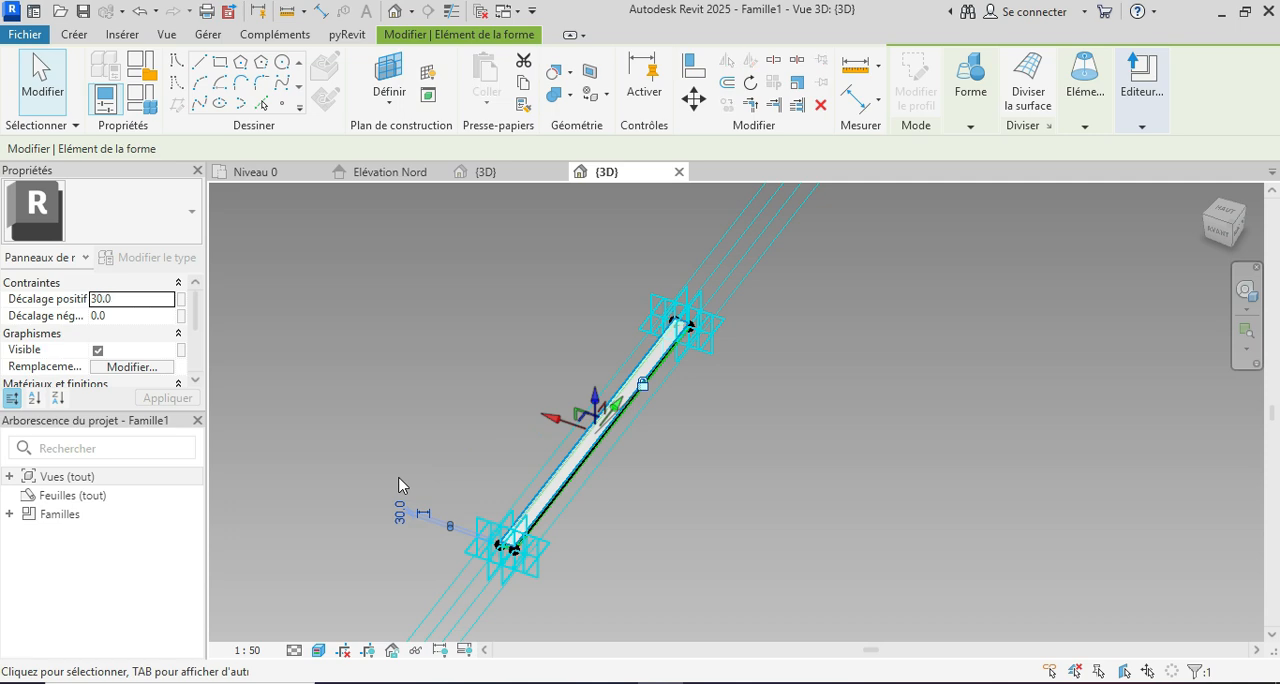
scroll(493, 540, "up", 5)
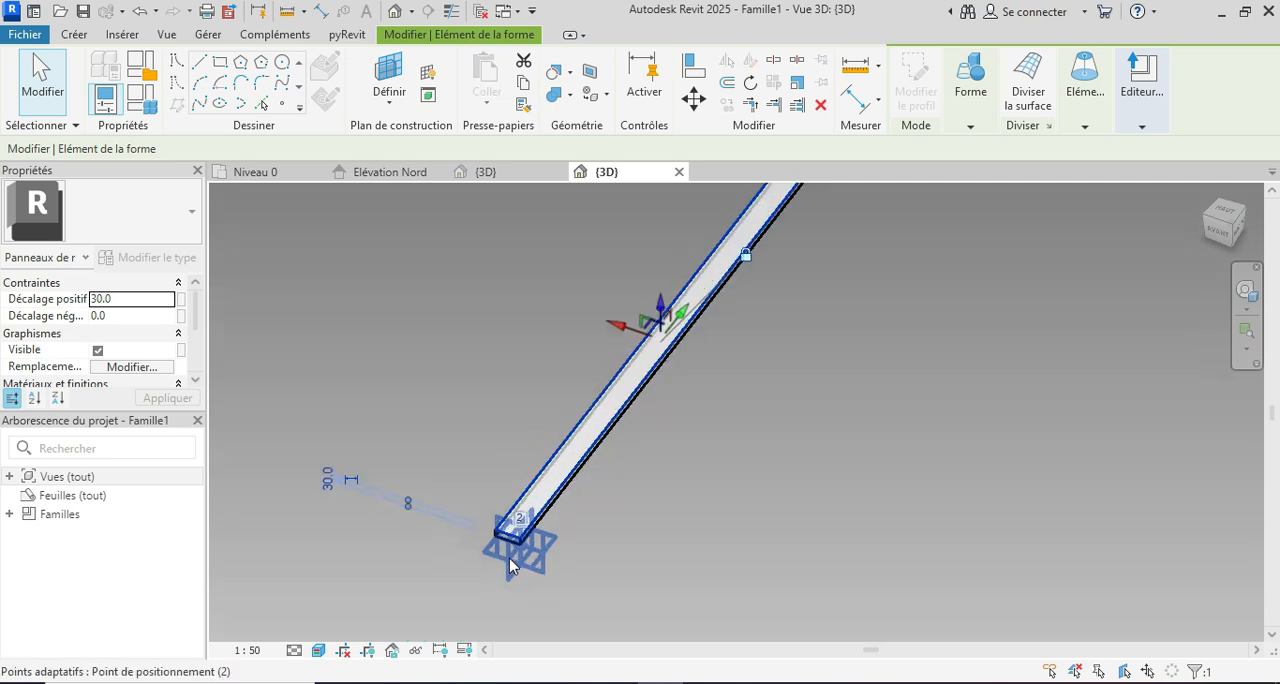
left_click(726, 482)
Step: Assign the ELIE COUL material to the 30-high slat form and deselect it
scroll(537, 491, "up", 1)
key("Tab")
key("Tab")
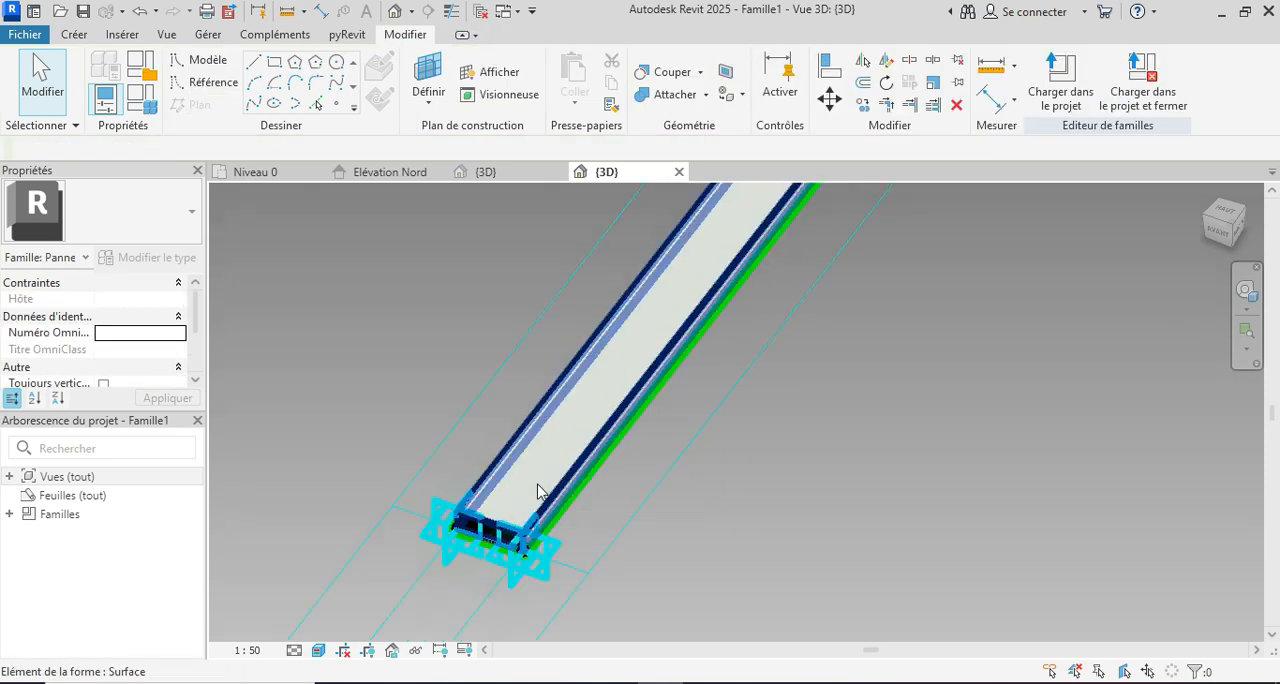
left_click(537, 491)
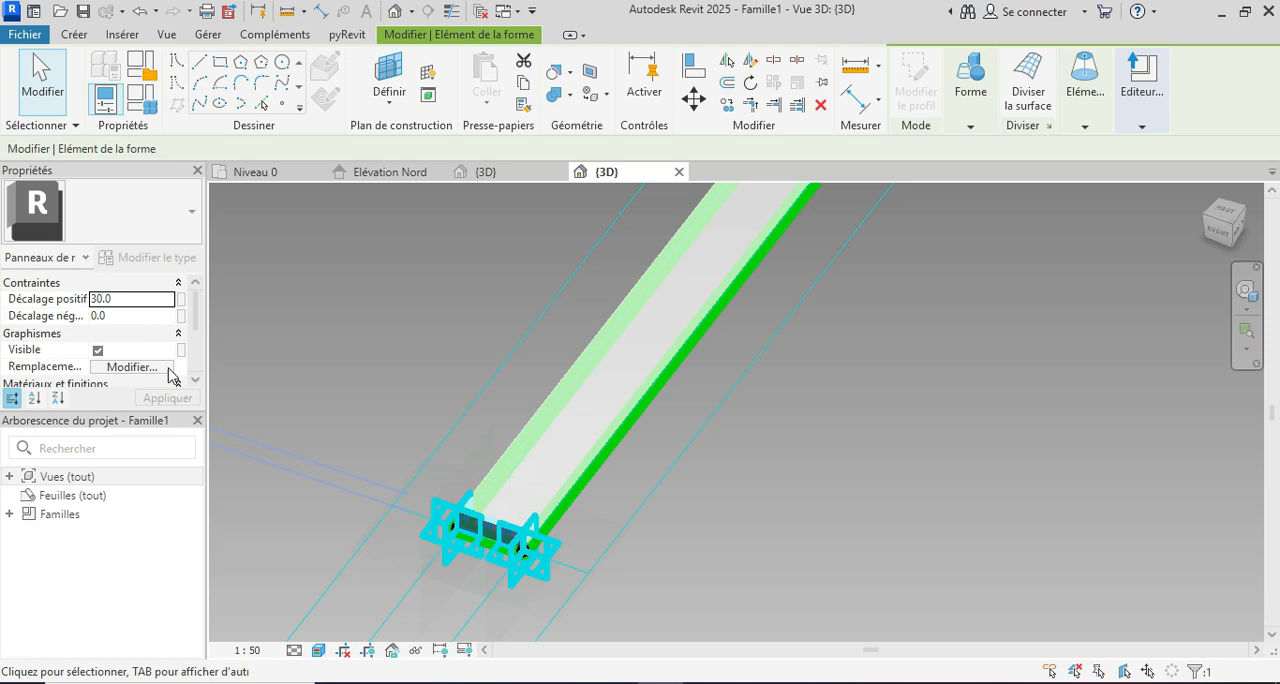
scroll(166, 370, "down", 2)
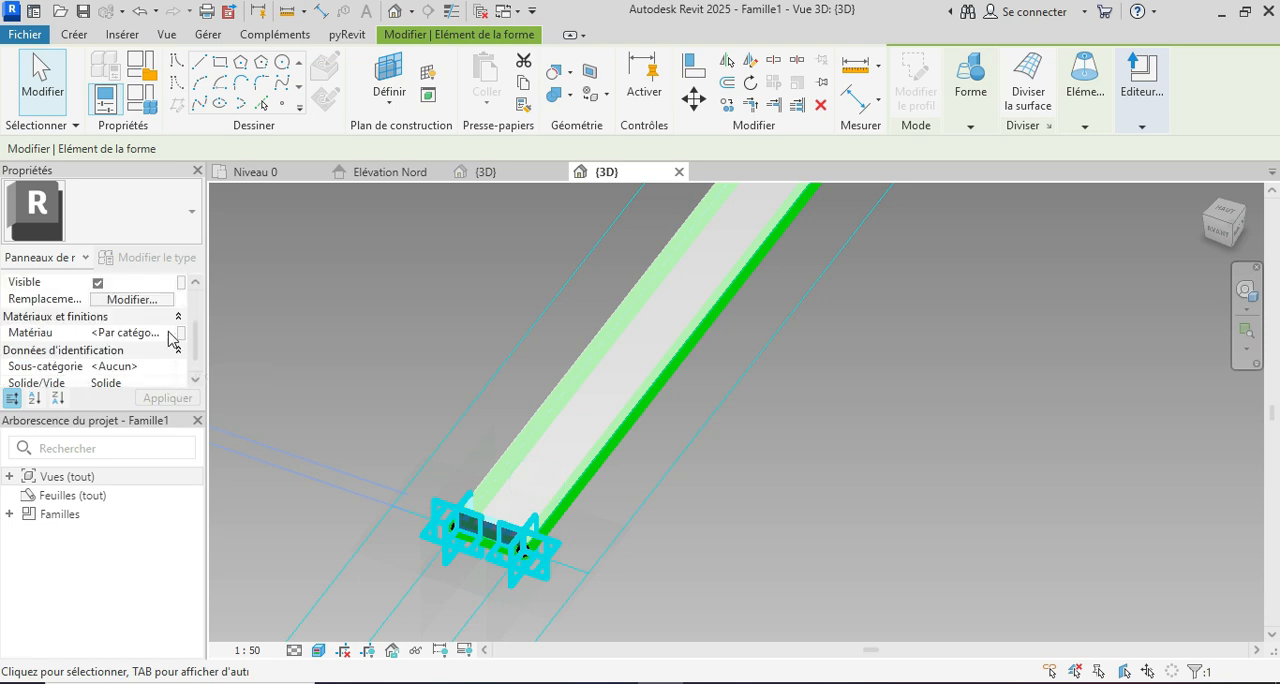
left_click(172, 333)
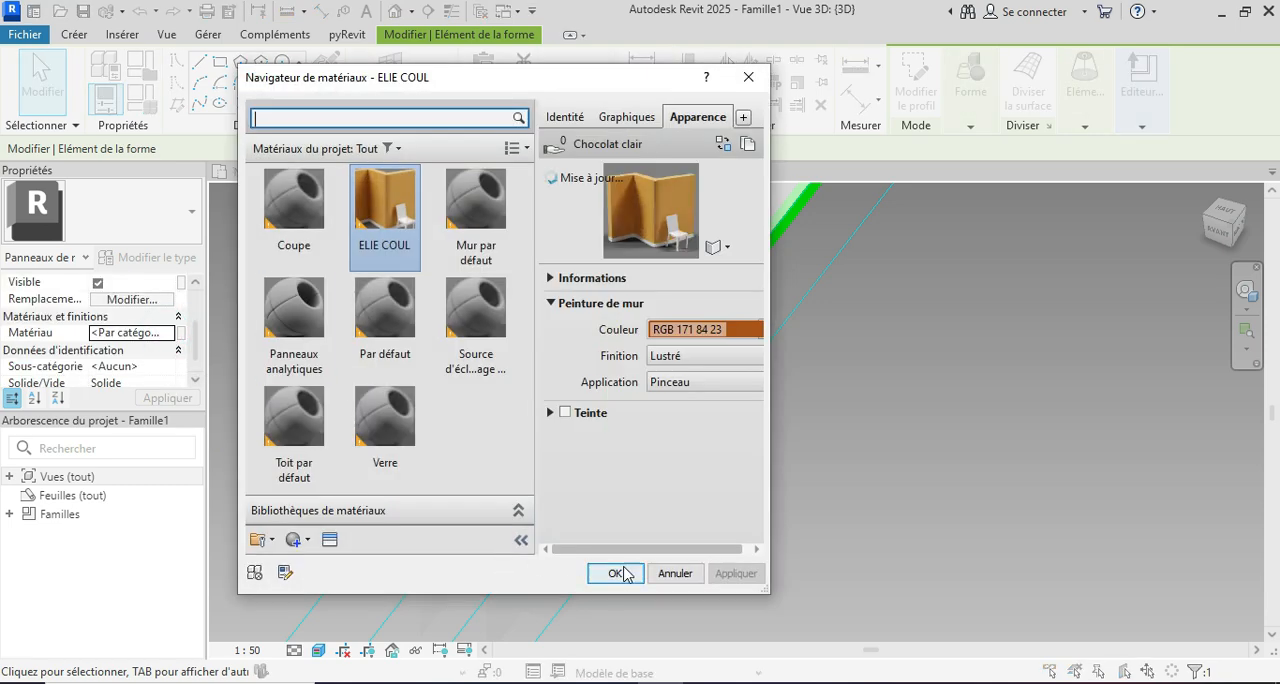
left_click(620, 573)
left_click(347, 367)
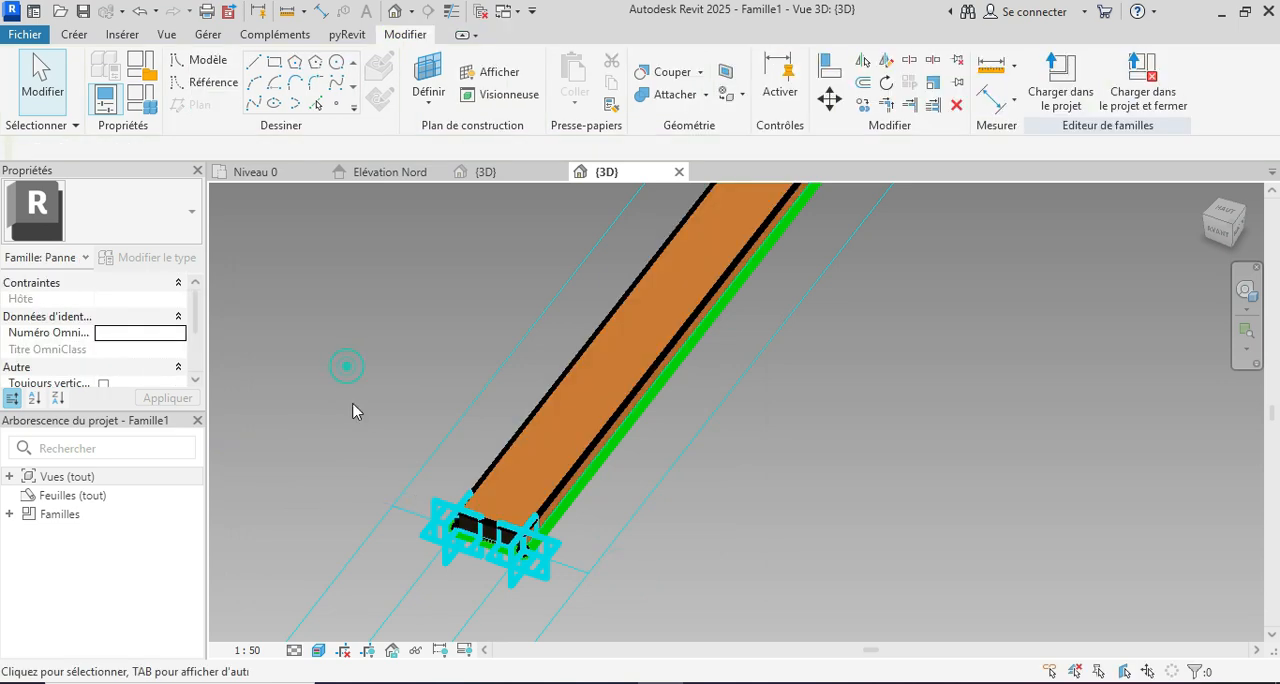
Step: Start saving the current panel family as a separate family file (*.rfa)
scroll(443, 563, "down", 5)
left_click(560, 449)
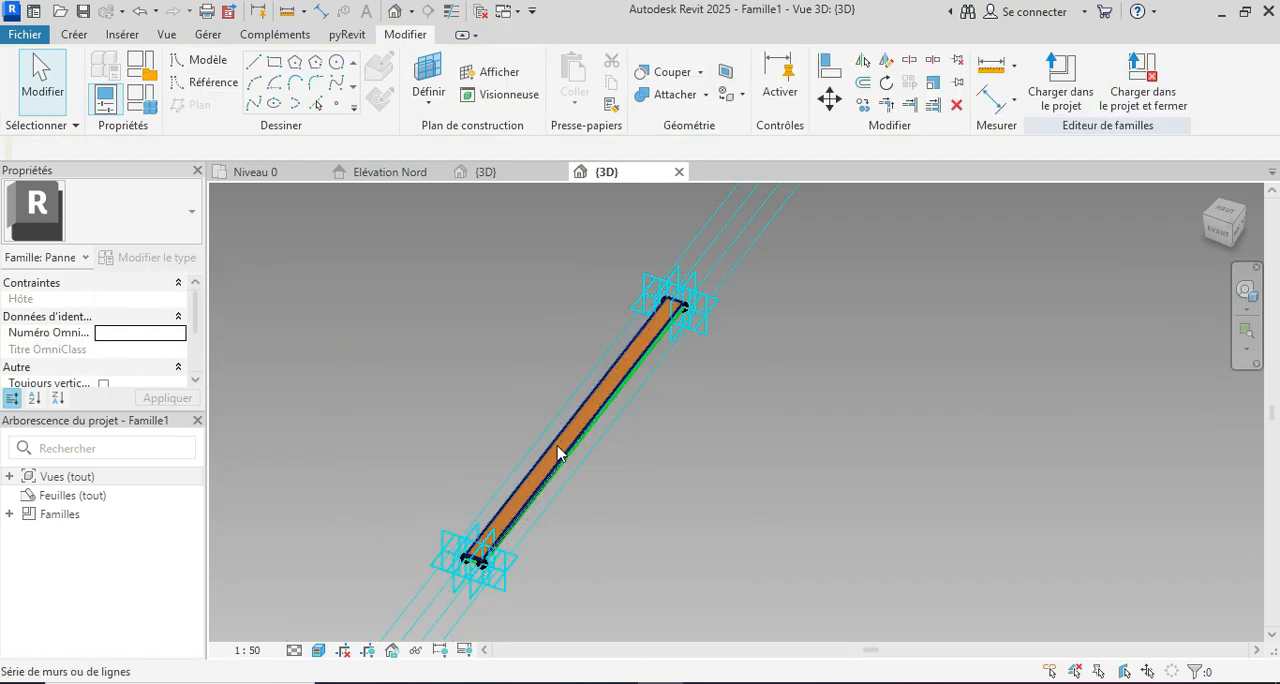
left_click(31, 38)
mouse_move(88, 275)
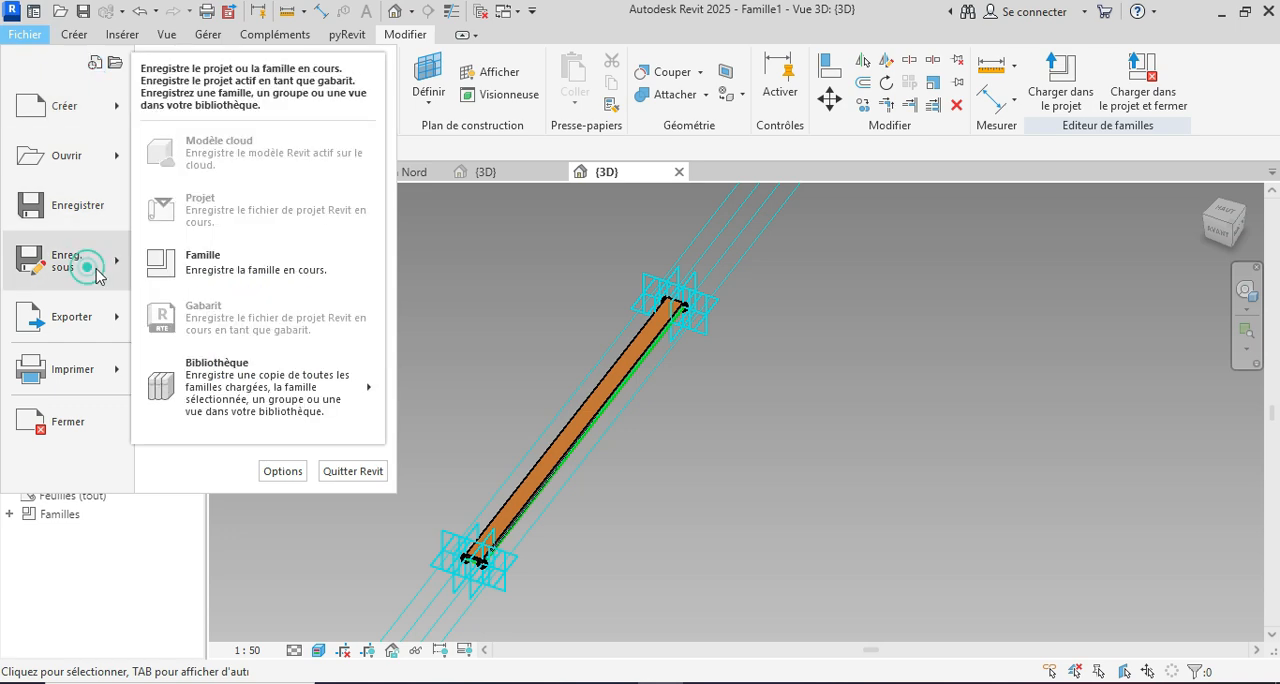
left_click(193, 268)
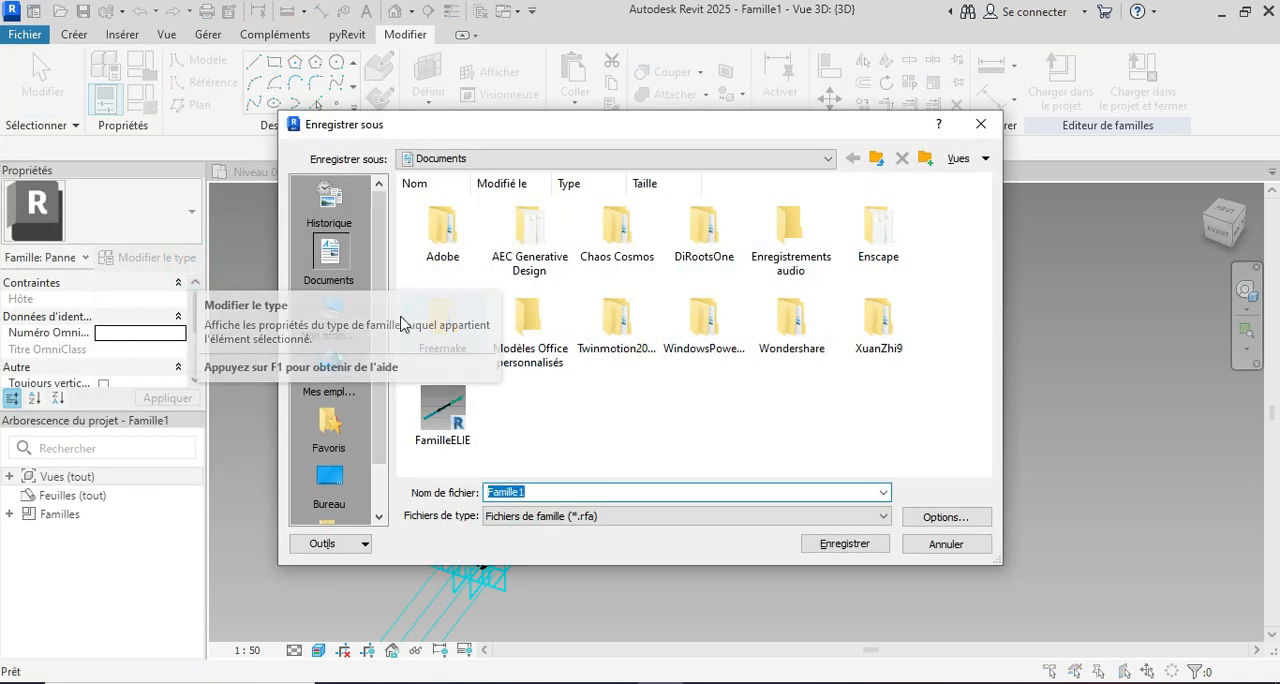
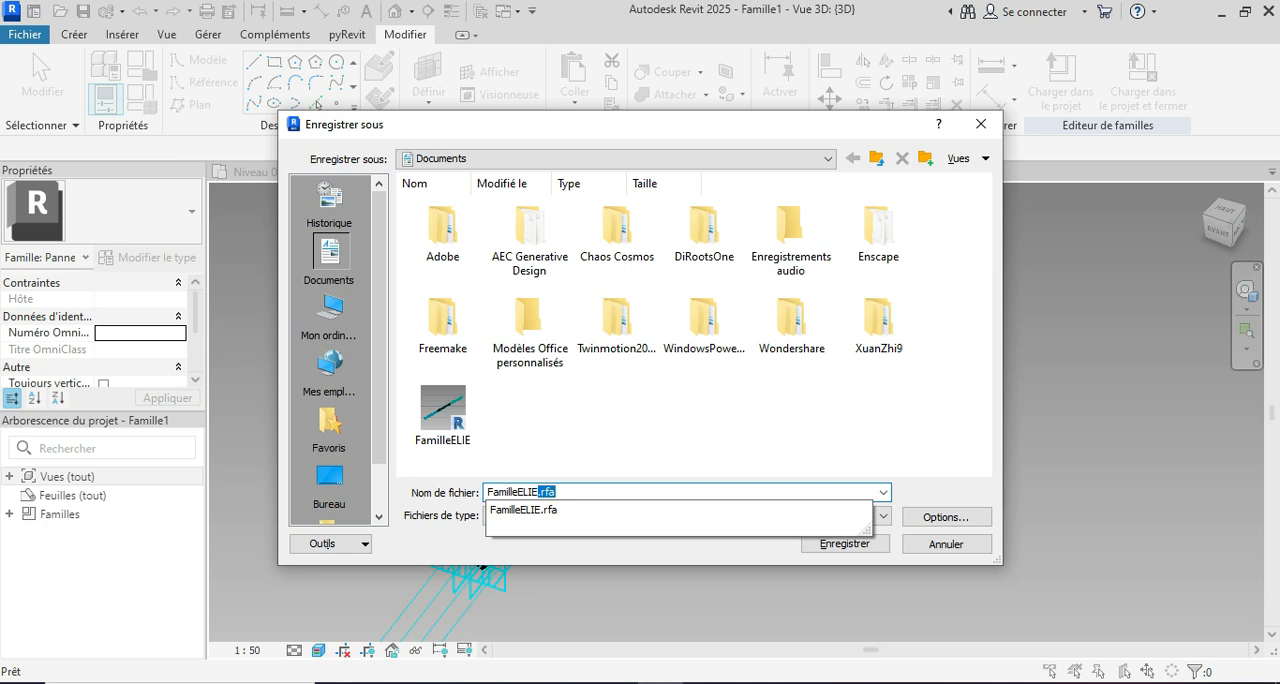
Step: Save the panel family as FamilleELIE2 and load it into Projet1
type("2")
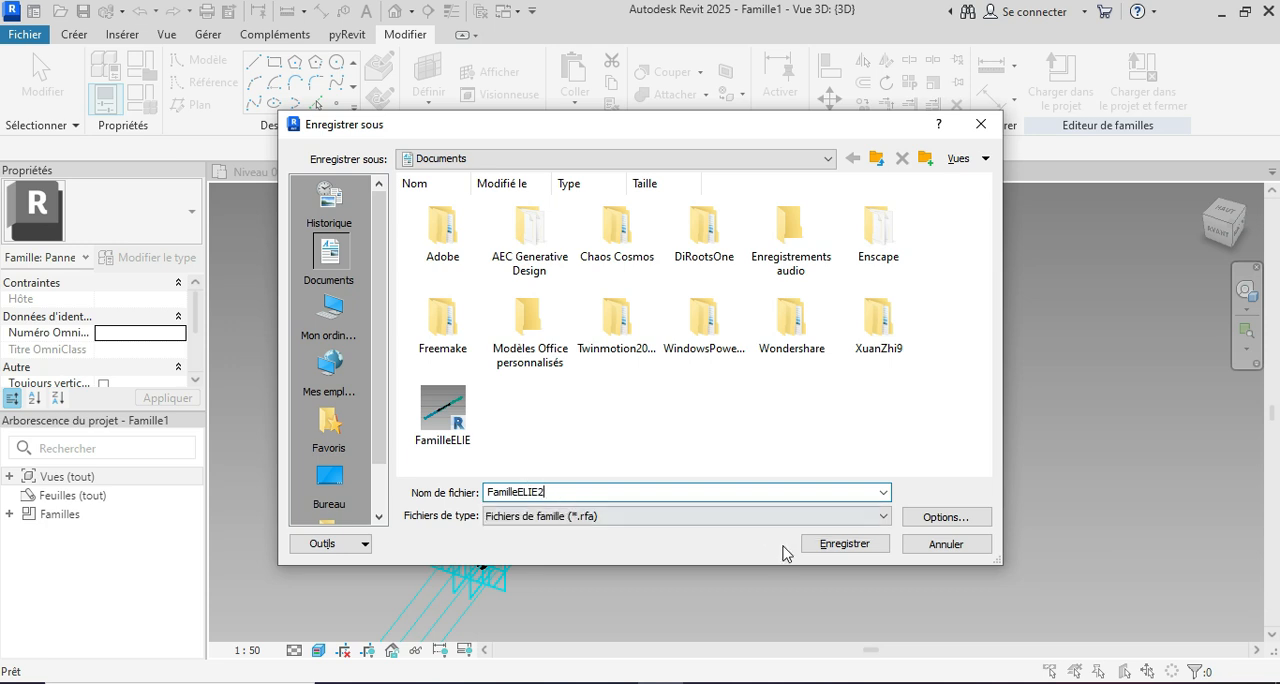
left_click(822, 548)
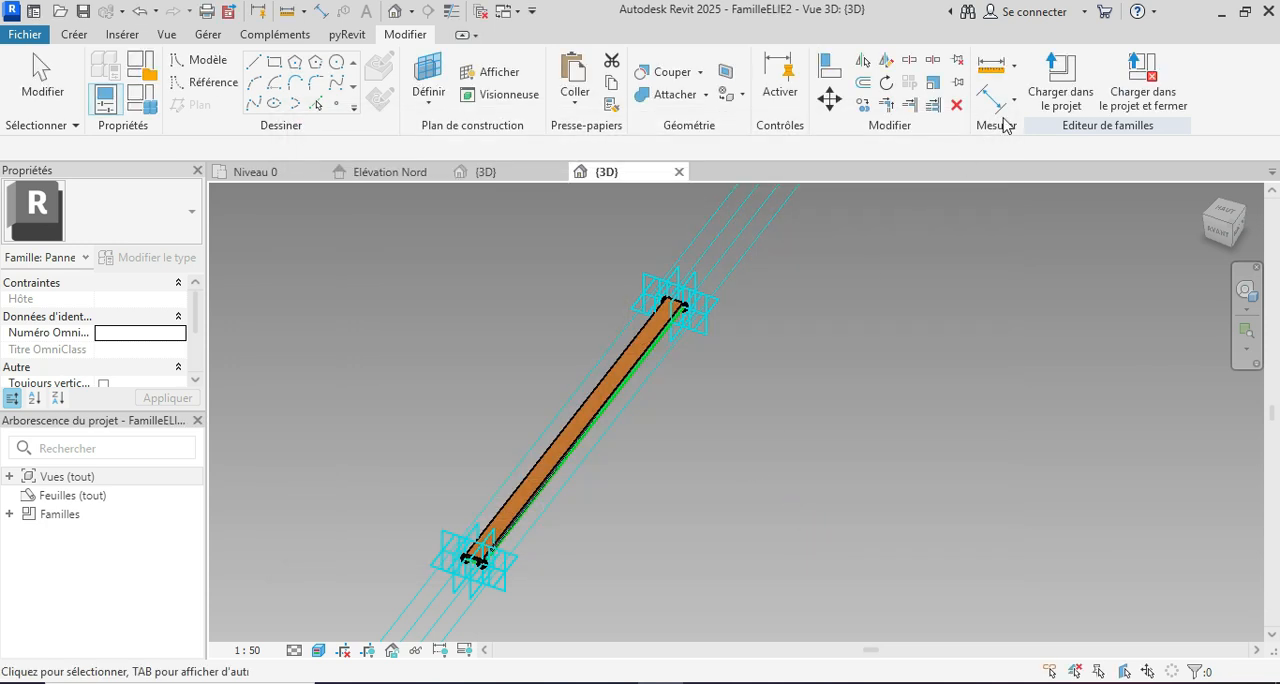
left_click(1060, 90)
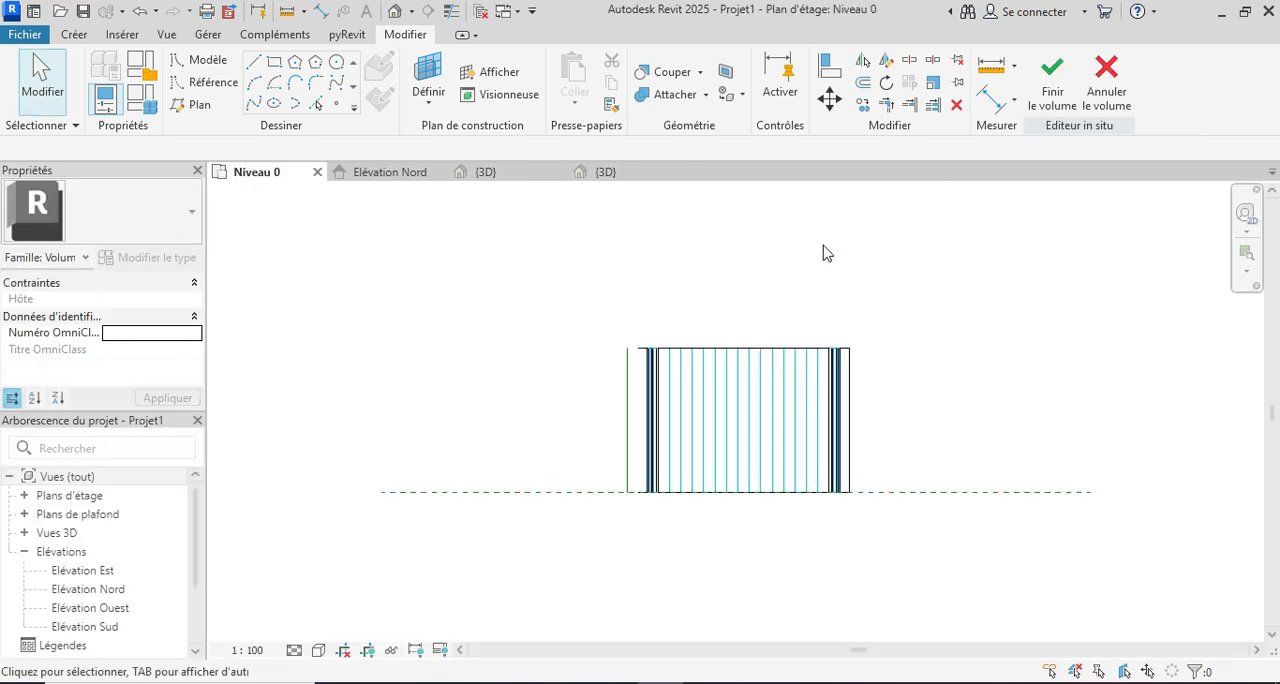
Step: Apply the FamilleELIE2 rectangle panel to the floor and both lower rounded-corner divided surfaces in the project's 3D view, and deselect them
left_click(490, 171)
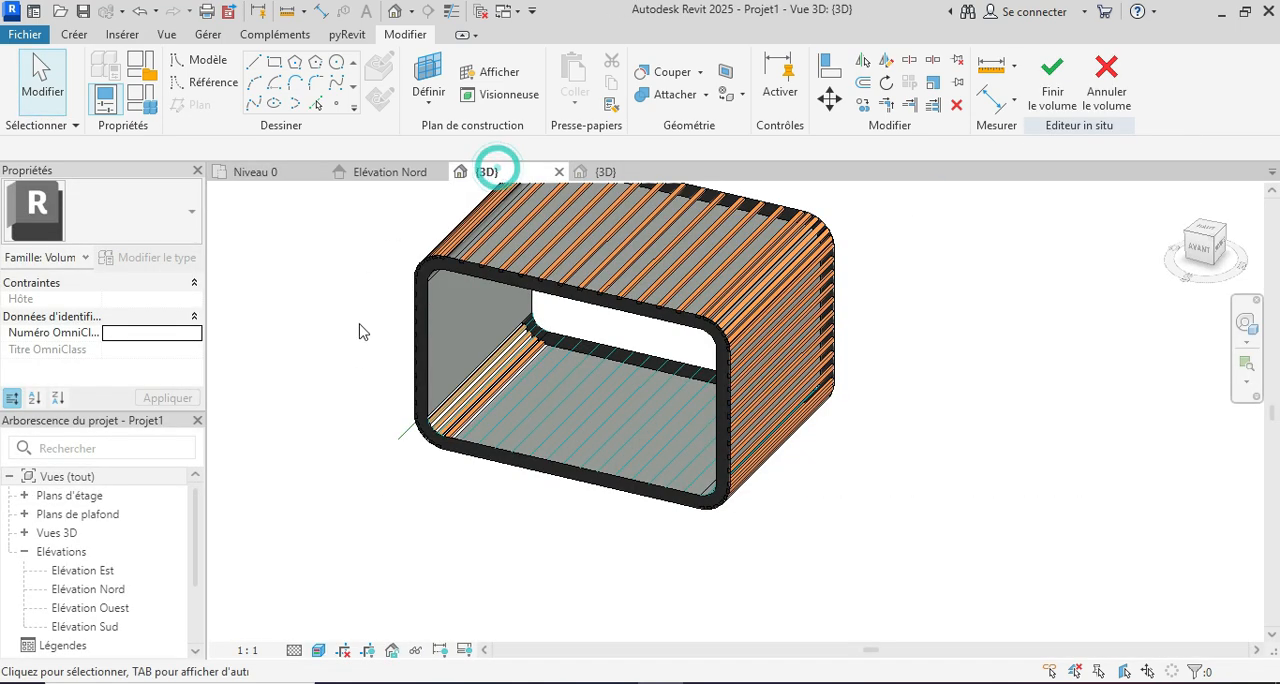
middle_click_drag(580, 619, 607, 614, "shift")
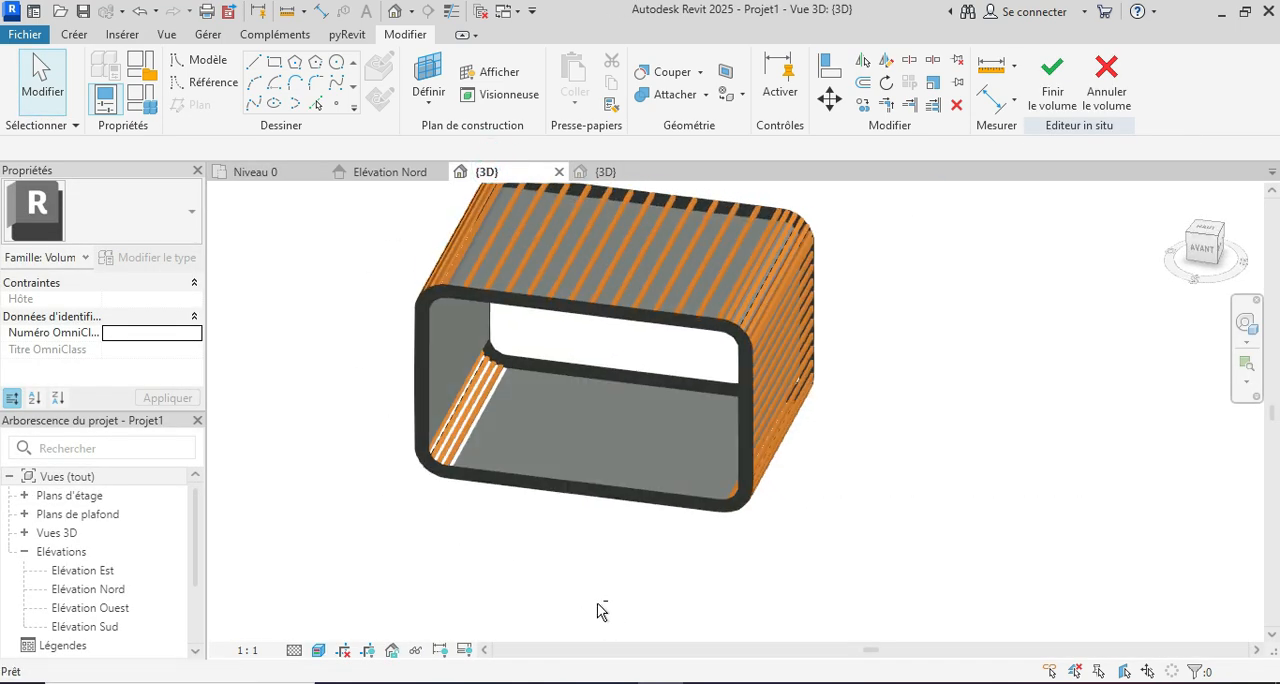
scroll(476, 472, "up", 2)
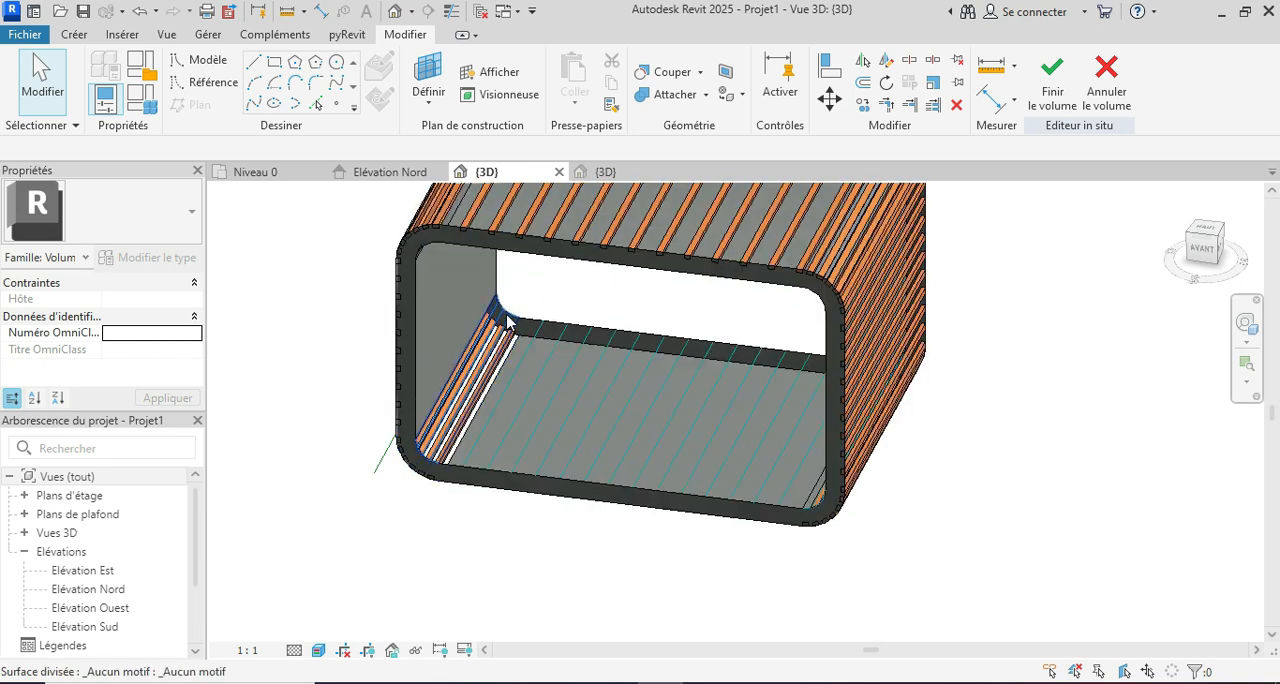
left_click(507, 319)
left_click(573, 361, "ctrl")
scroll(672, 489, "down", 2)
middle_click_drag(826, 569, 905, 531, "shift")
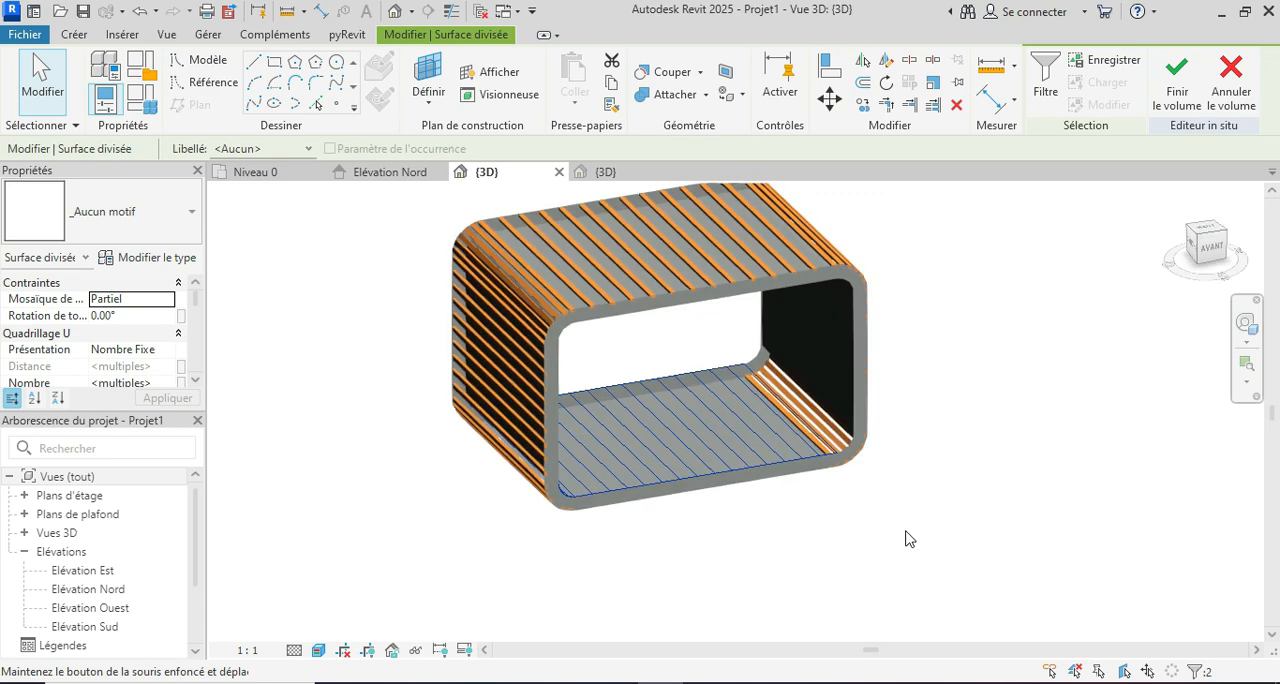
scroll(835, 368, "up", 1)
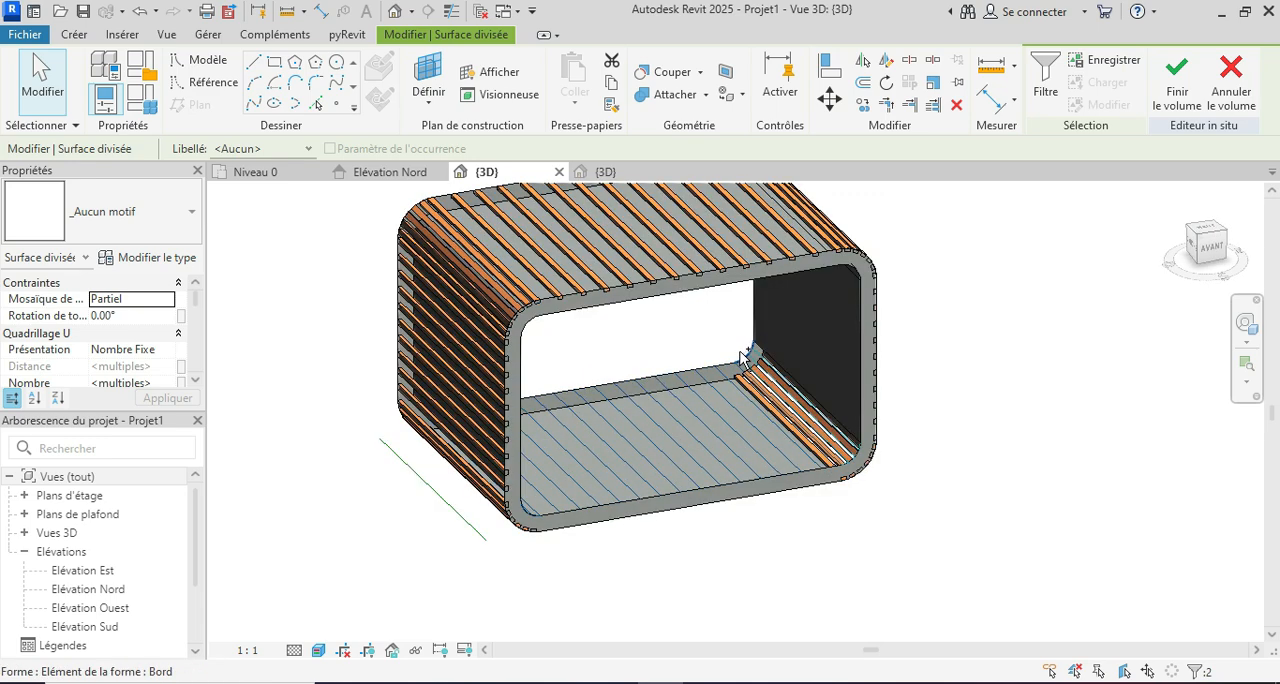
scroll(741, 358, "up", 4)
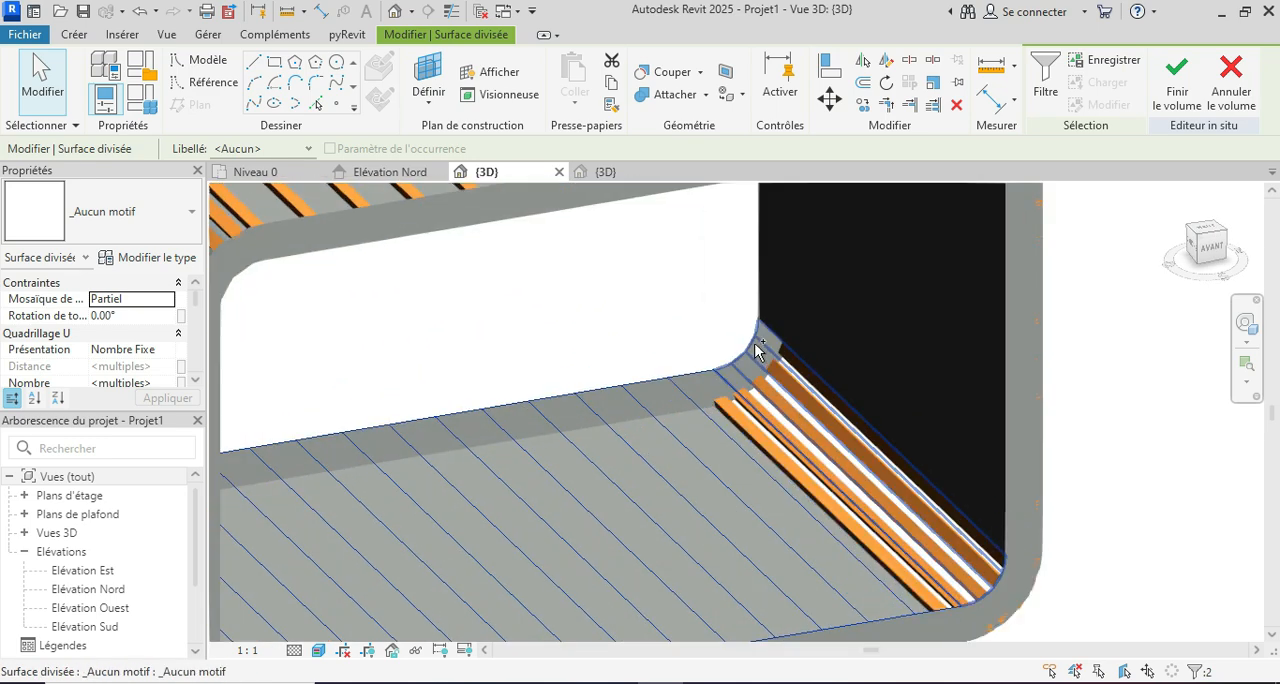
scroll(775, 360, "down", 5)
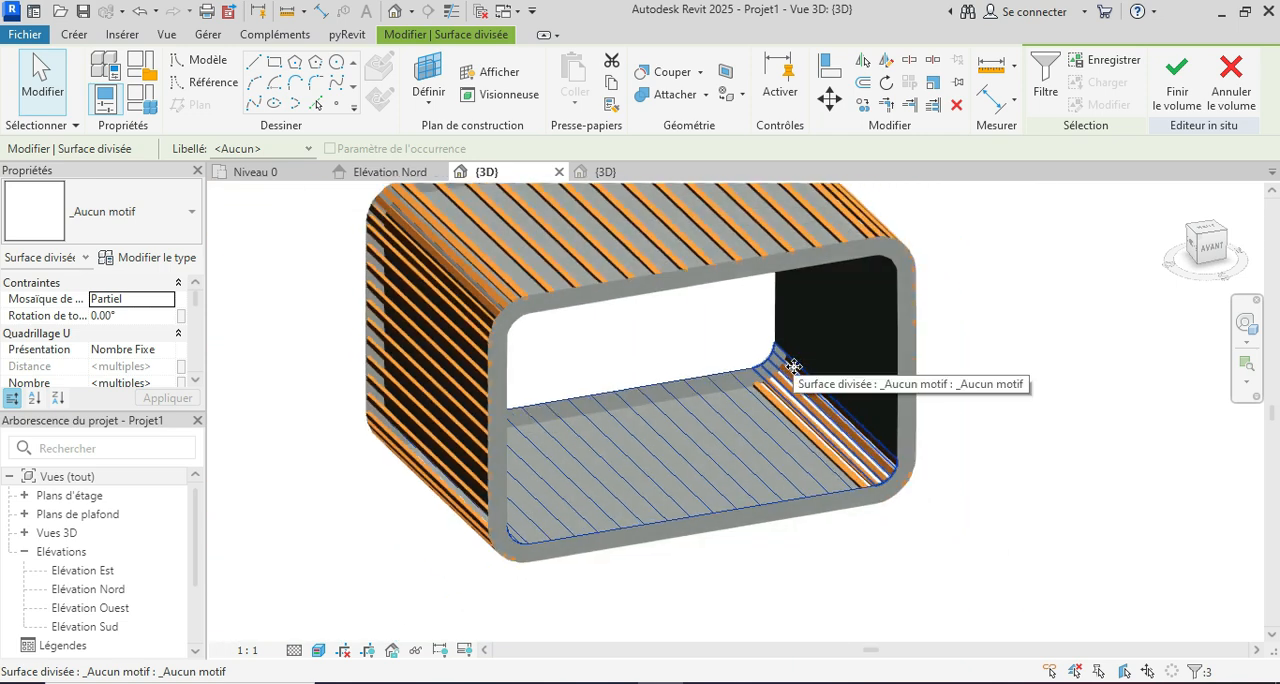
scroll(793, 366, "down", 1)
left_click(182, 228)
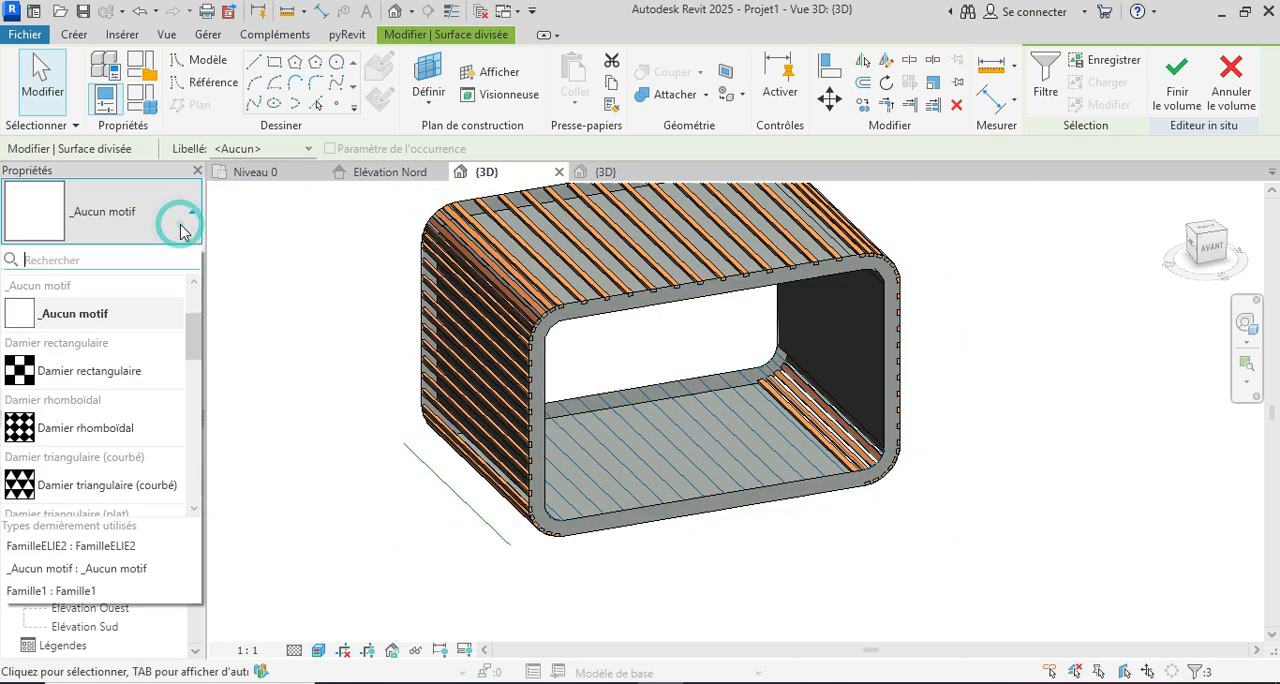
scroll(157, 365, "down", 5)
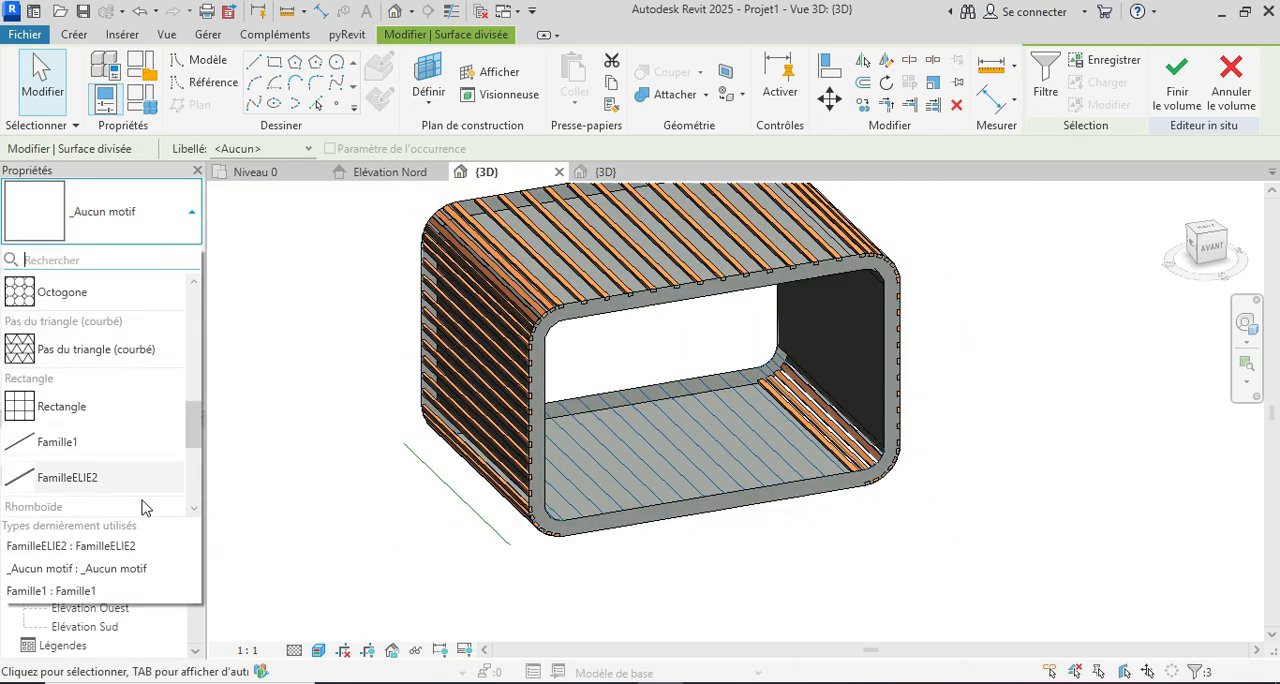
left_click(84, 482)
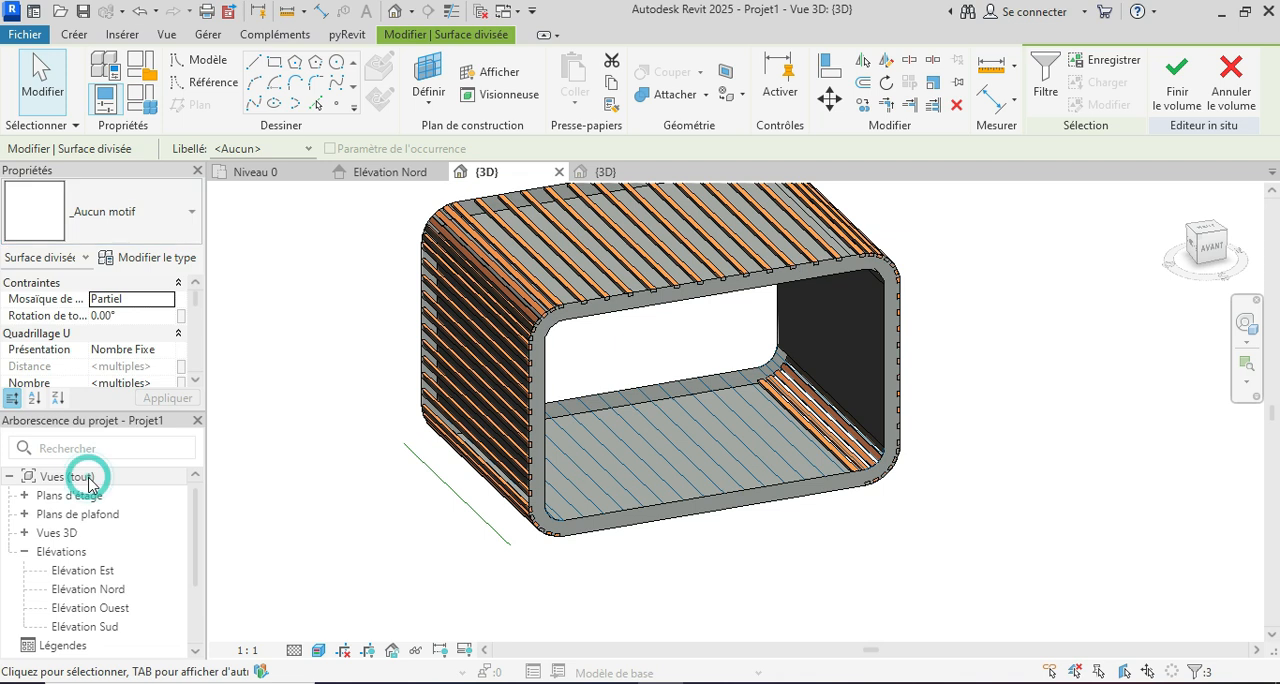
left_click(391, 570)
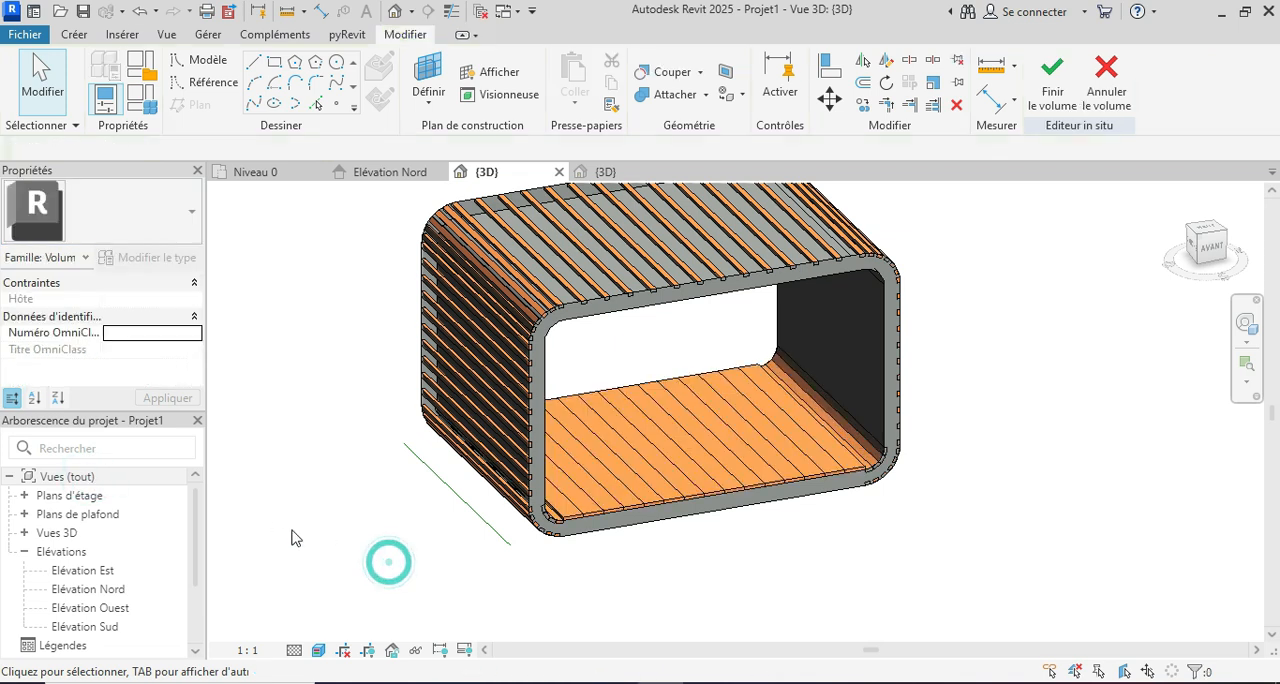
Step: Enable the component inversion option on the floor's divided surface, apply it and deselect the surface
middle_click_drag(969, 536, 868, 536, "shift")
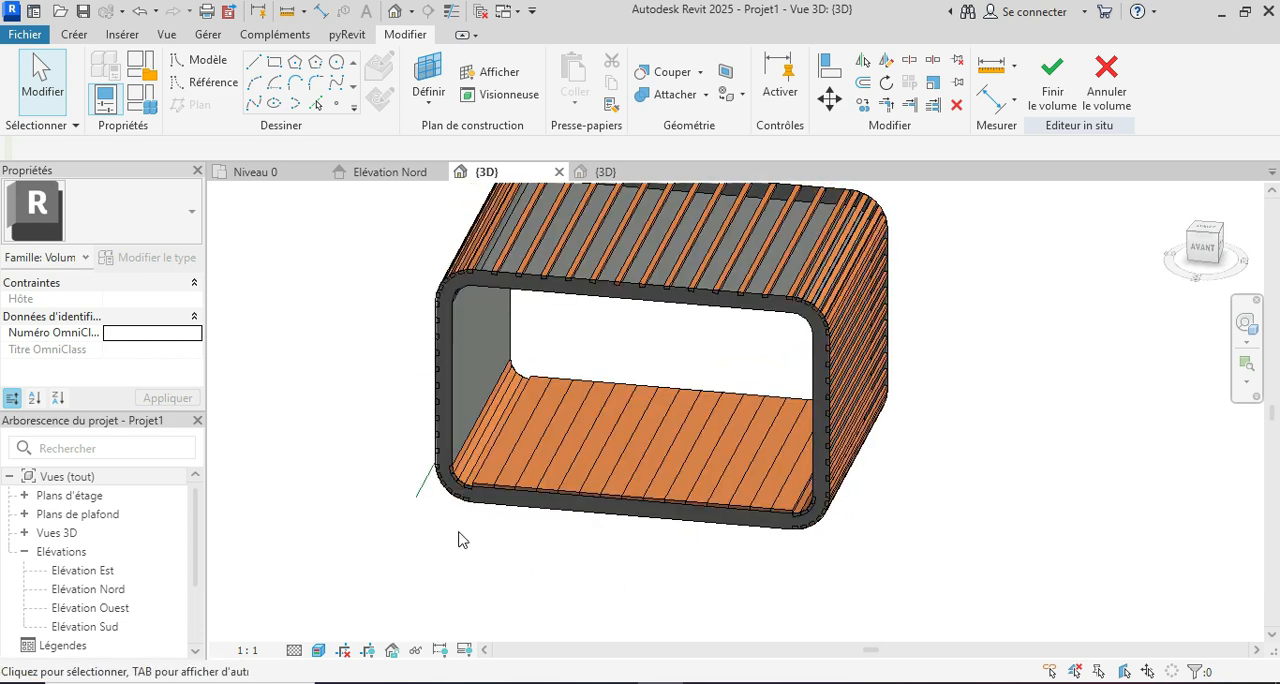
scroll(465, 530, "up", 2)
middle_click_drag(813, 598, 609, 646, "shift")
left_click(703, 435)
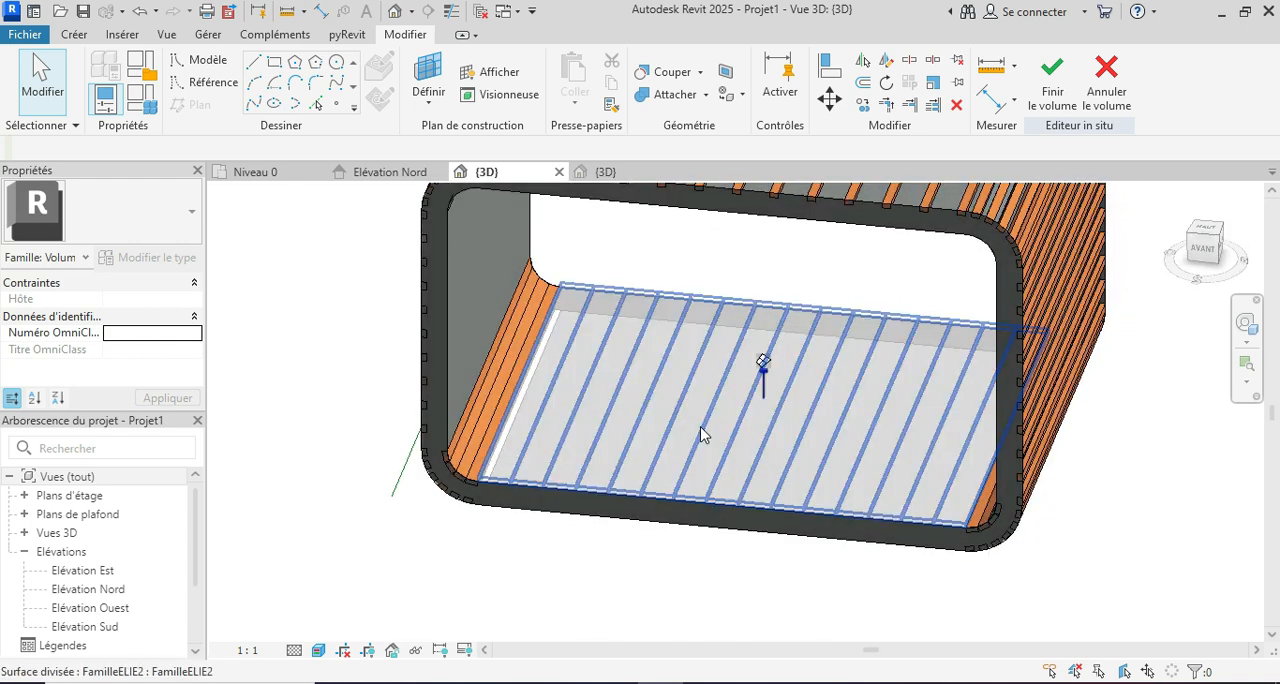
scroll(148, 352, "down", 4)
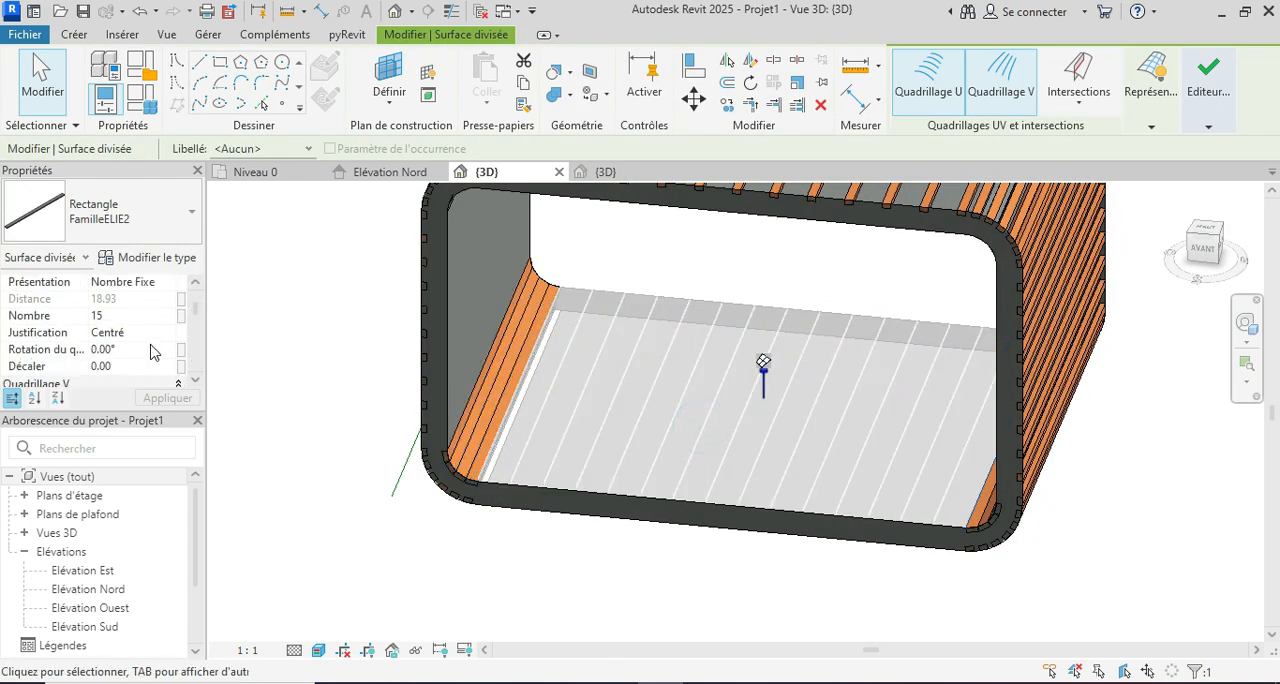
scroll(152, 352, "down", 2)
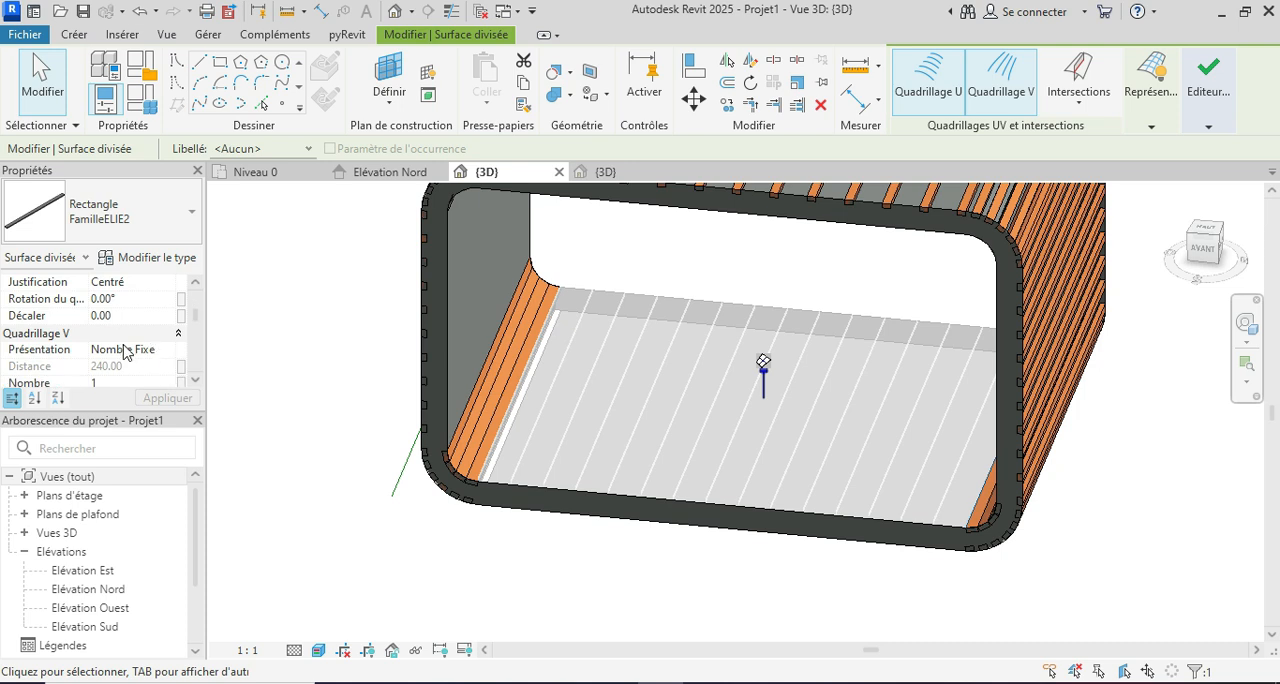
scroll(152, 336, "down", 5)
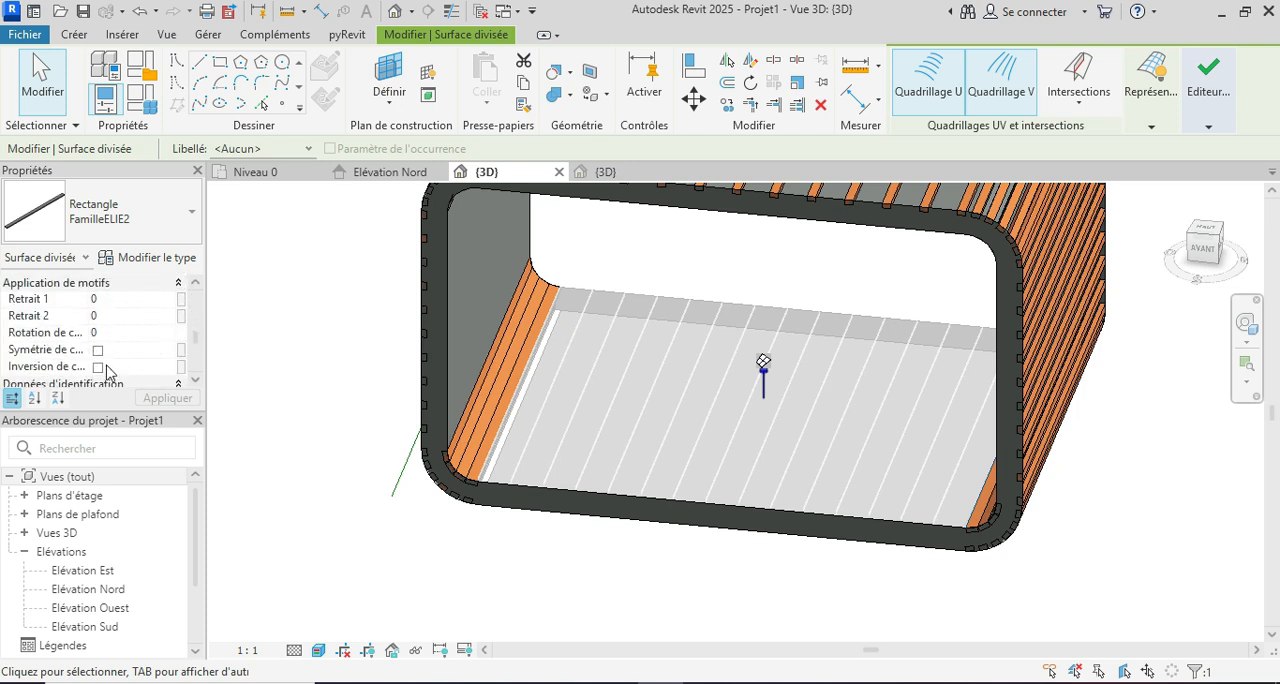
left_click(98, 367)
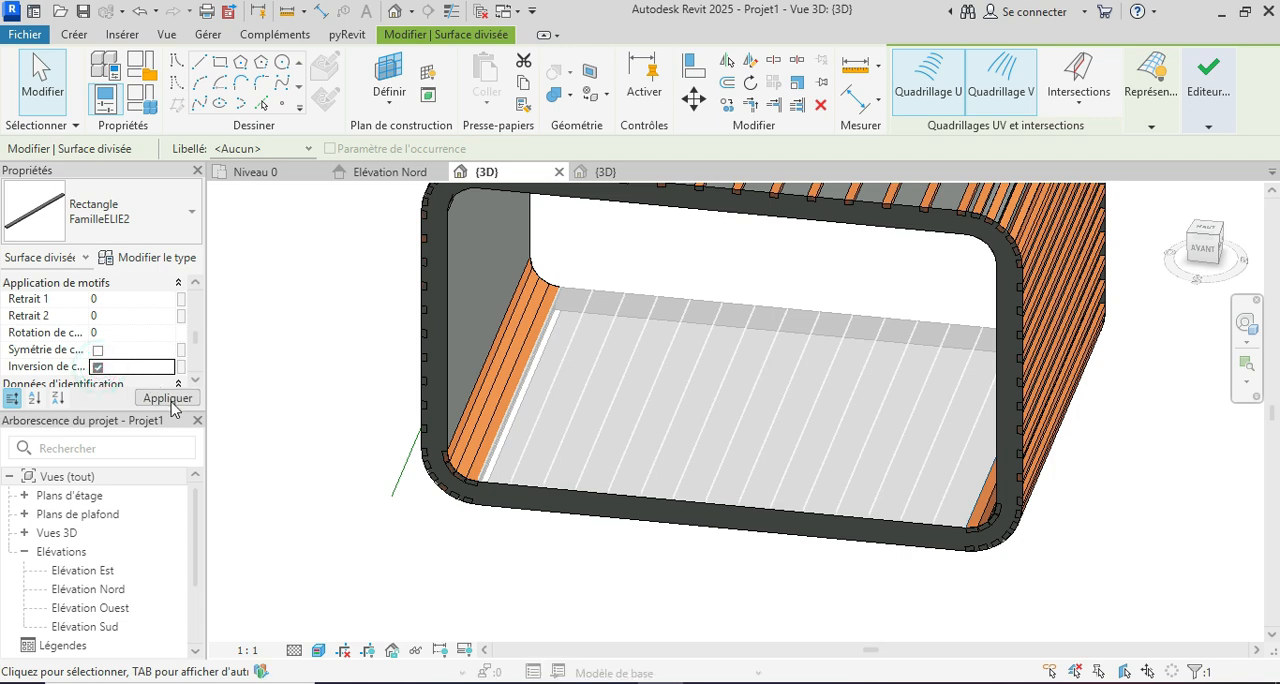
left_click(168, 399)
left_click(540, 570)
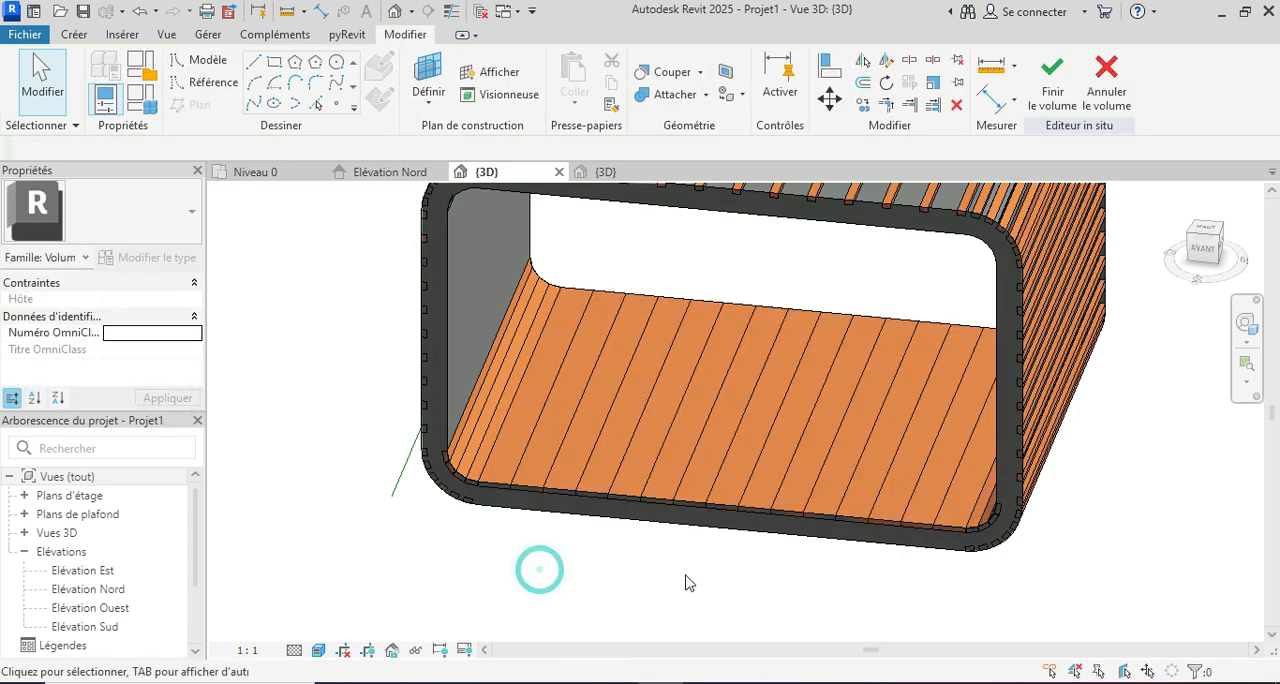
Step: Set the V grid number to 3 for both lower rounded-corner divided surfaces, apply it and deselect them
middle_click_drag(870, 583, 862, 652, "shift")
middle_click_drag(803, 579, 985, 512, "shift")
scroll(495, 445, "up", 3)
scroll(511, 437, "down", 1)
left_click(511, 437)
scroll(671, 444, "down", 1)
middle_click_drag(671, 444, 1049, 306, "shift")
scroll(1035, 312, "up", 4)
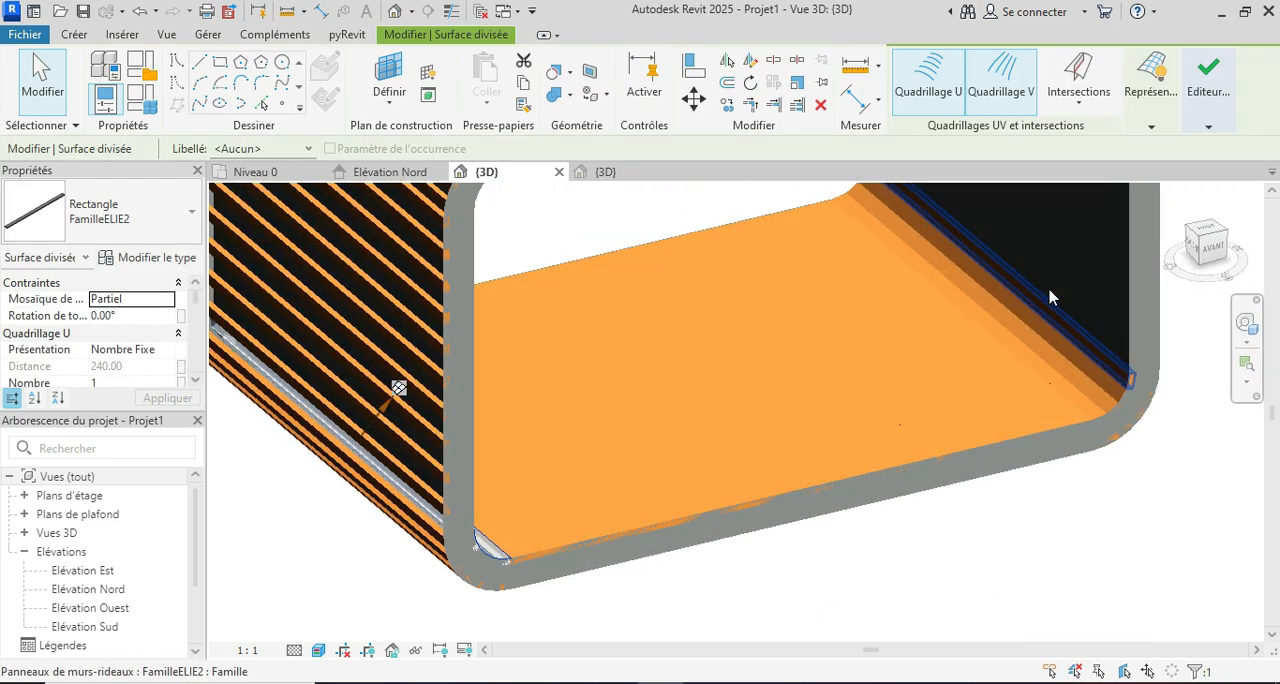
left_click(1007, 317)
middle_click_drag(1000, 315, 294, 443, "shift")
scroll(140, 331, "down", 3)
scroll(140, 331, "down", 2)
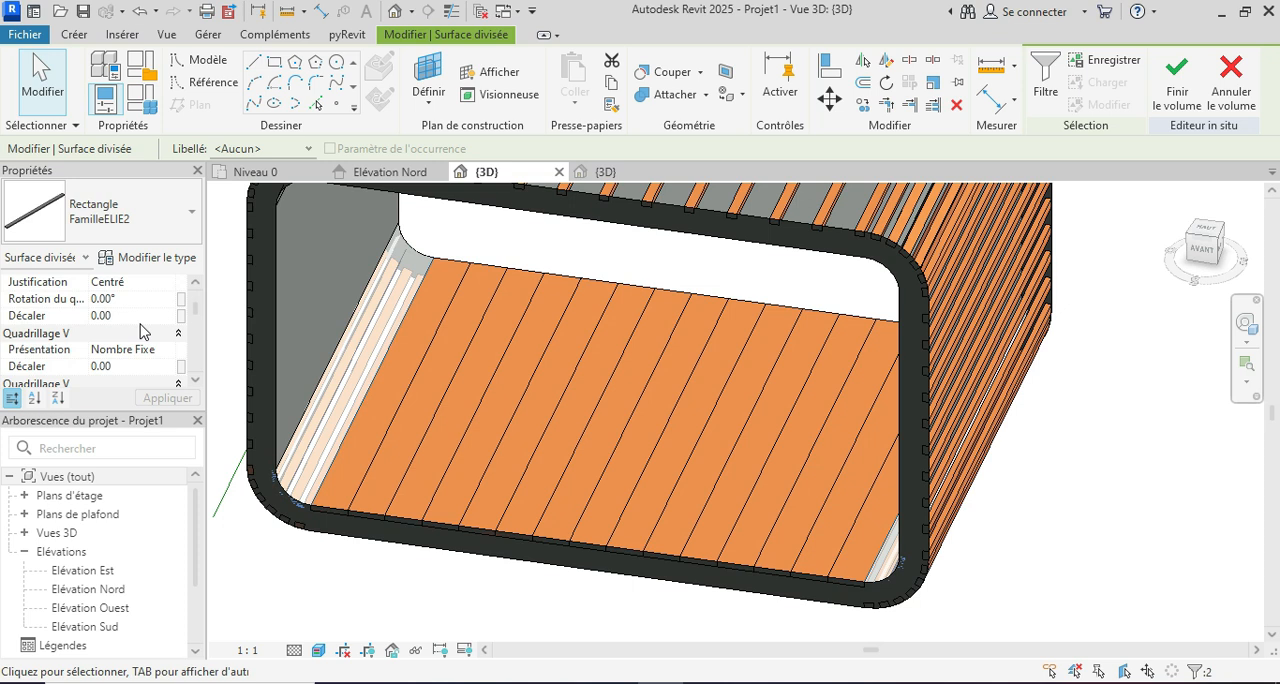
scroll(140, 331, "down", 1)
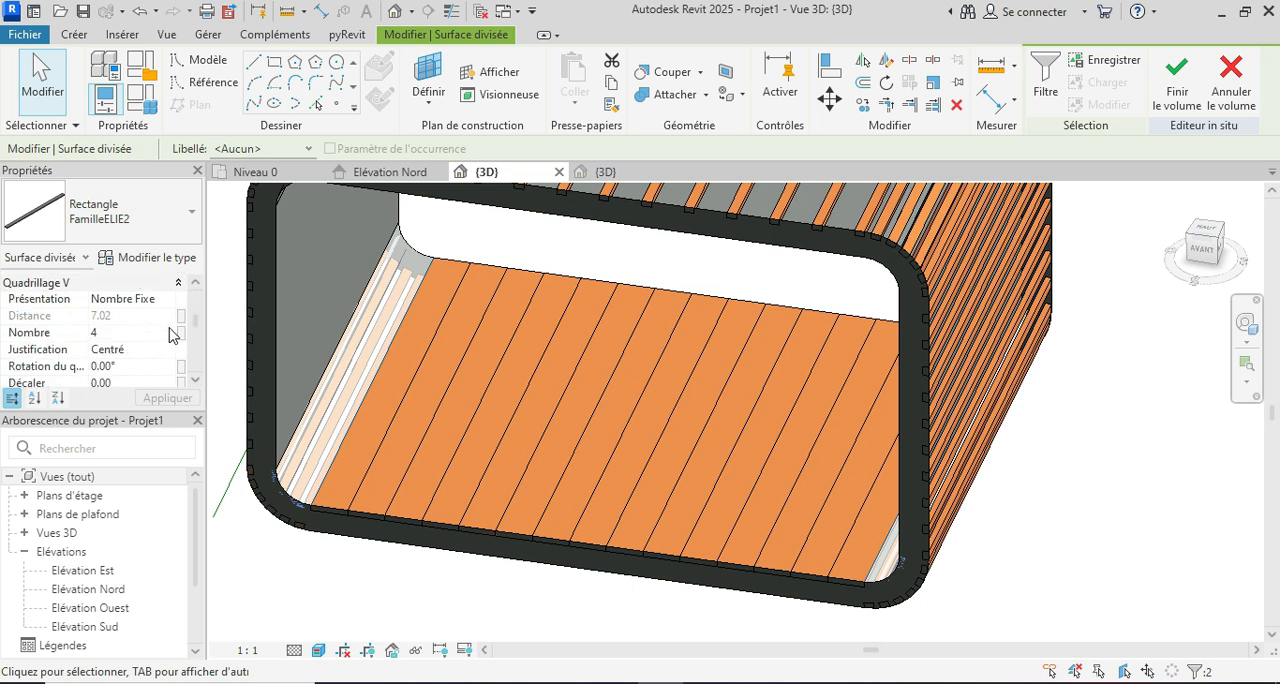
left_click(170, 333)
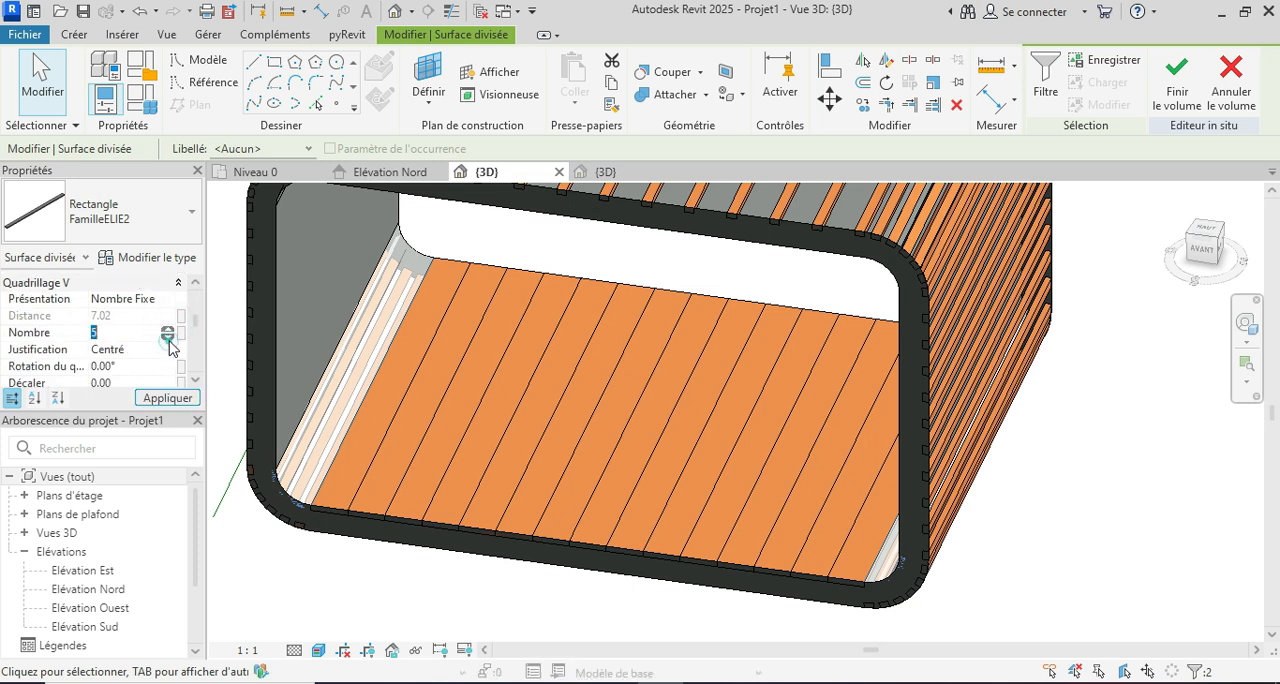
left_click(180, 400)
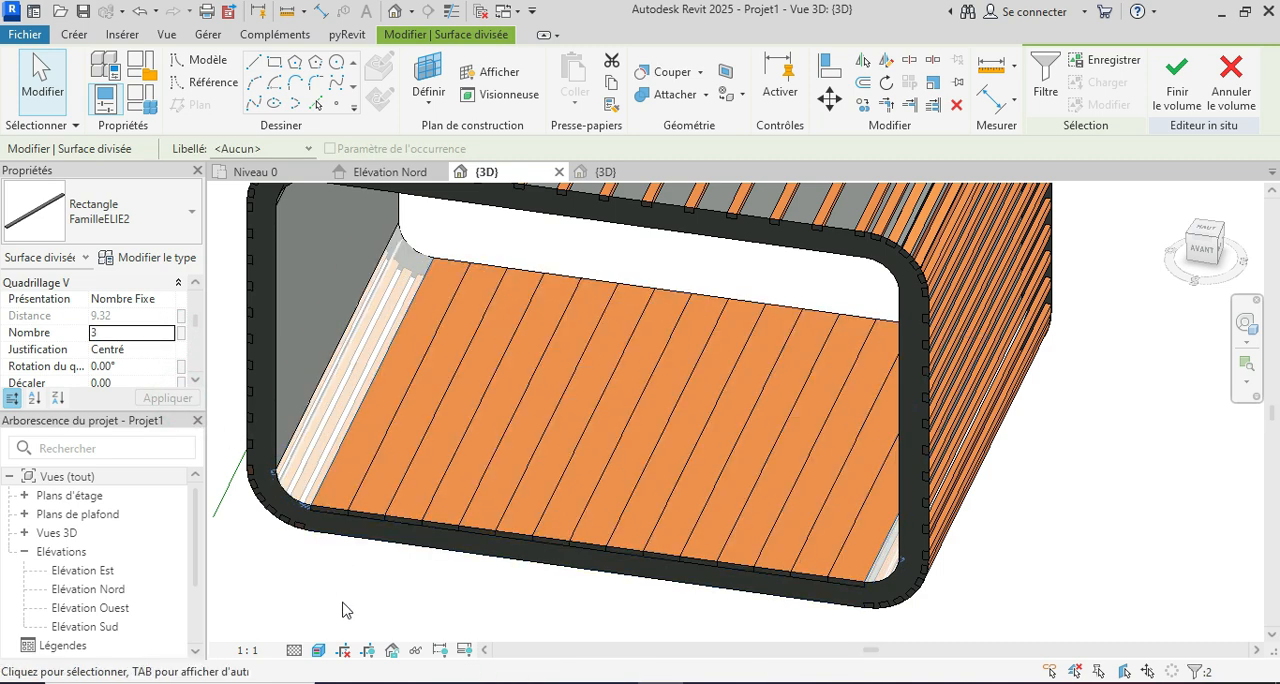
left_click(342, 604)
Step: Finish the in-place mass of the pavilion and return to the project
mouse_move(320, 593)
middle_mouse_down("shift")
mouse_move(306, 591)
mouse_move(377, 628)
mouse_move(325, 610)
middle_mouse_up("shift")
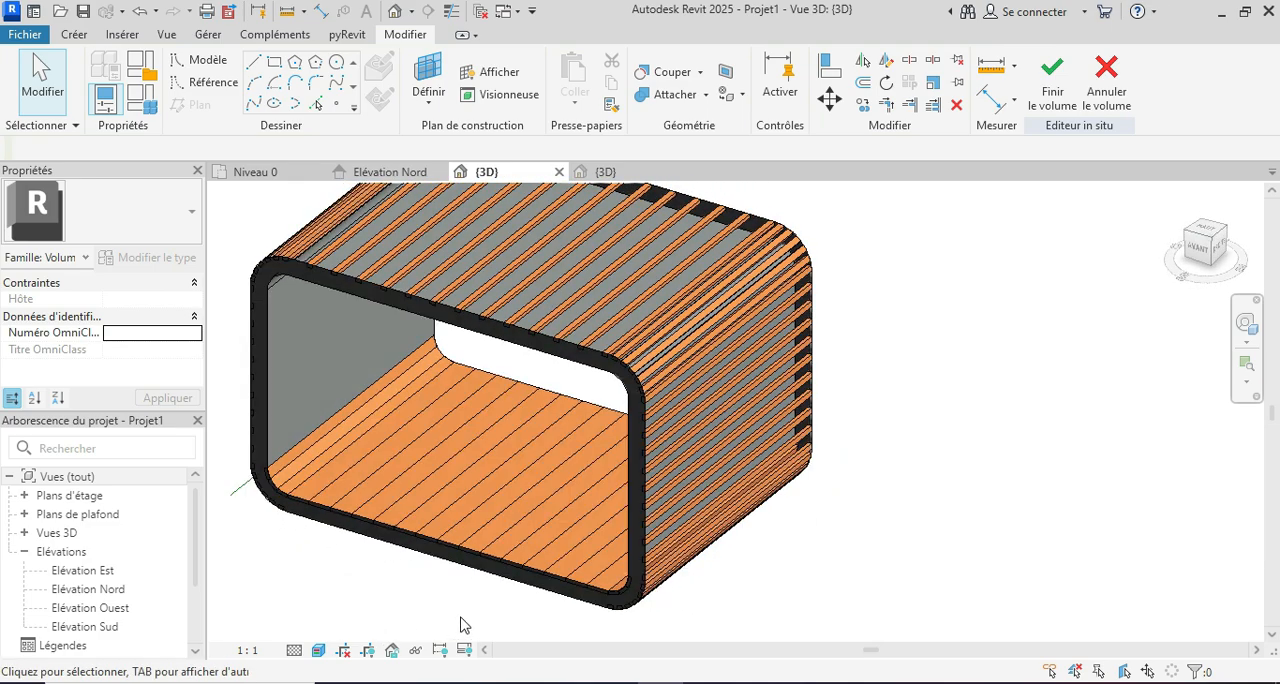
middle_click_drag(720, 551, 860, 500, "shift")
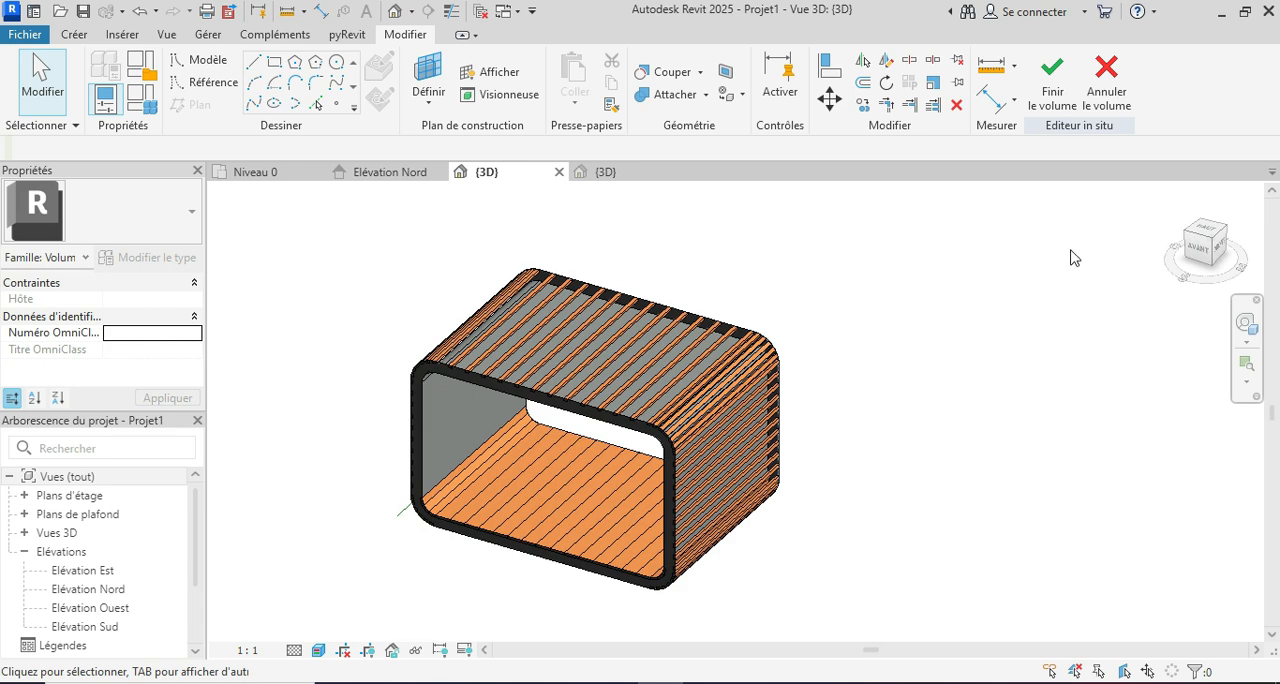
left_click(1052, 92)
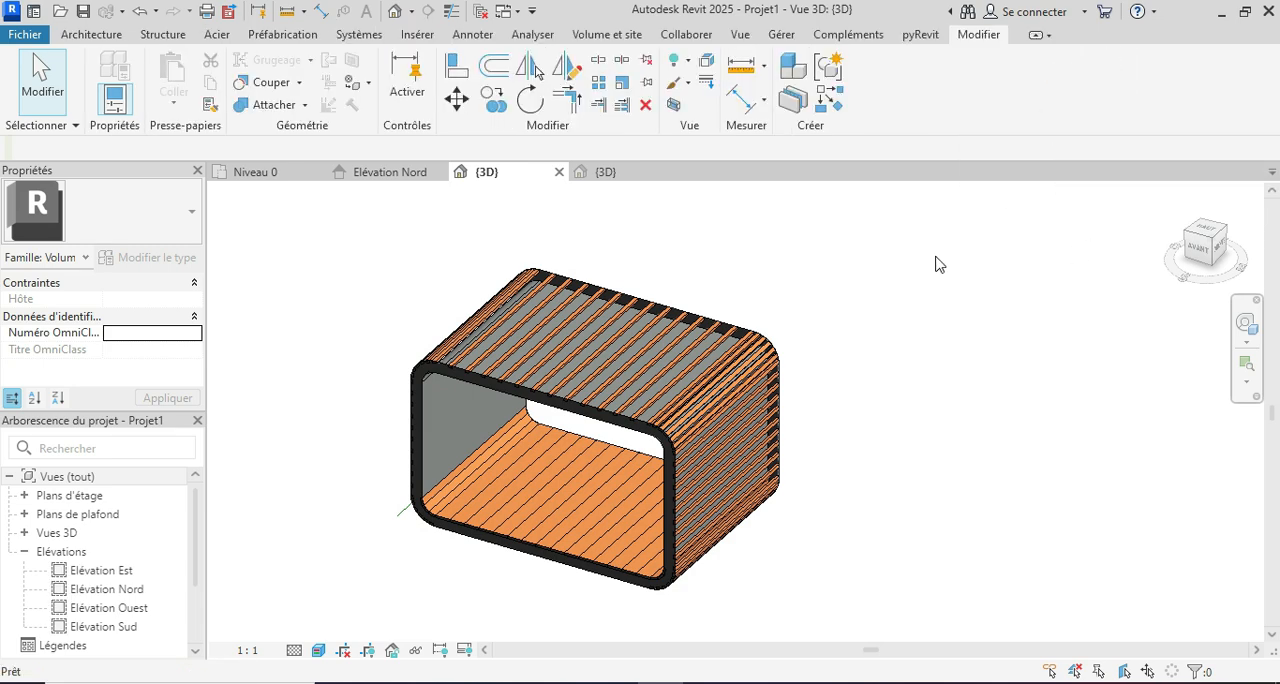
Step: Inspect the panels alone by switching the mass display to the view settings, and restore the form and floors display
mouse_move(918, 382)
middle_mouse_down("shift")
mouse_move(900, 406)
mouse_move(905, 385)
middle_mouse_up("shift")
left_click(622, 35)
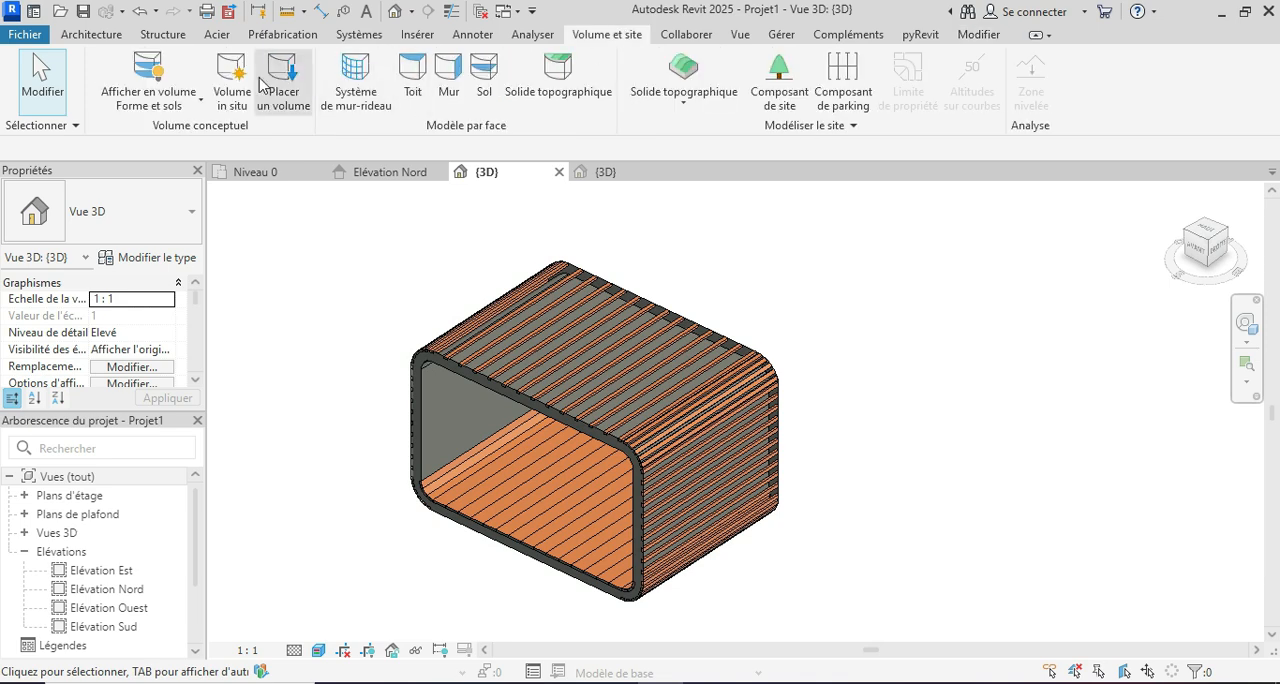
left_click(160, 66)
middle_click_drag(889, 366, 932, 464, "shift")
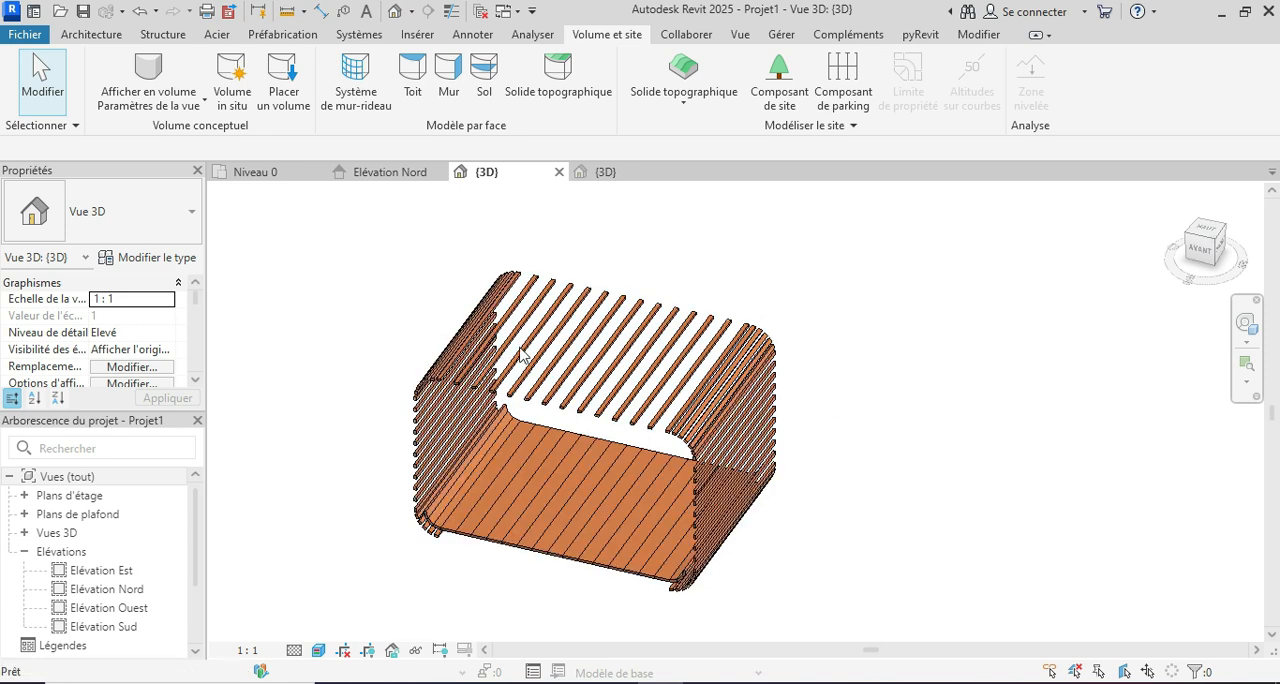
left_click(160, 68)
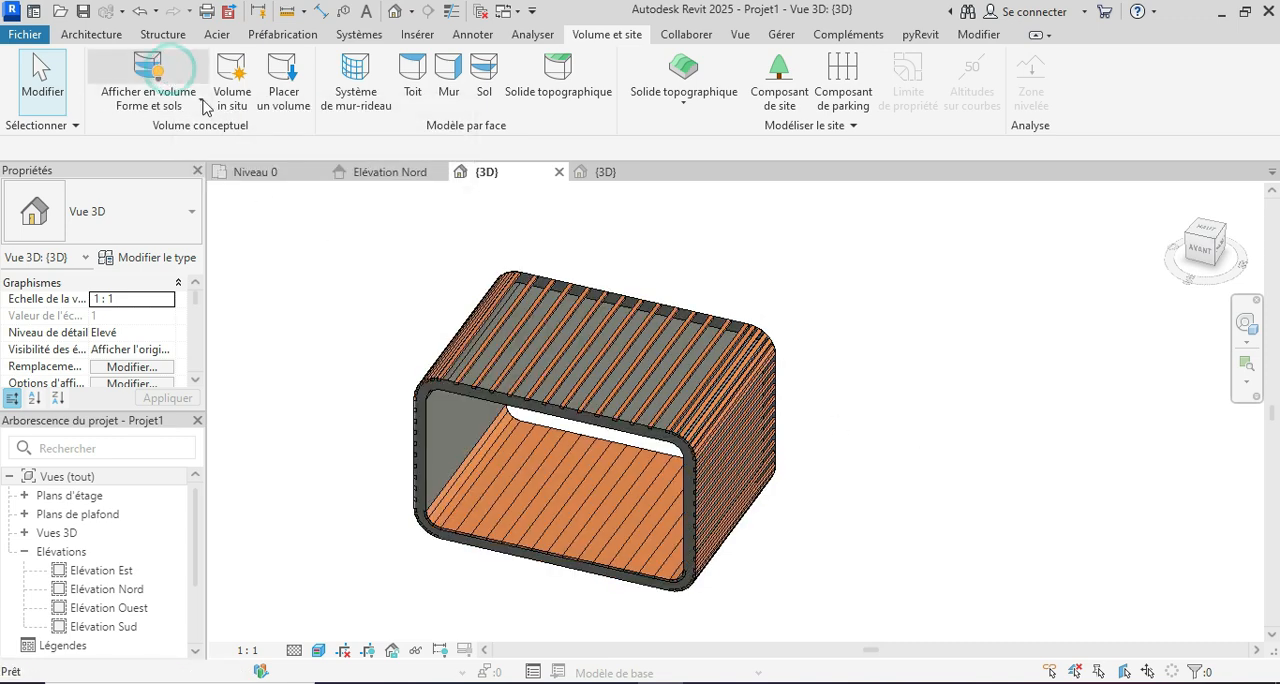
Step: Compare the model with the Coodo Modular Units reference photo, and return to the 3D view in Revit
mouse_move(662, 655)
left_click(655, 622)
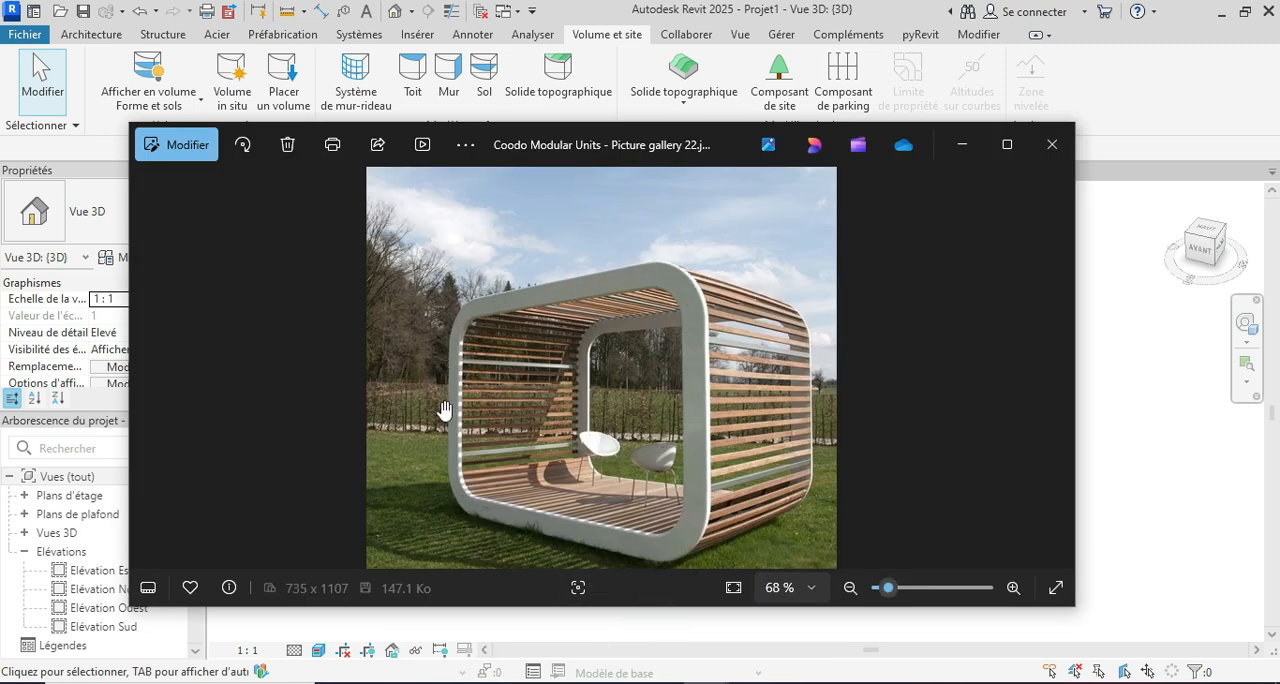
left_click(672, 680)
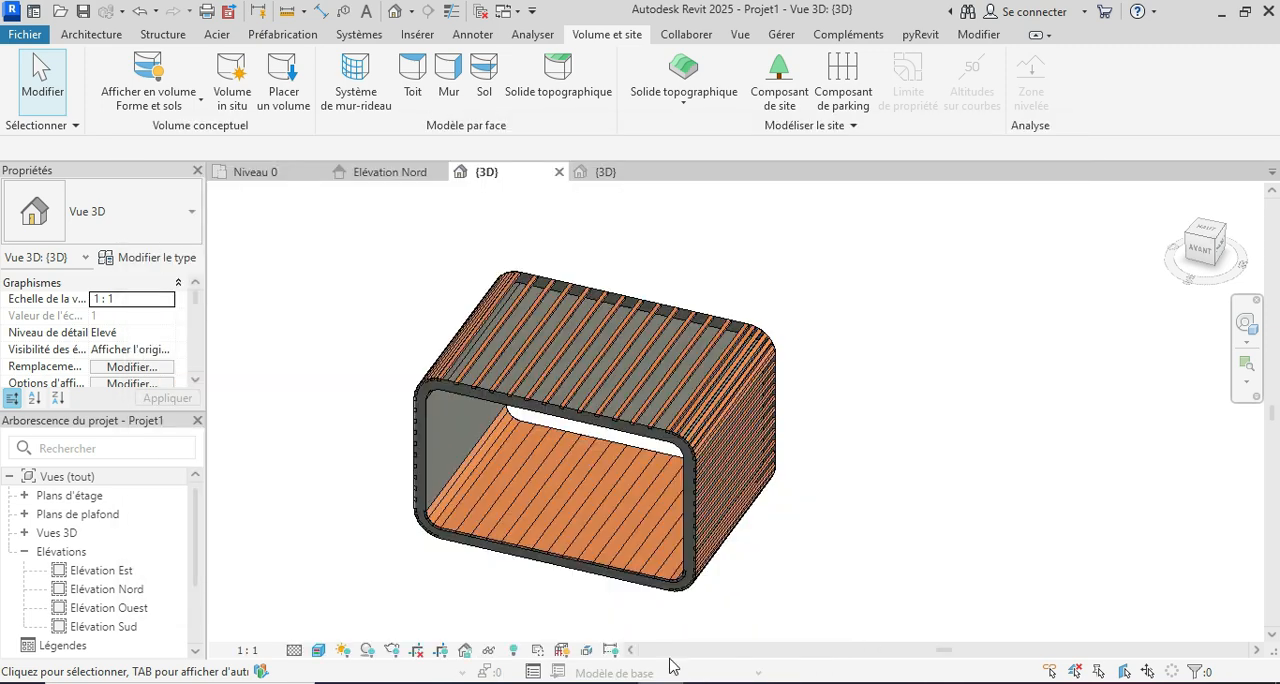
middle_click_drag(888, 538, 862, 508, "shift")
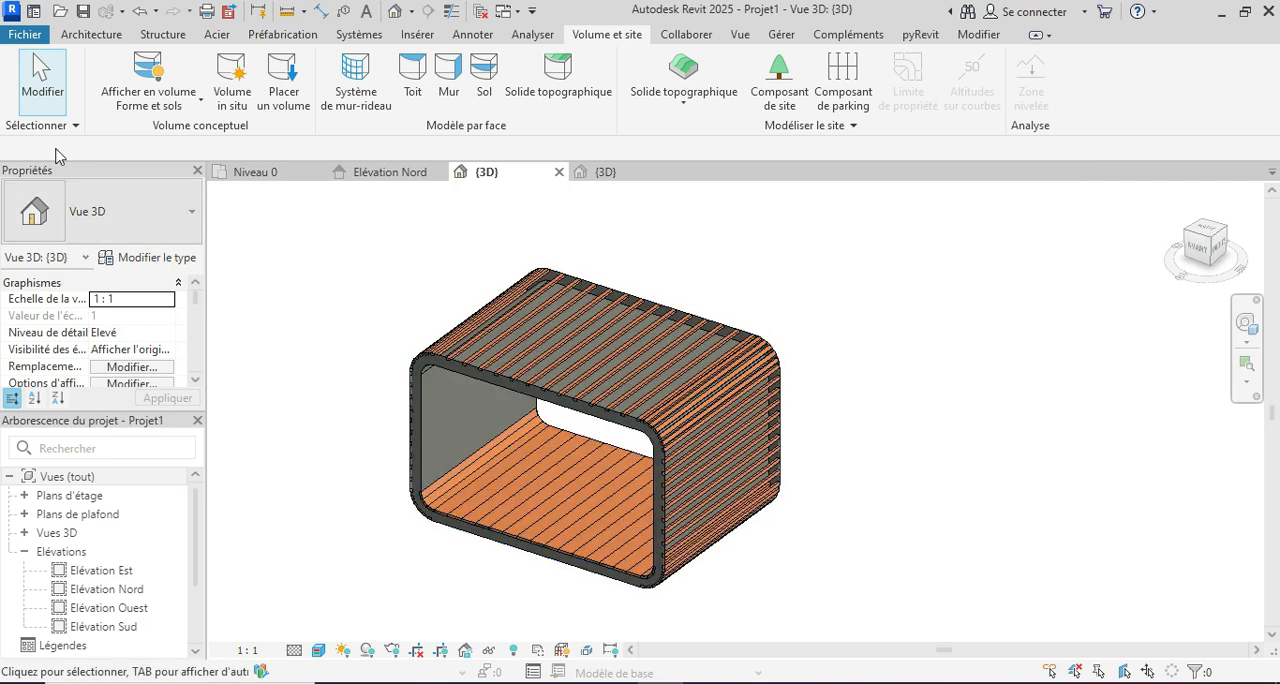
Step: Start a wall by face and duplicate the Générique - Ext. 200 mm wall type as "Générique - Ext. 100 mm 2"
left_click(95, 34)
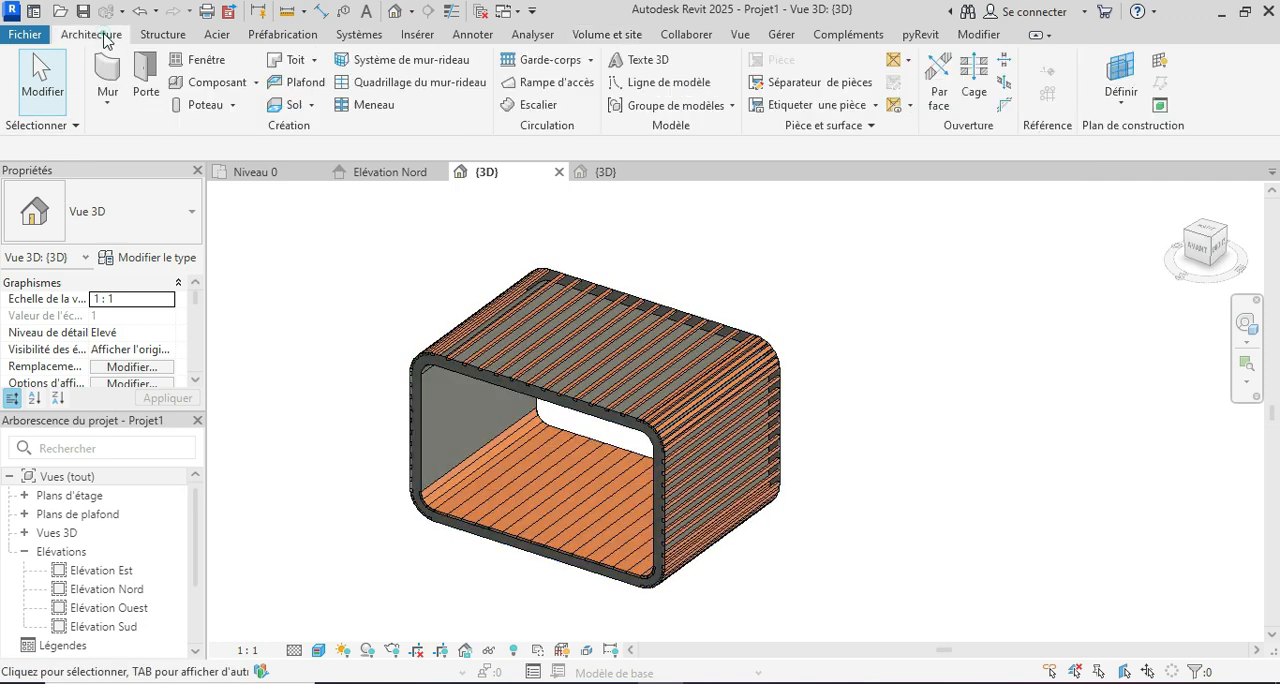
left_click(108, 93)
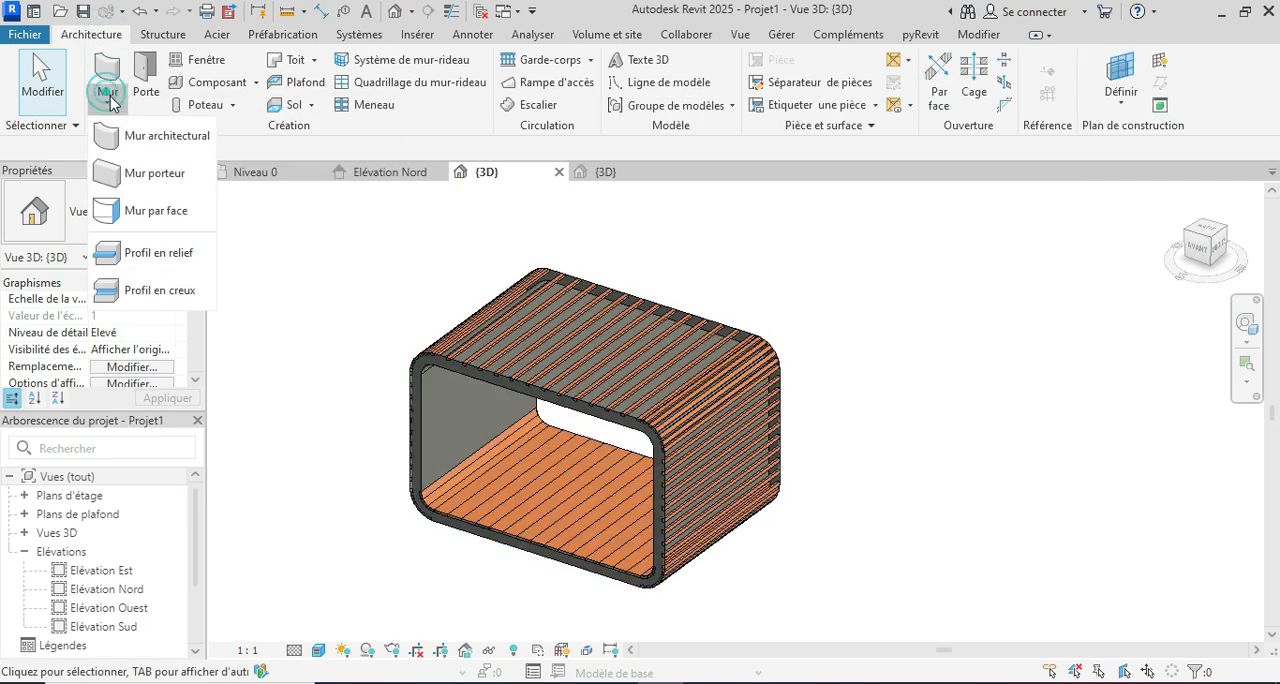
left_click(158, 213)
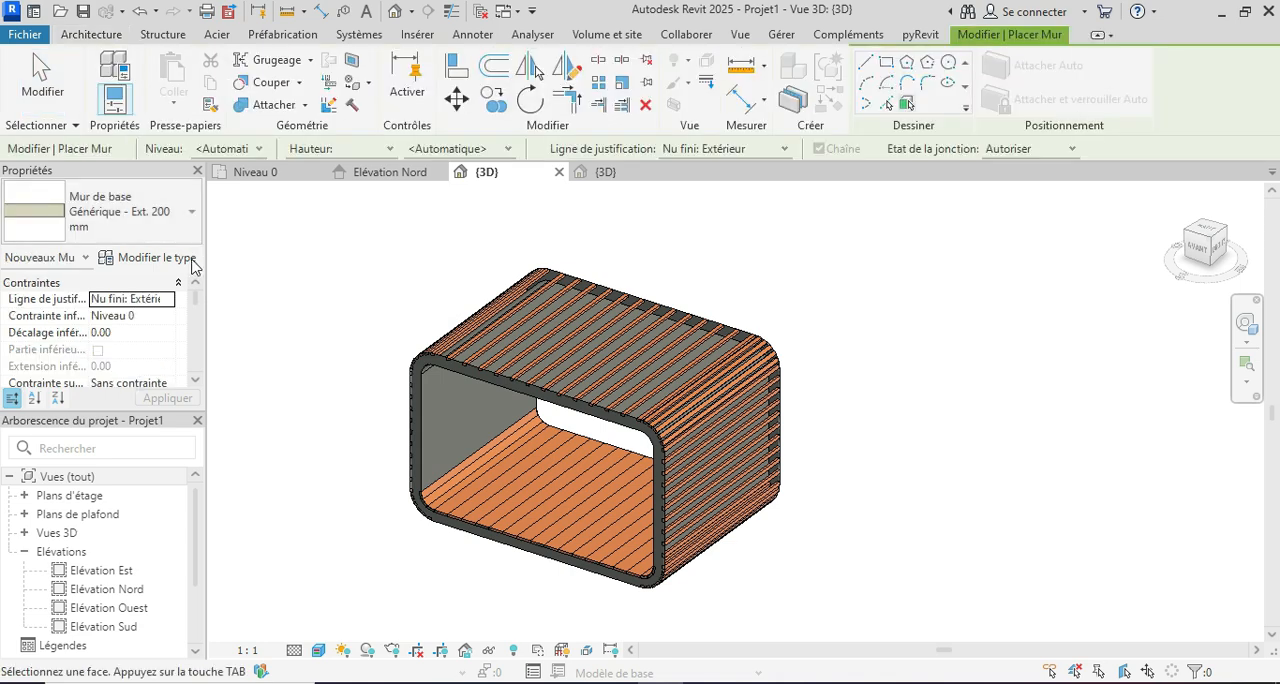
left_click(160, 258)
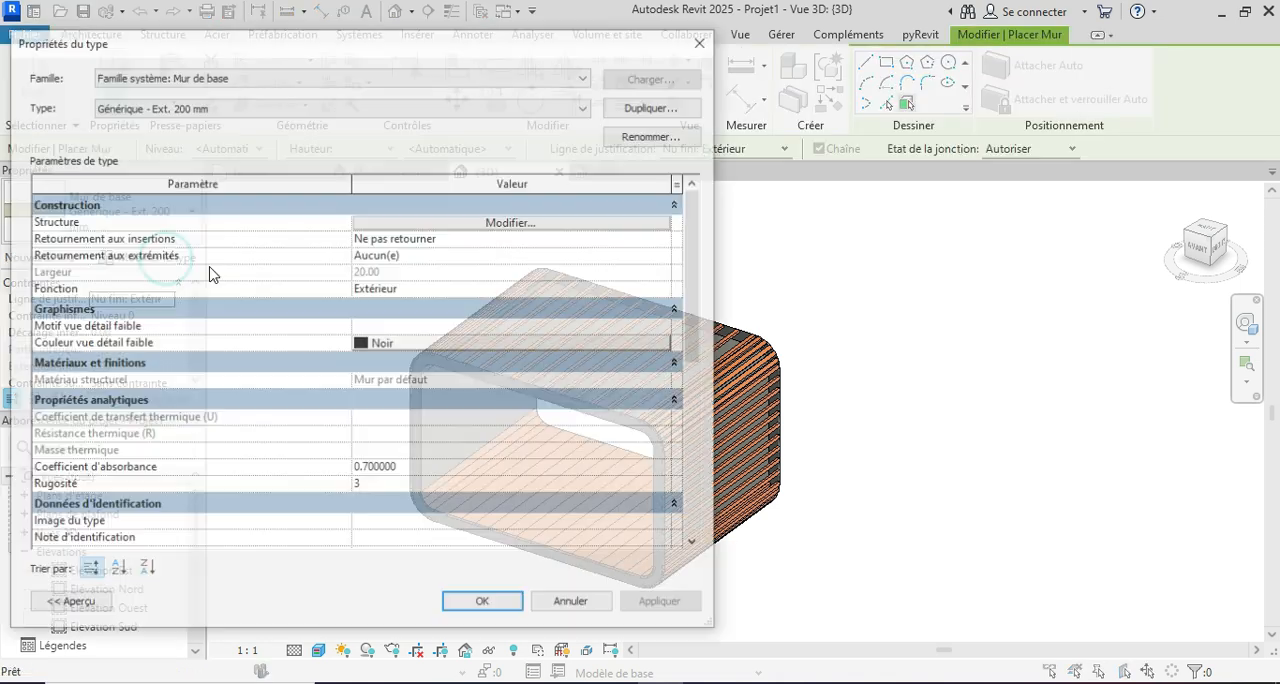
left_click(651, 106)
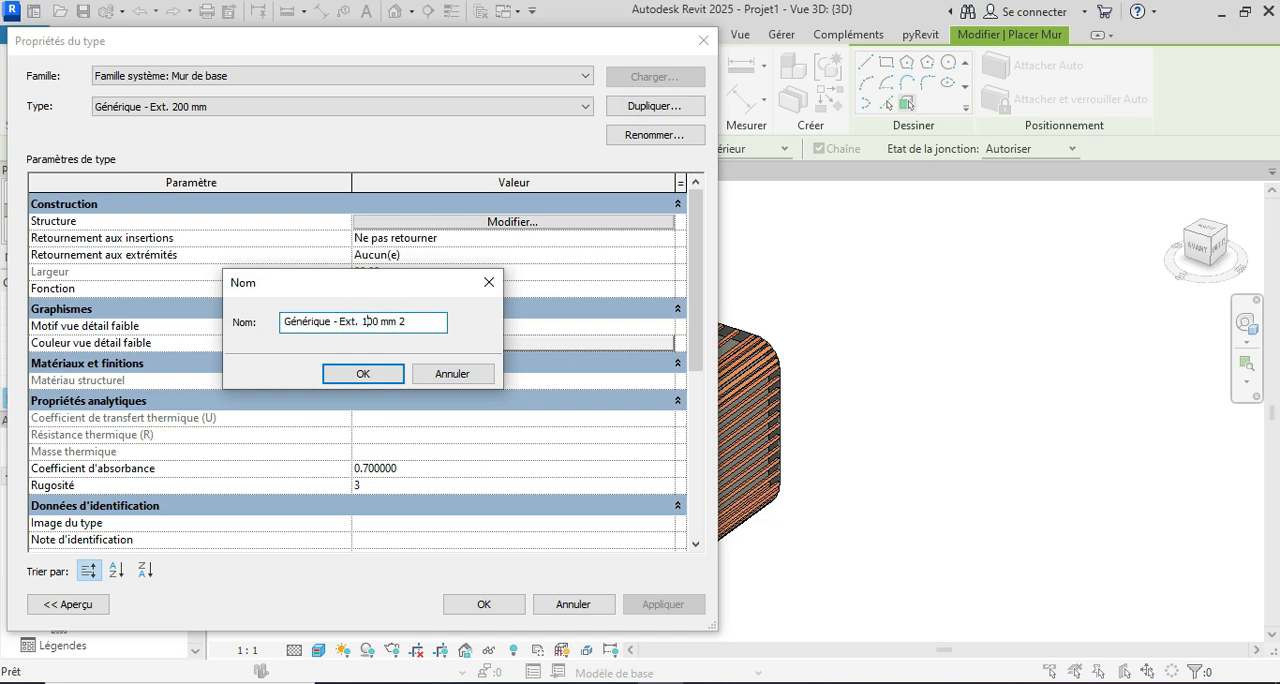
left_click(395, 373)
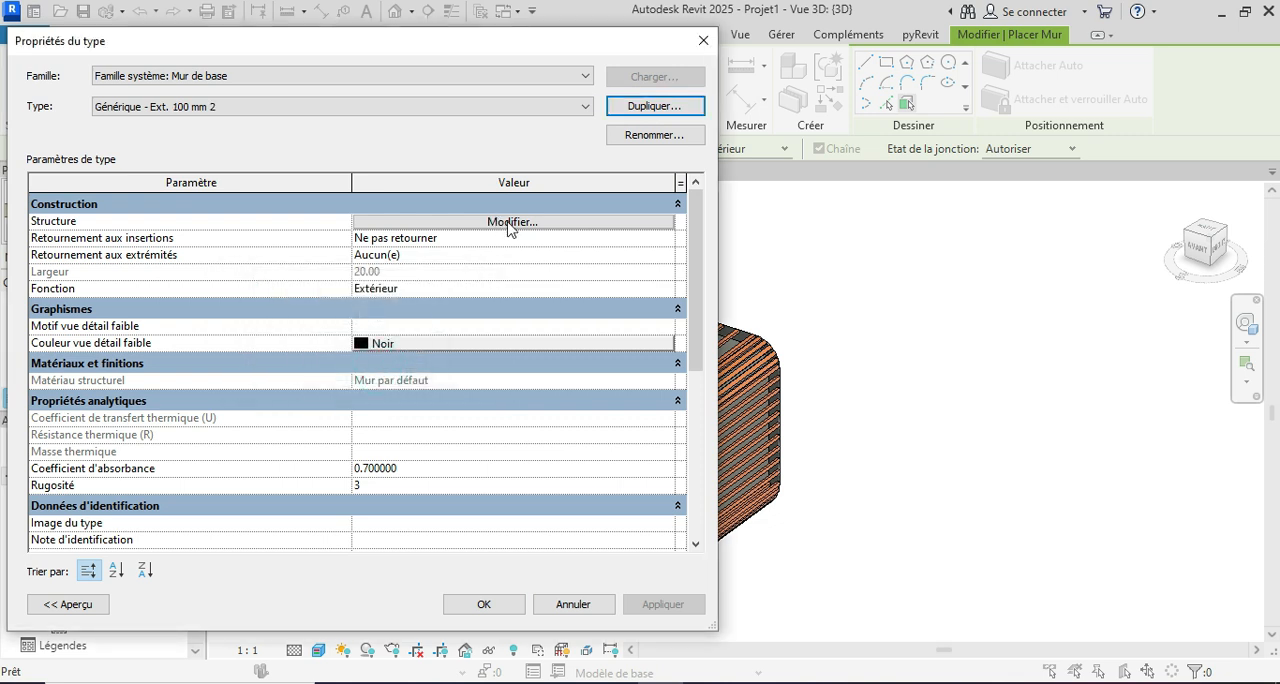
Step: Set the structural layer thickness of the new wall type to 10 and apply the type changes
left_click(505, 222)
left_click(352, 232)
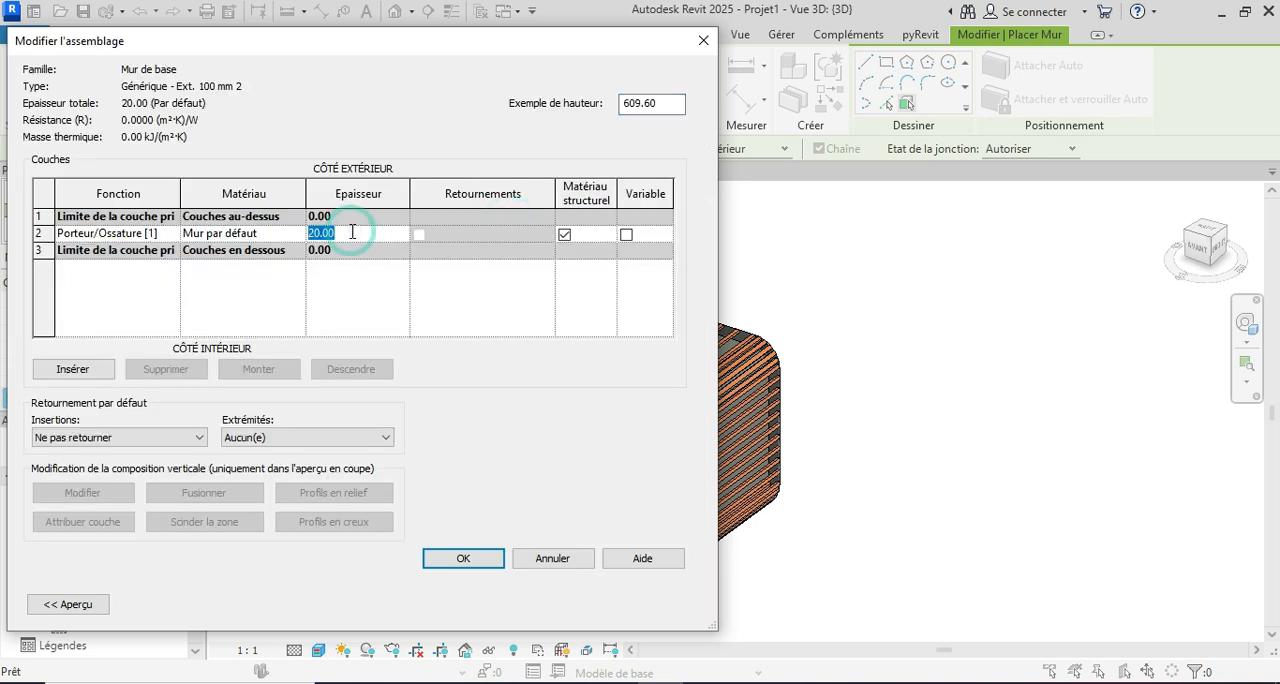
left_click(439, 558)
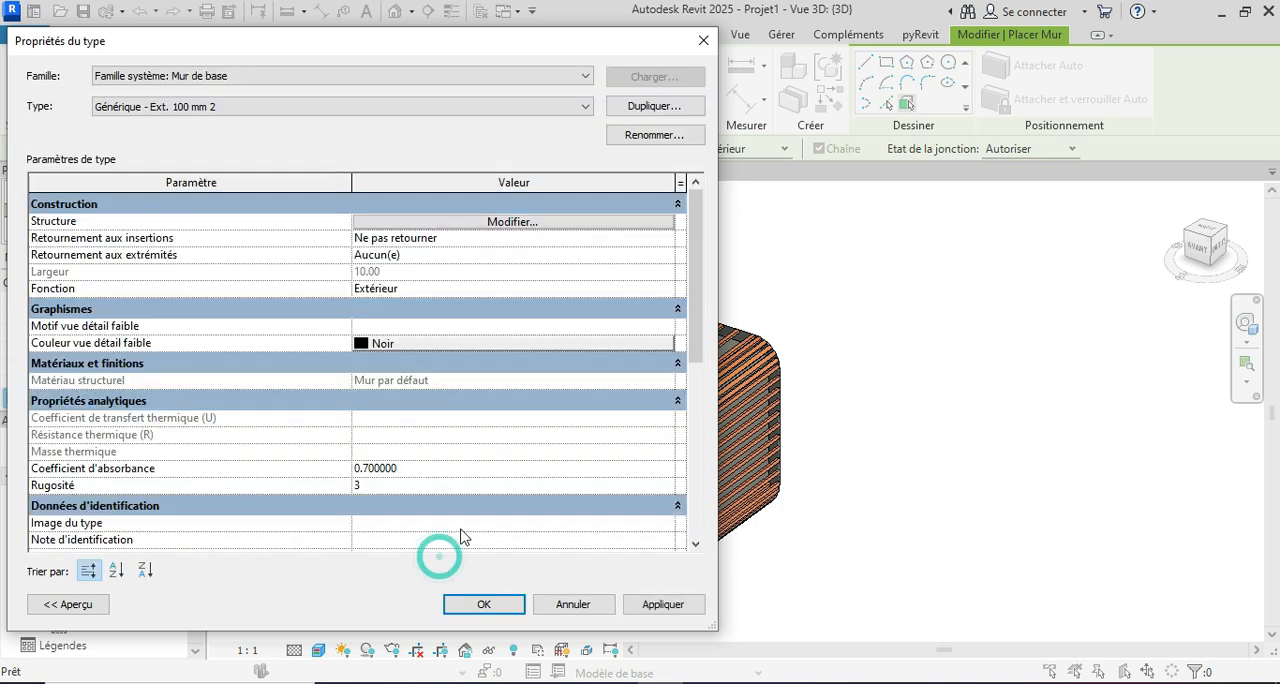
left_click(664, 605)
left_click(484, 604)
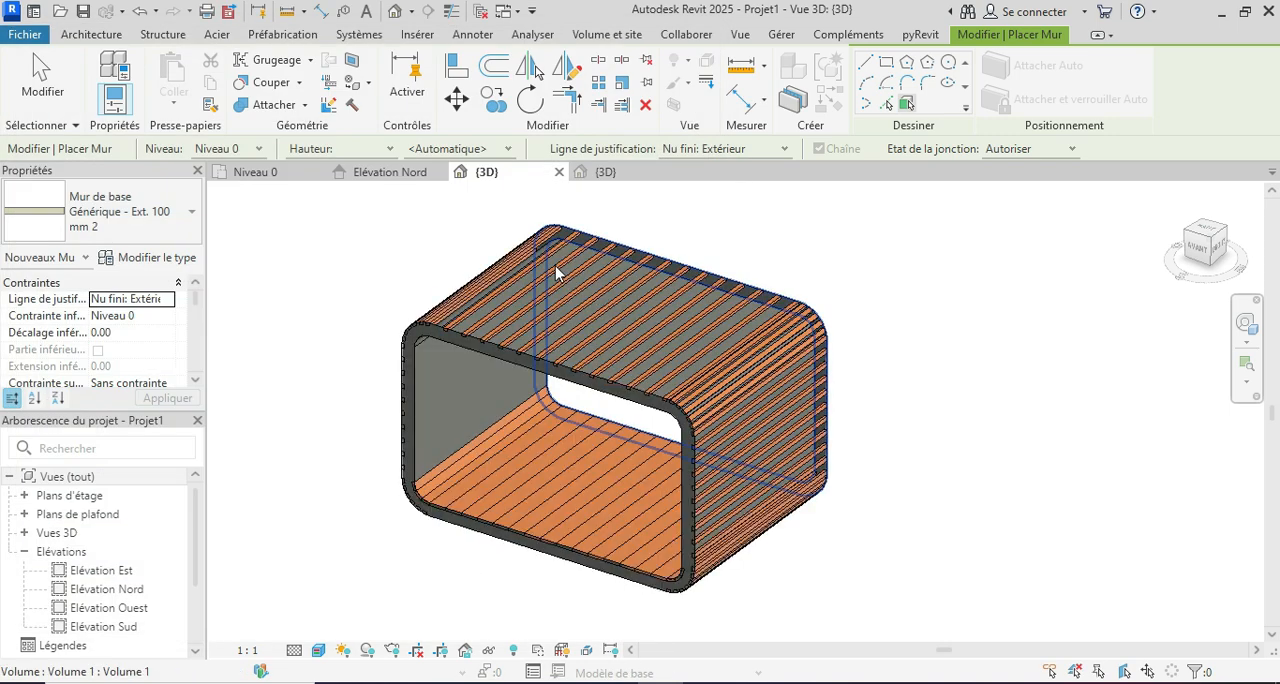
Step: Set the wall location line to Nu fini: Intérieur and place a wall on the front ring face of the mass
left_click(783, 150)
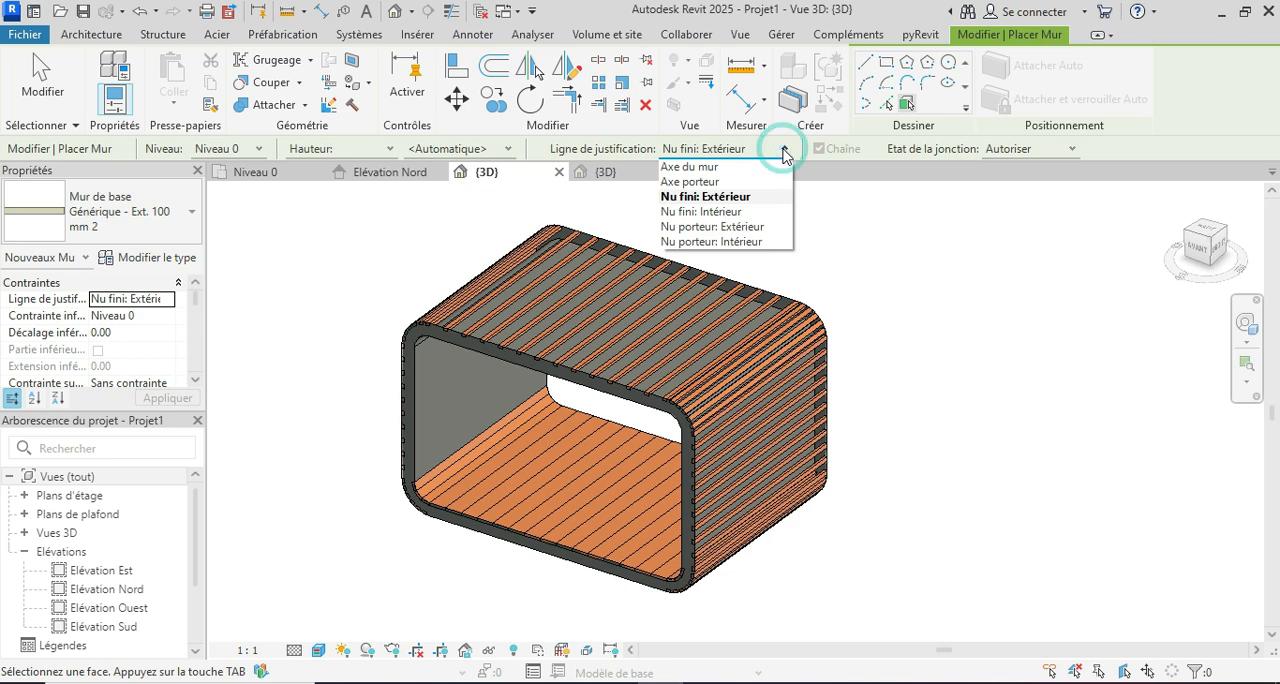
left_click(735, 216)
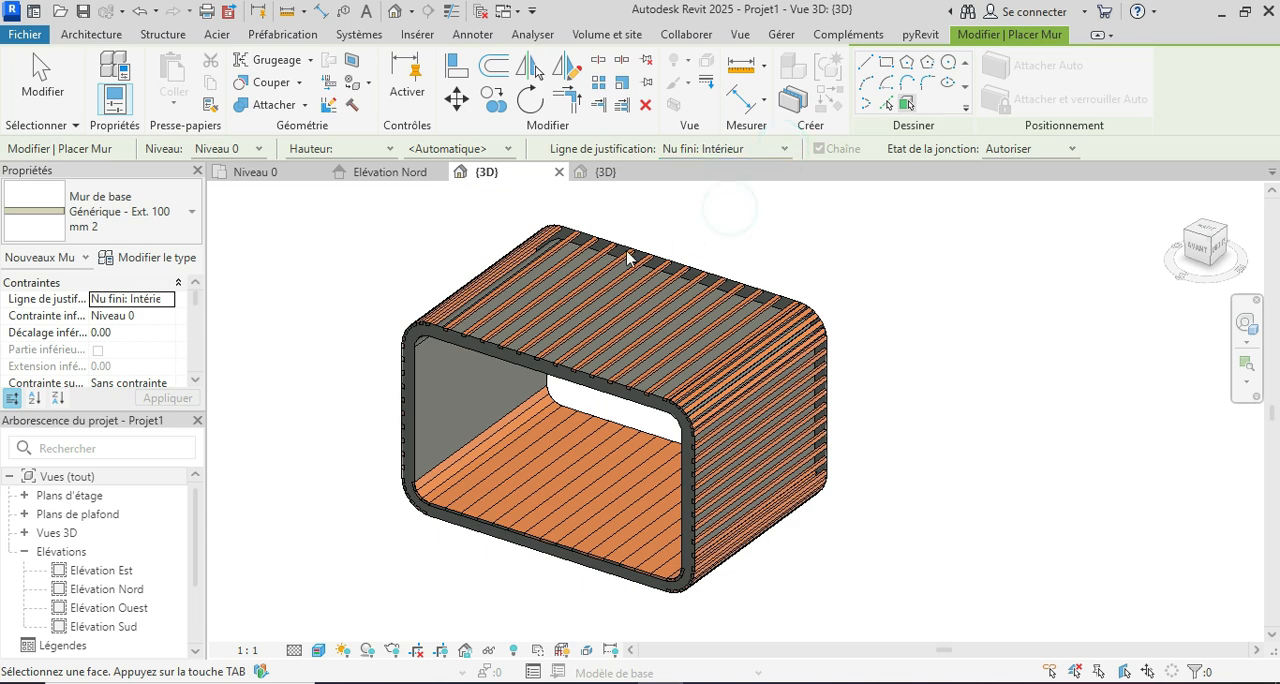
scroll(494, 322, "up", 2)
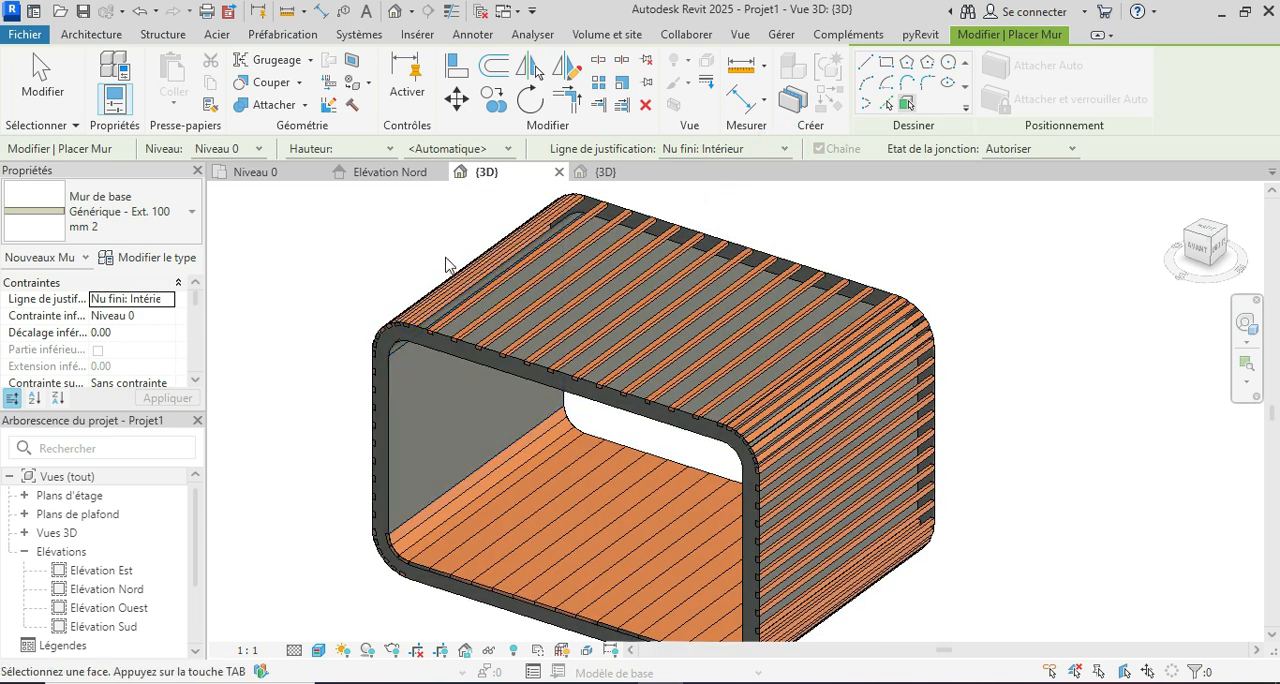
left_click(427, 342)
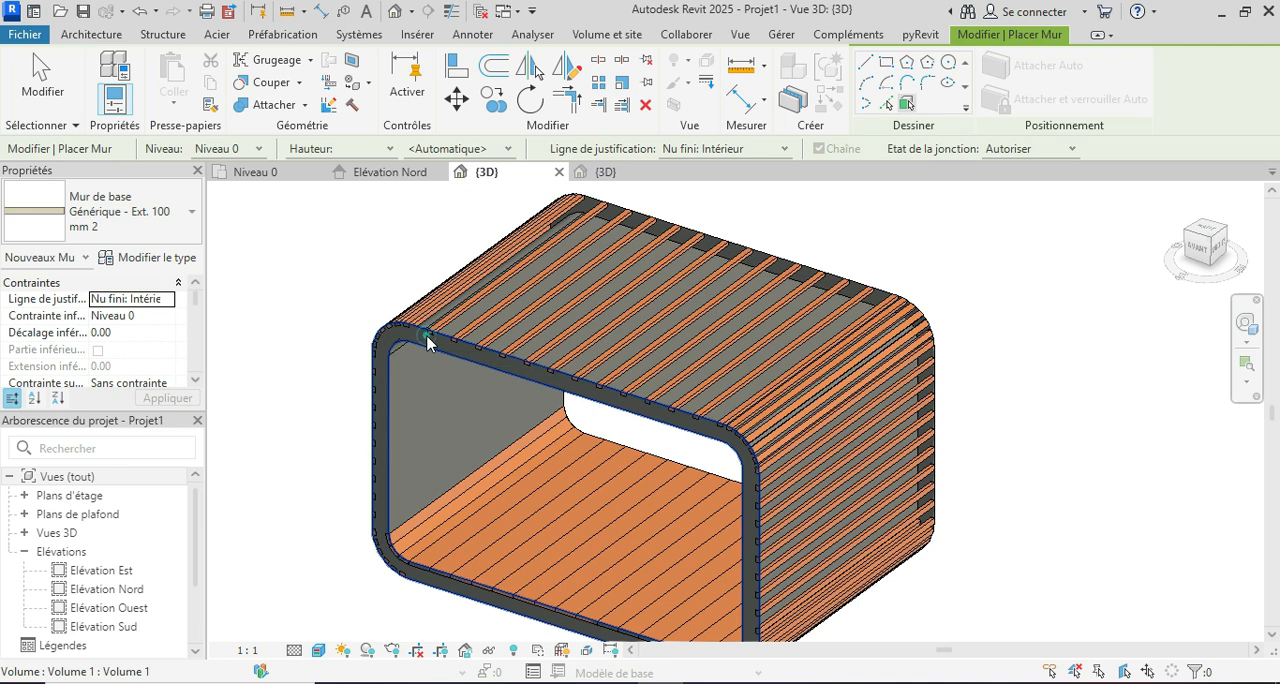
Step: Place a matching wall by face on the rear ring face of the mass and end wall placement
scroll(400, 335, "down", 2)
middle_click_drag(880, 345, 584, 451, "shift")
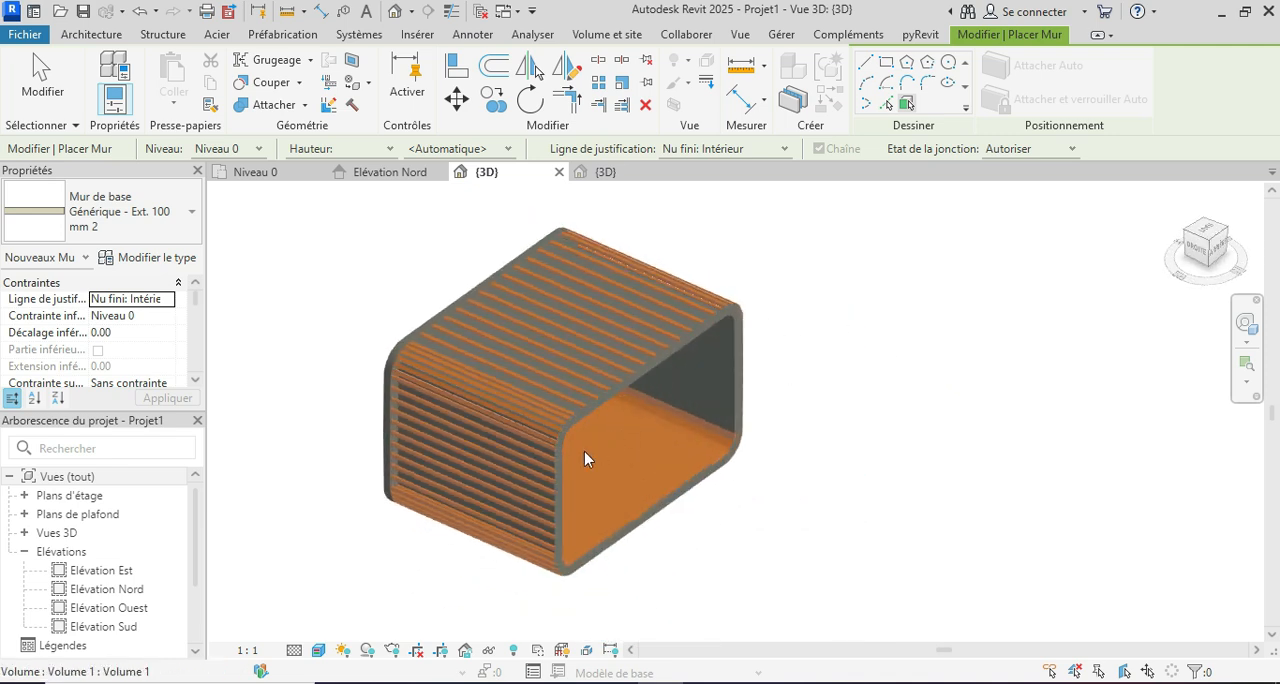
scroll(590, 440, "up", 4)
left_click(620, 386)
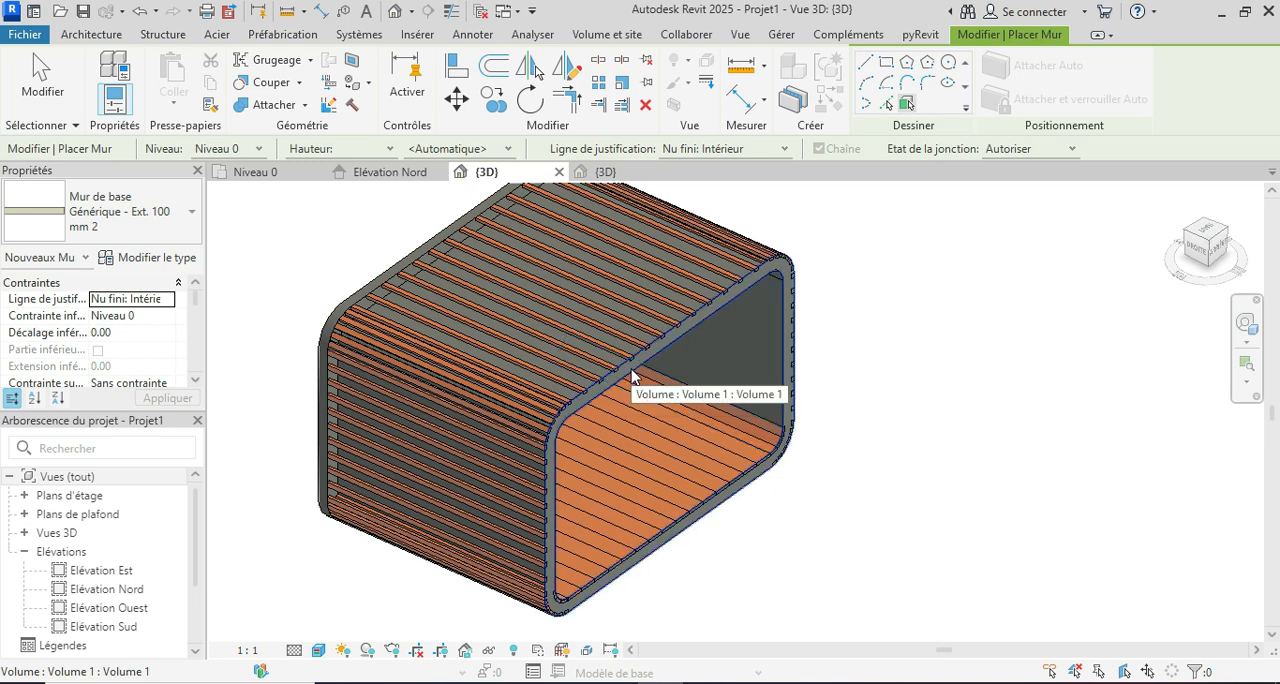
scroll(740, 420, "down", 2)
middle_click_drag(869, 477, 977, 460, "shift")
key("Escape")
key("Escape")
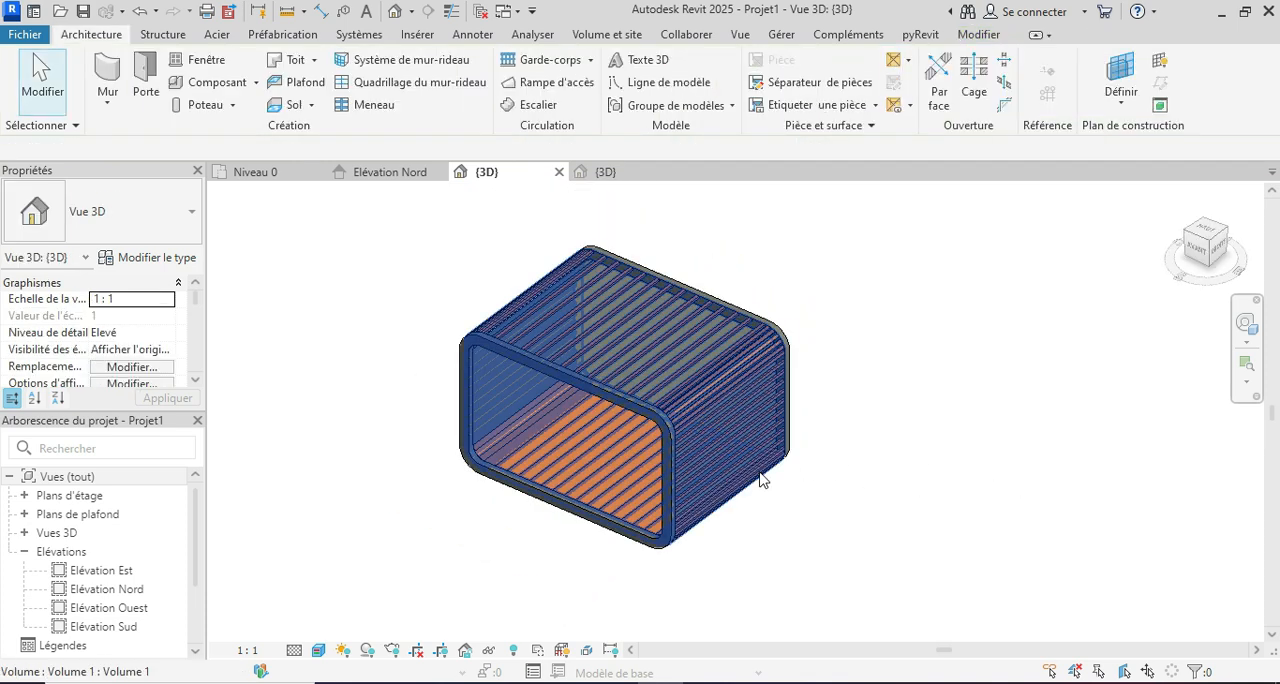
Step: Hide the mass form by switching the mass display to the view settings, leaving the slats and frame walls
middle_click_drag(797, 518, 843, 479, "shift")
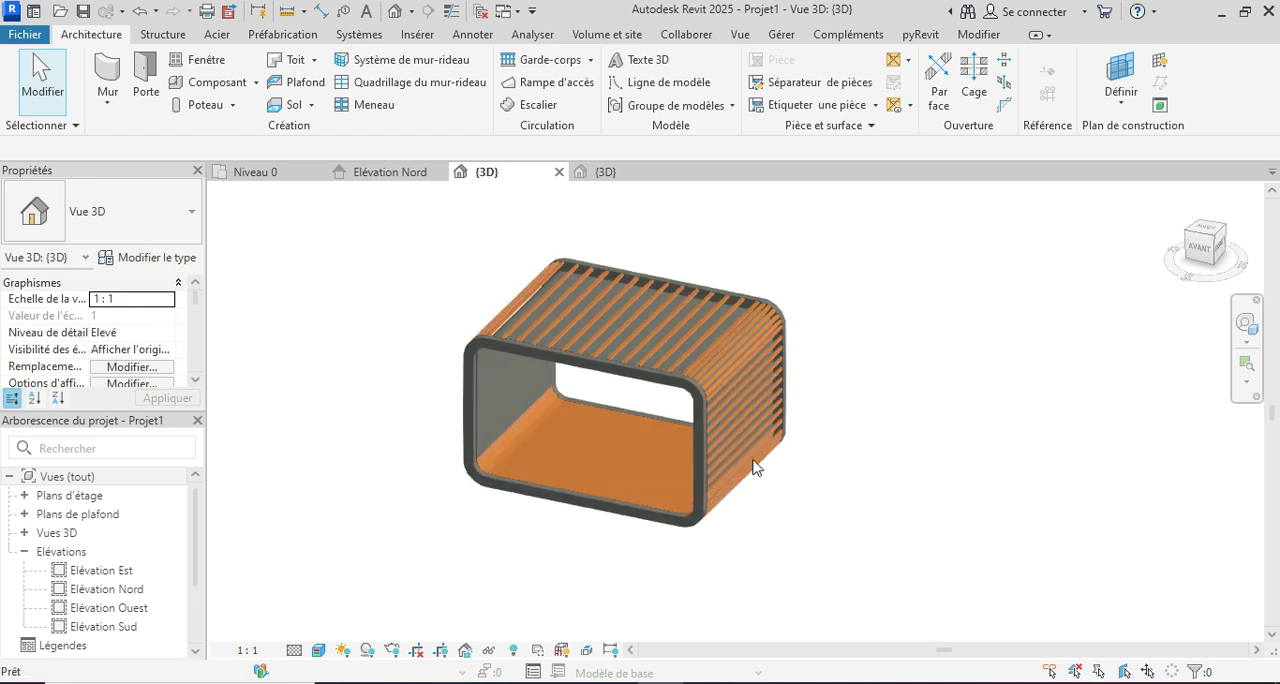
left_click(632, 36)
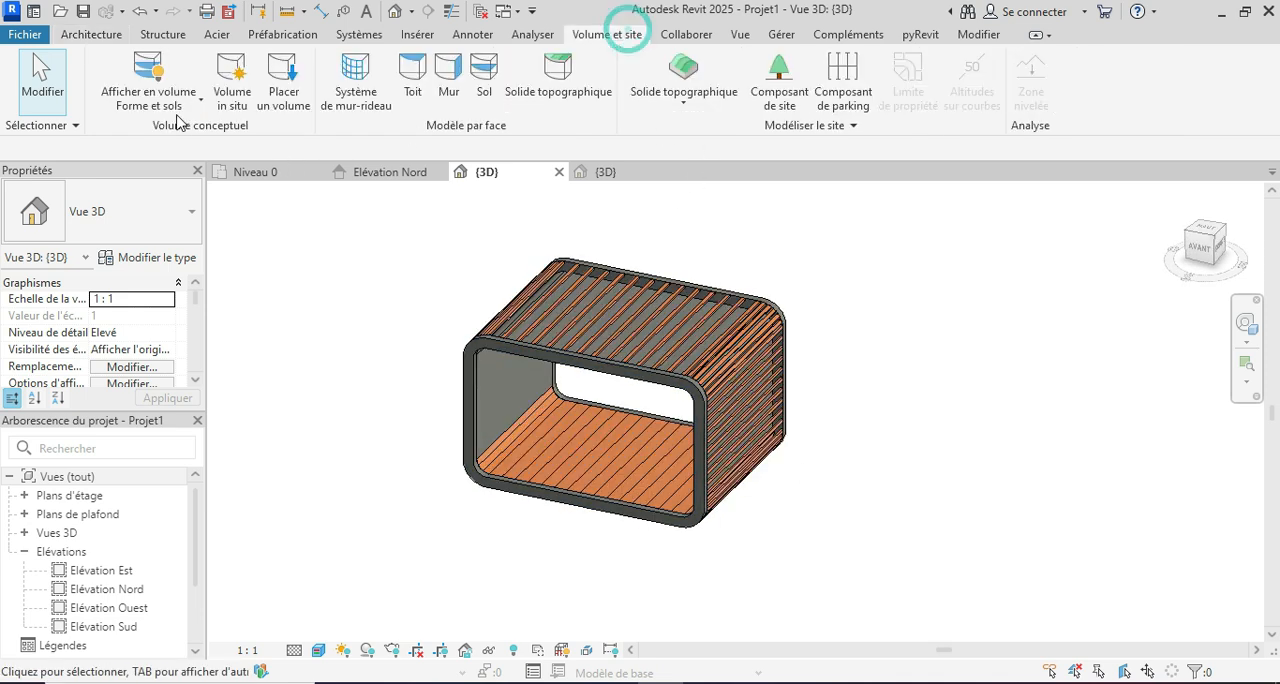
left_click(149, 65)
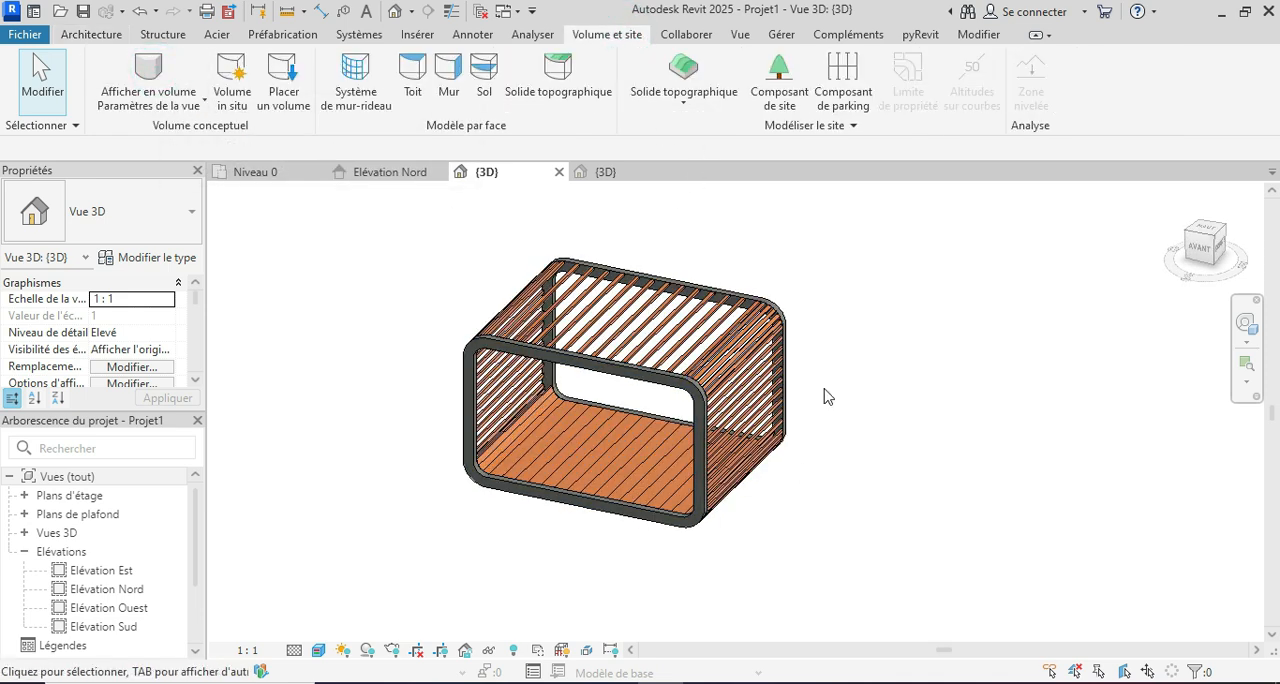
mouse_move(943, 437)
middle_mouse_down("shift")
mouse_move(814, 397)
mouse_move(540, 409)
mouse_move(646, 429)
mouse_move(757, 397)
mouse_move(873, 395)
mouse_move(956, 434)
middle_mouse_up("shift")
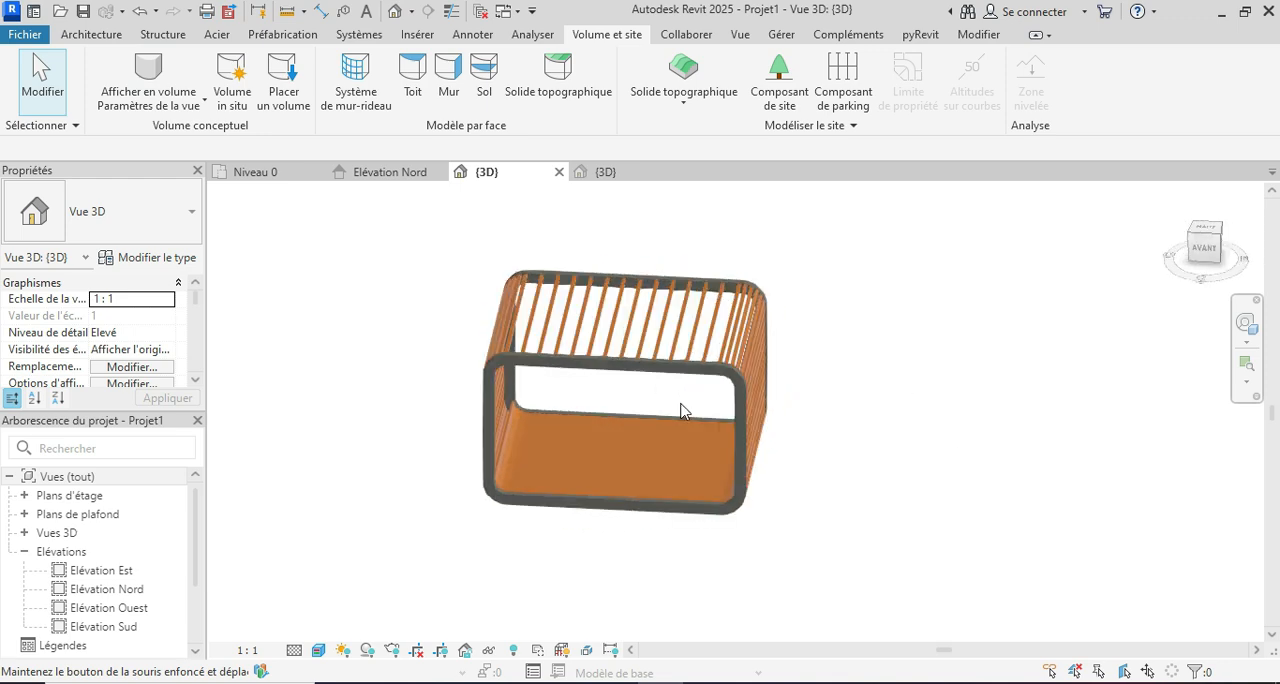
Step: In the Niveau 0 floor plan, start placing a component and choose the Support - Métal - Circulaire type
left_click(293, 175)
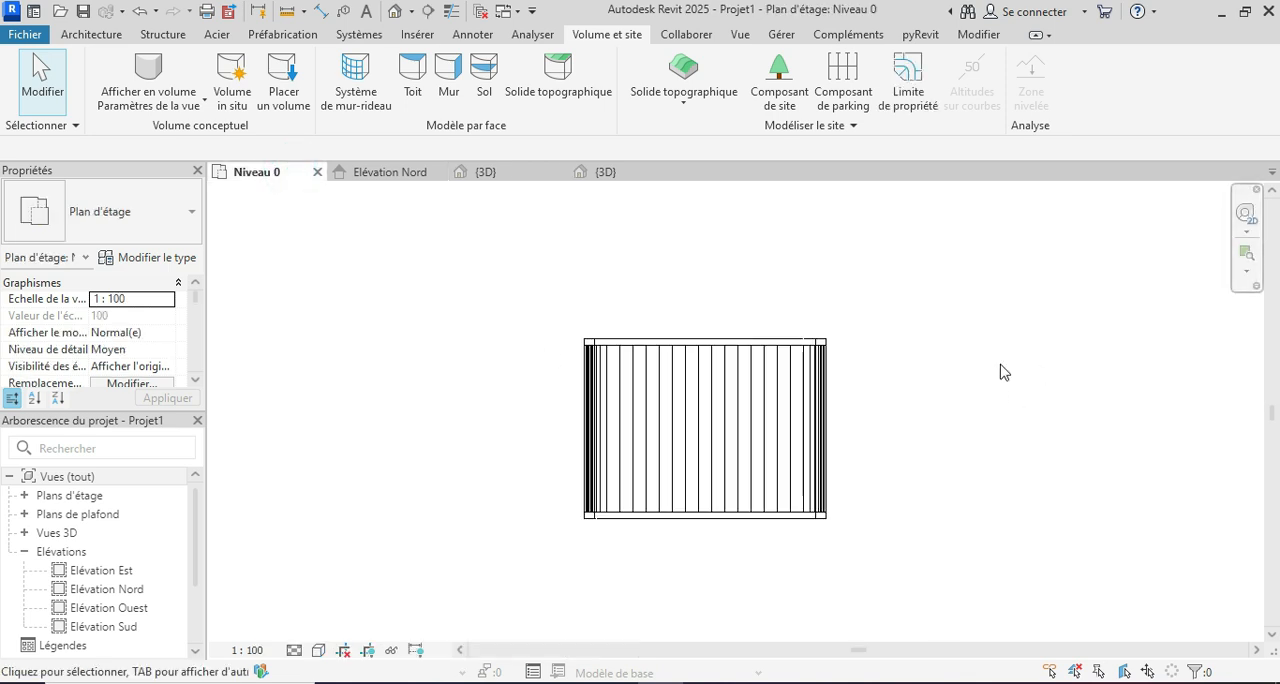
left_click(92, 34)
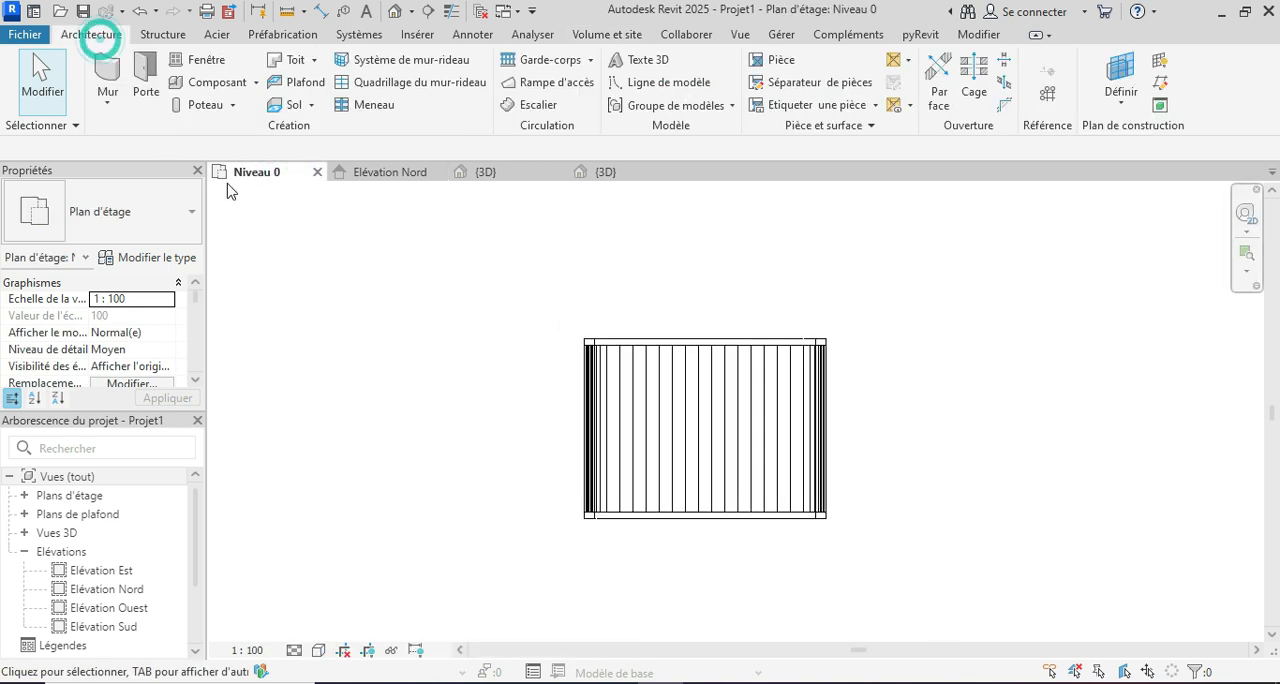
left_click(220, 85)
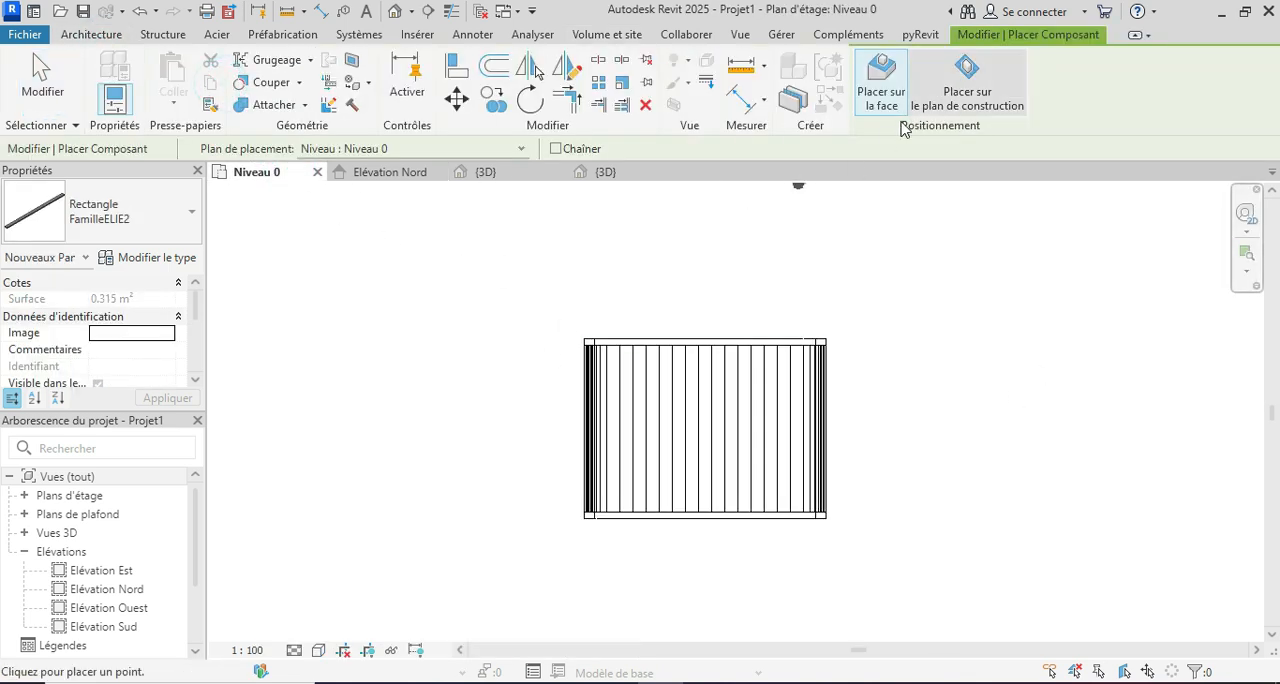
left_click(161, 218)
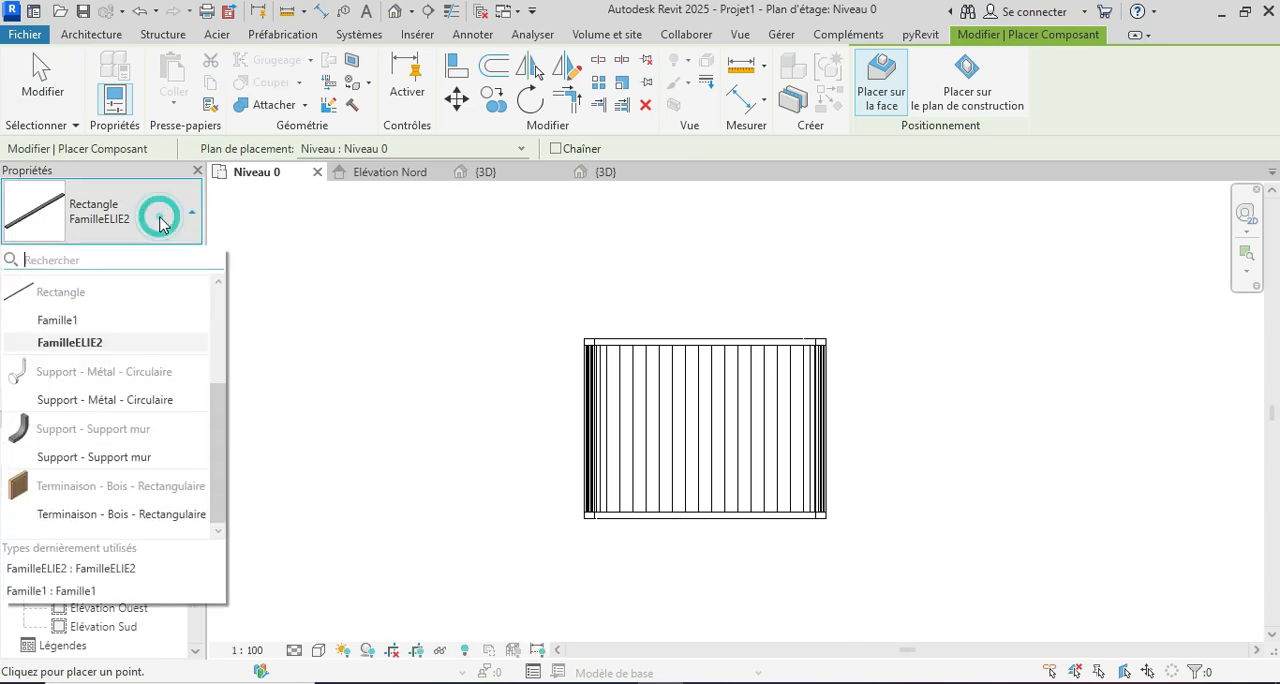
left_click(127, 399)
Step: Load the Seating07.rfa armchair family from the Poltrone & Divani folder
left_click(878, 88)
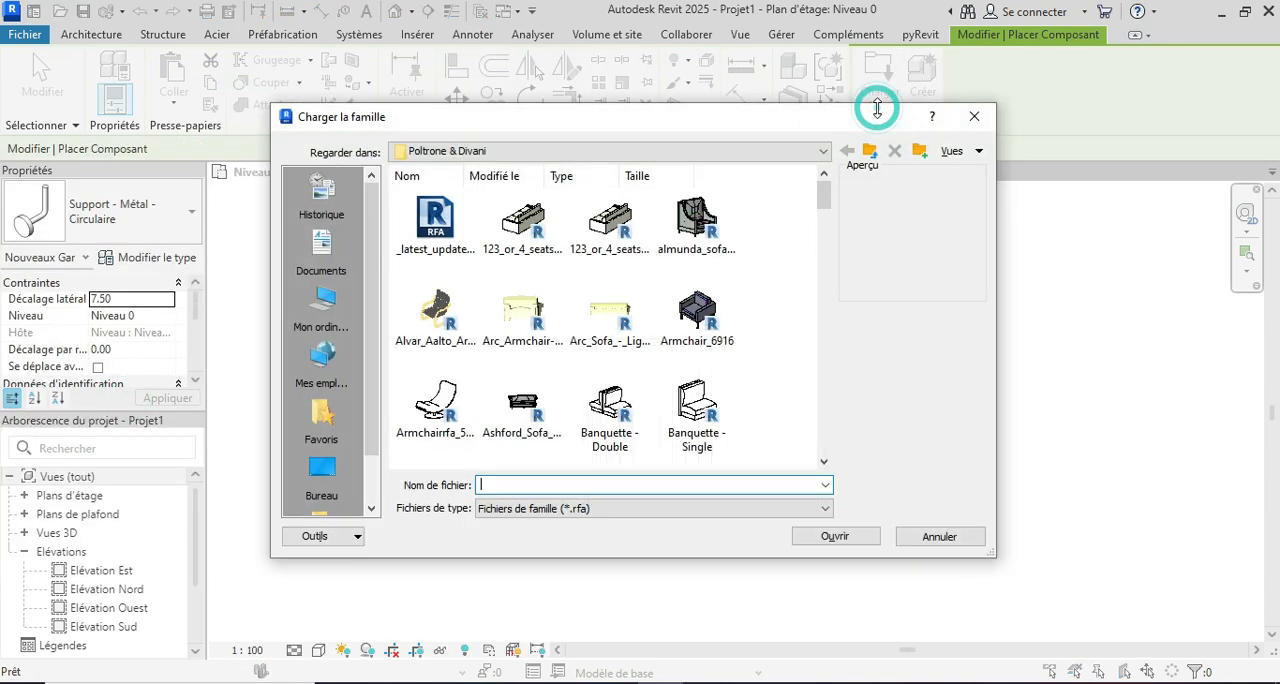
scroll(697, 308, "down", 10)
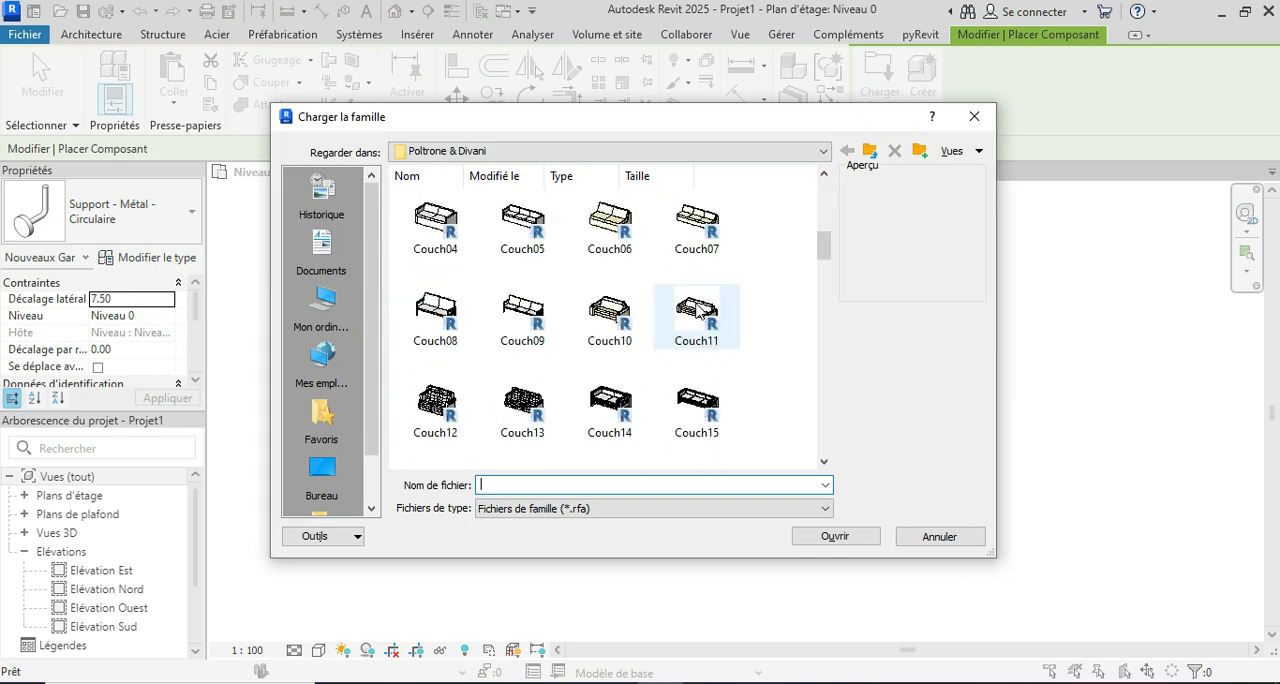
scroll(697, 313, "down", 8)
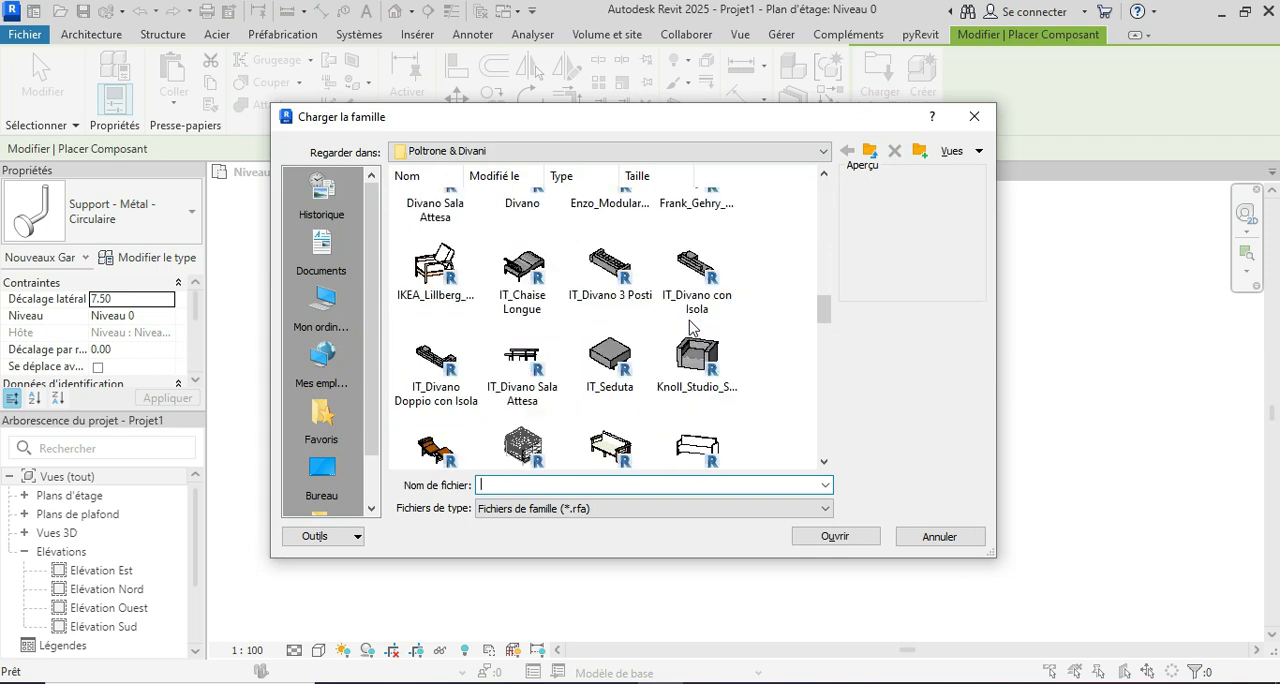
scroll(690, 328, "down", 9)
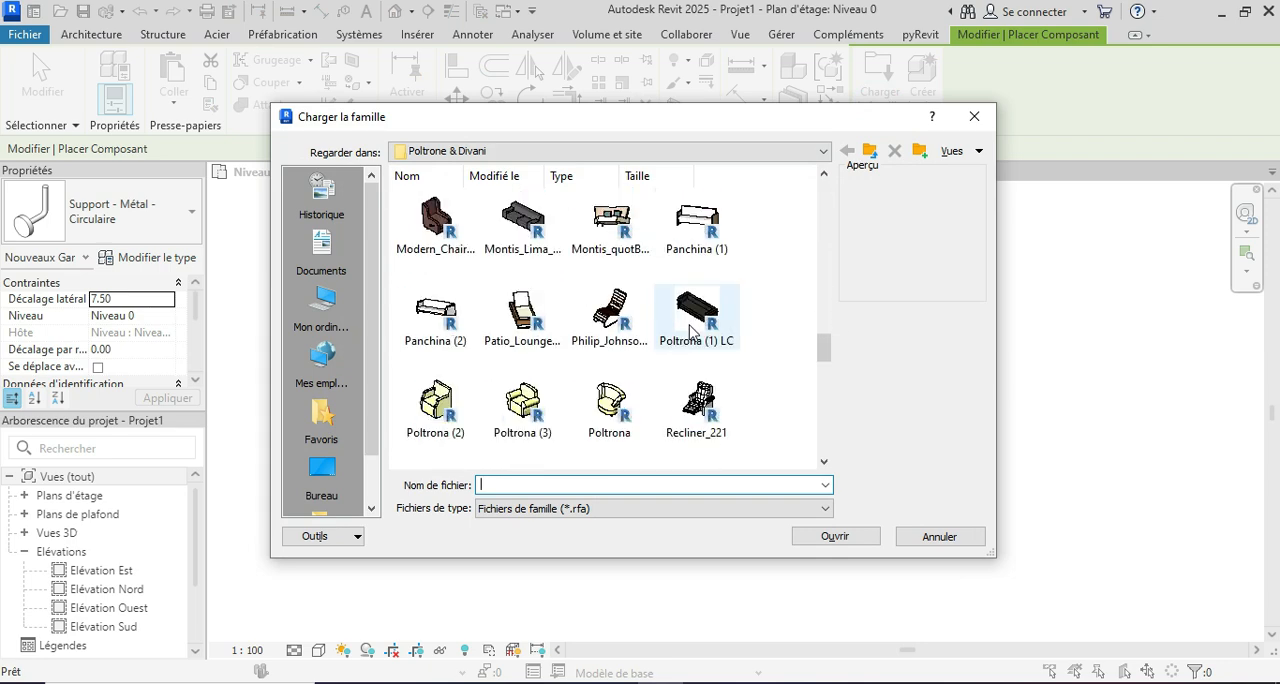
left_click(524, 358)
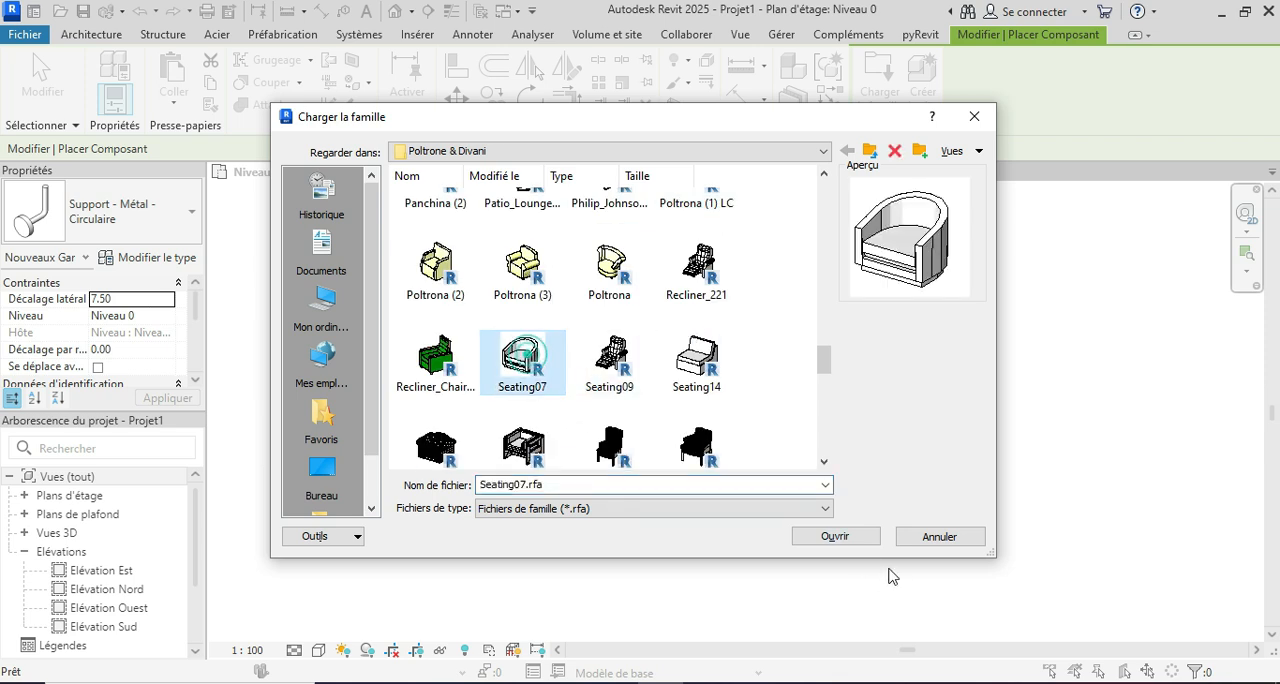
left_click(847, 540)
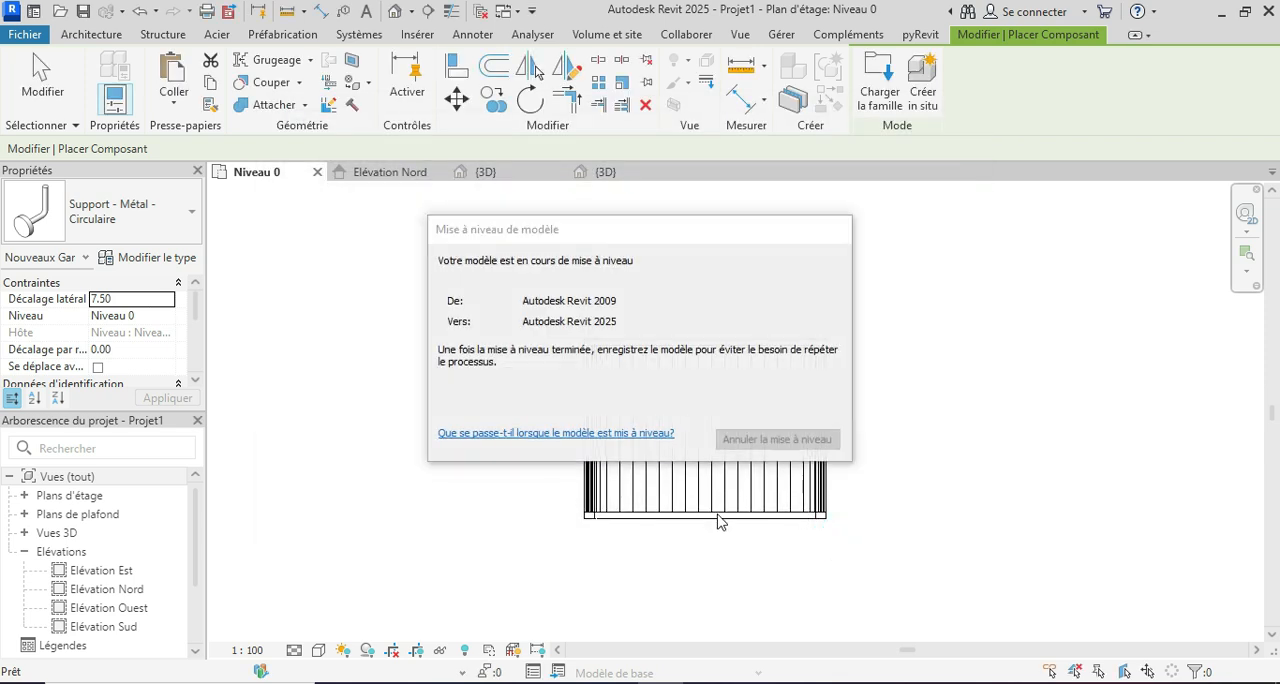
Step: Set the armchair's elevation from the level to 15 and place one near the left end of the plank floor
scroll(661, 405, "up", 3)
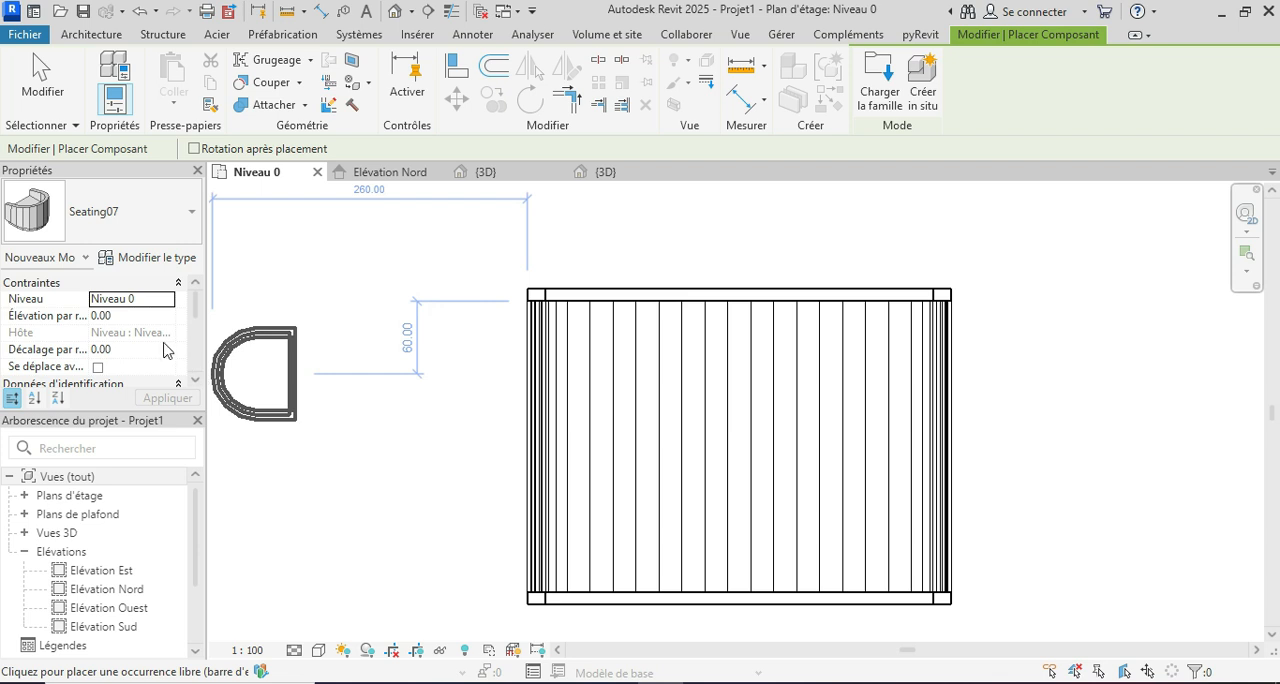
left_click(137, 314)
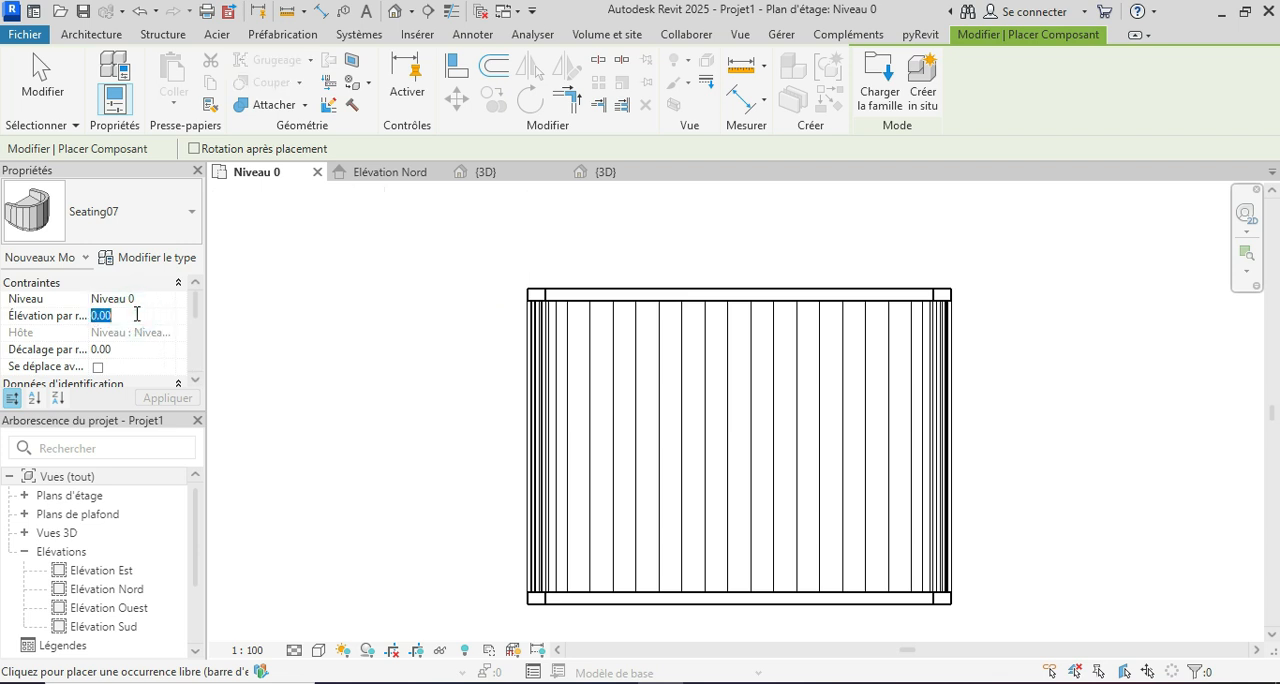
left_click(166, 398)
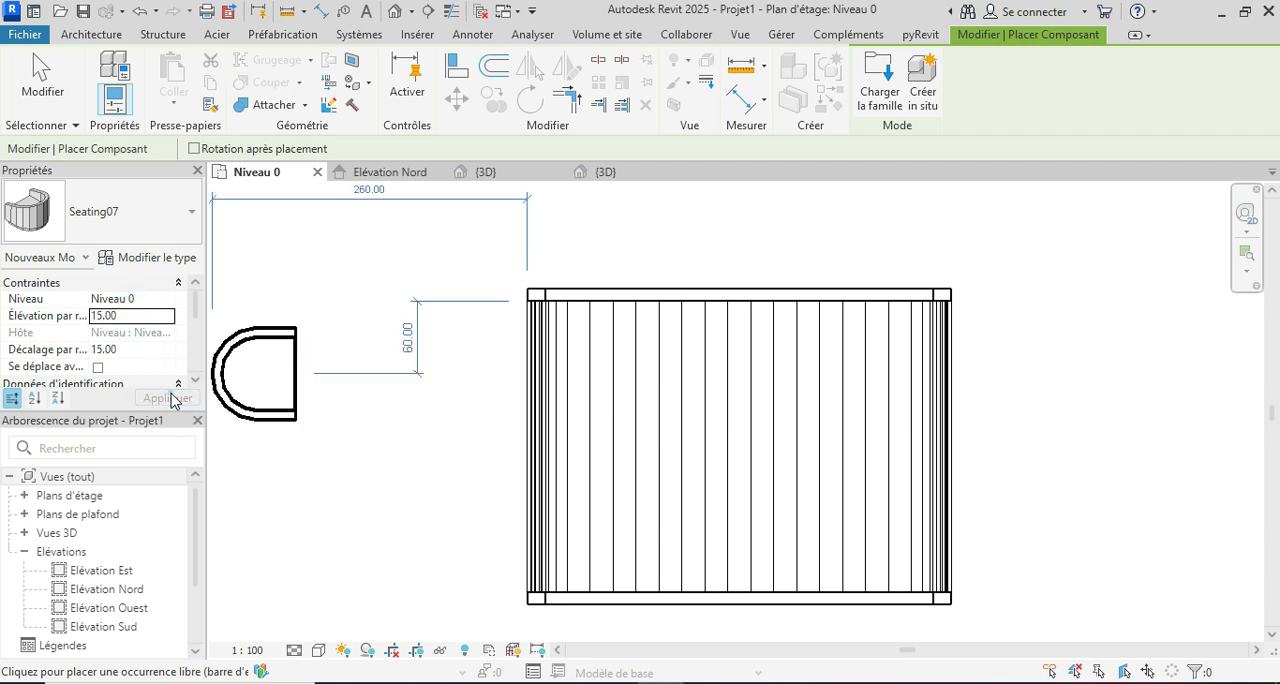
scroll(565, 460, "up", 3)
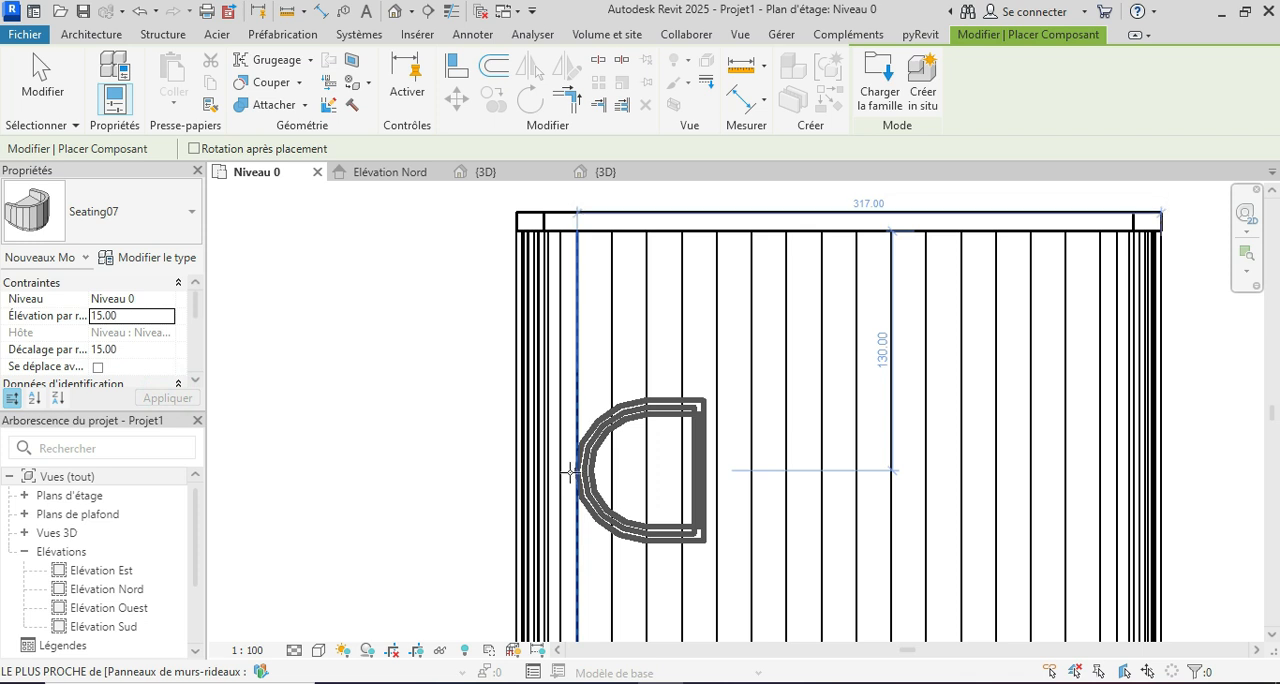
left_click(572, 480)
Step: Place a second armchair facing the first near the right end of the floor, end placement and return to the 3D view
scroll(568, 421, "down", 2)
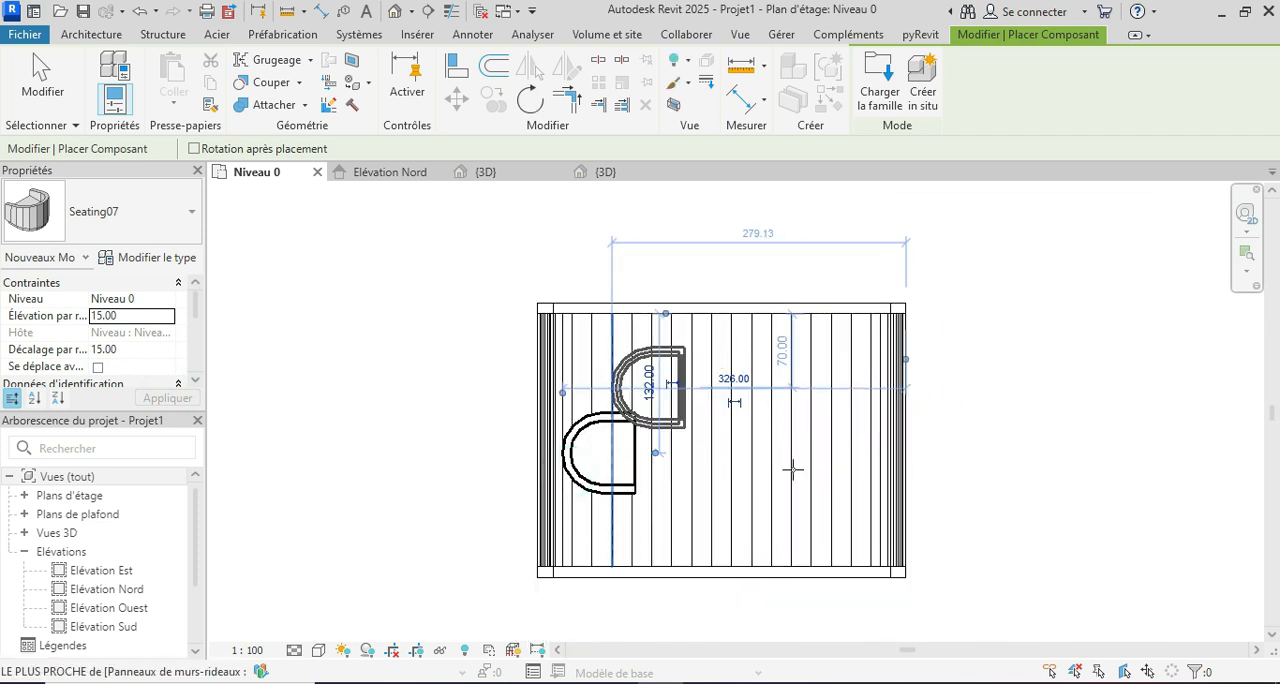
scroll(857, 458, "down", 1)
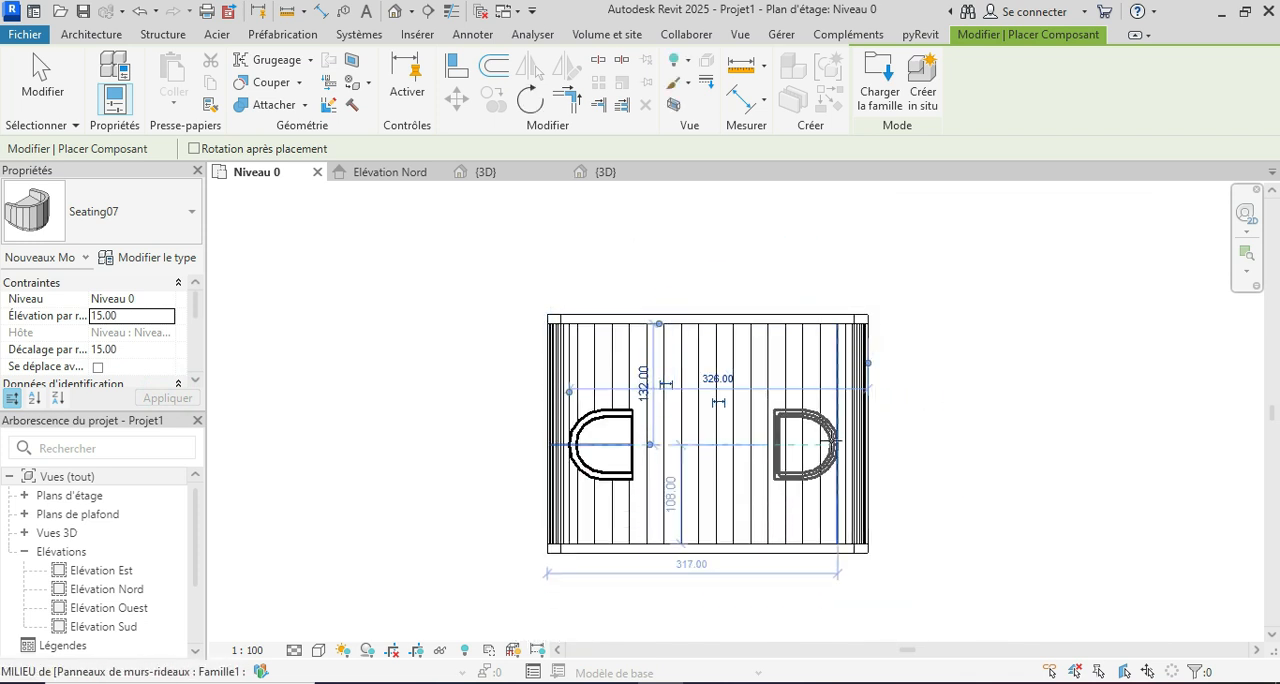
left_click(841, 441)
key("Escape")
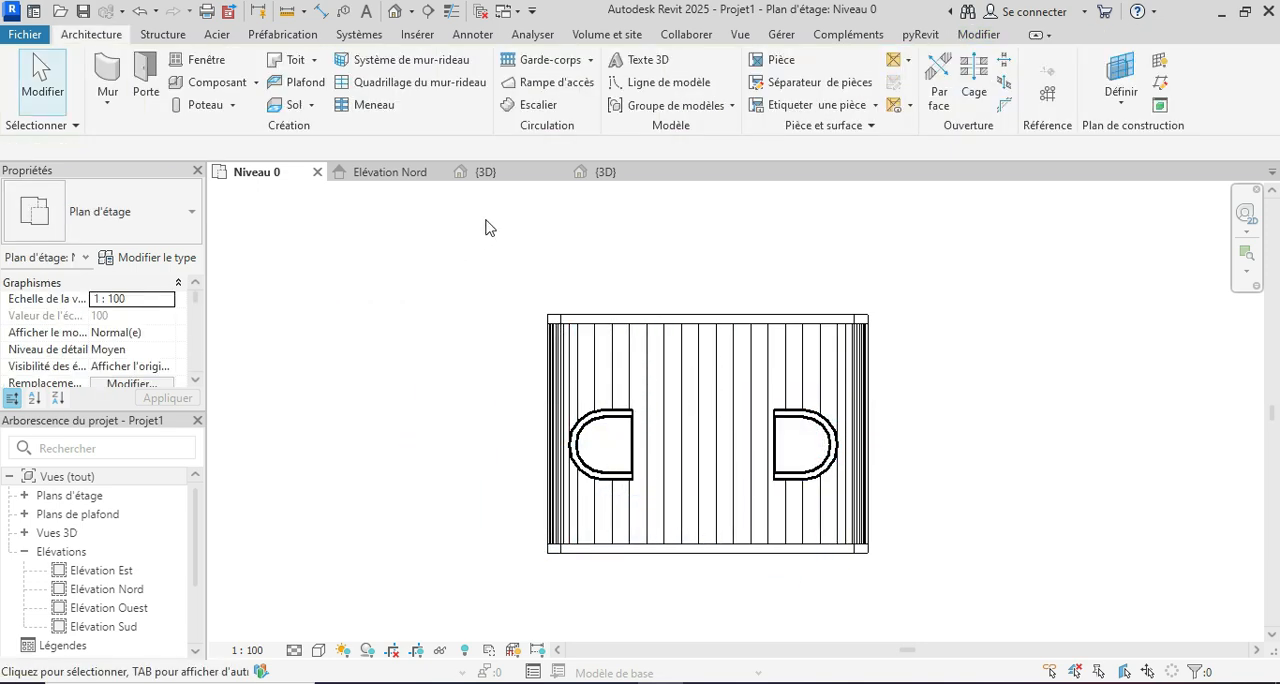
left_click(520, 178)
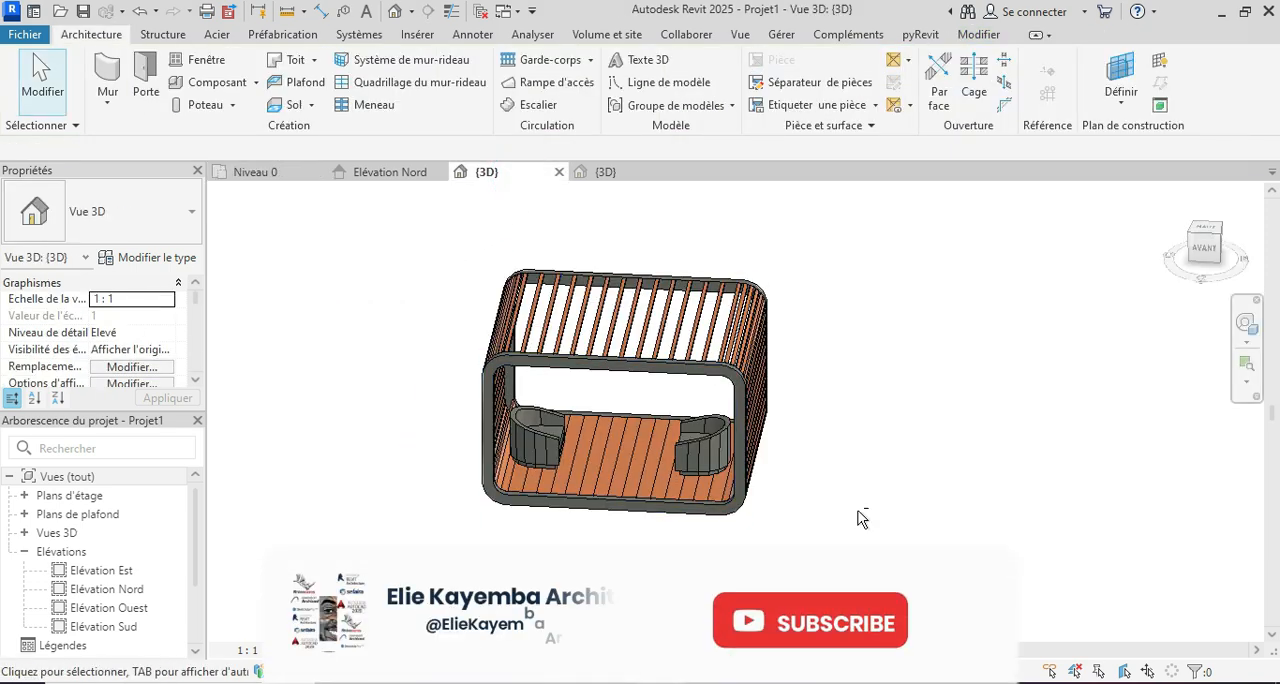